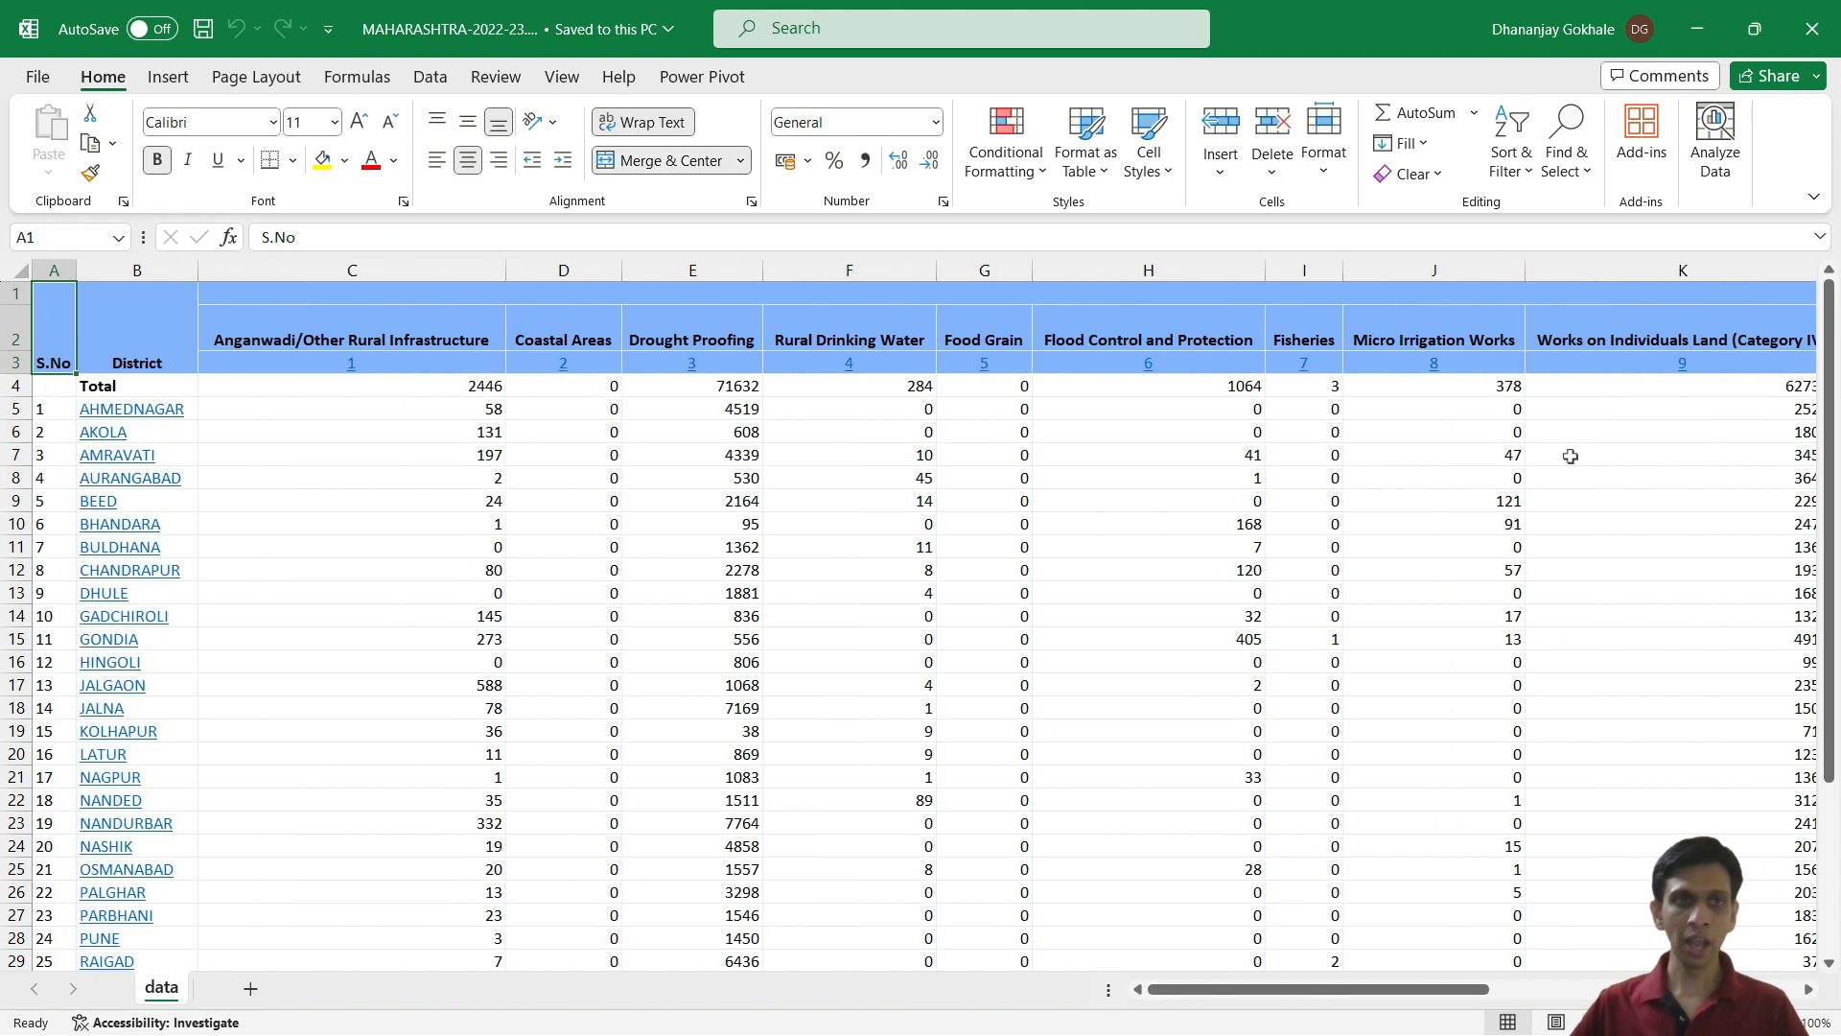
Examine the work category headings, district names and figures across the Maharashtra sheet, from the first row to the last.
{"action": "key", "text": "Right"}
{"action": "key", "text": "Right"}
{"action": "key", "text": "Down"}
{"action": "key", "text": "Down"}
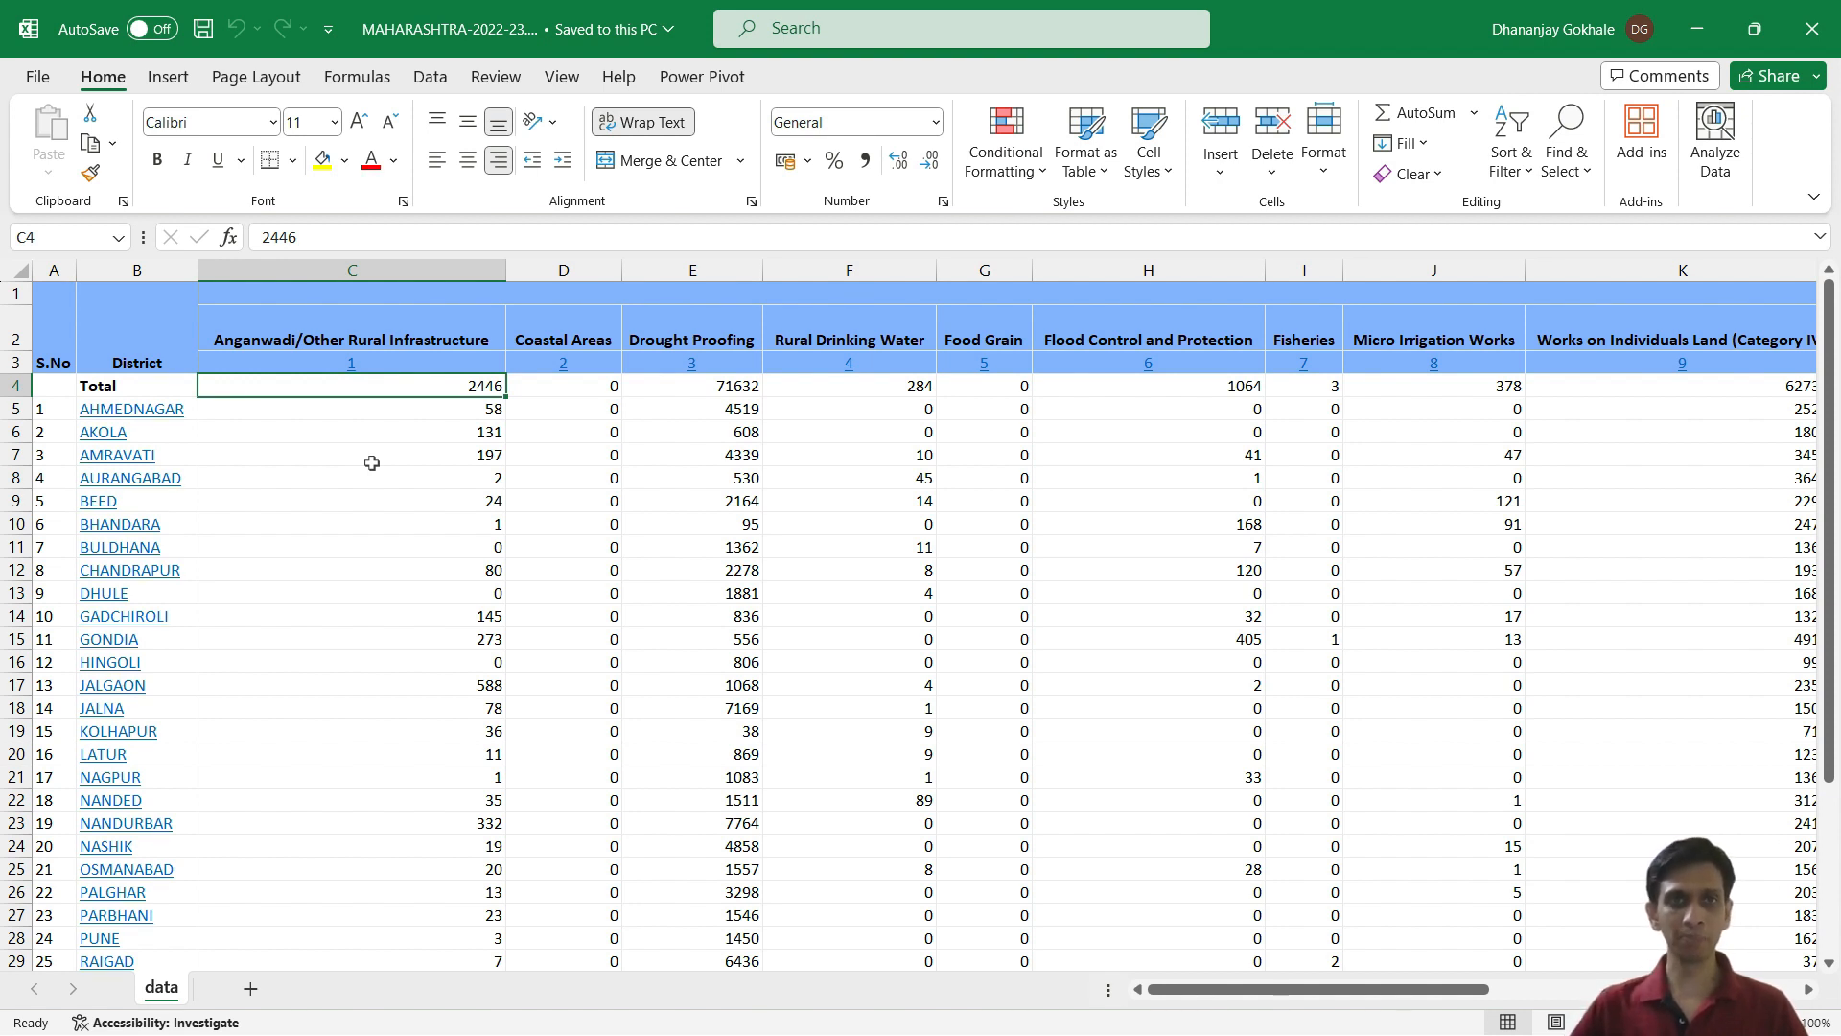
{"action": "left_click", "coordinate": [269, 413]}
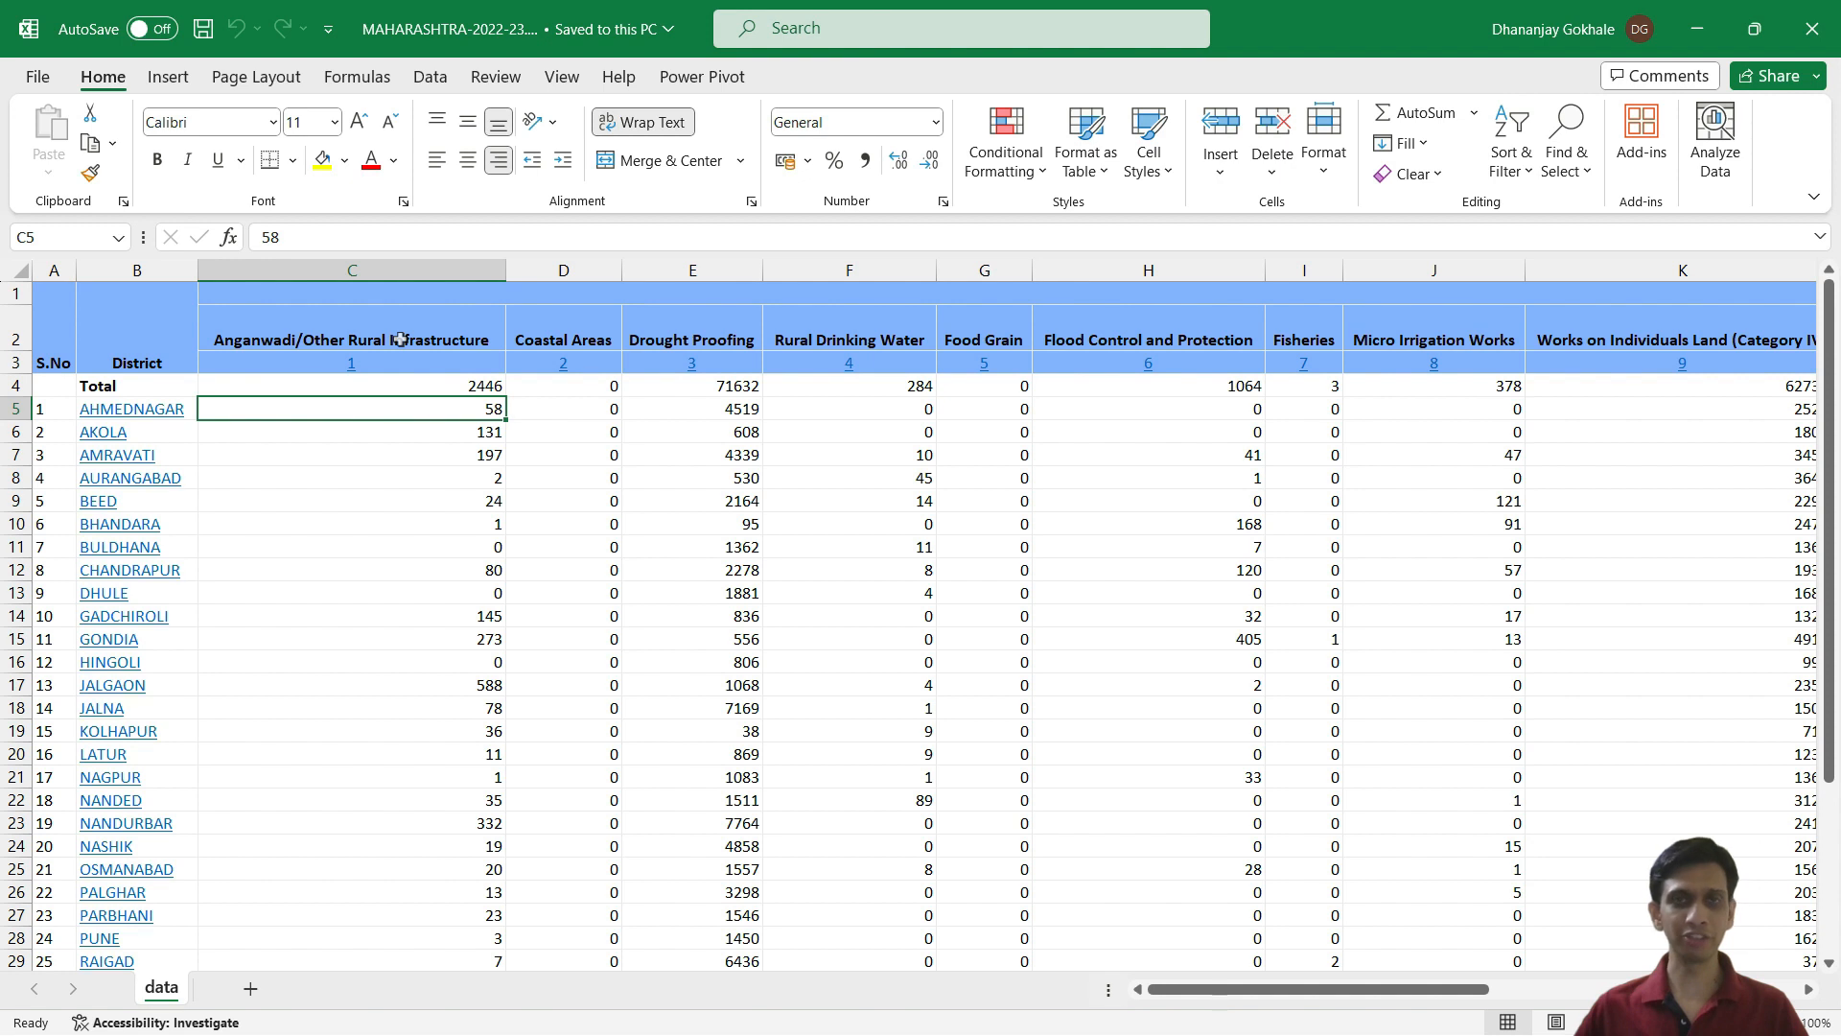
{"action": "left_click_drag", "start_coordinate": [400, 338], "coordinate": [1686, 339]}
{"action": "left_click", "coordinate": [414, 406]}
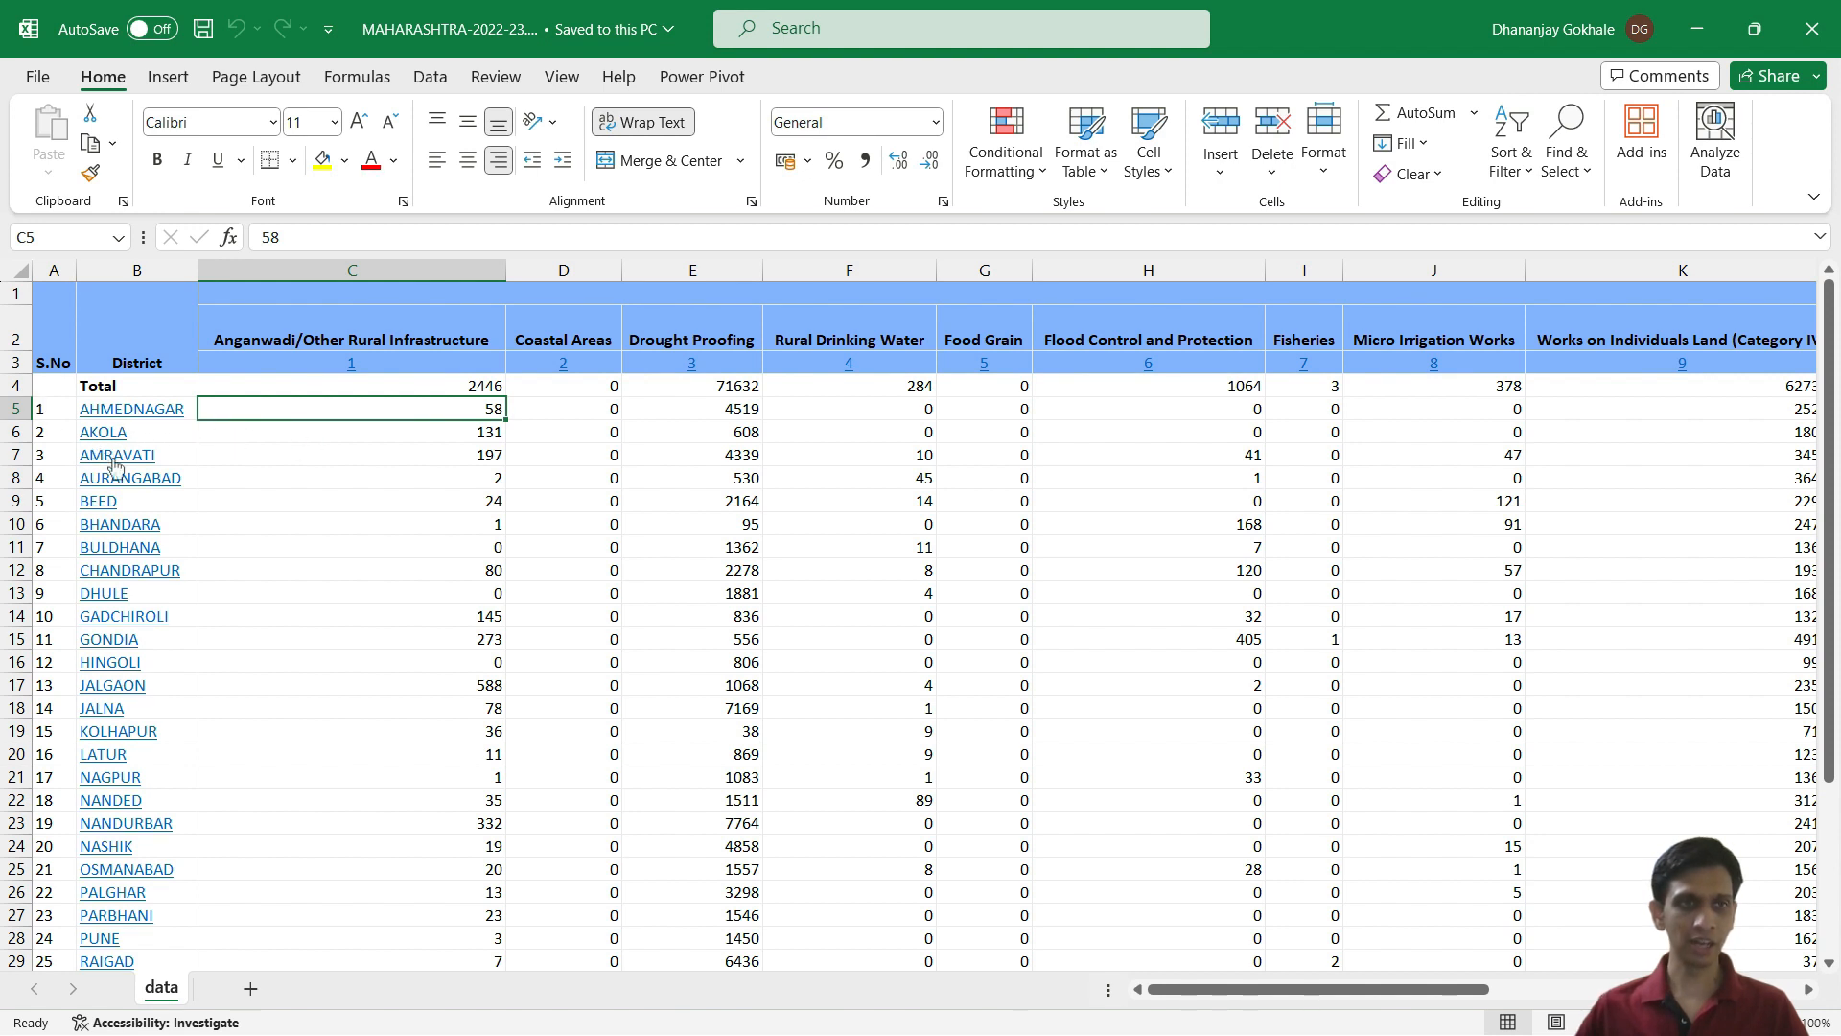
{"action": "left_click", "coordinate": [285, 454]}
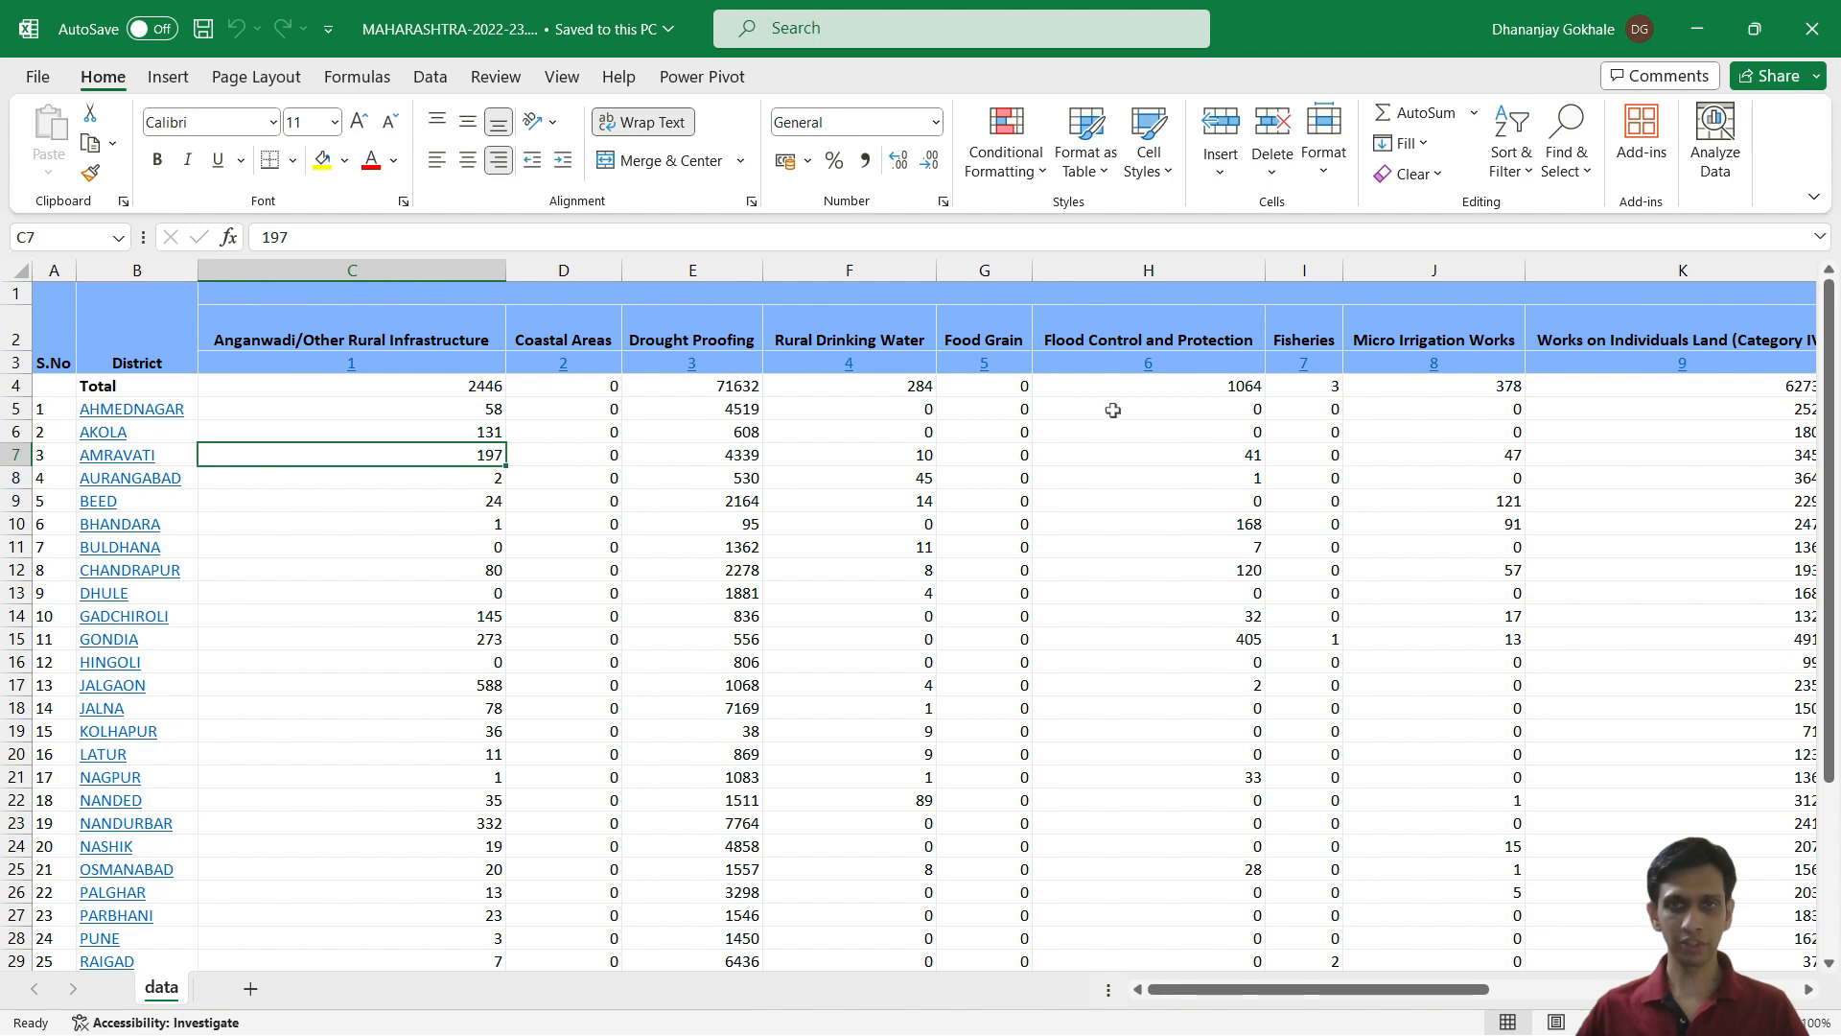
{"action": "scroll", "coordinate": [544, 491], "scroll_direction": "down", "scroll_amount": 5}
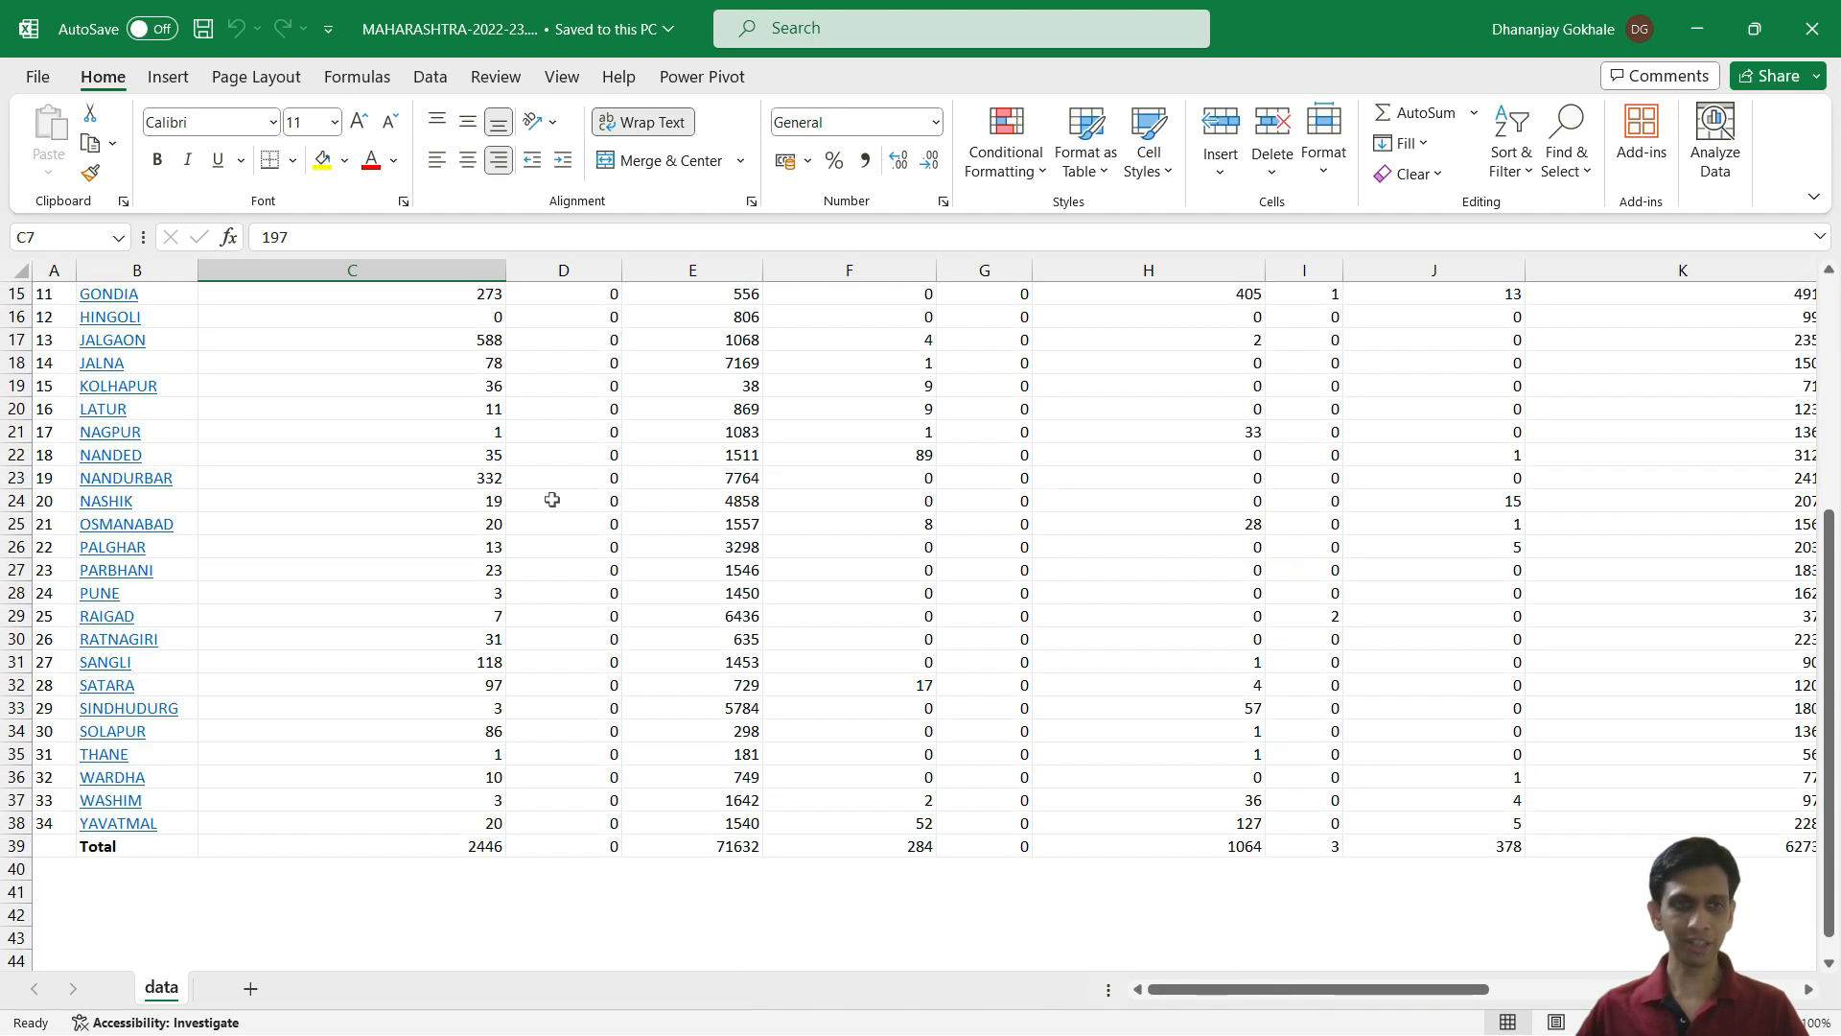
{"action": "scroll", "coordinate": [552, 500], "scroll_direction": "up", "scroll_amount": 5}
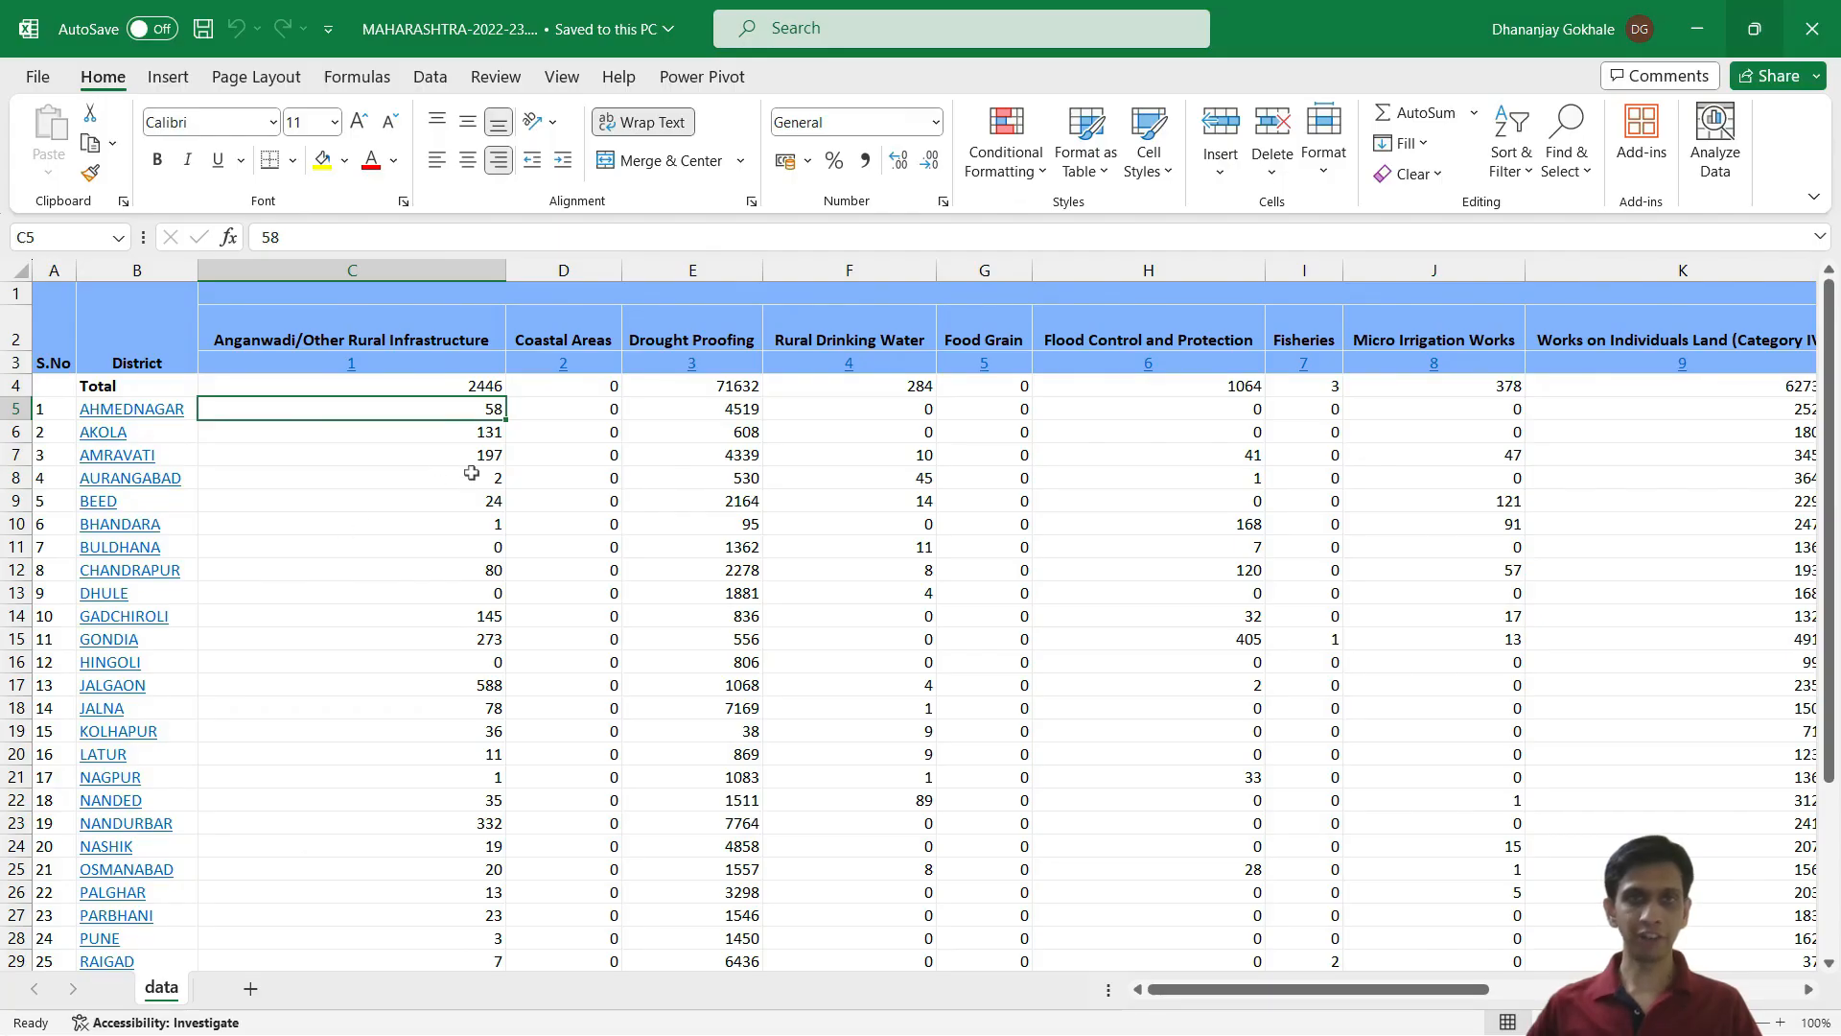
Close the Maharashtra workbook and create a new blank workbook in Excel.
{"action": "left_click", "coordinate": [1813, 29]}
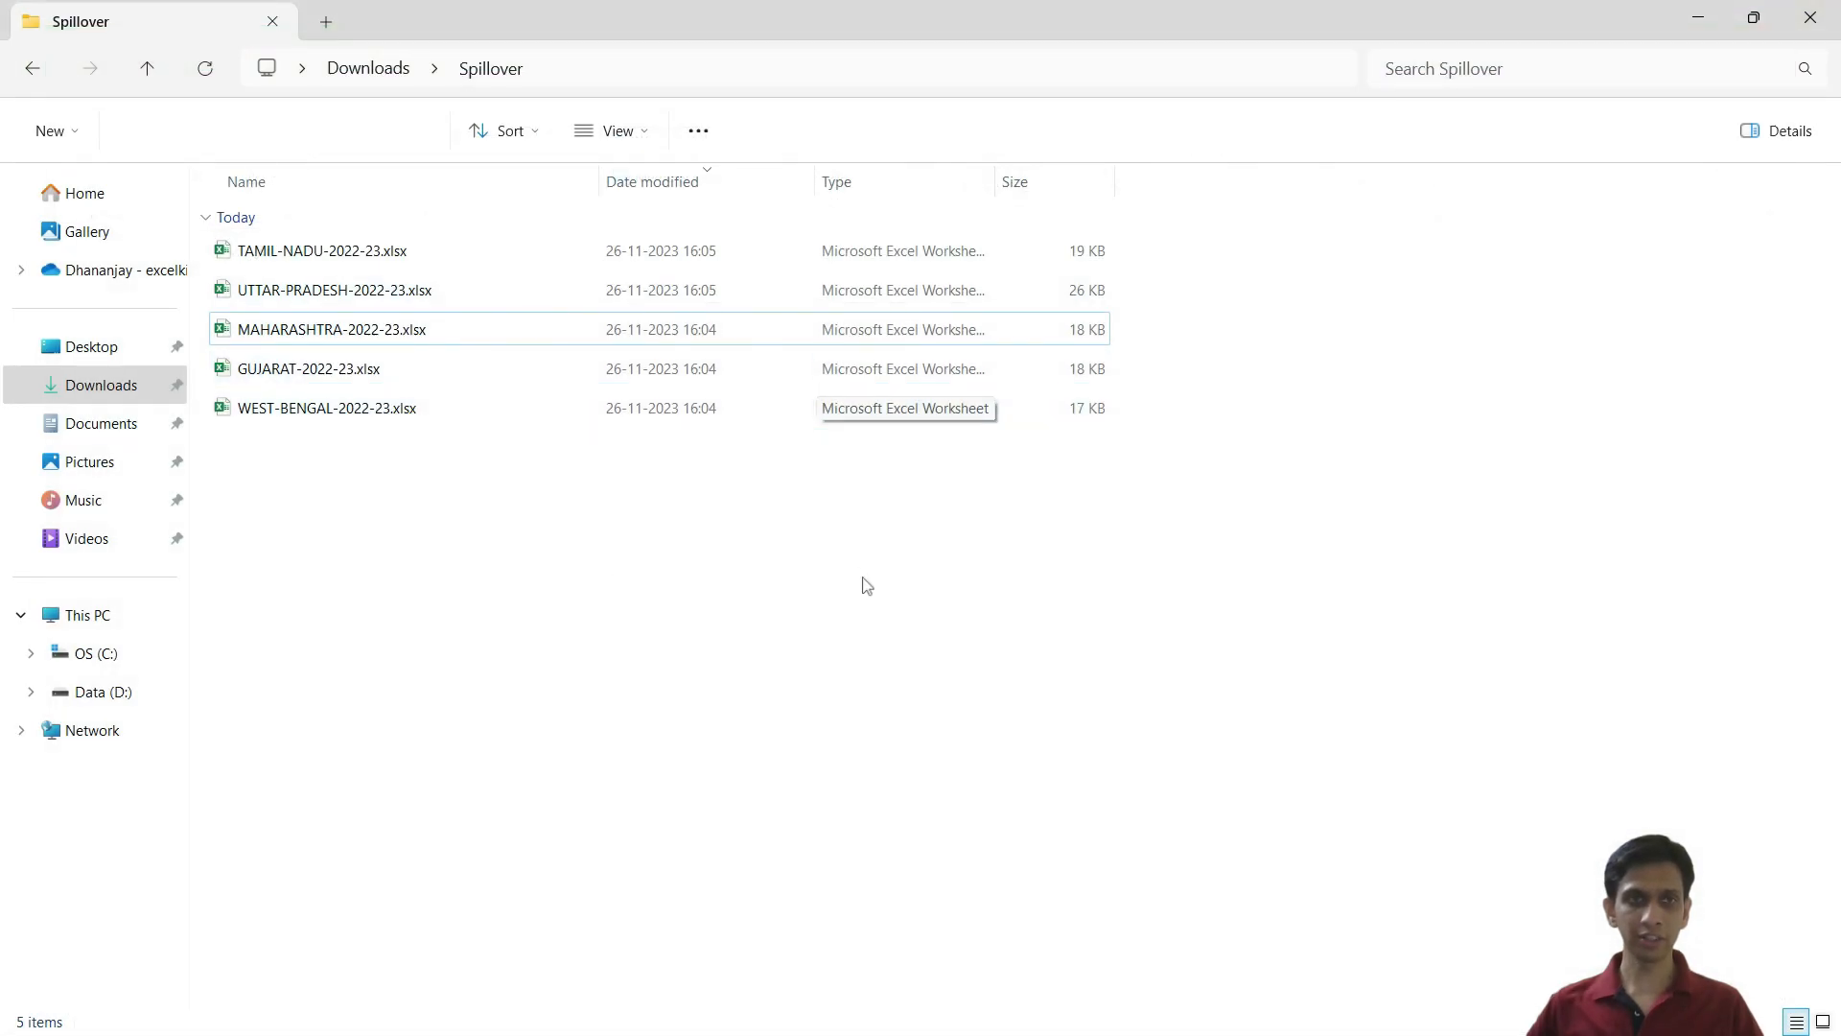
{"action": "key", "text": "super"}
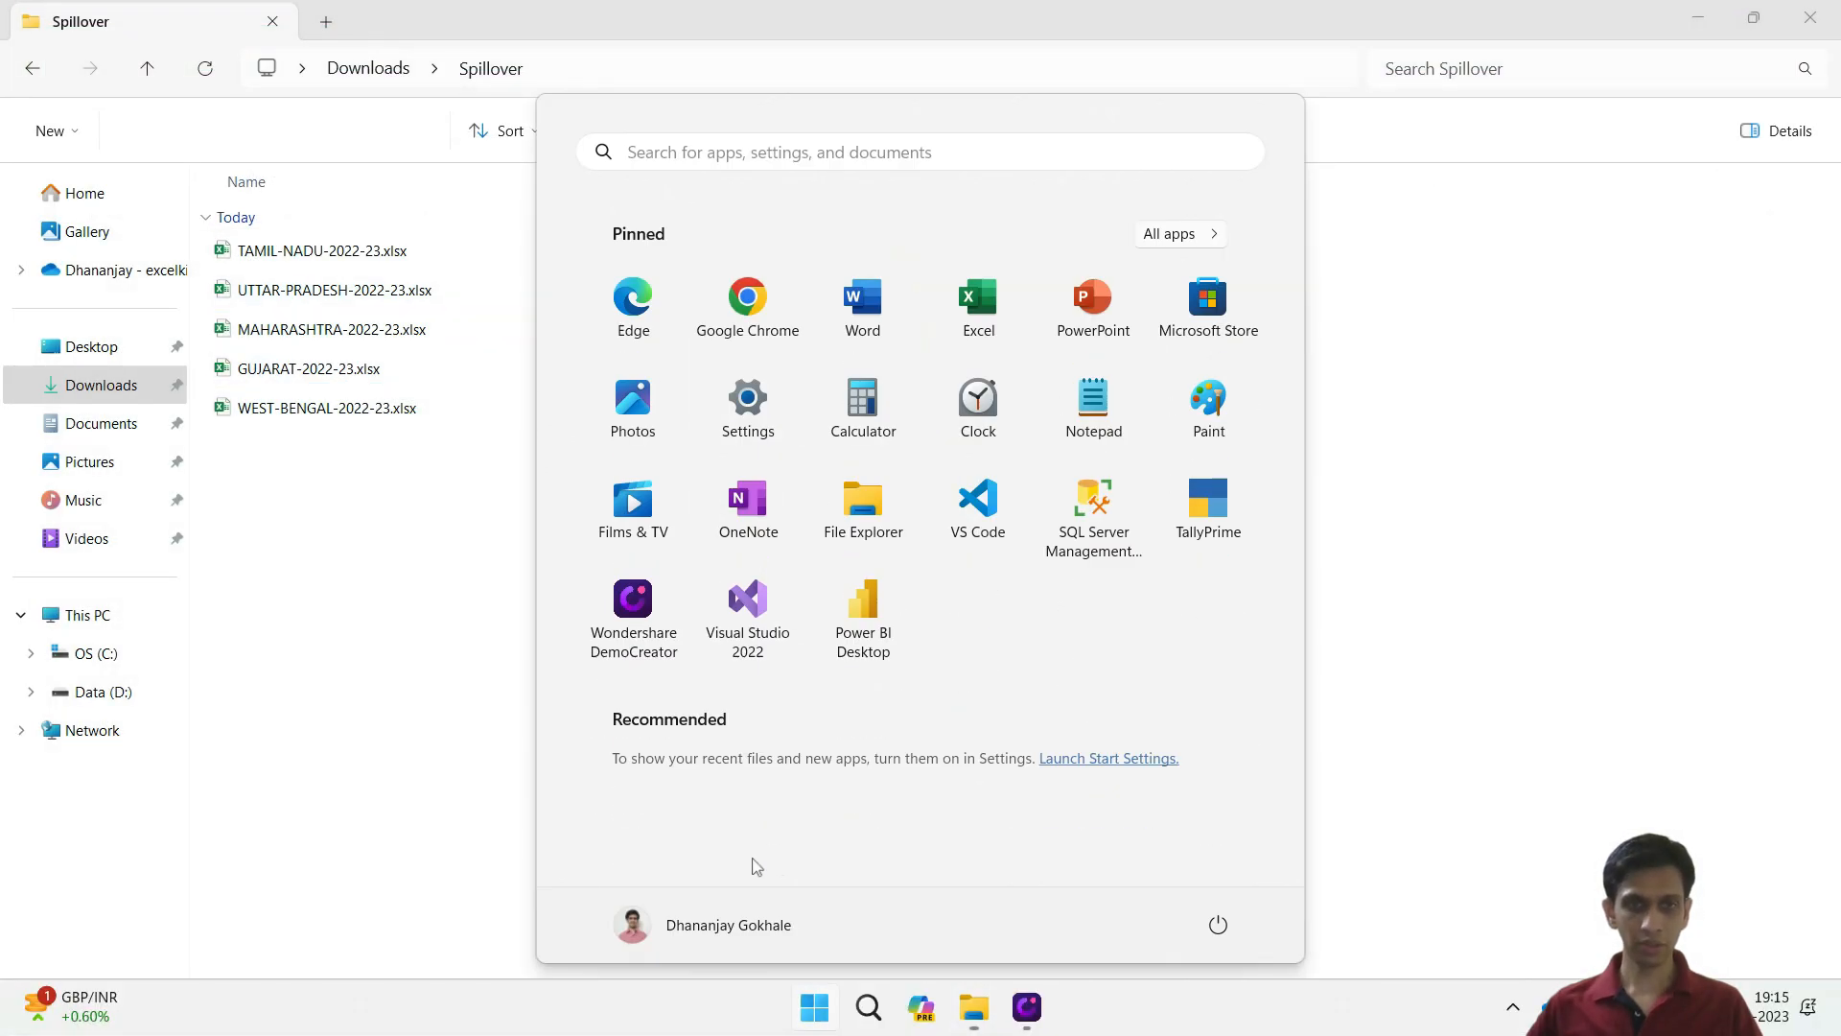
{"action": "left_click", "coordinate": [978, 326]}
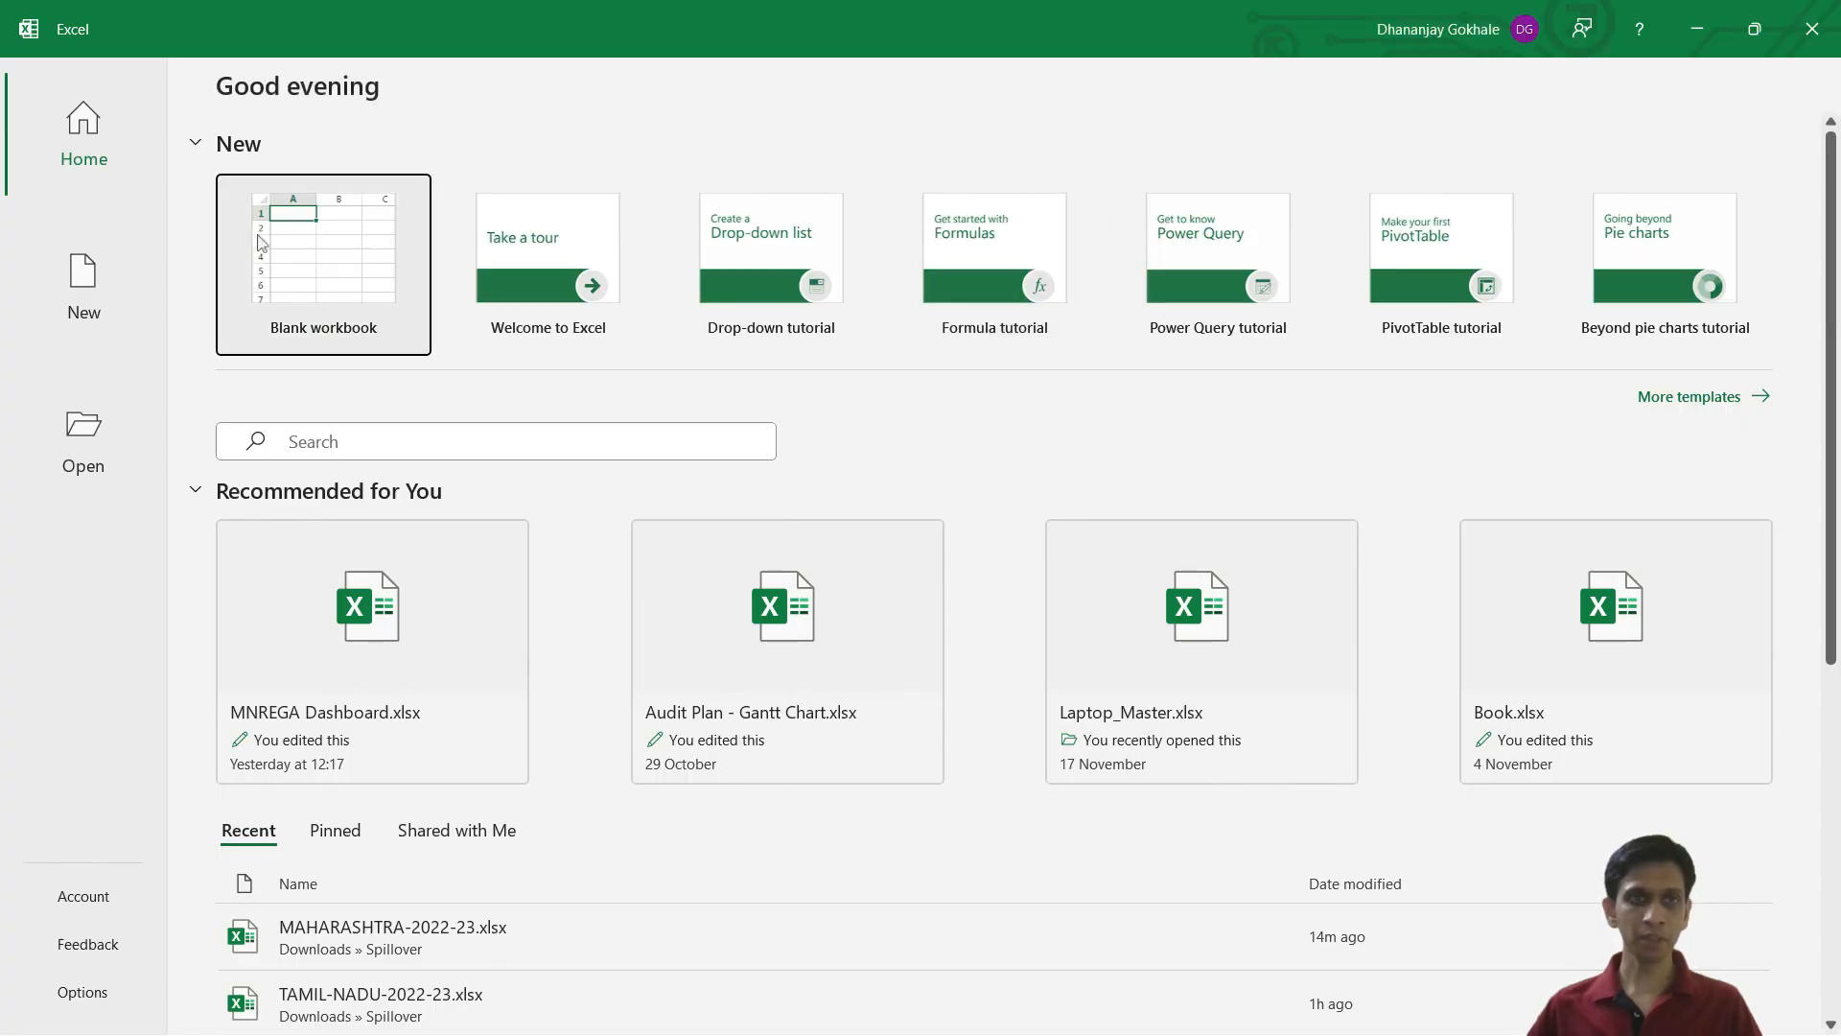
{"action": "left_click", "coordinate": [296, 245]}
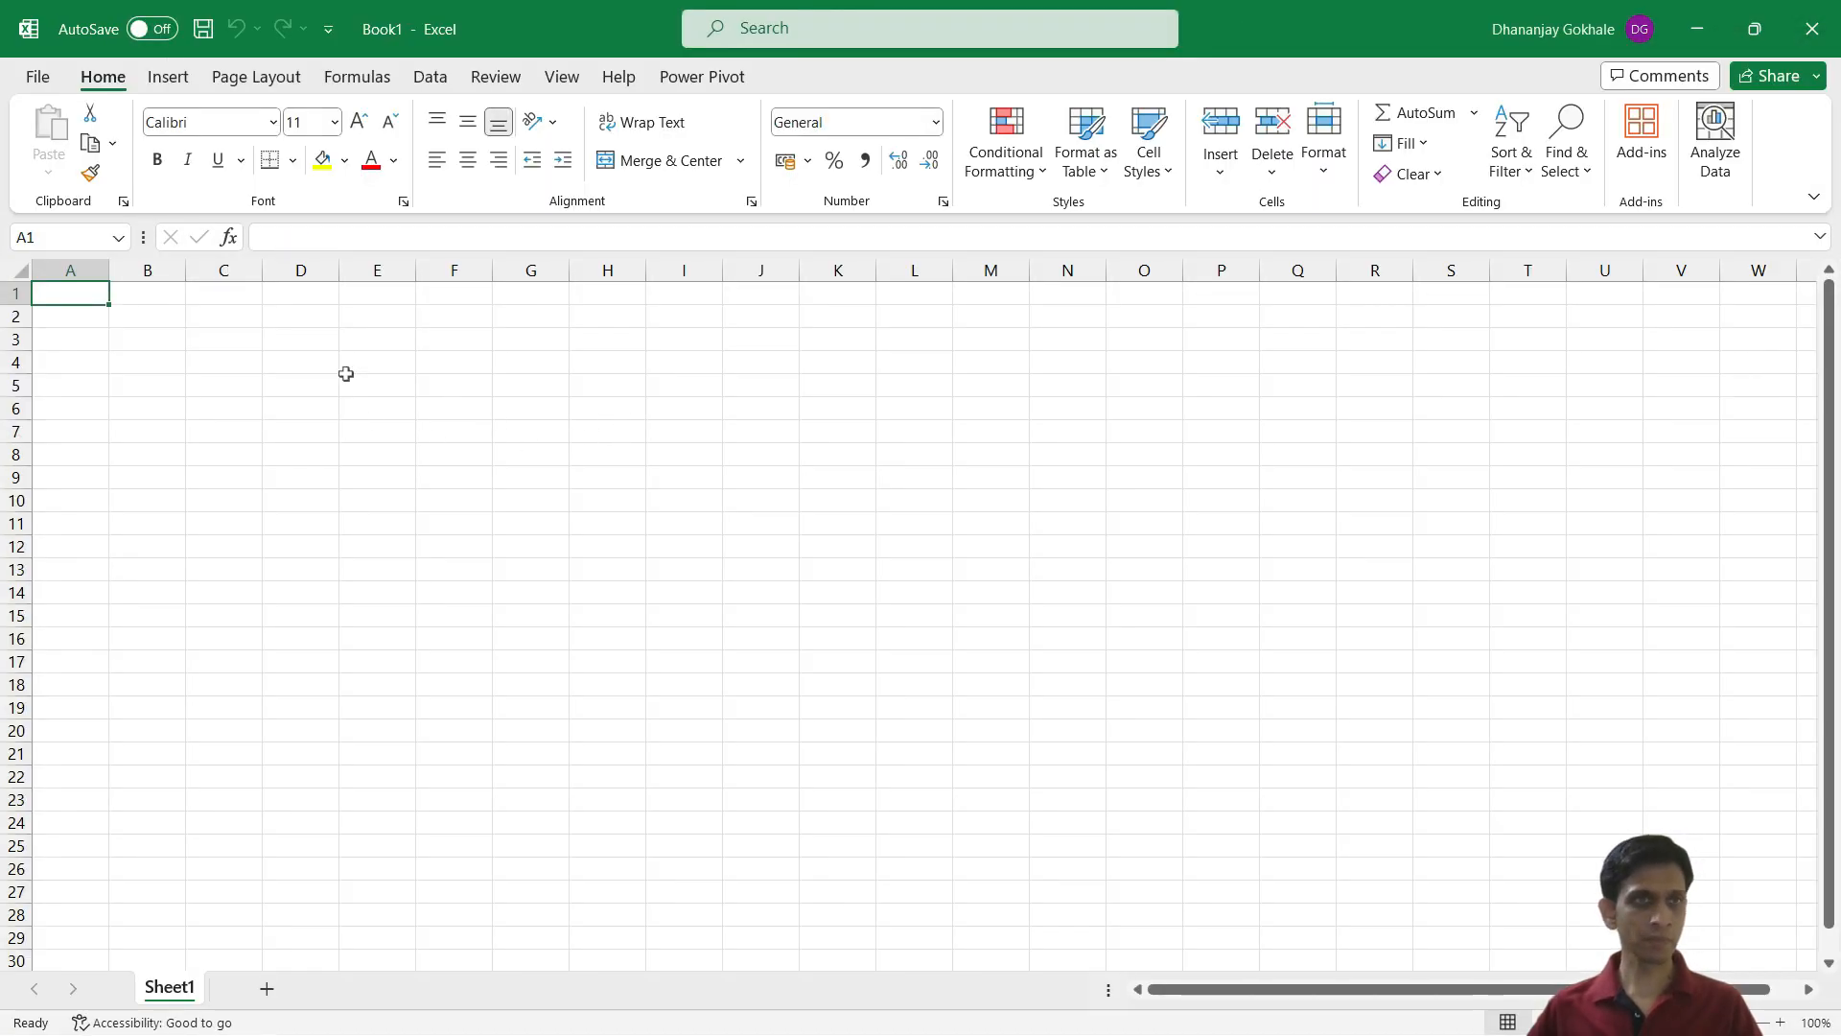
Start a data import from an Excel workbook and open the Spillover folder in Downloads as its source location.
{"action": "left_click", "coordinate": [434, 81]}
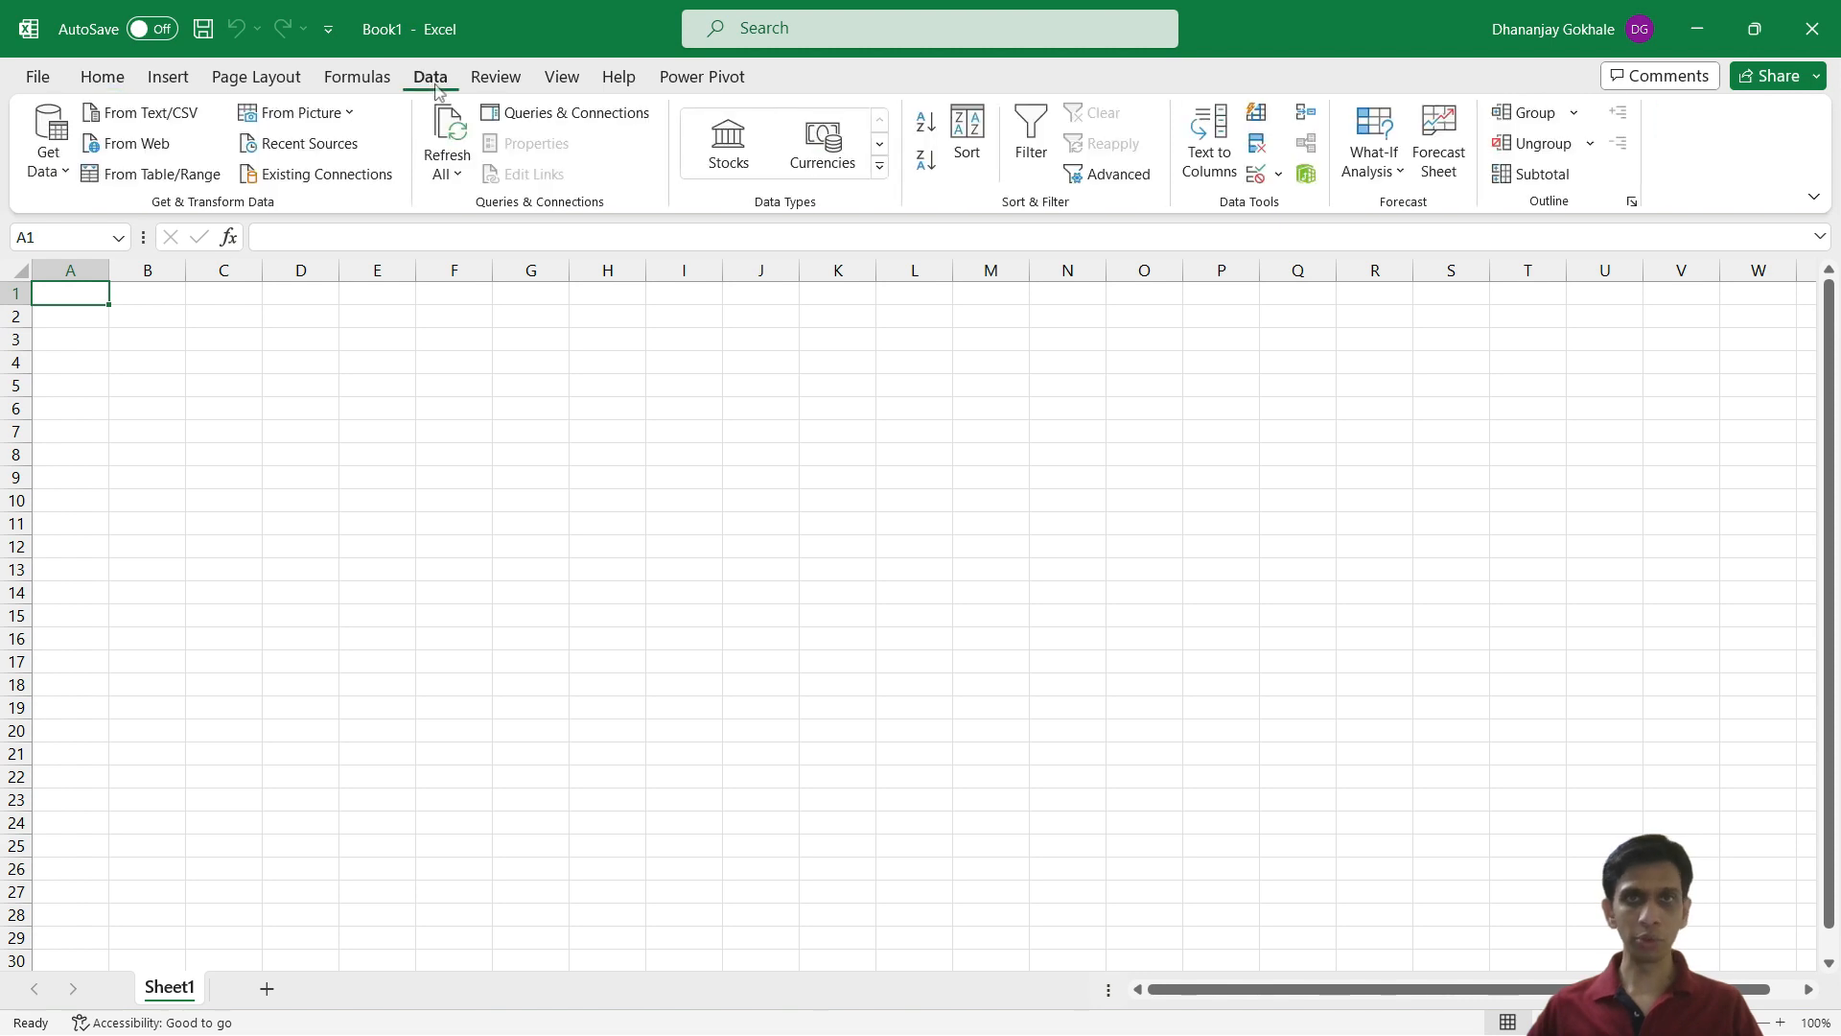
{"action": "left_click", "coordinate": [52, 169]}
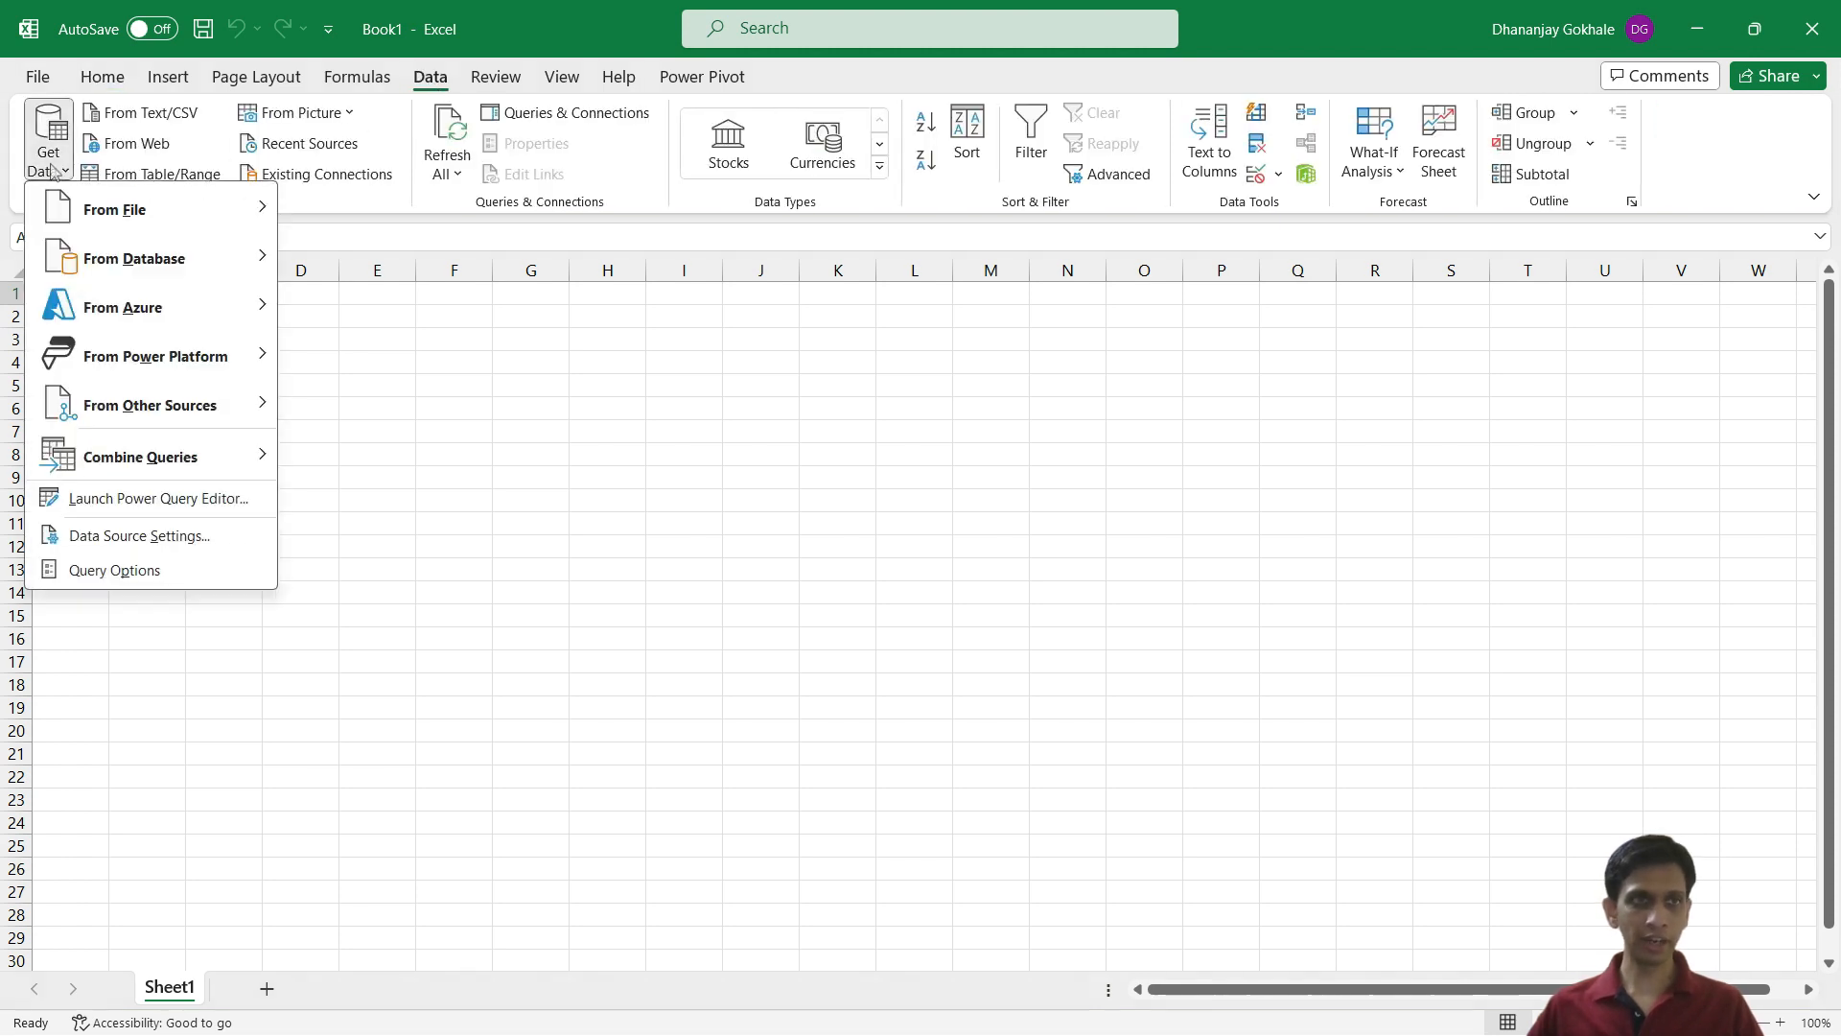
{"action": "mouse_move", "coordinate": [144, 209]}
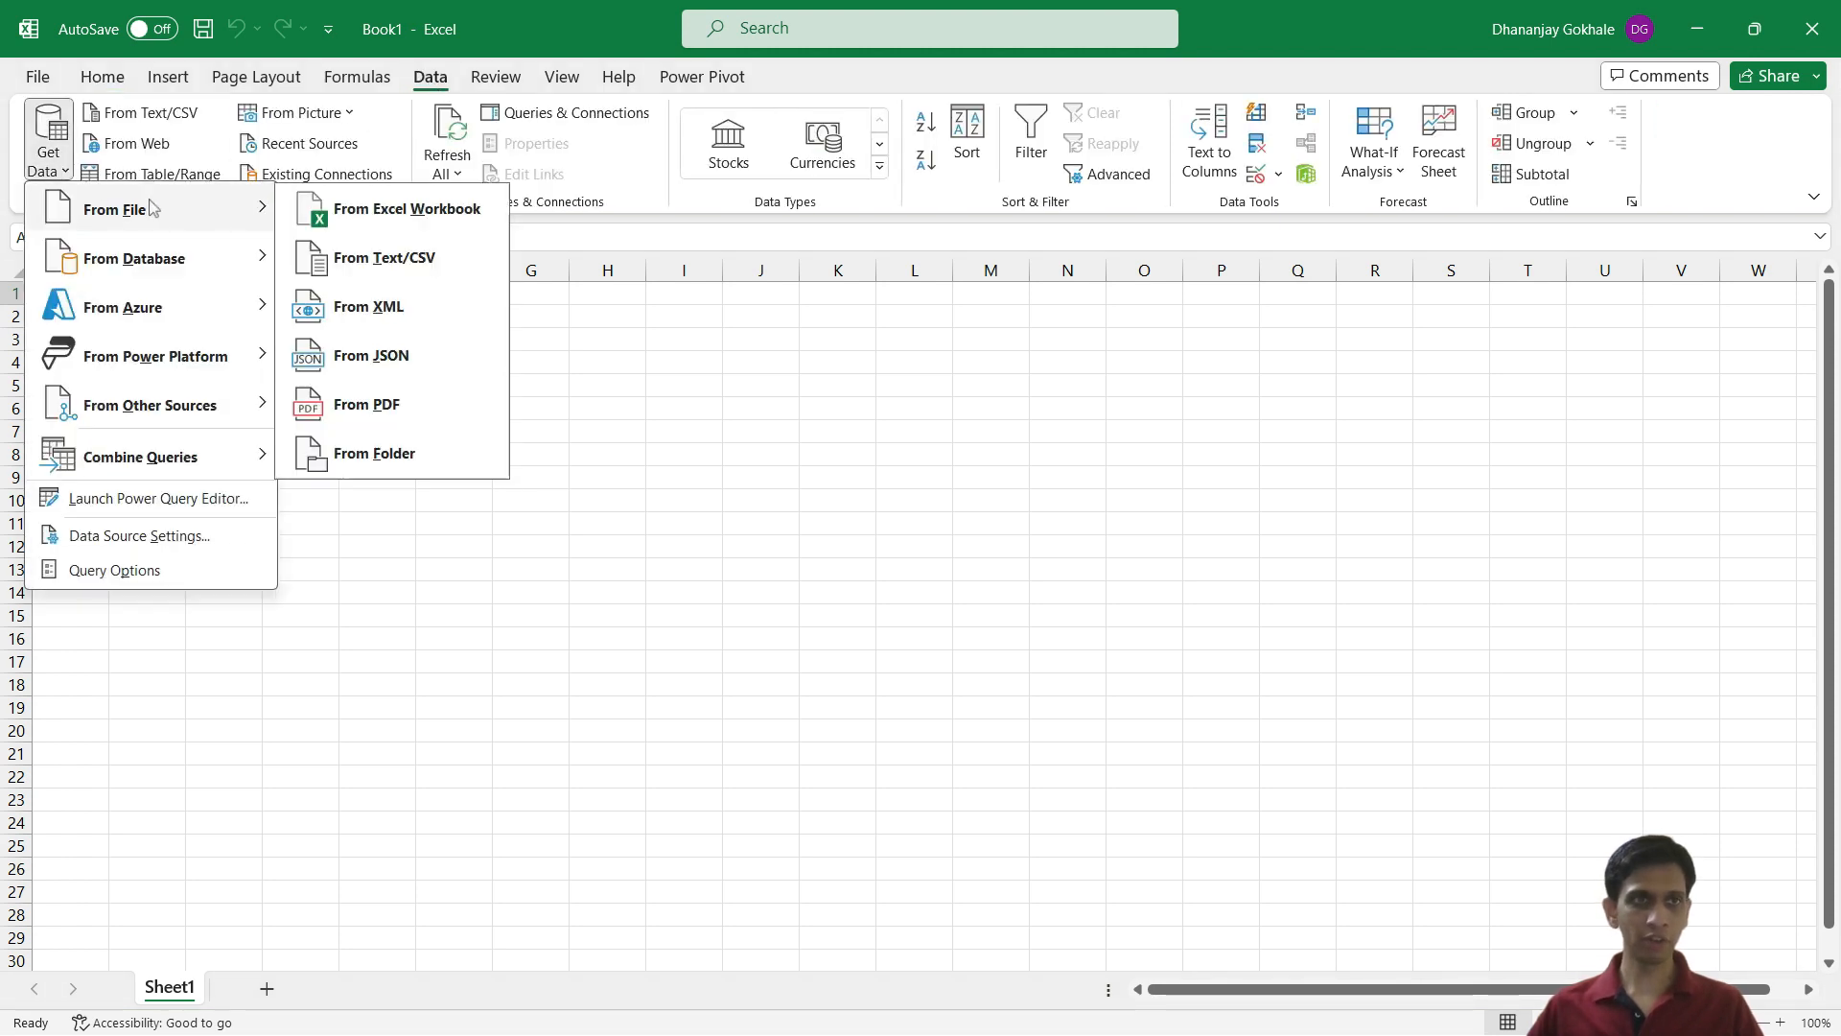
{"action": "left_click", "coordinate": [419, 213]}
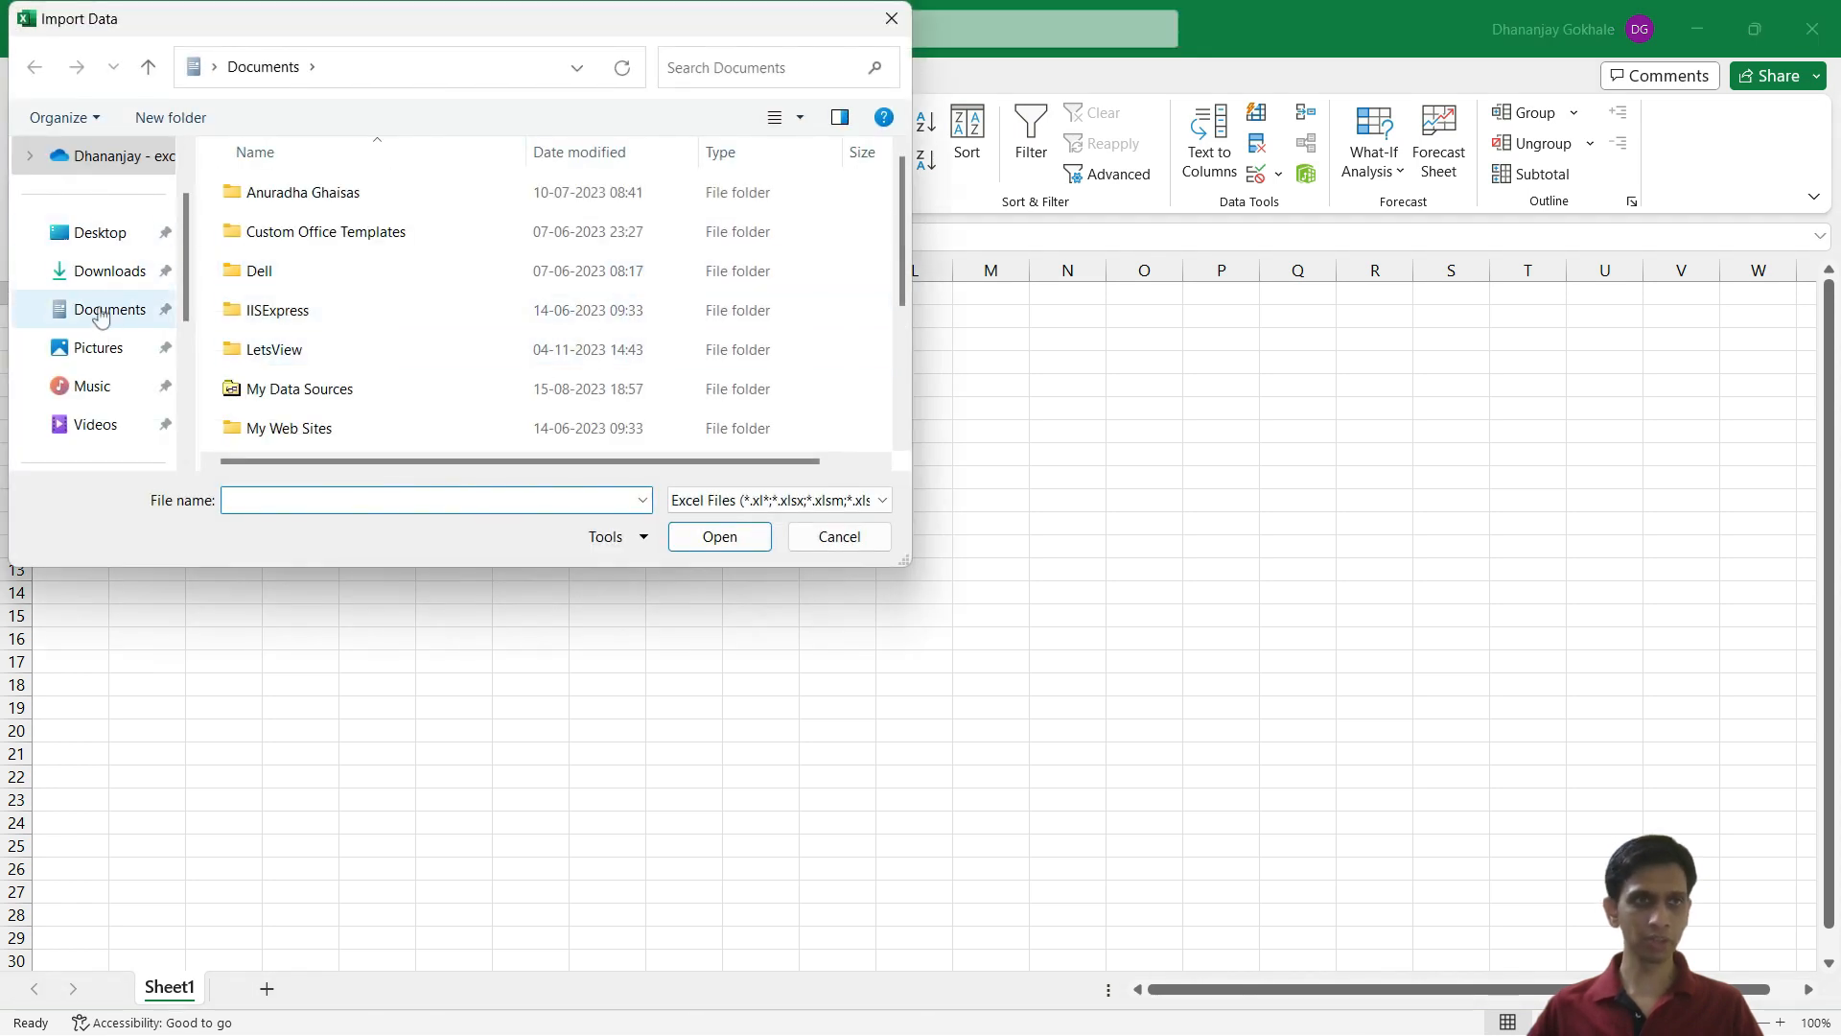
{"action": "left_click", "coordinate": [108, 309]}
{"action": "left_click", "coordinate": [108, 272]}
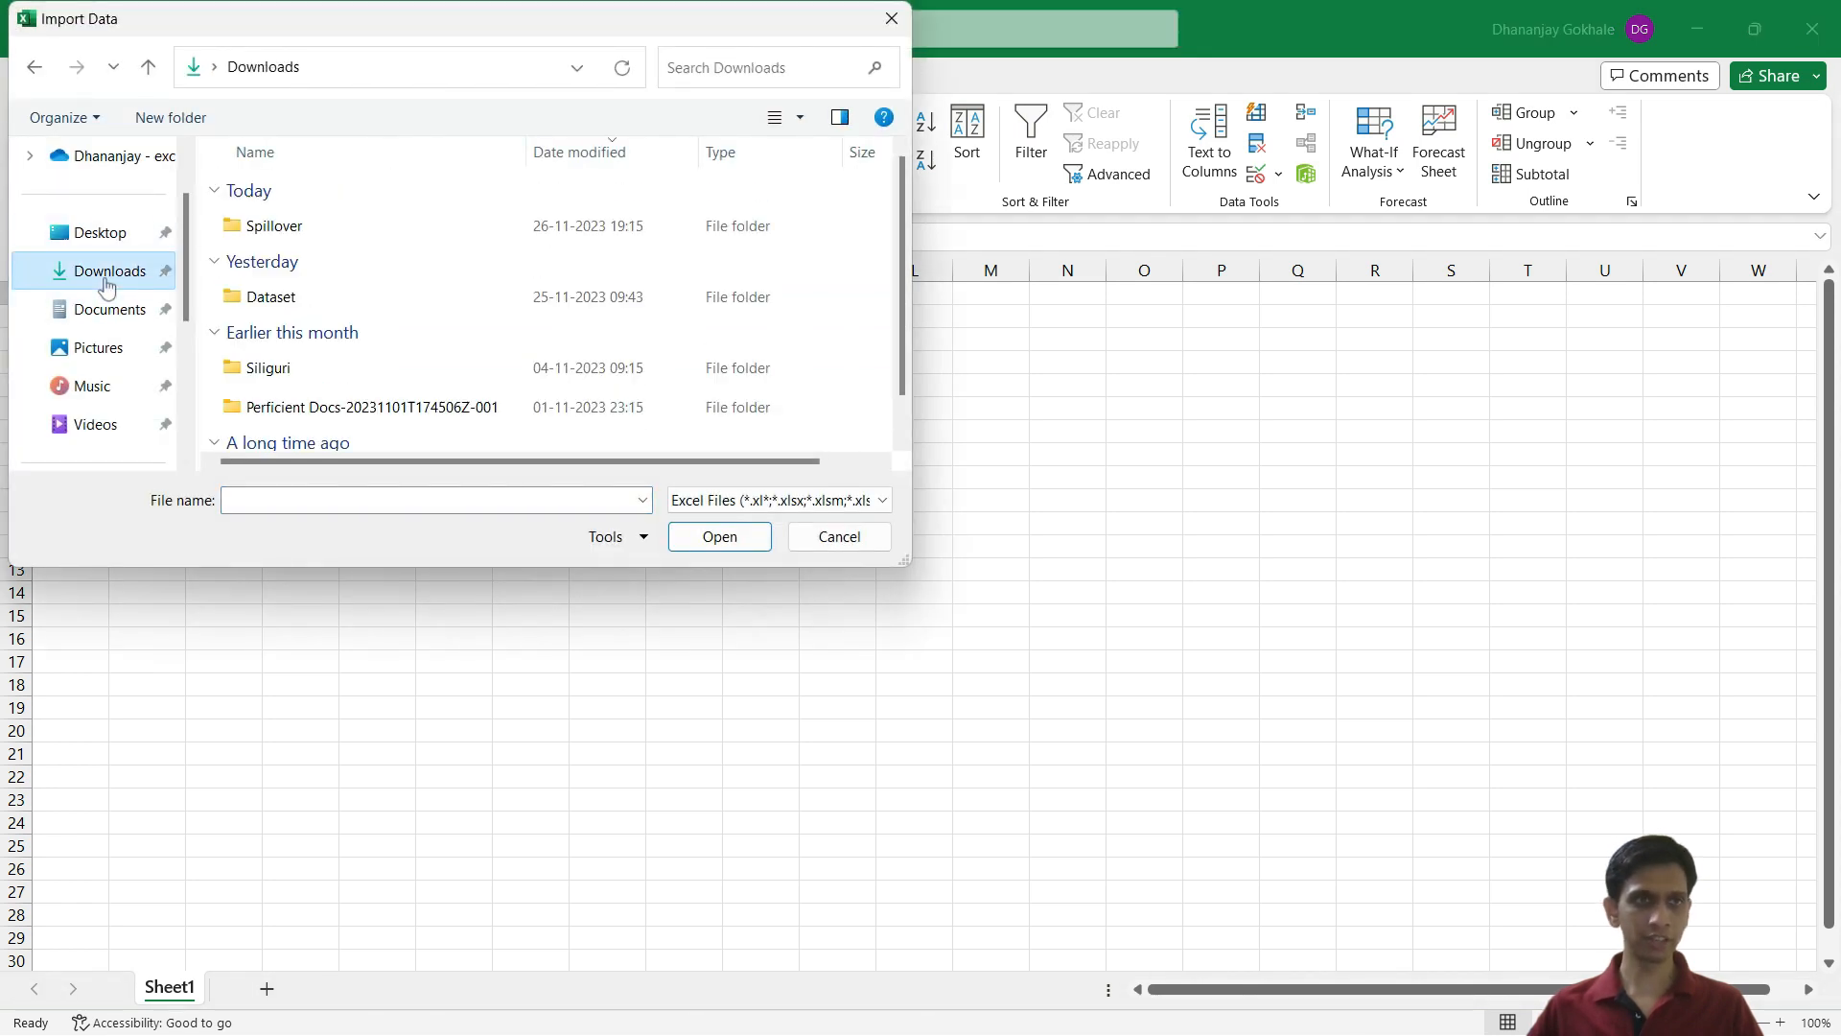
{"action": "double_click", "coordinate": [275, 230]}
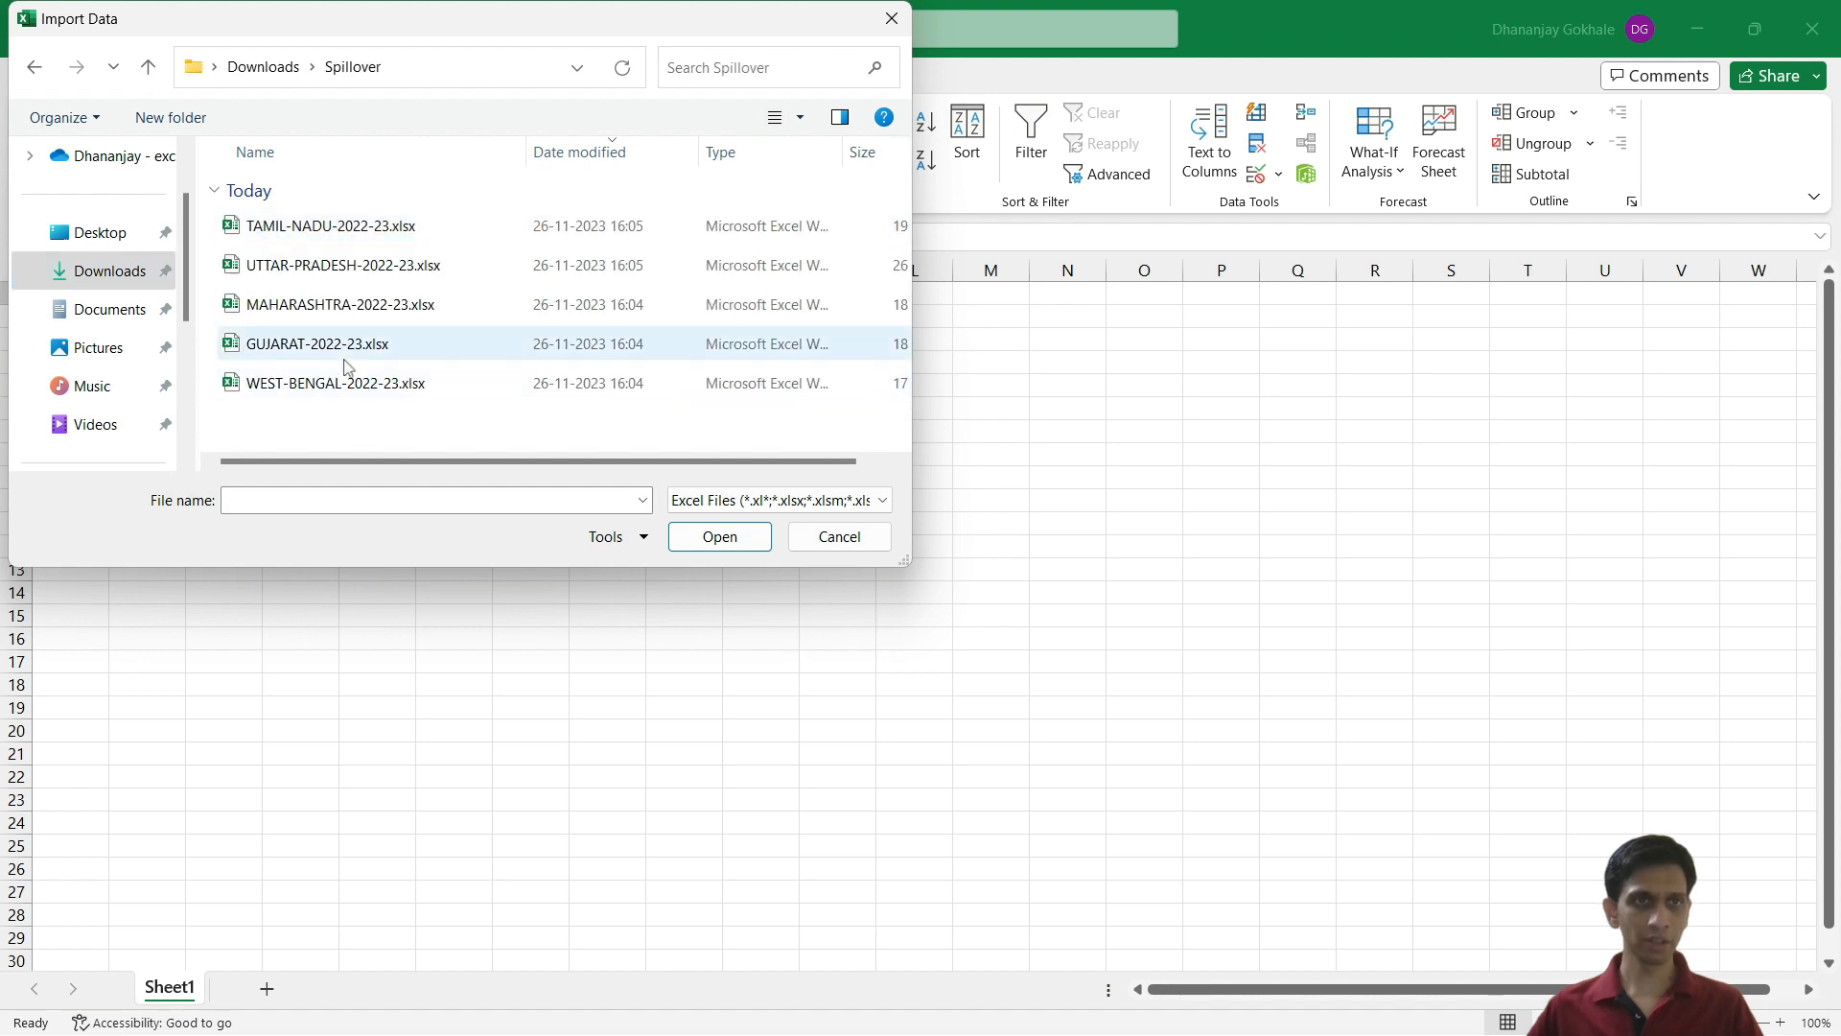
Import MAHARASHTRA-2022-23.xlsx and open its data sheet for transformation in the Power Query Editor.
{"action": "left_click", "coordinate": [406, 314]}
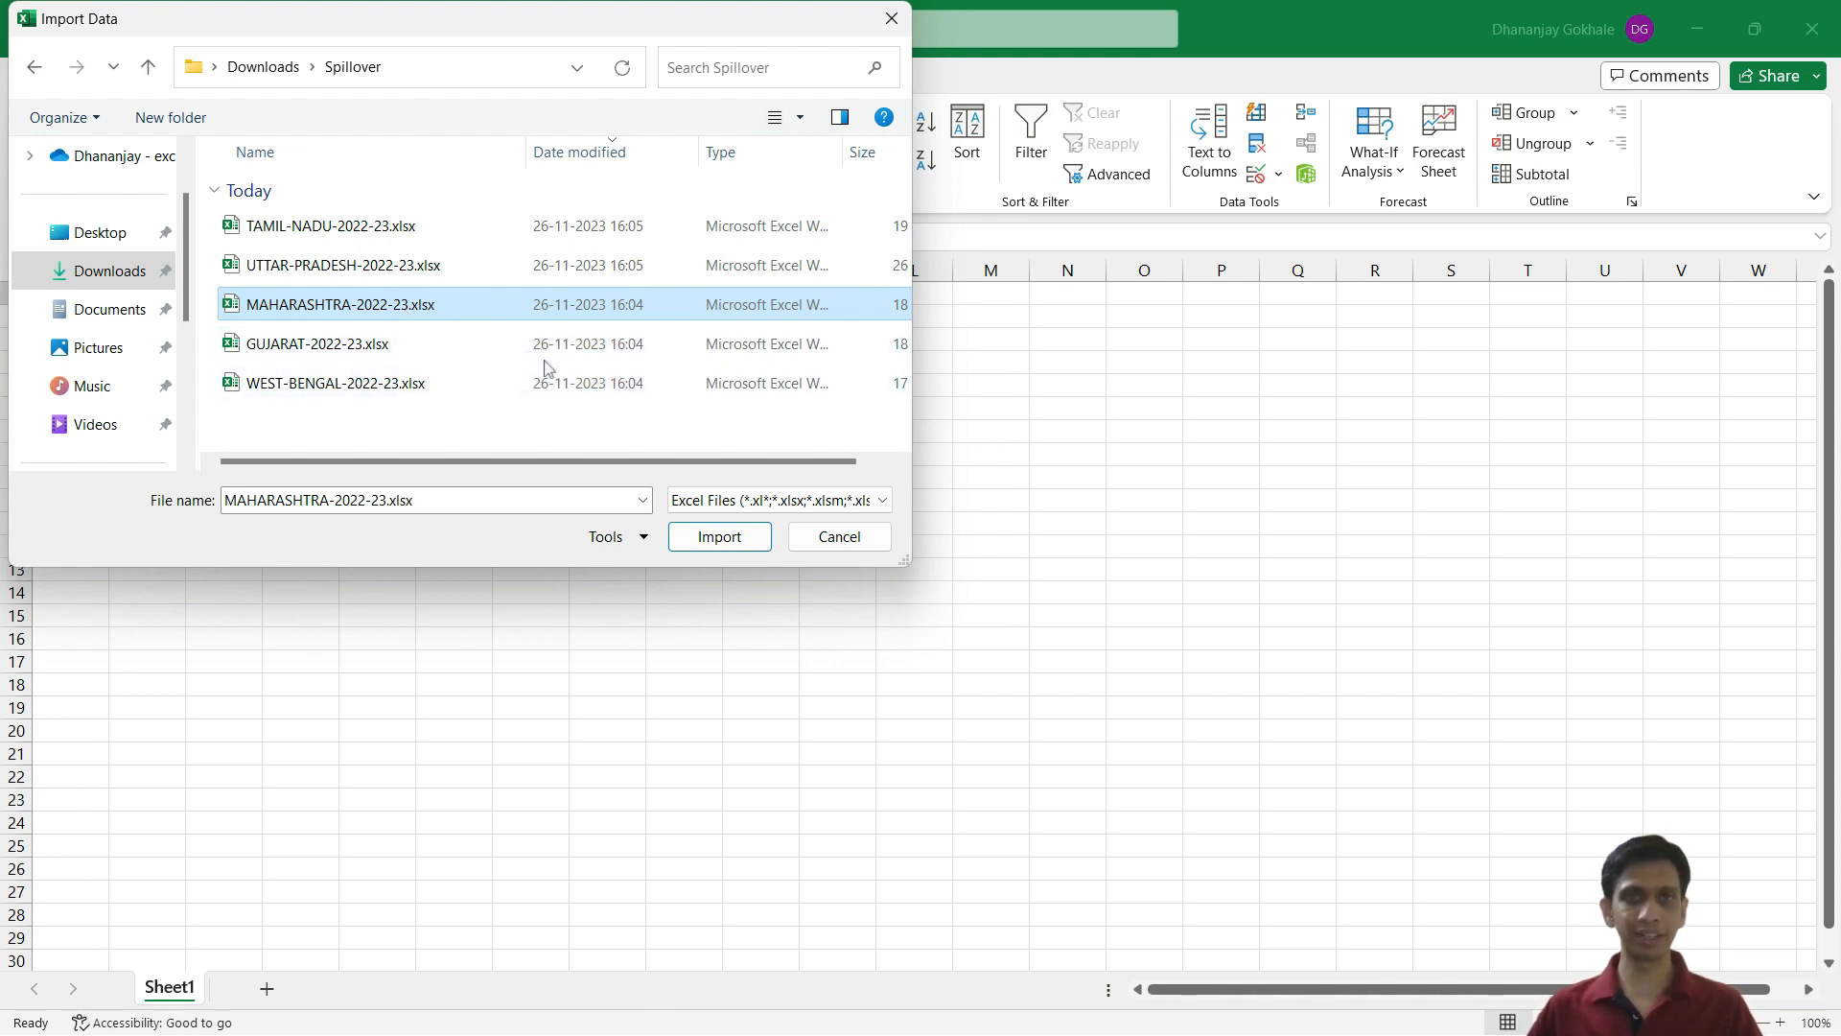
{"action": "left_click", "coordinate": [721, 537]}
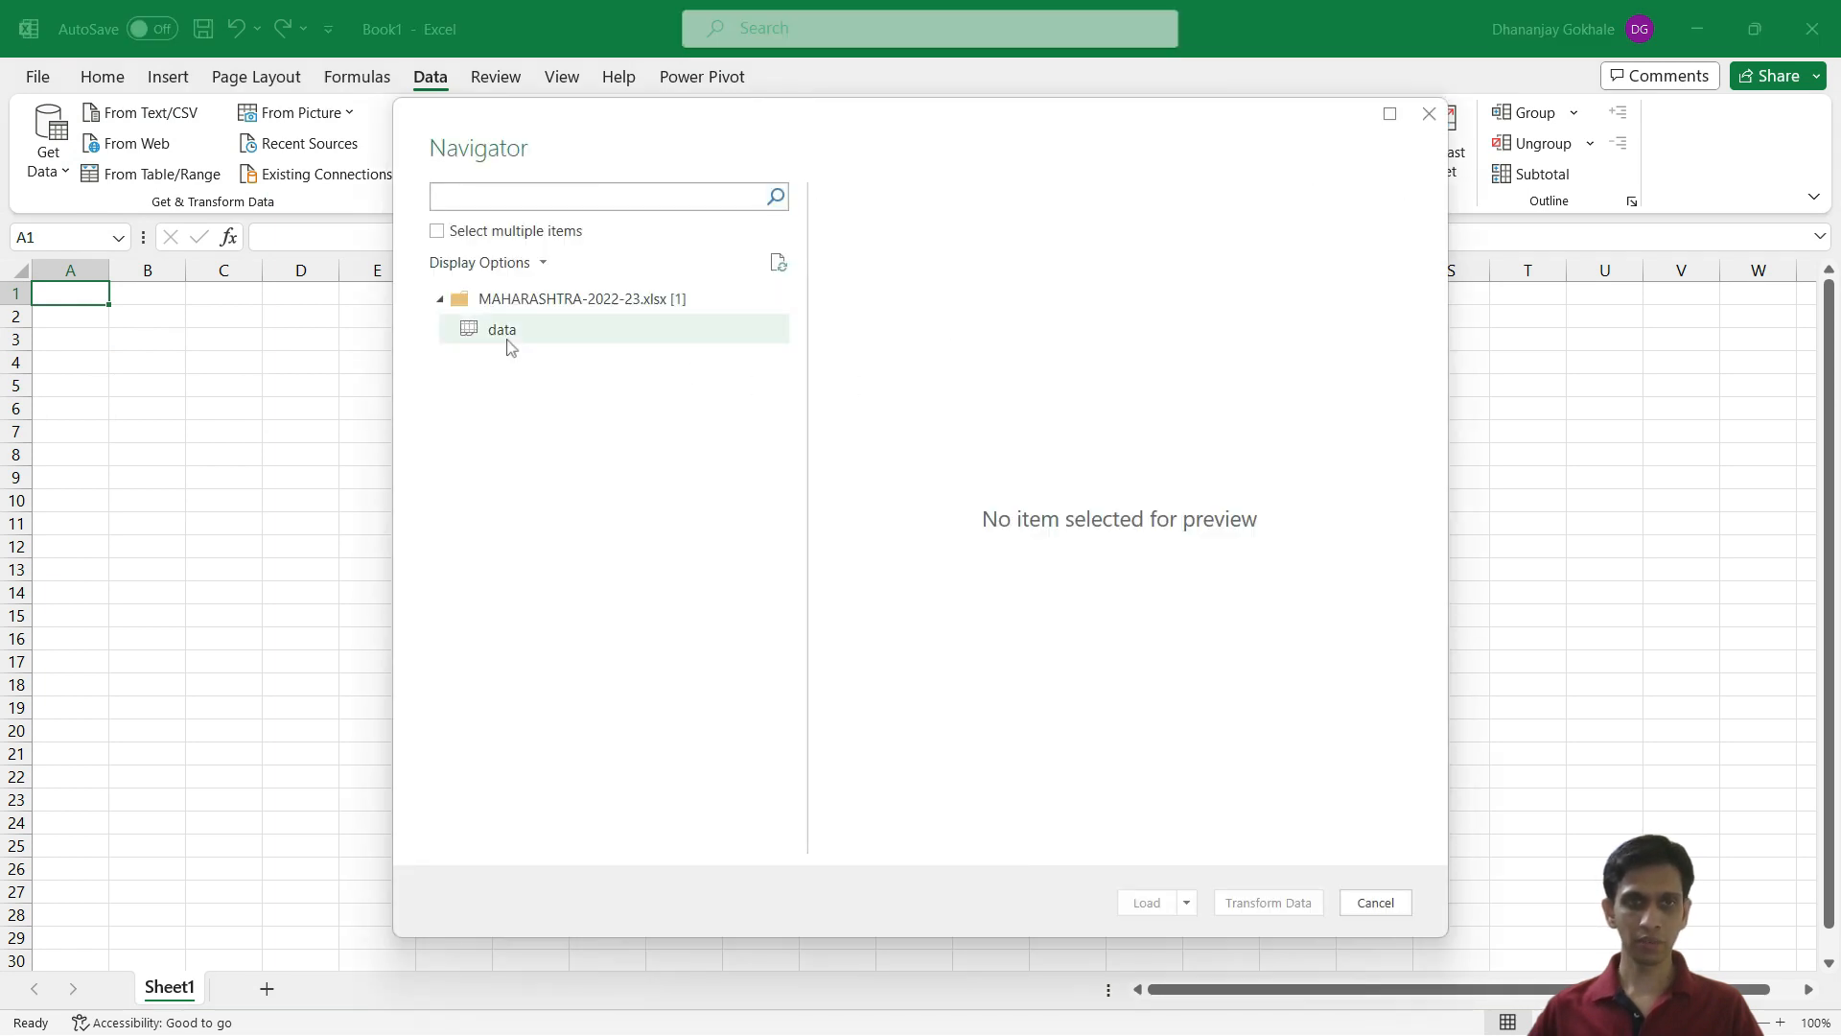
{"action": "left_click", "coordinate": [506, 335]}
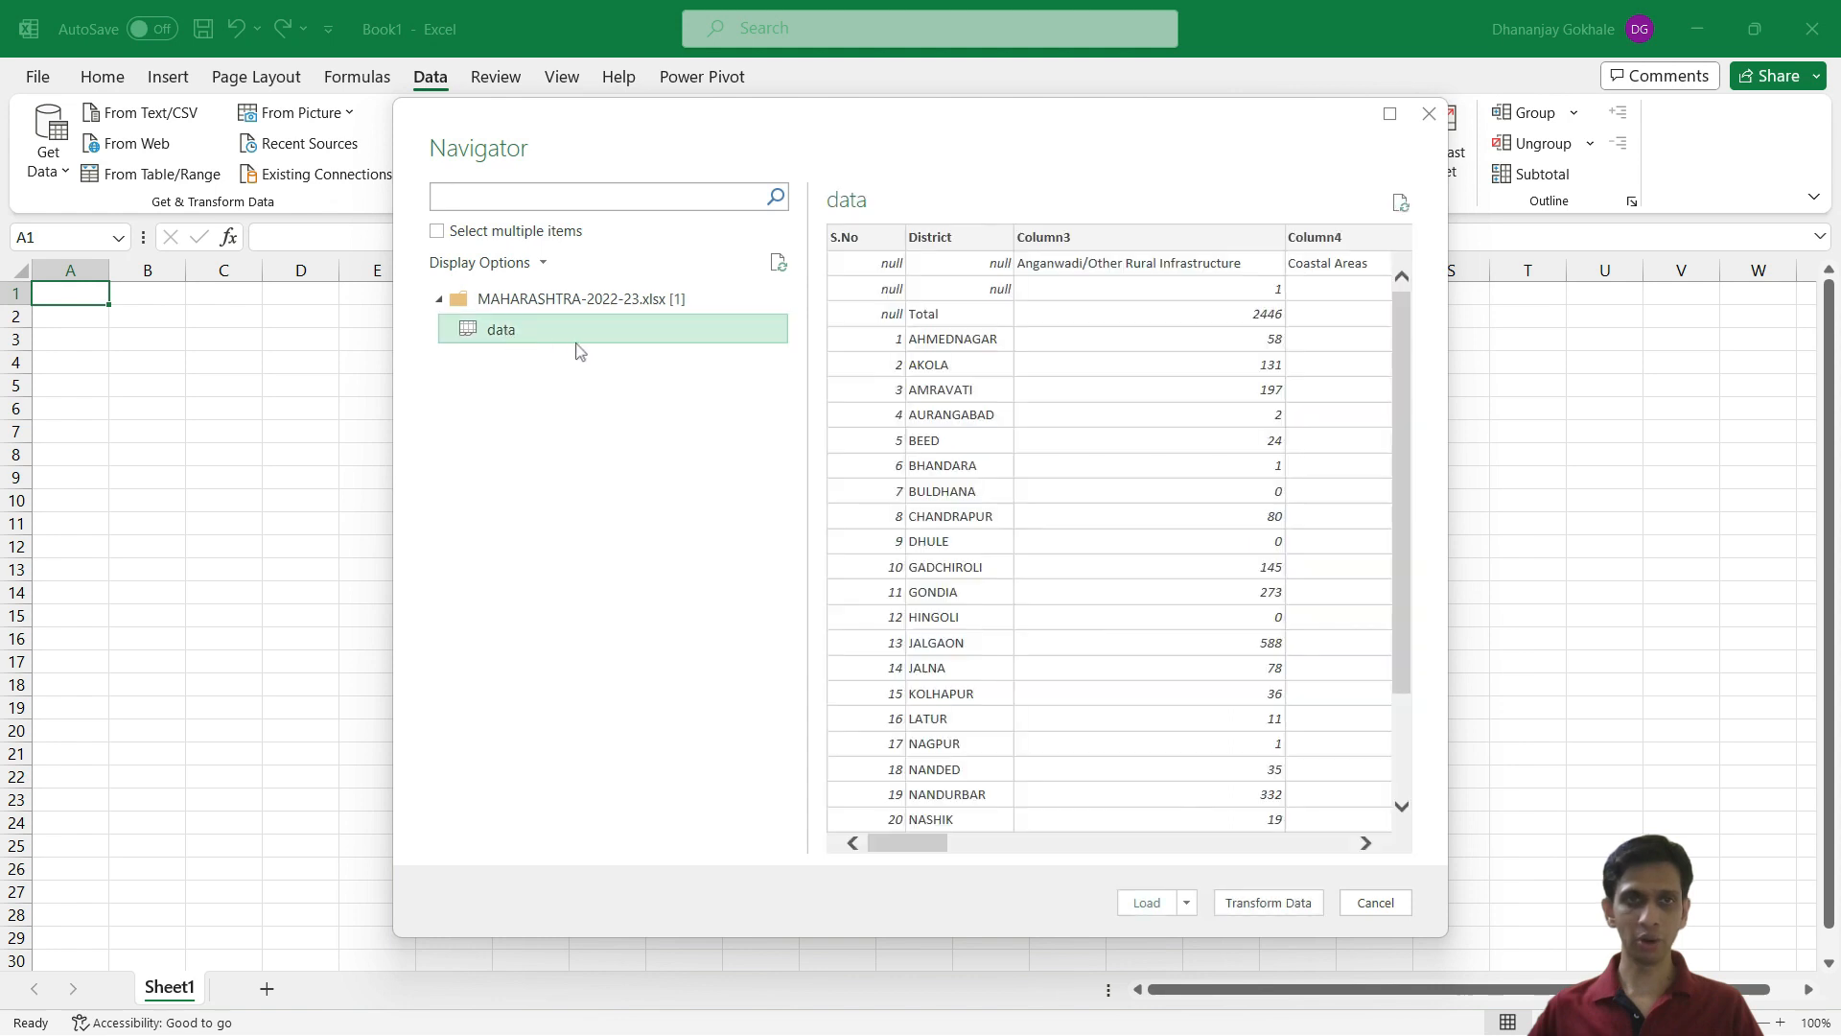
{"action": "left_click", "coordinate": [1252, 906]}
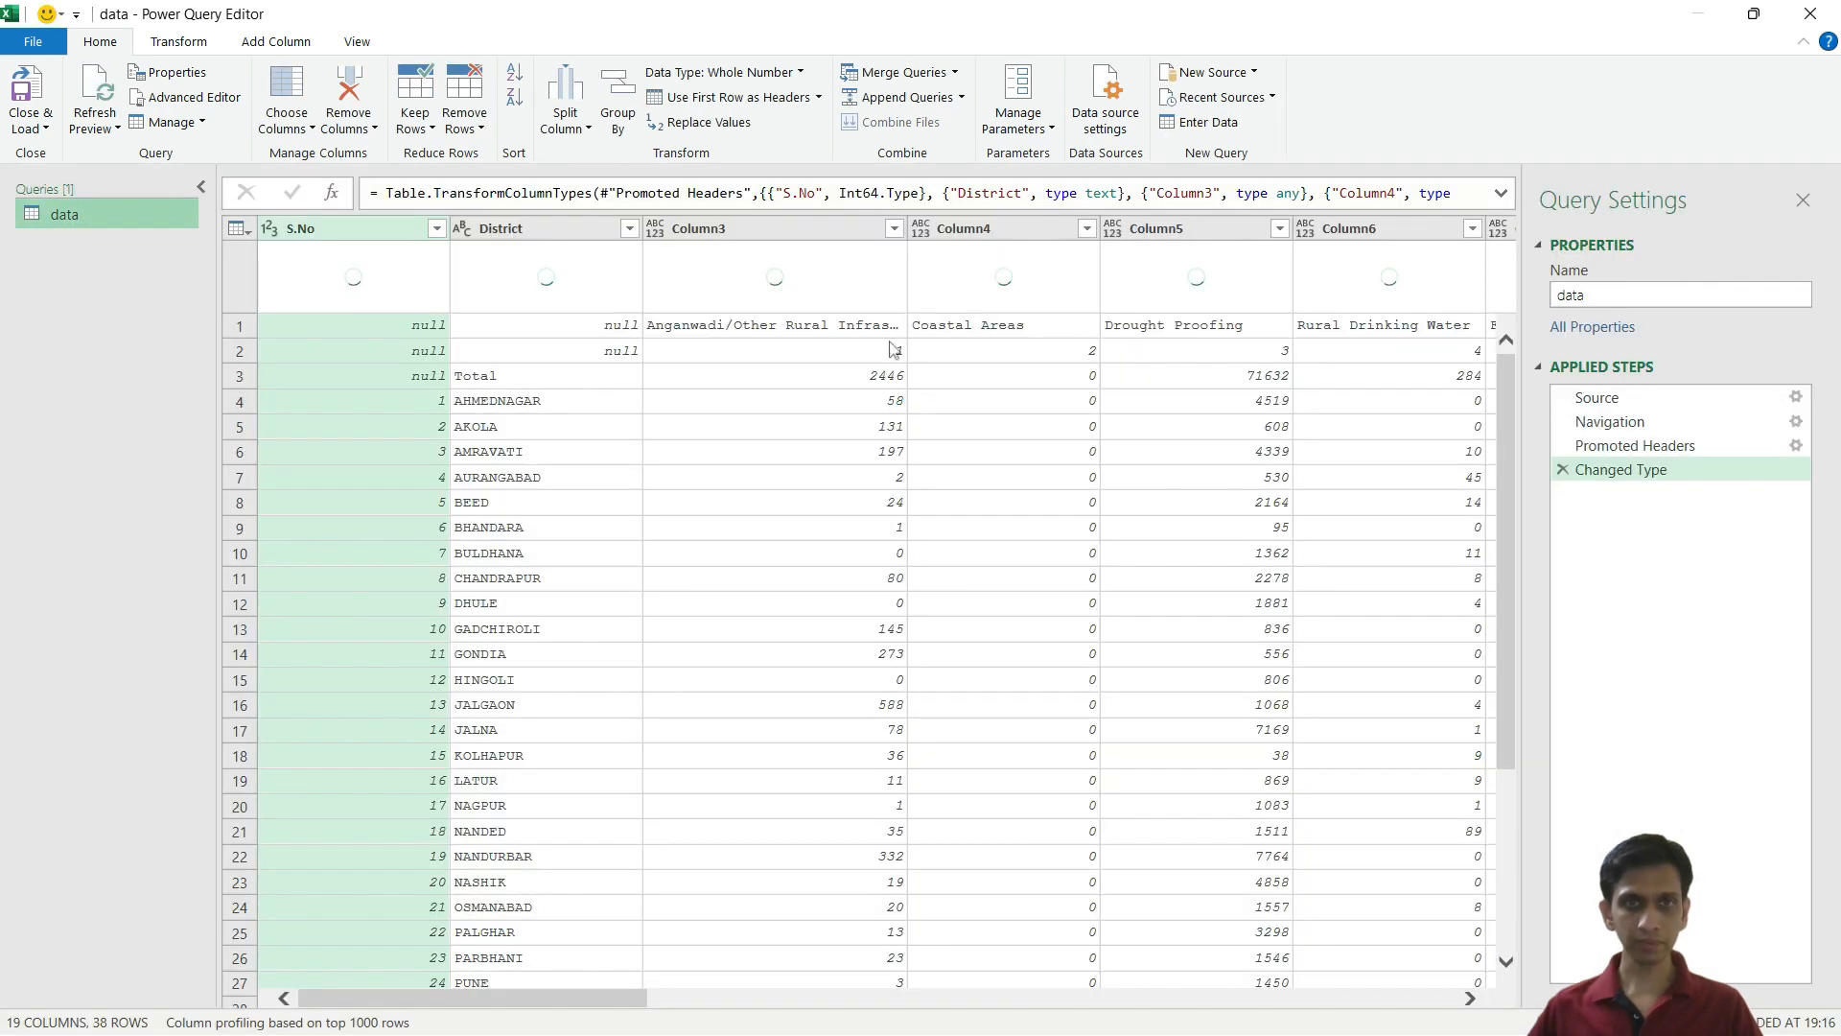
Remove the S.No column from the data query.
{"action": "left_click", "coordinate": [535, 351]}
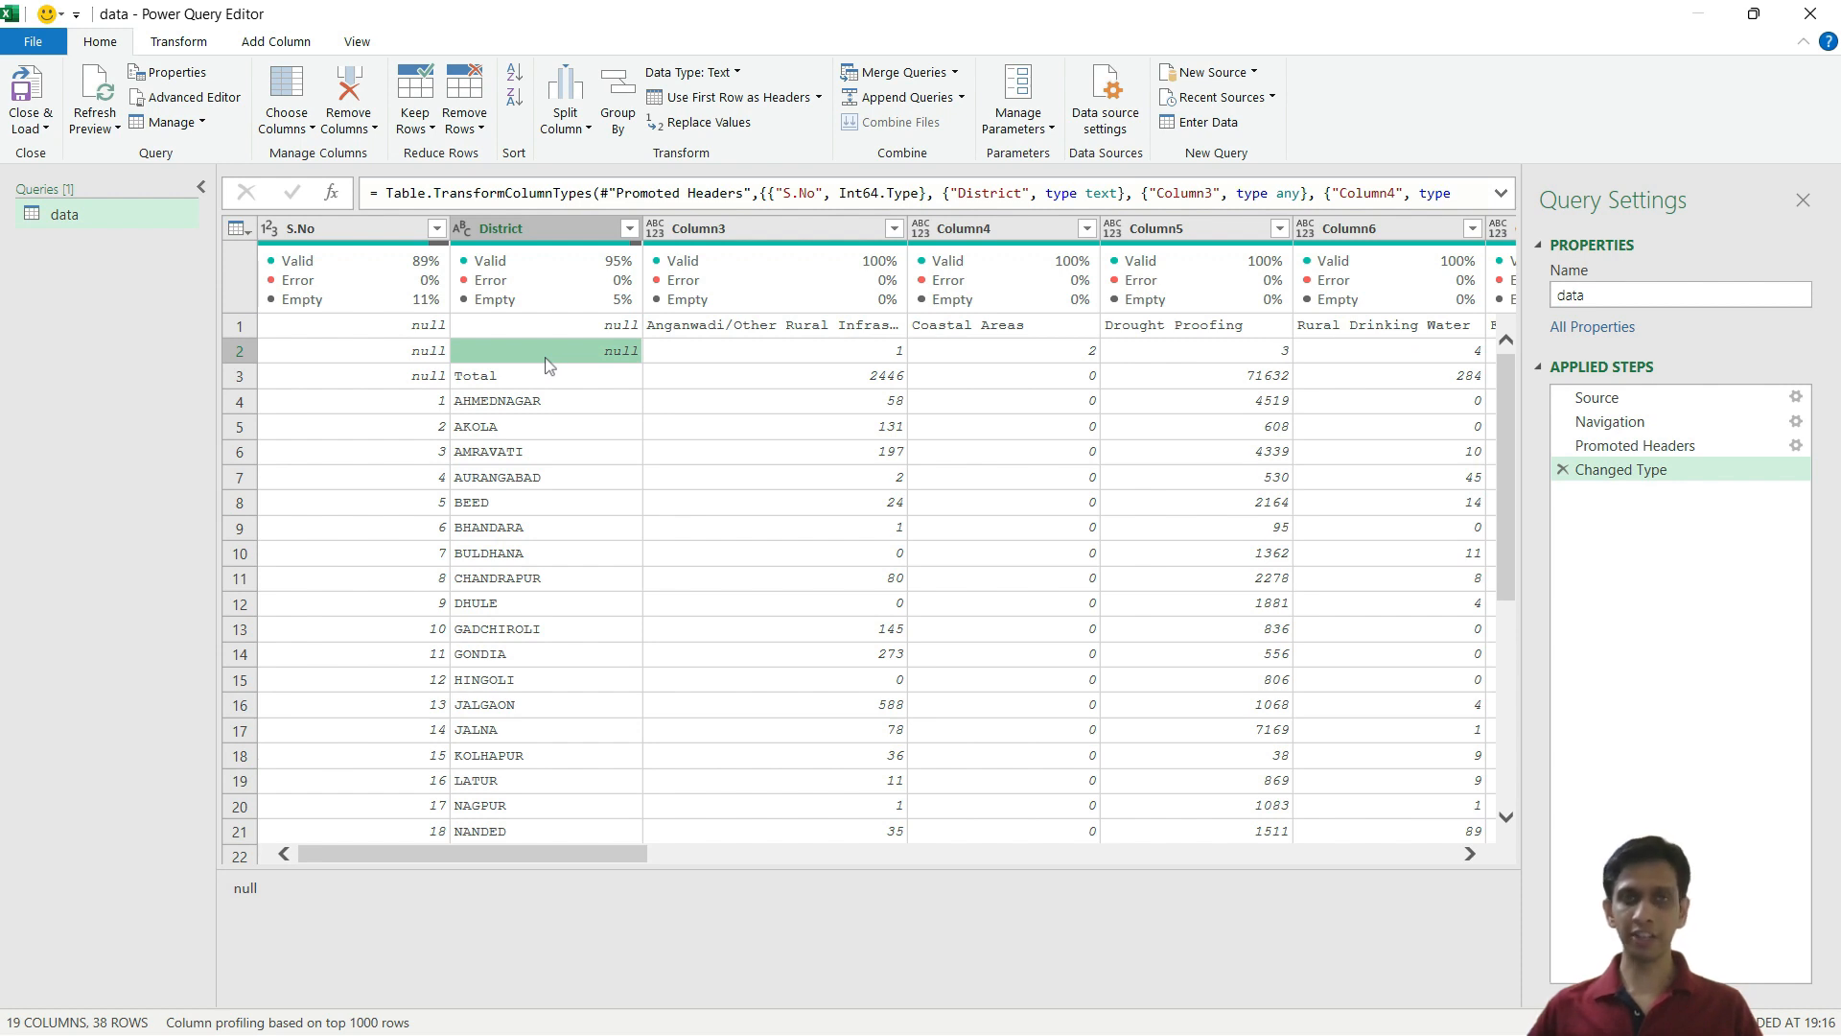
{"action": "left_click", "coordinate": [782, 359]}
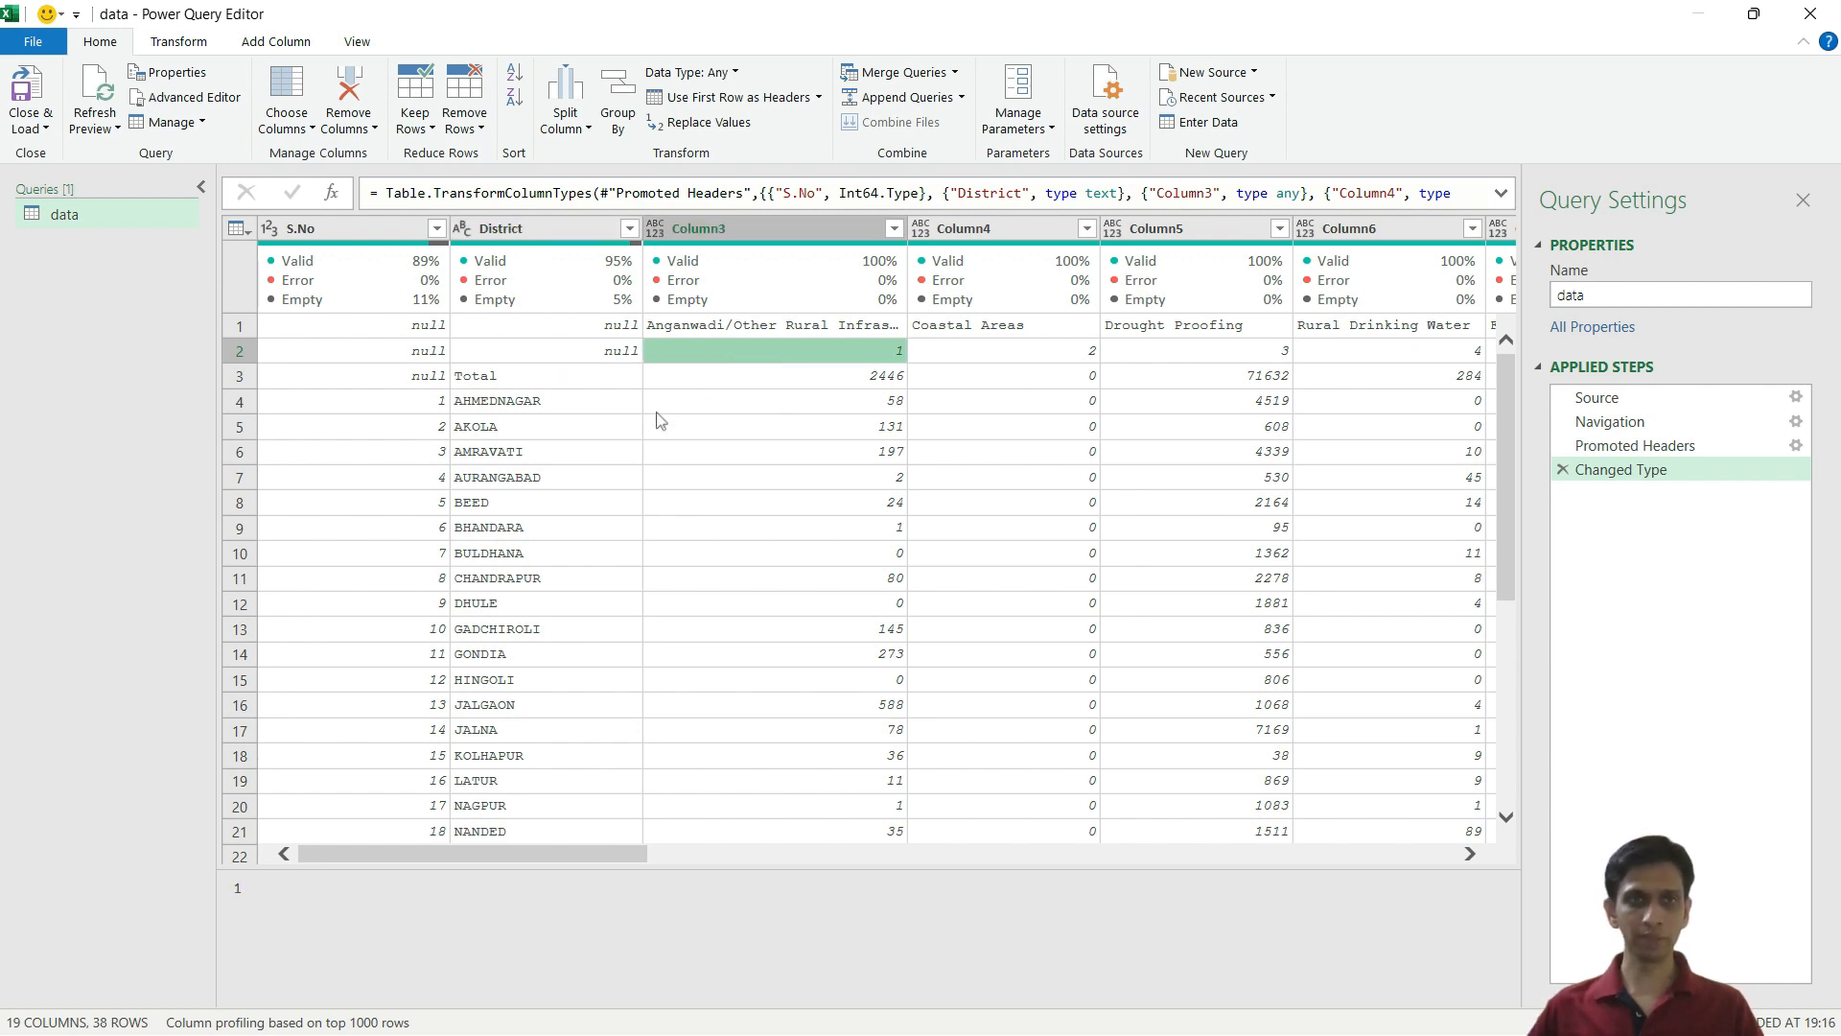
{"action": "left_click", "coordinate": [357, 240]}
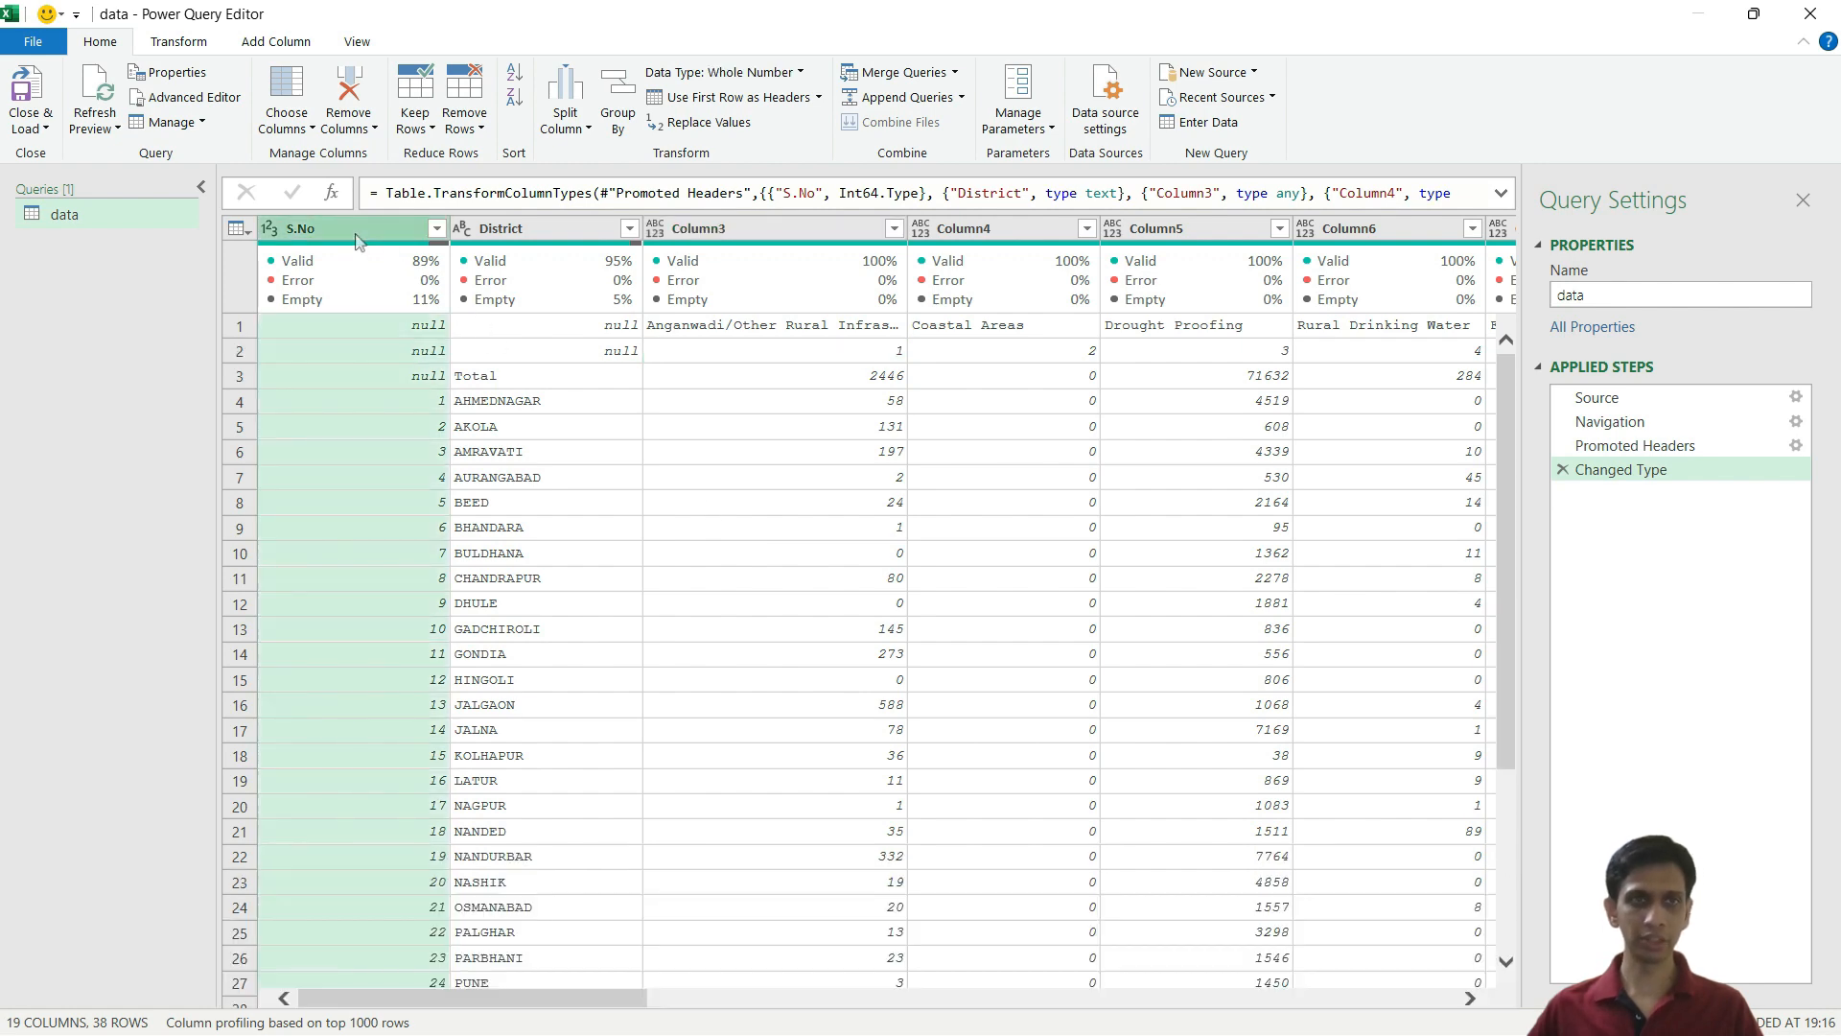
{"action": "right_click", "coordinate": [357, 240]}
{"action": "left_click", "coordinate": [413, 280]}
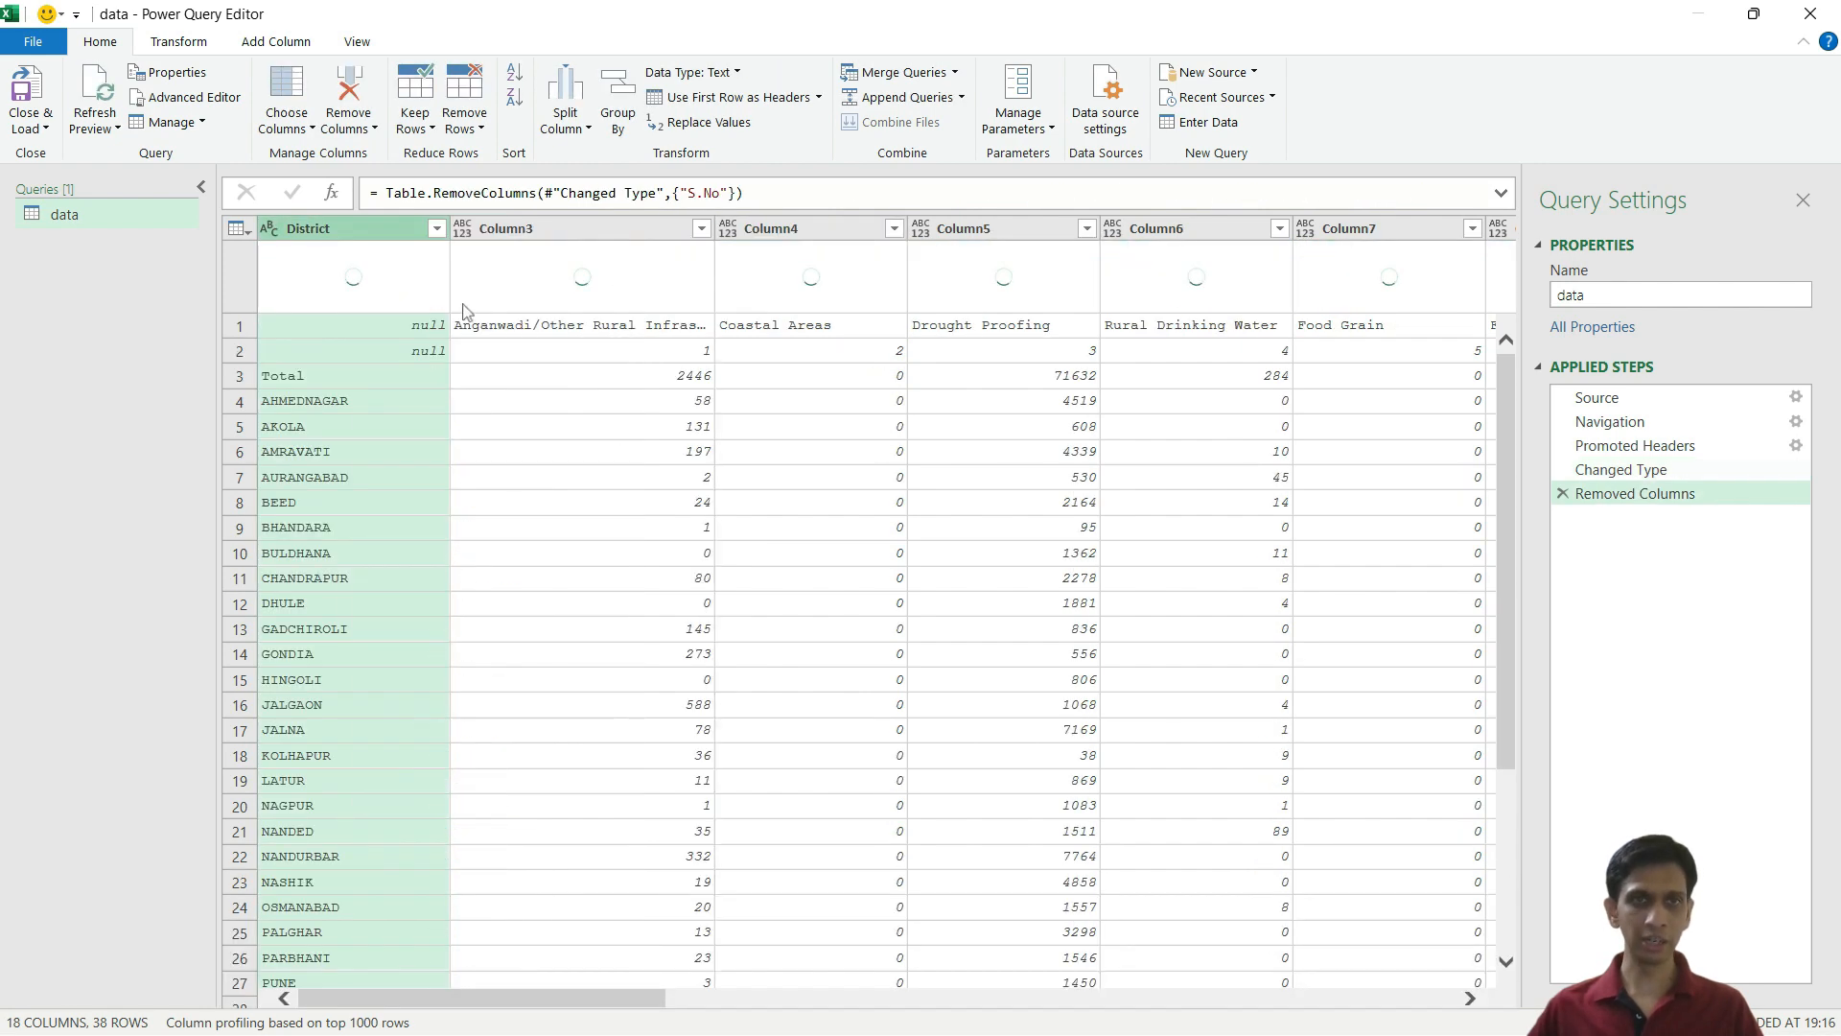
Examine the query's rows, comparing the District entry and the category names held in the first row across the columns.
{"action": "left_click", "coordinate": [566, 400]}
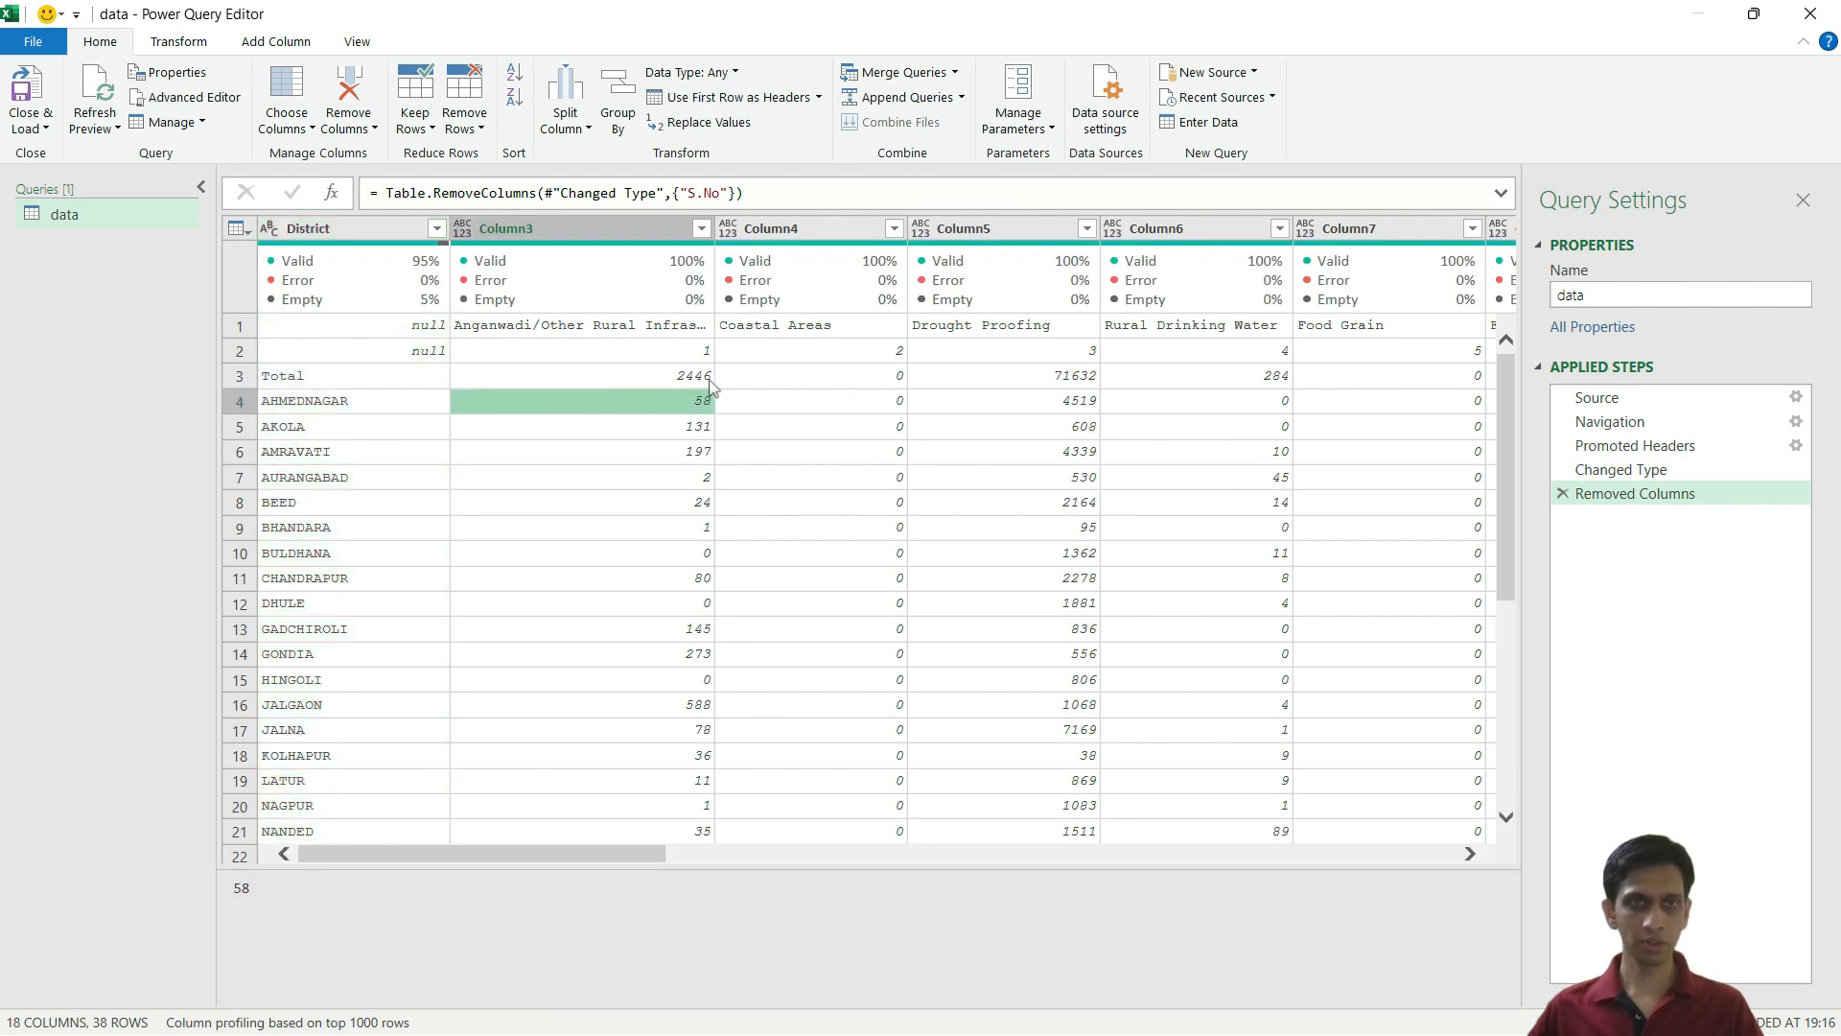
{"action": "scroll", "coordinate": [652, 441], "scroll_direction": "down", "scroll_amount": 5}
{"action": "scroll", "coordinate": [721, 487], "scroll_direction": "up", "scroll_amount": 5}
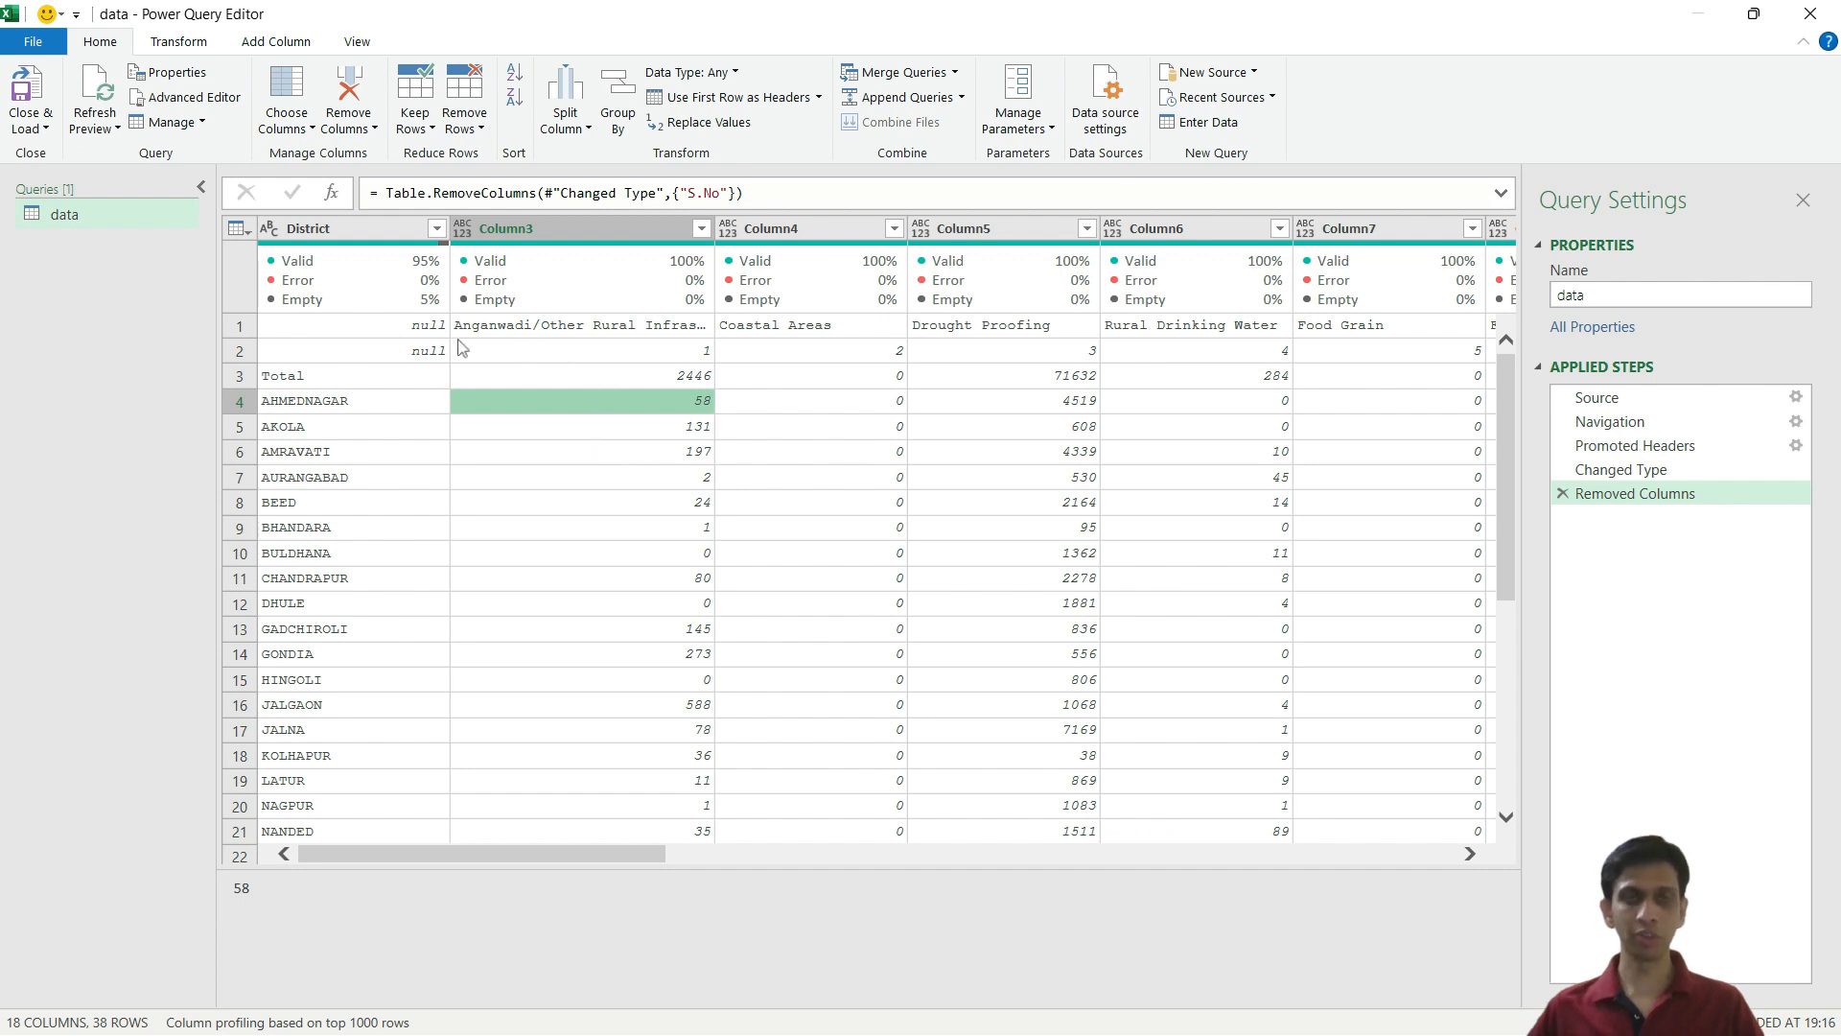
{"action": "scroll", "coordinate": [498, 366], "scroll_direction": "down", "scroll_amount": 5}
{"action": "scroll", "coordinate": [537, 473], "scroll_direction": "up", "scroll_amount": 5}
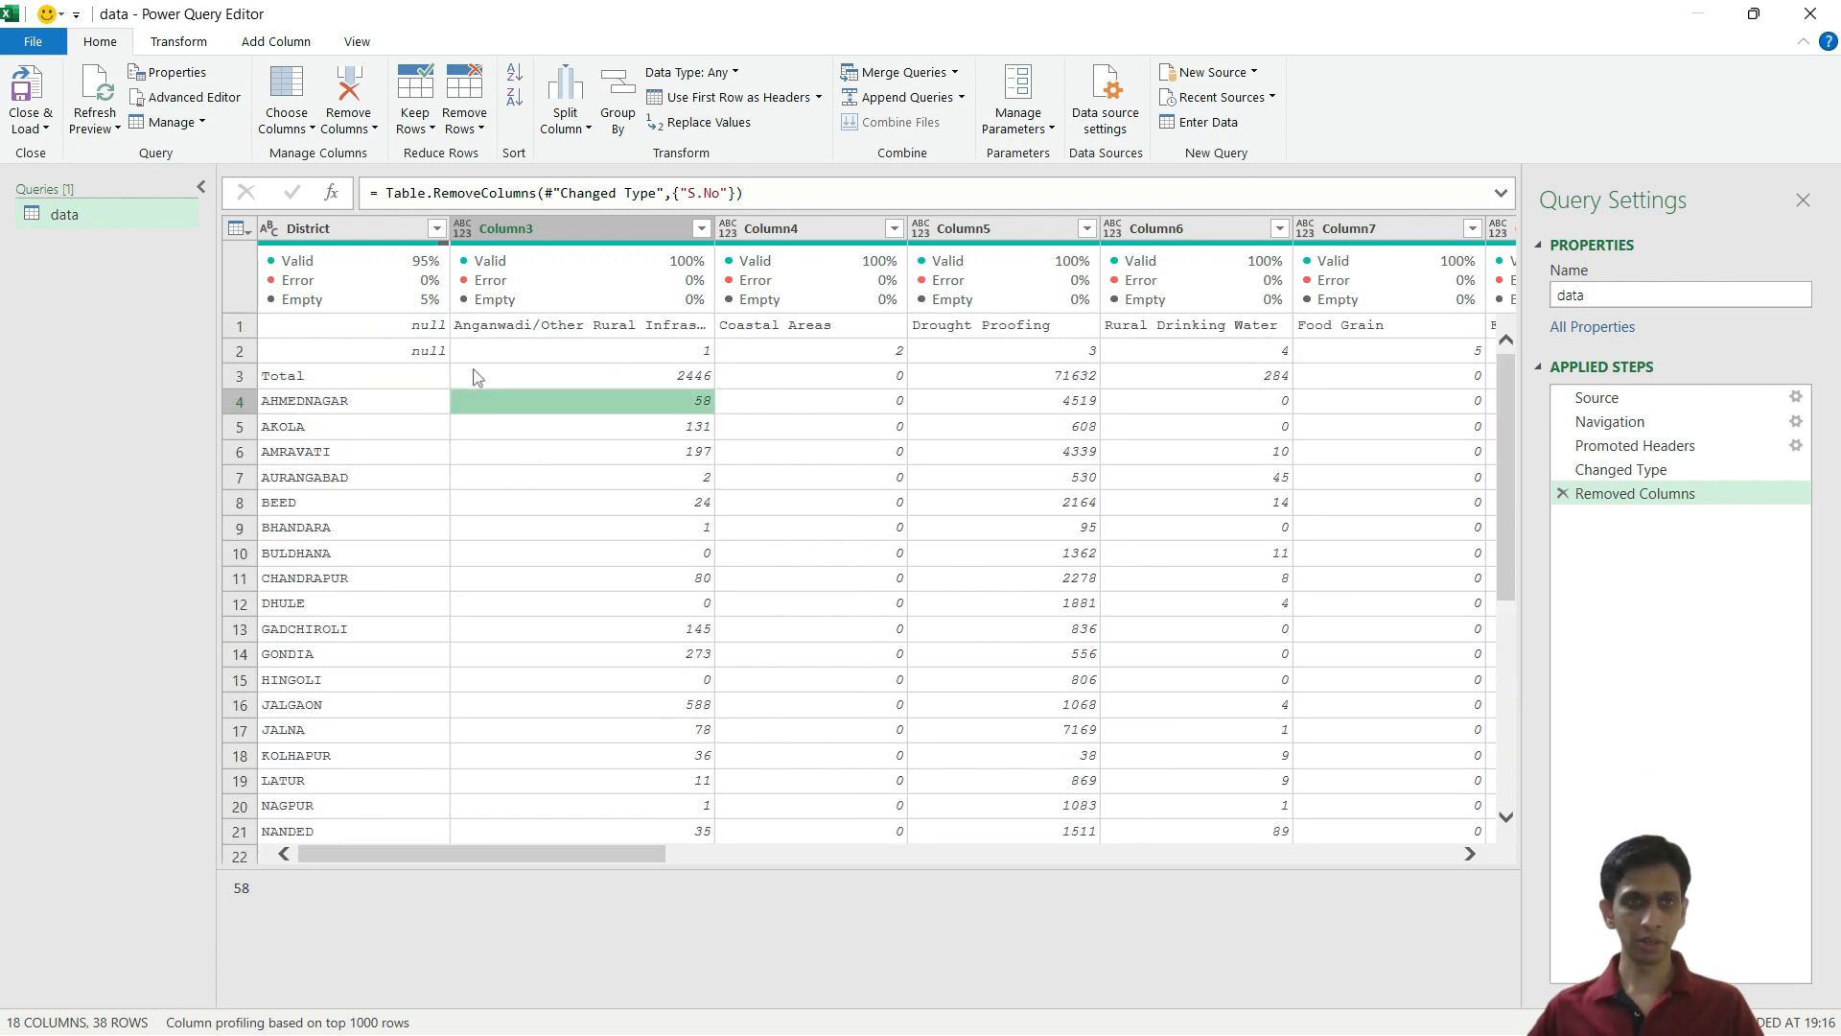
{"action": "left_click", "coordinate": [530, 328]}
{"action": "left_click", "coordinate": [363, 331]}
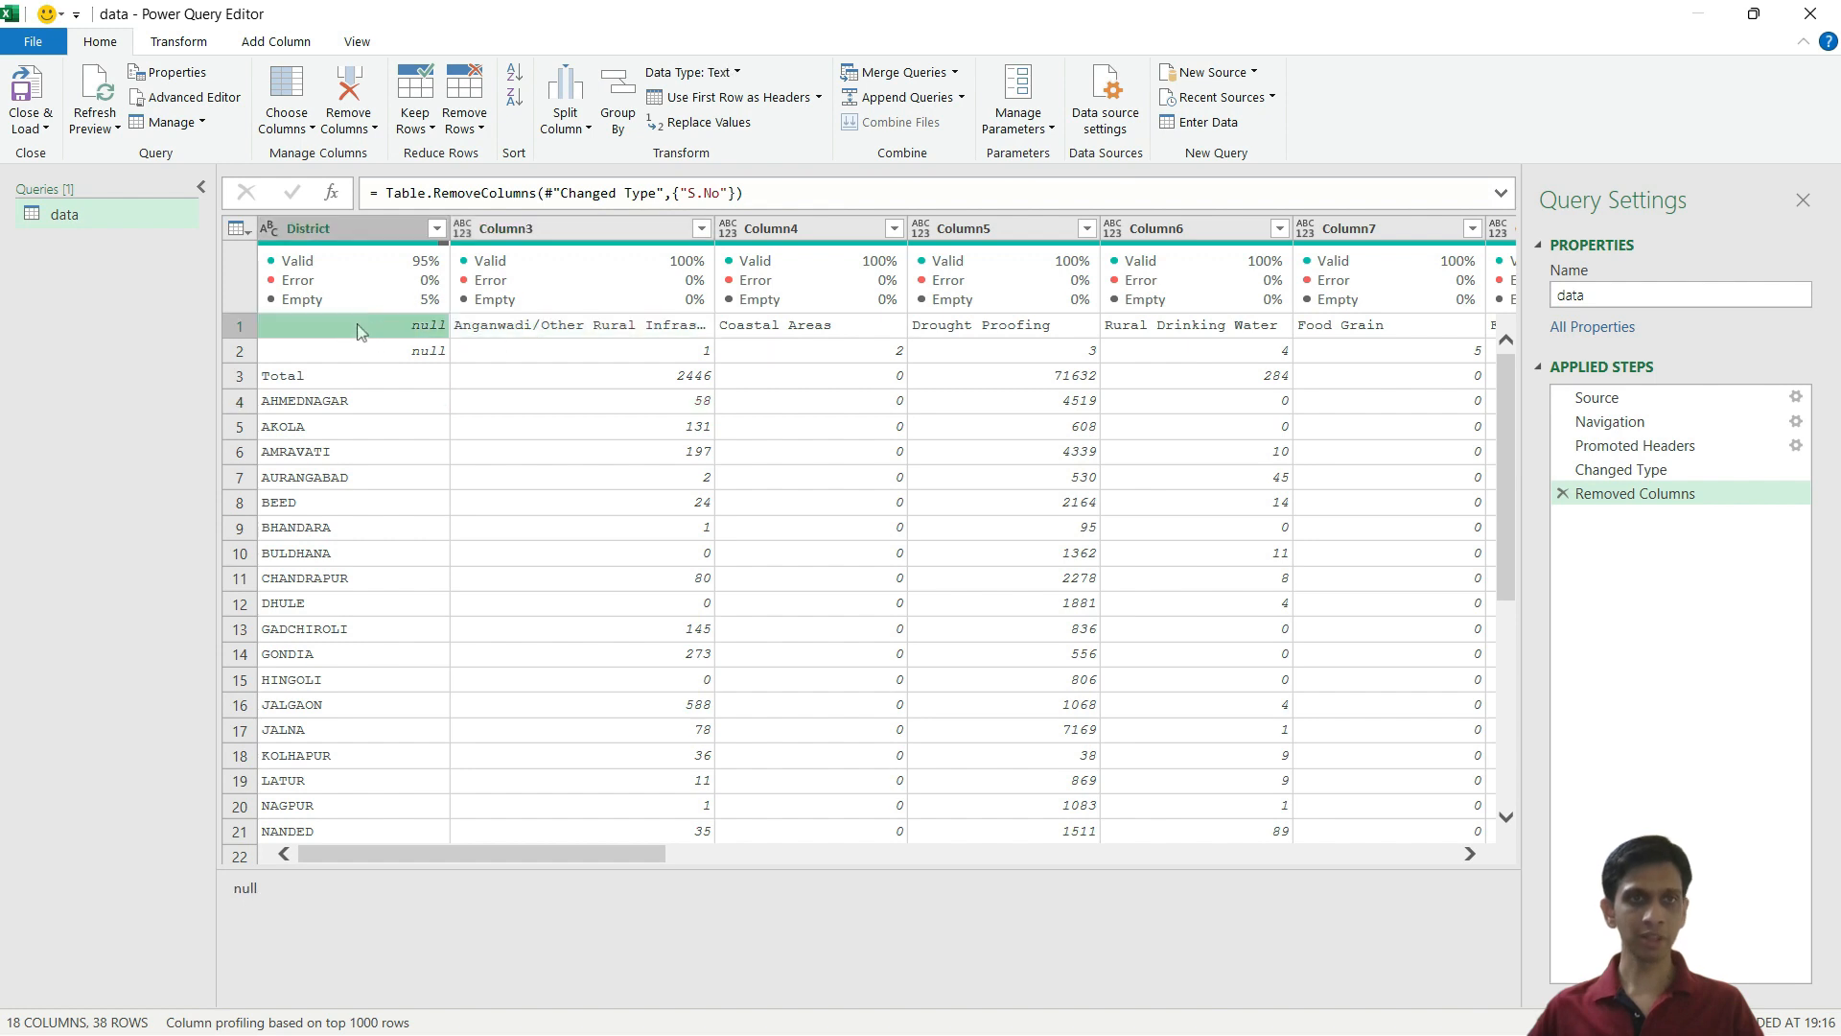
{"action": "left_click", "coordinate": [568, 337]}
{"action": "key", "text": "Right"}
{"action": "key", "text": "Right"}
{"action": "key", "text": "Right"}
{"action": "key", "text": "Right"}
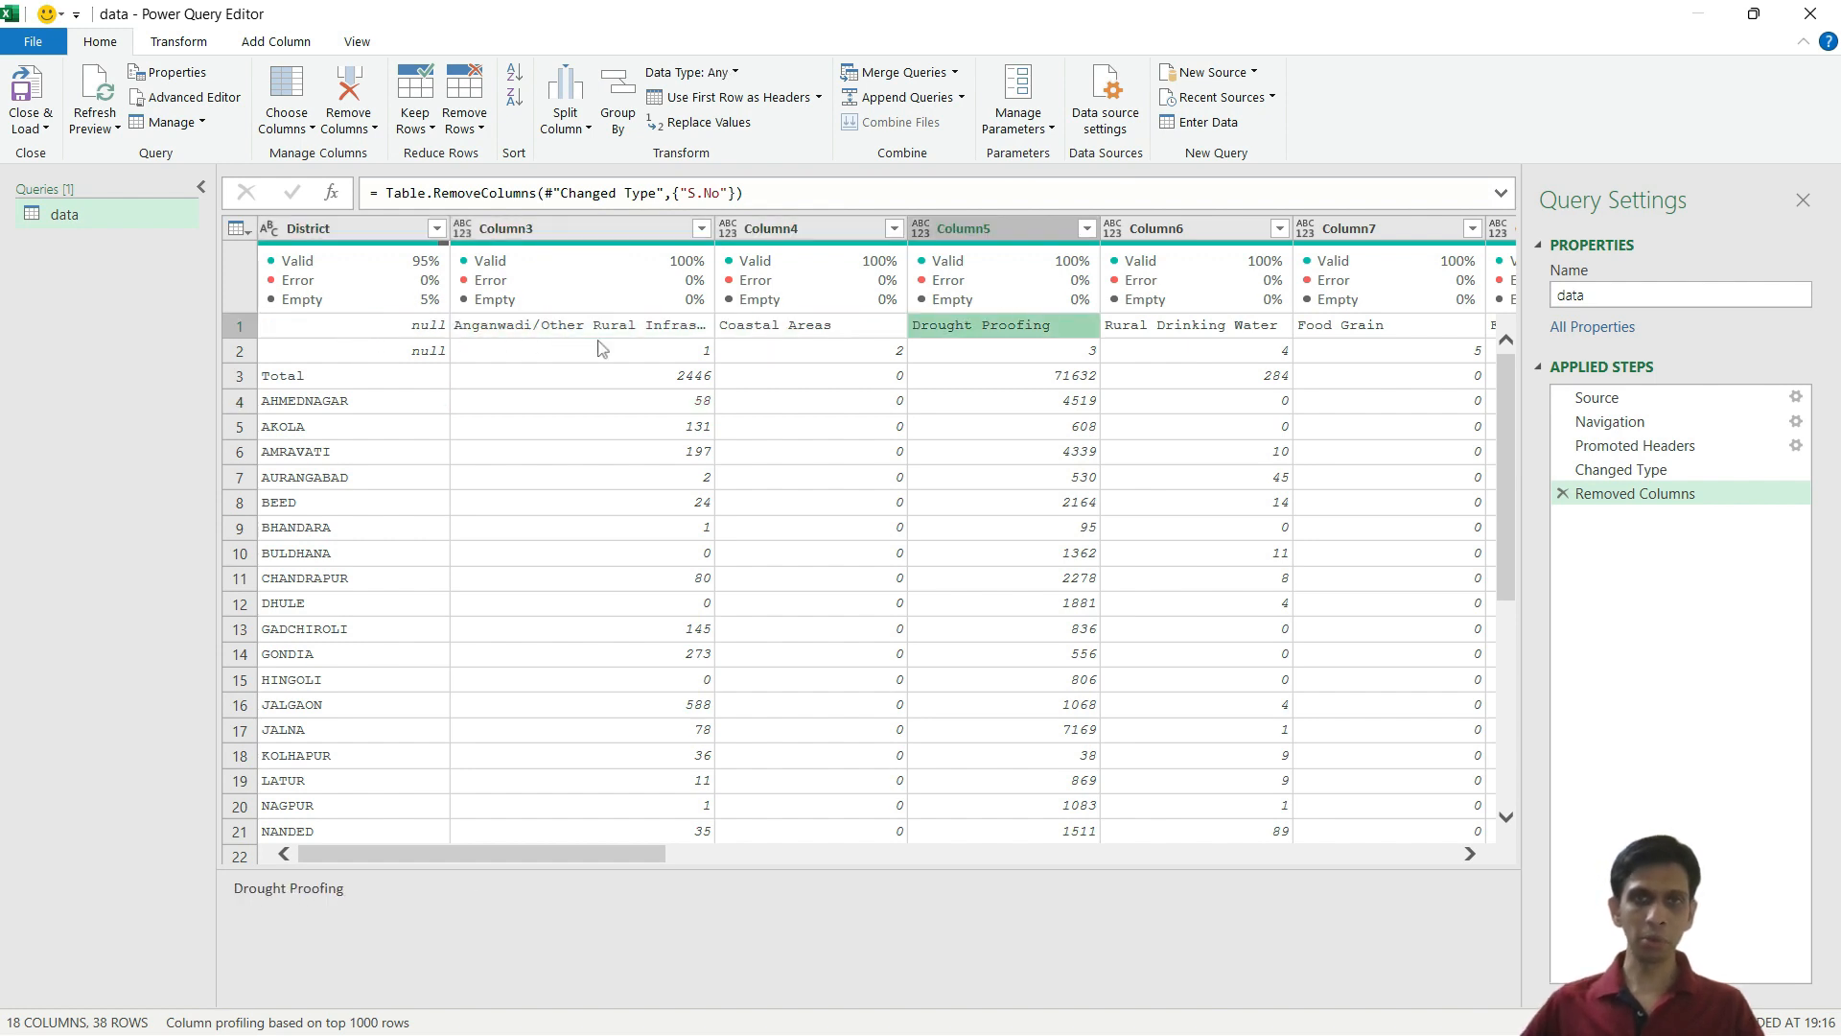
{"action": "key", "text": "Left"}
{"action": "left_click", "coordinate": [566, 338]}
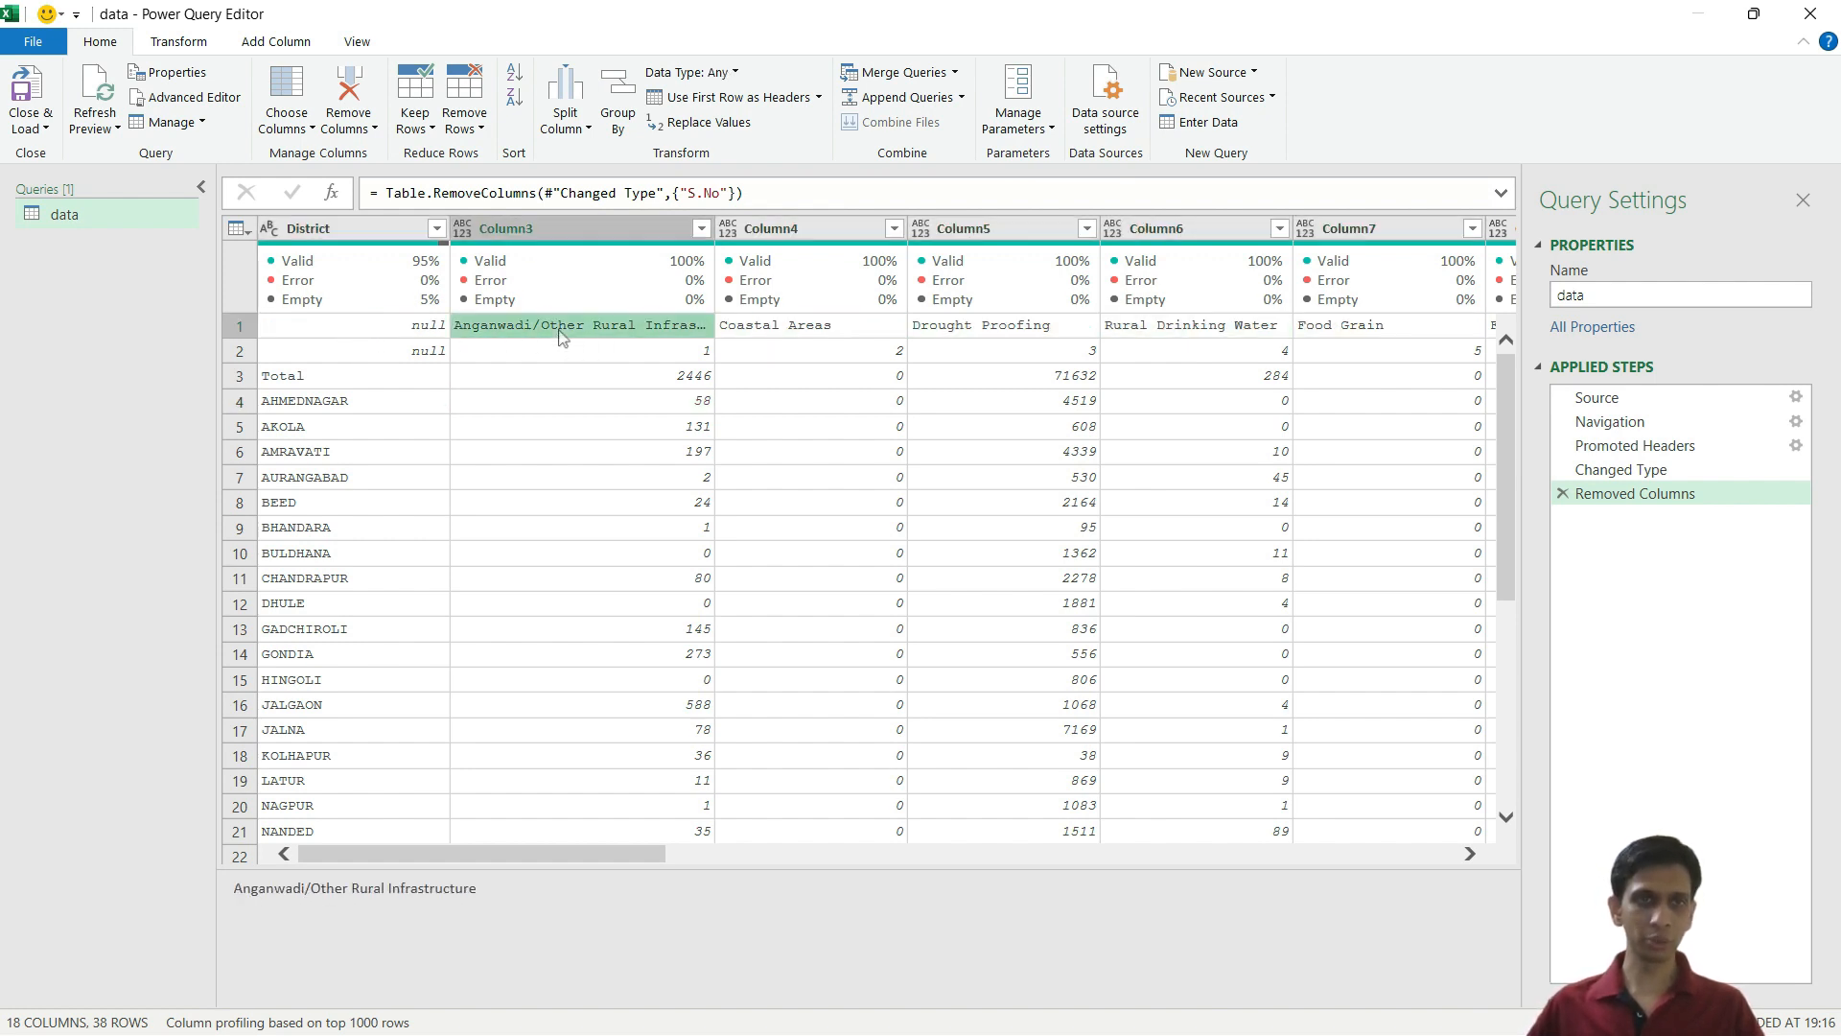
{"action": "left_click", "coordinate": [772, 331]}
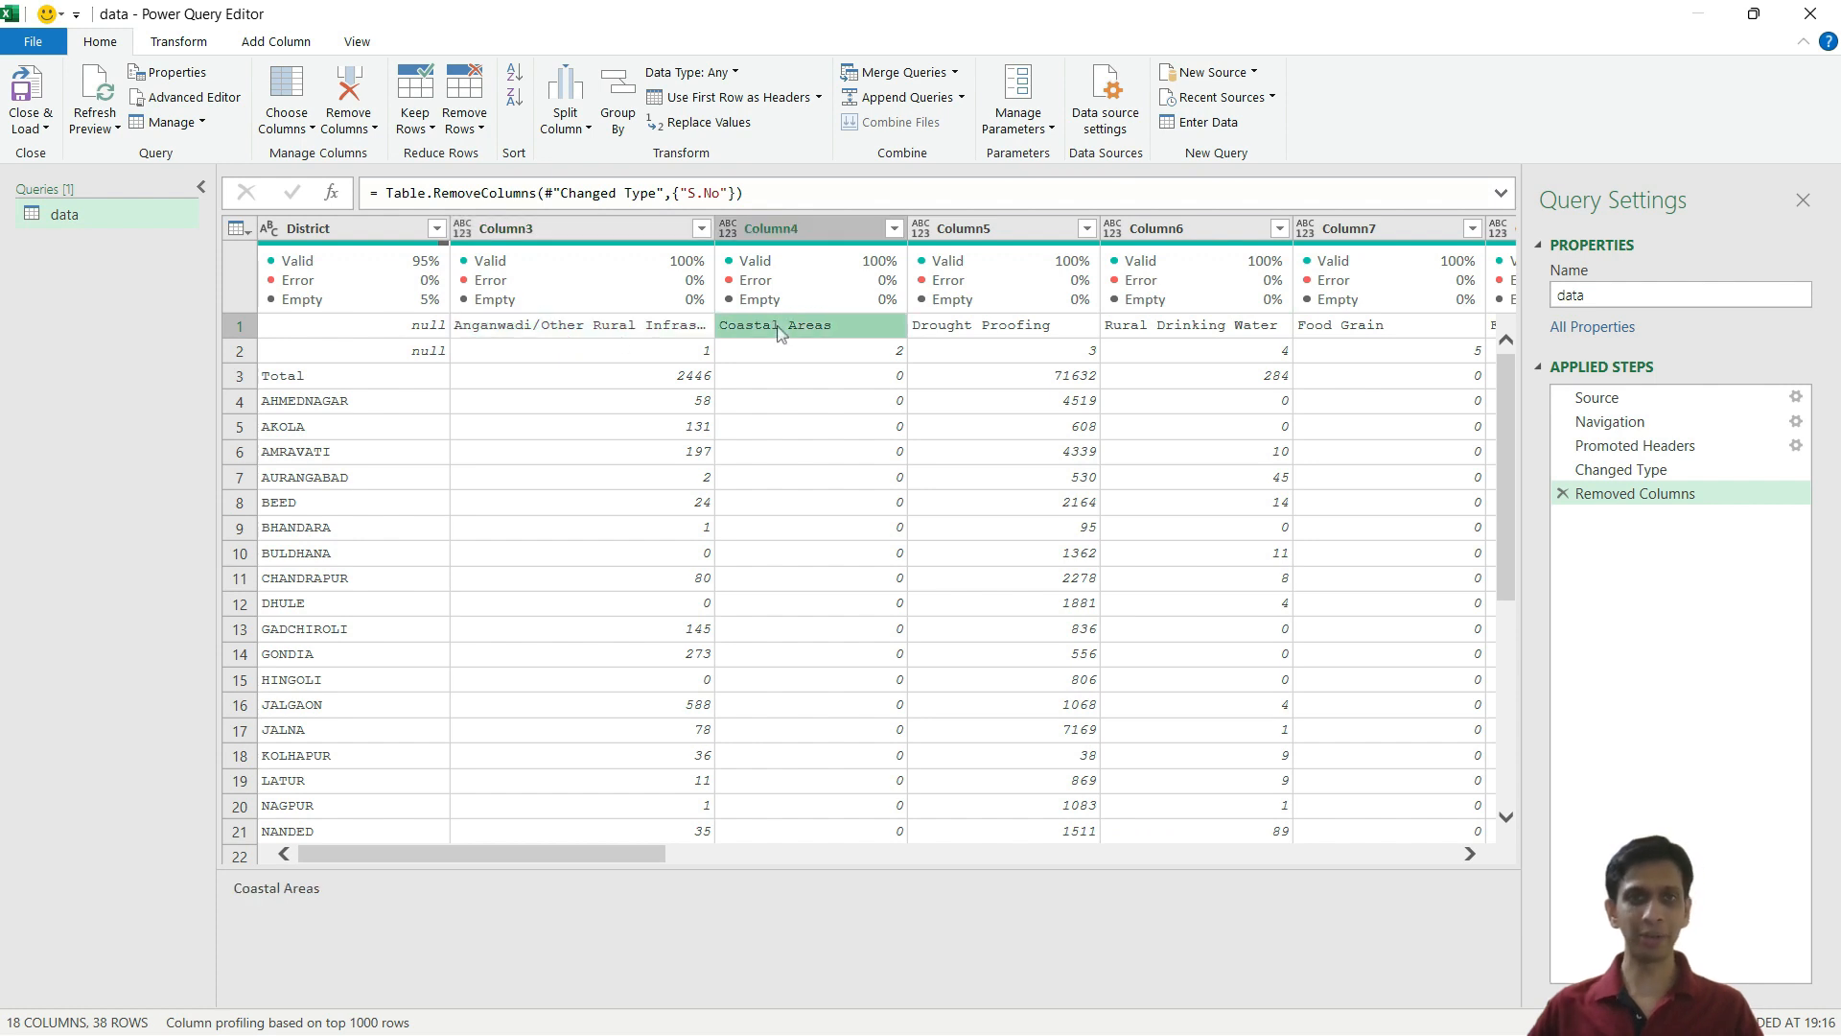
Promote the first row with the work category names to column headers and check the new first row.
{"action": "left_click", "coordinate": [522, 328]}
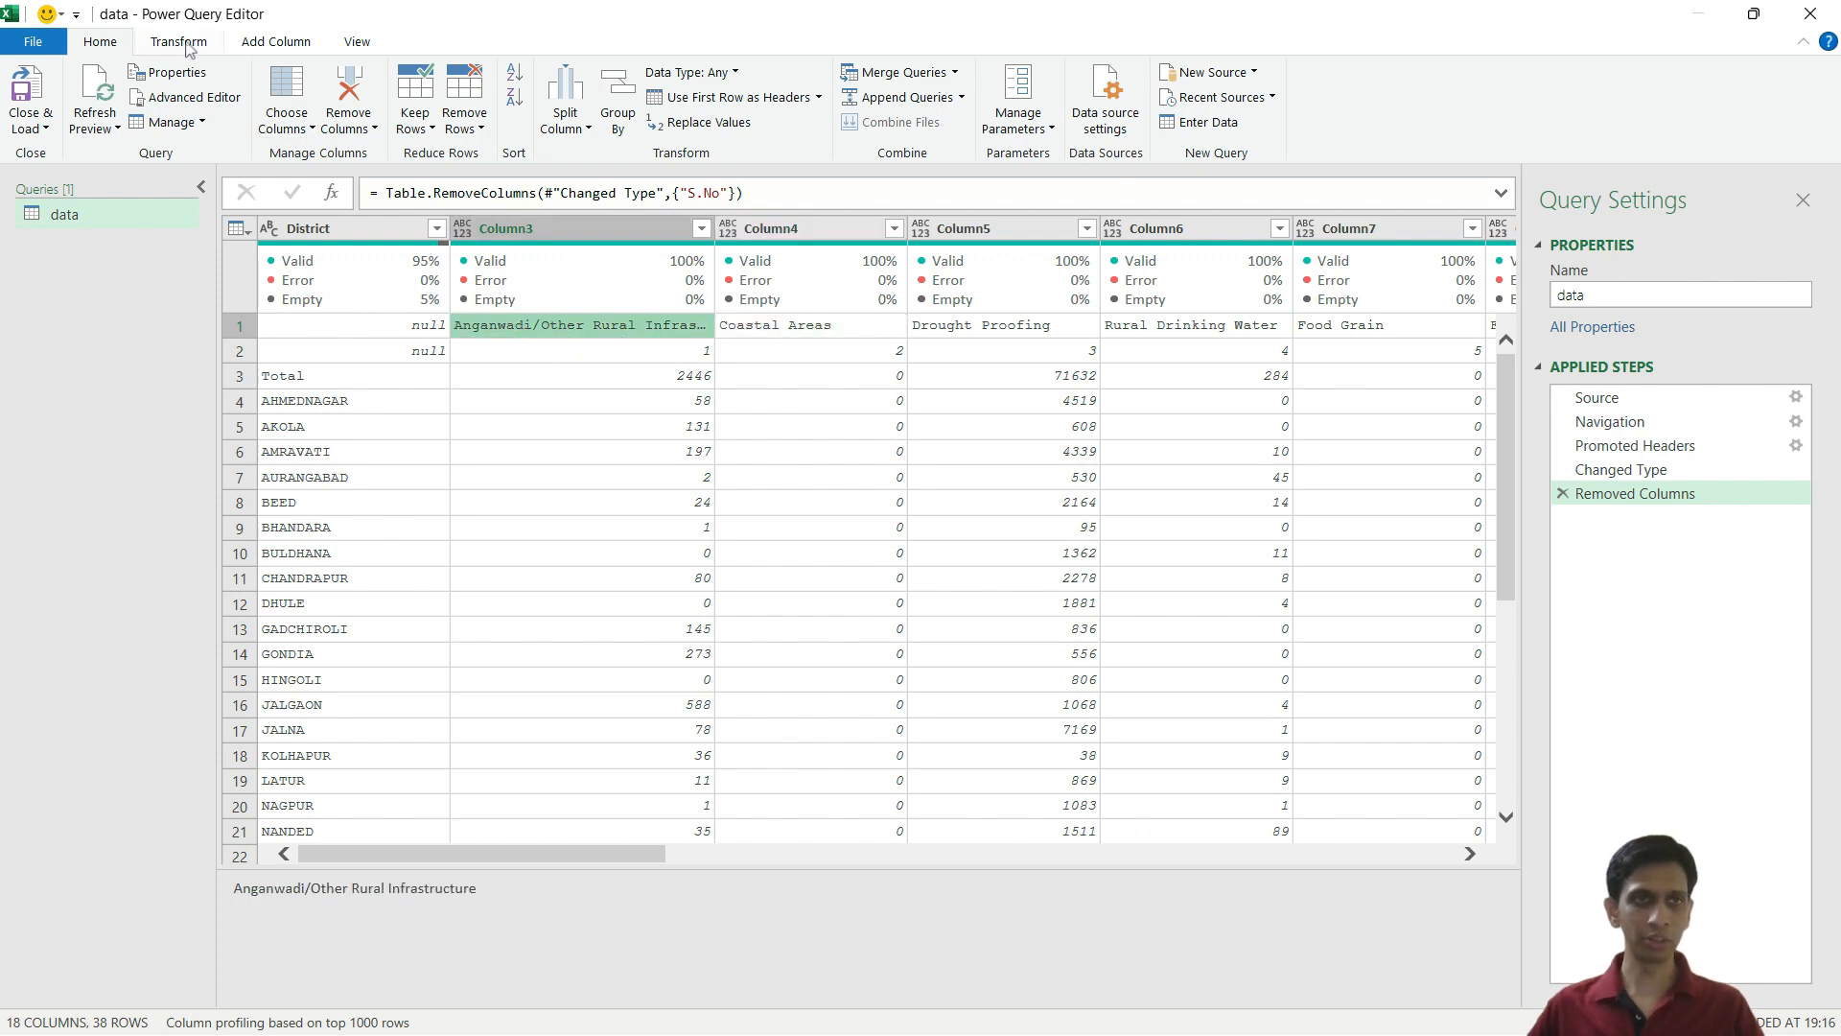
{"action": "left_click", "coordinate": [189, 46]}
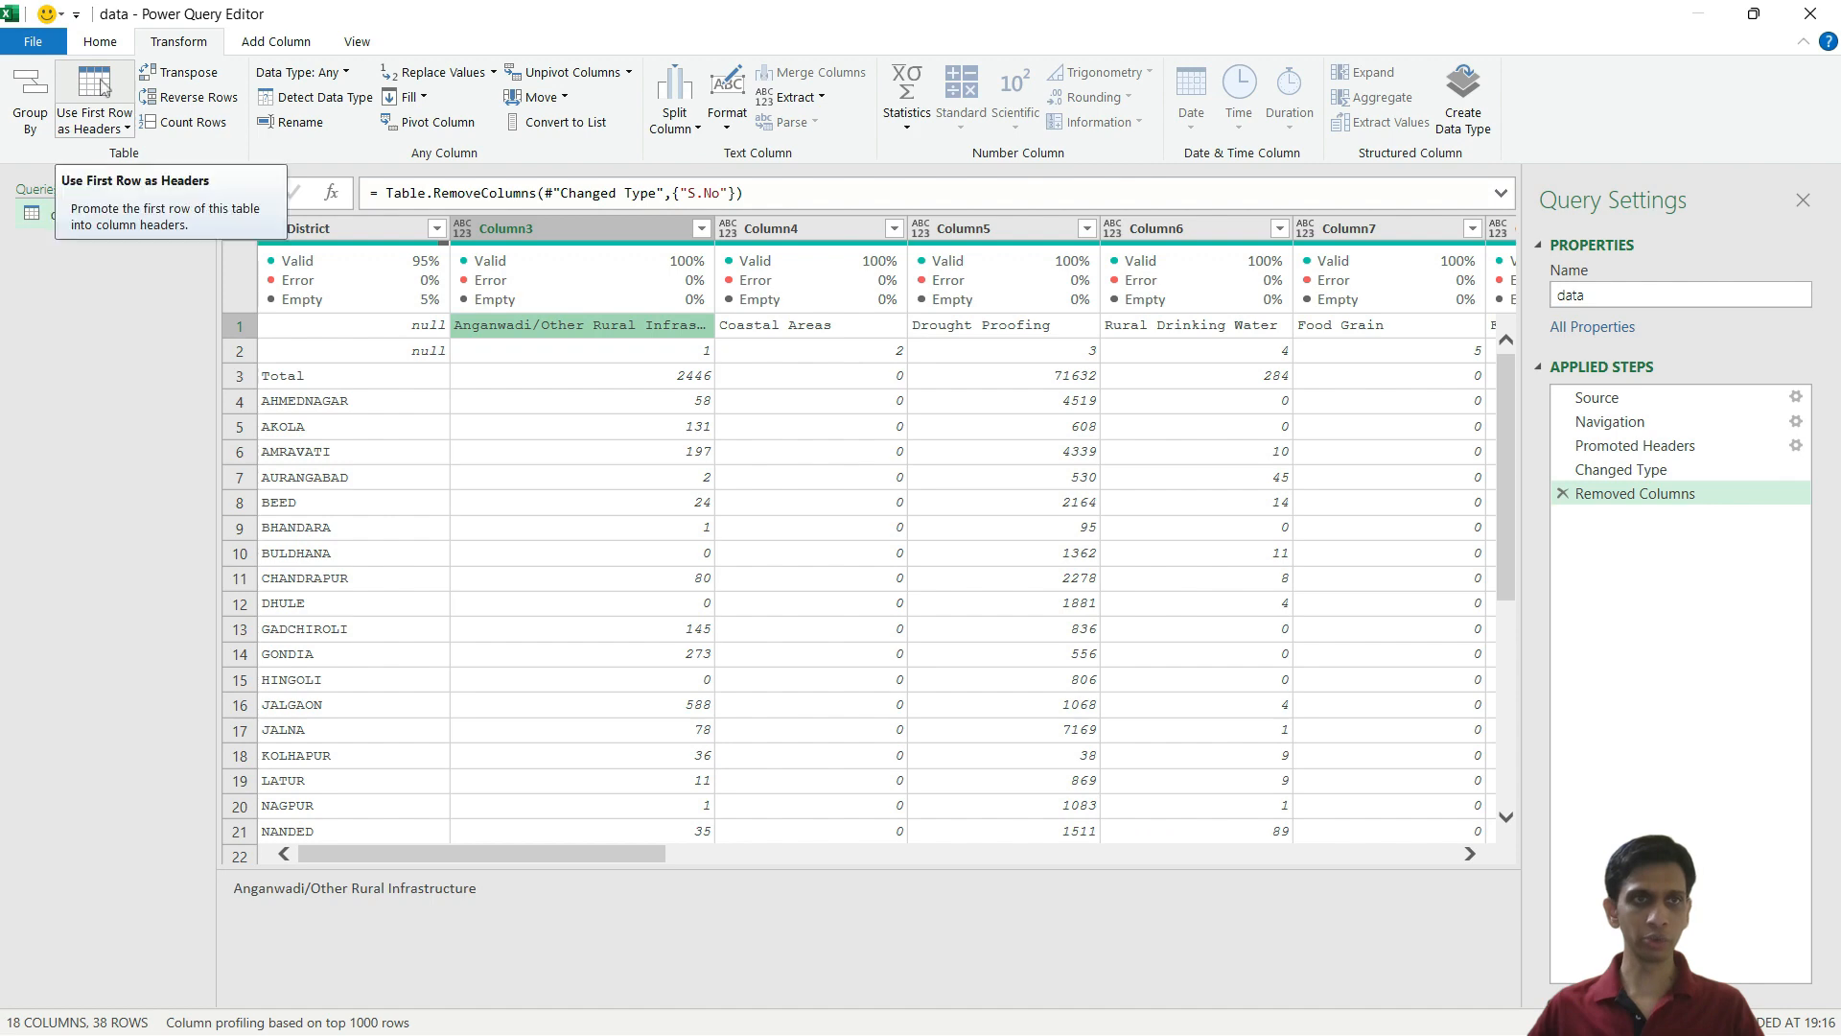
{"action": "left_click", "coordinate": [98, 92]}
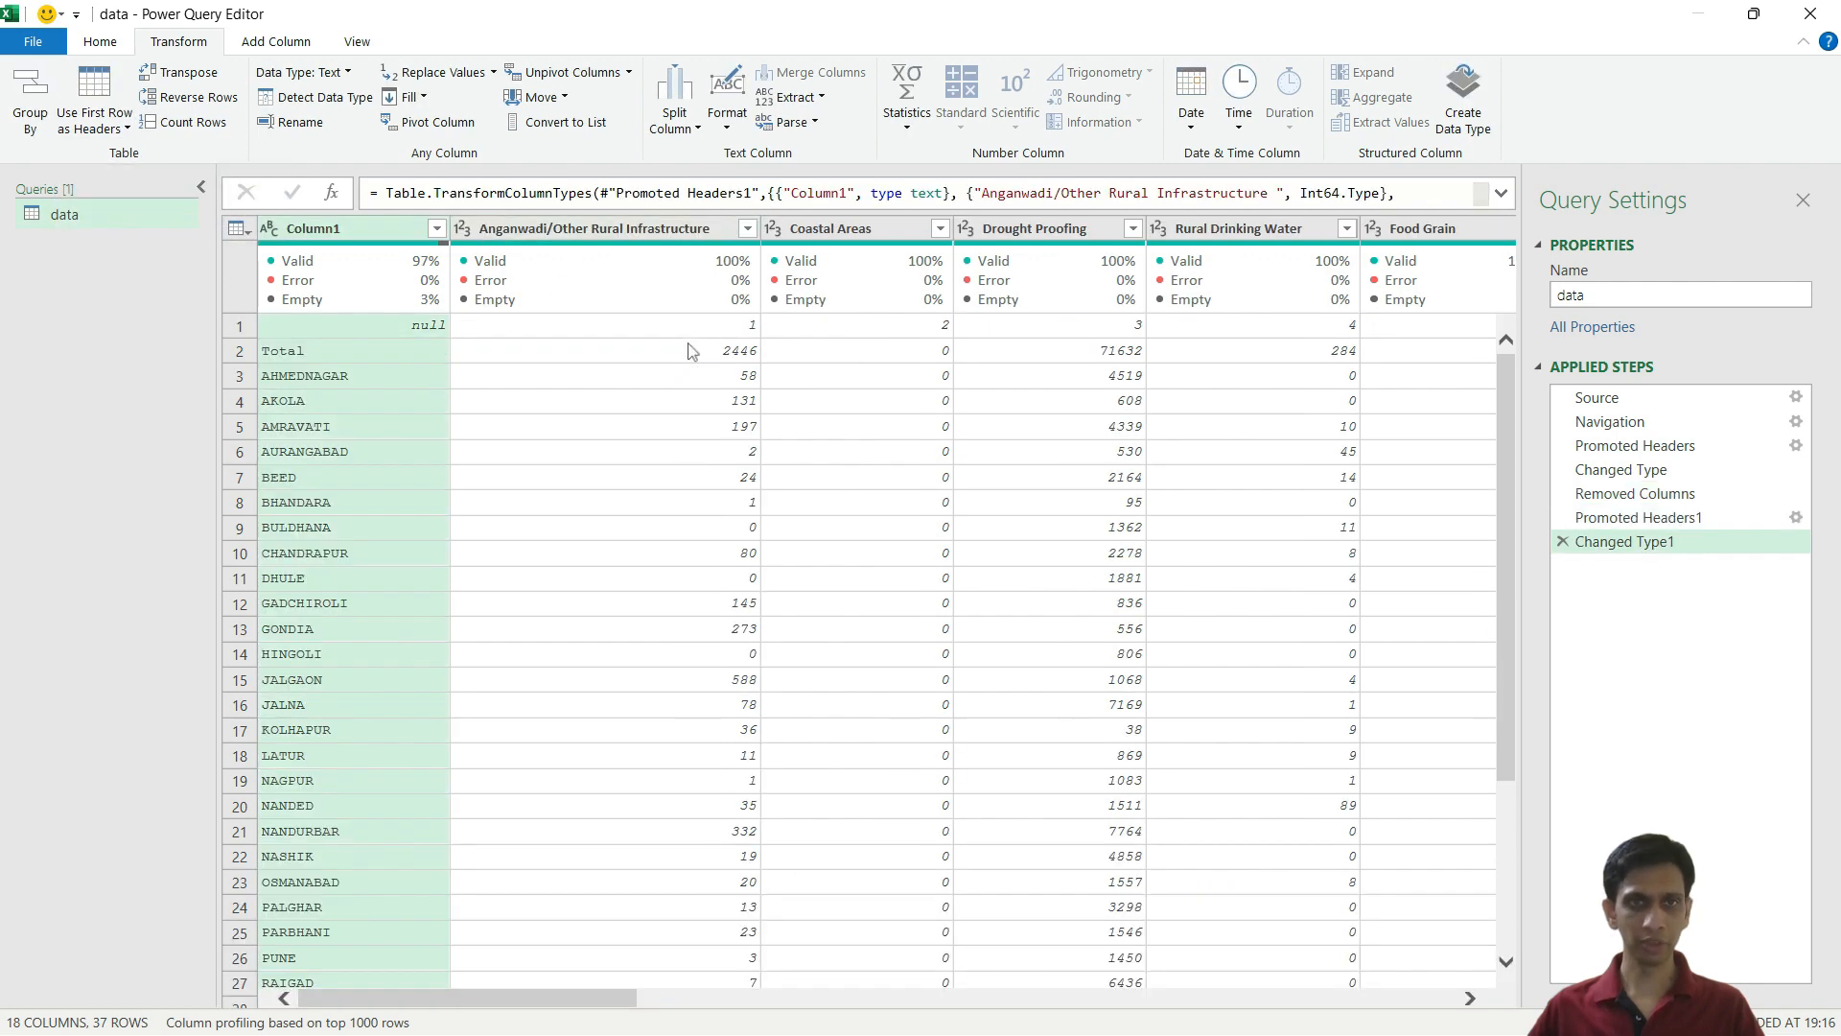
{"action": "left_click", "coordinate": [662, 328]}
{"action": "left_click", "coordinate": [866, 330]}
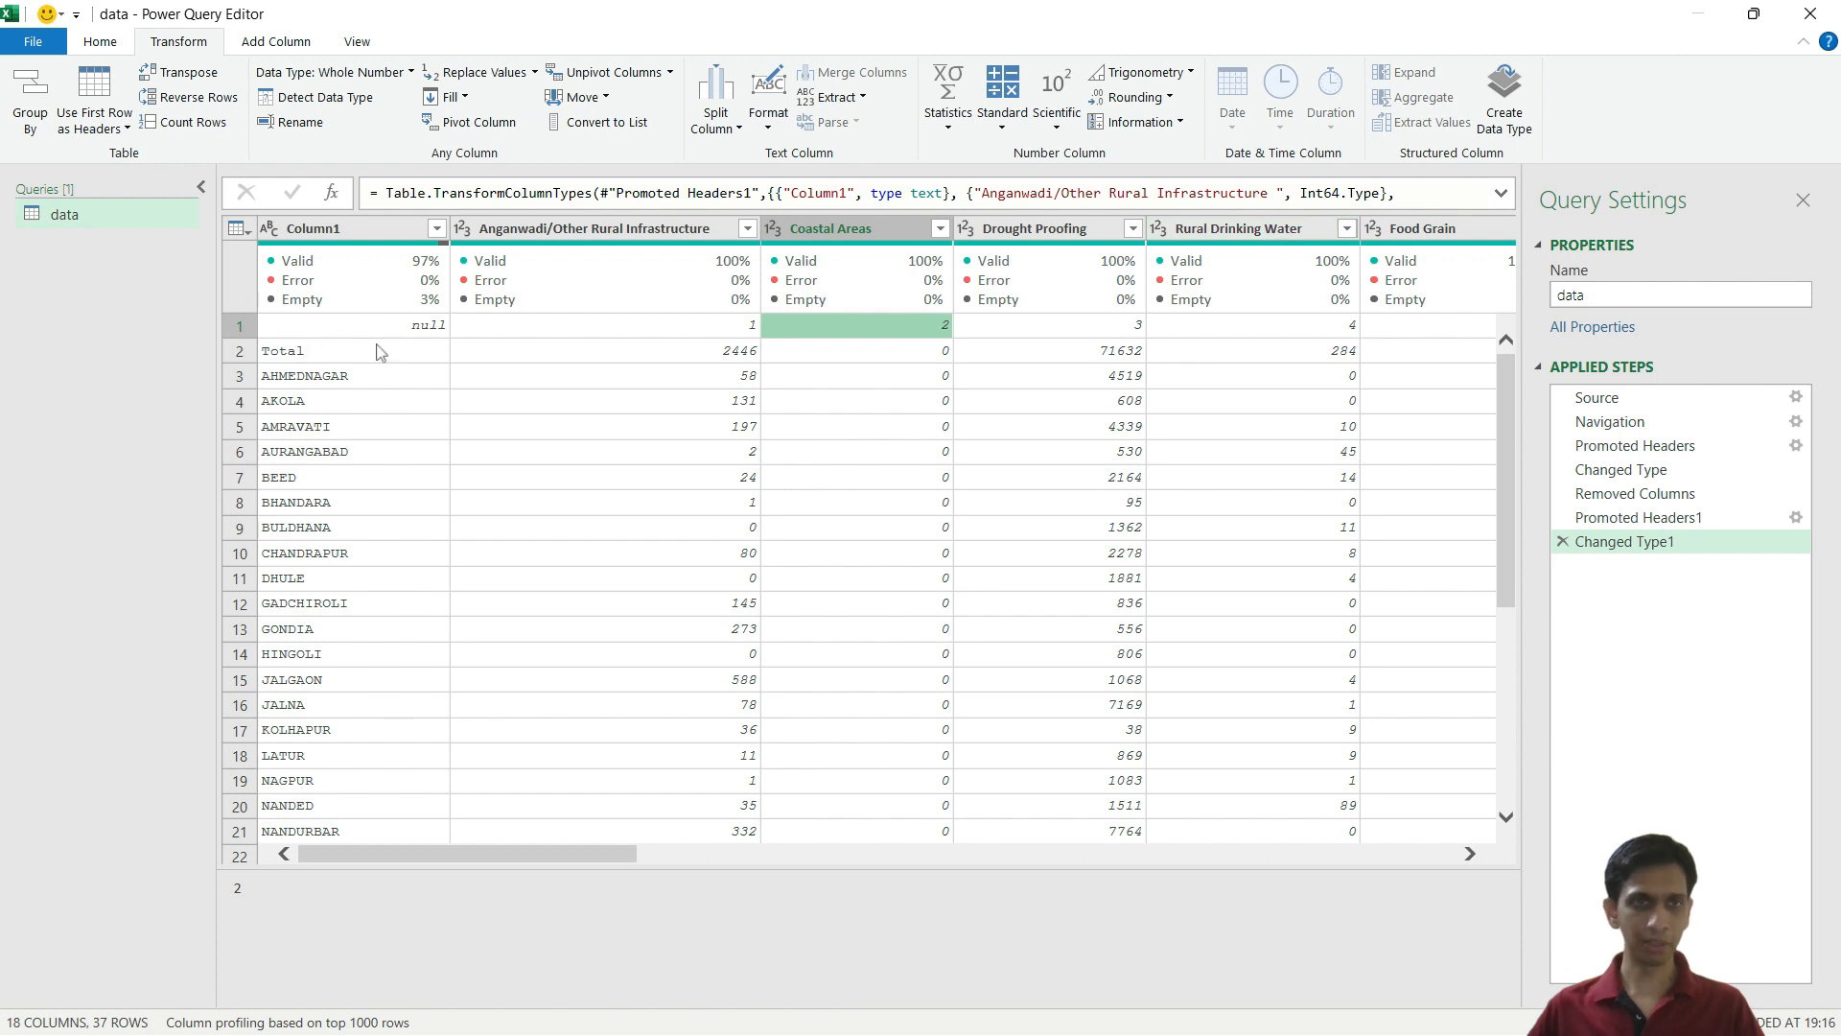
Rename the Column1 column, which holds the district names, as District.
{"action": "left_click", "coordinate": [414, 327]}
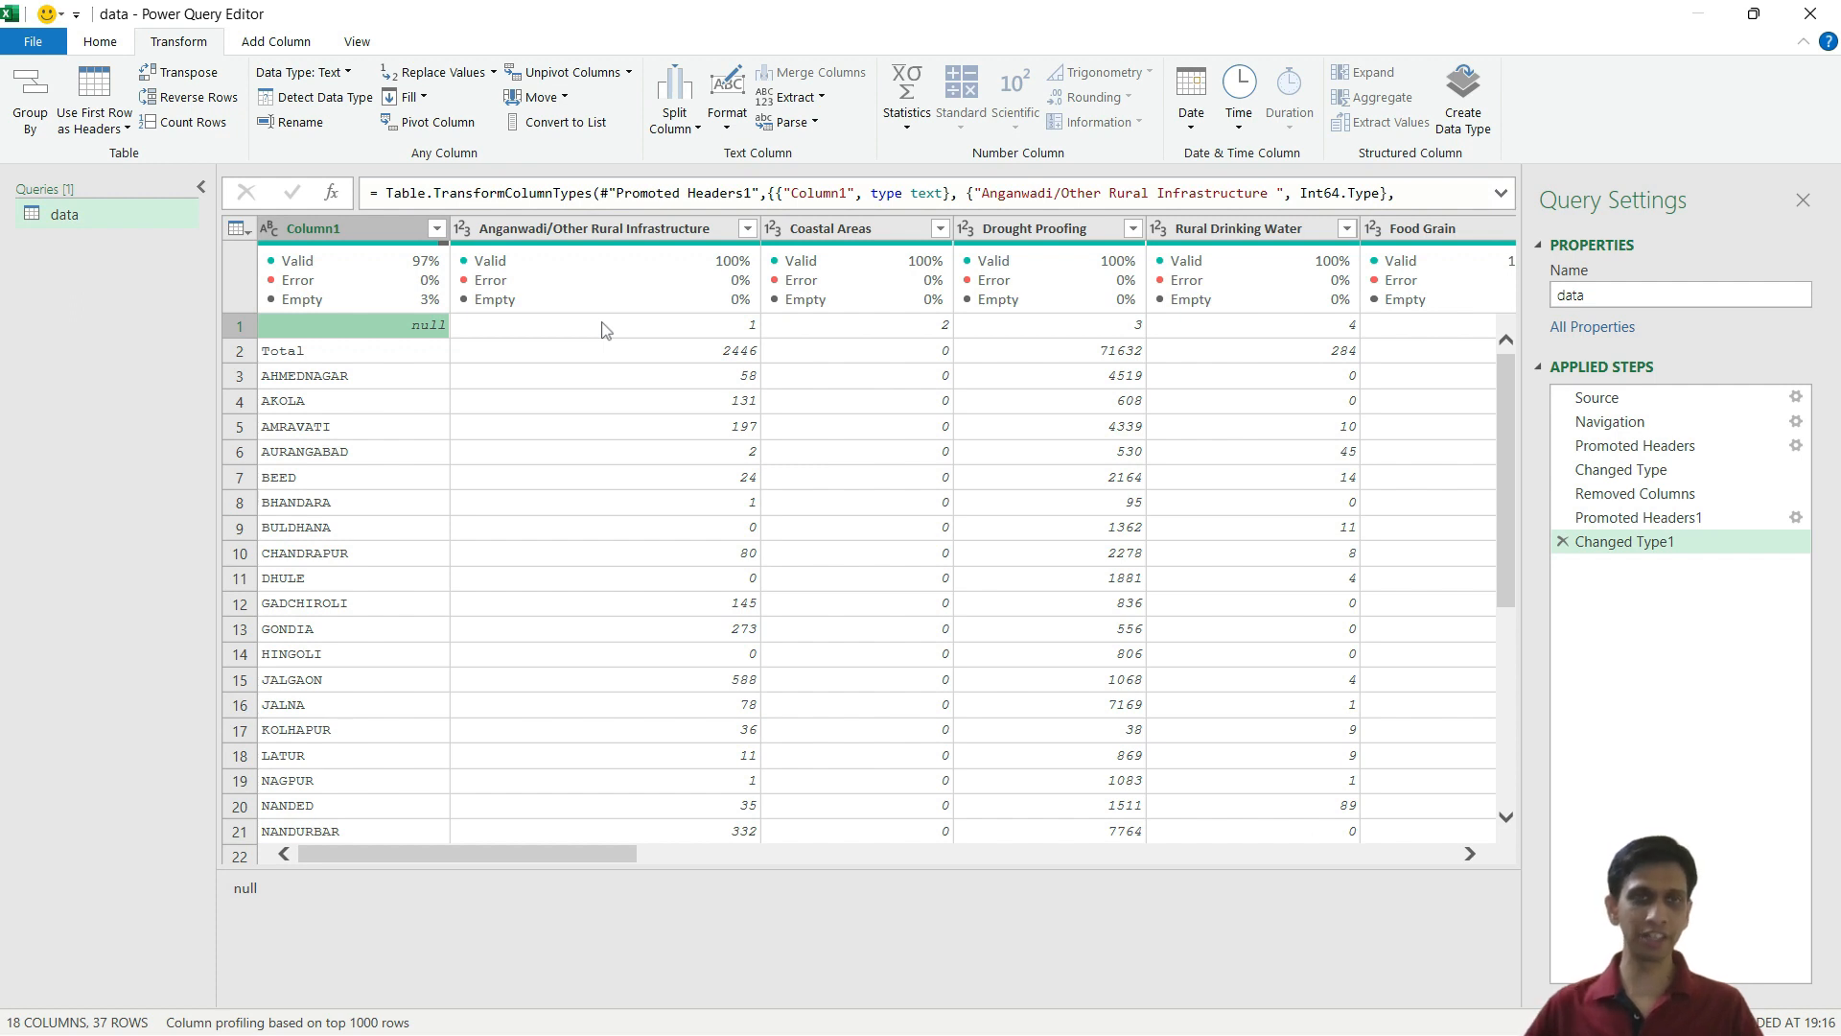
{"action": "left_click", "coordinate": [293, 351]}
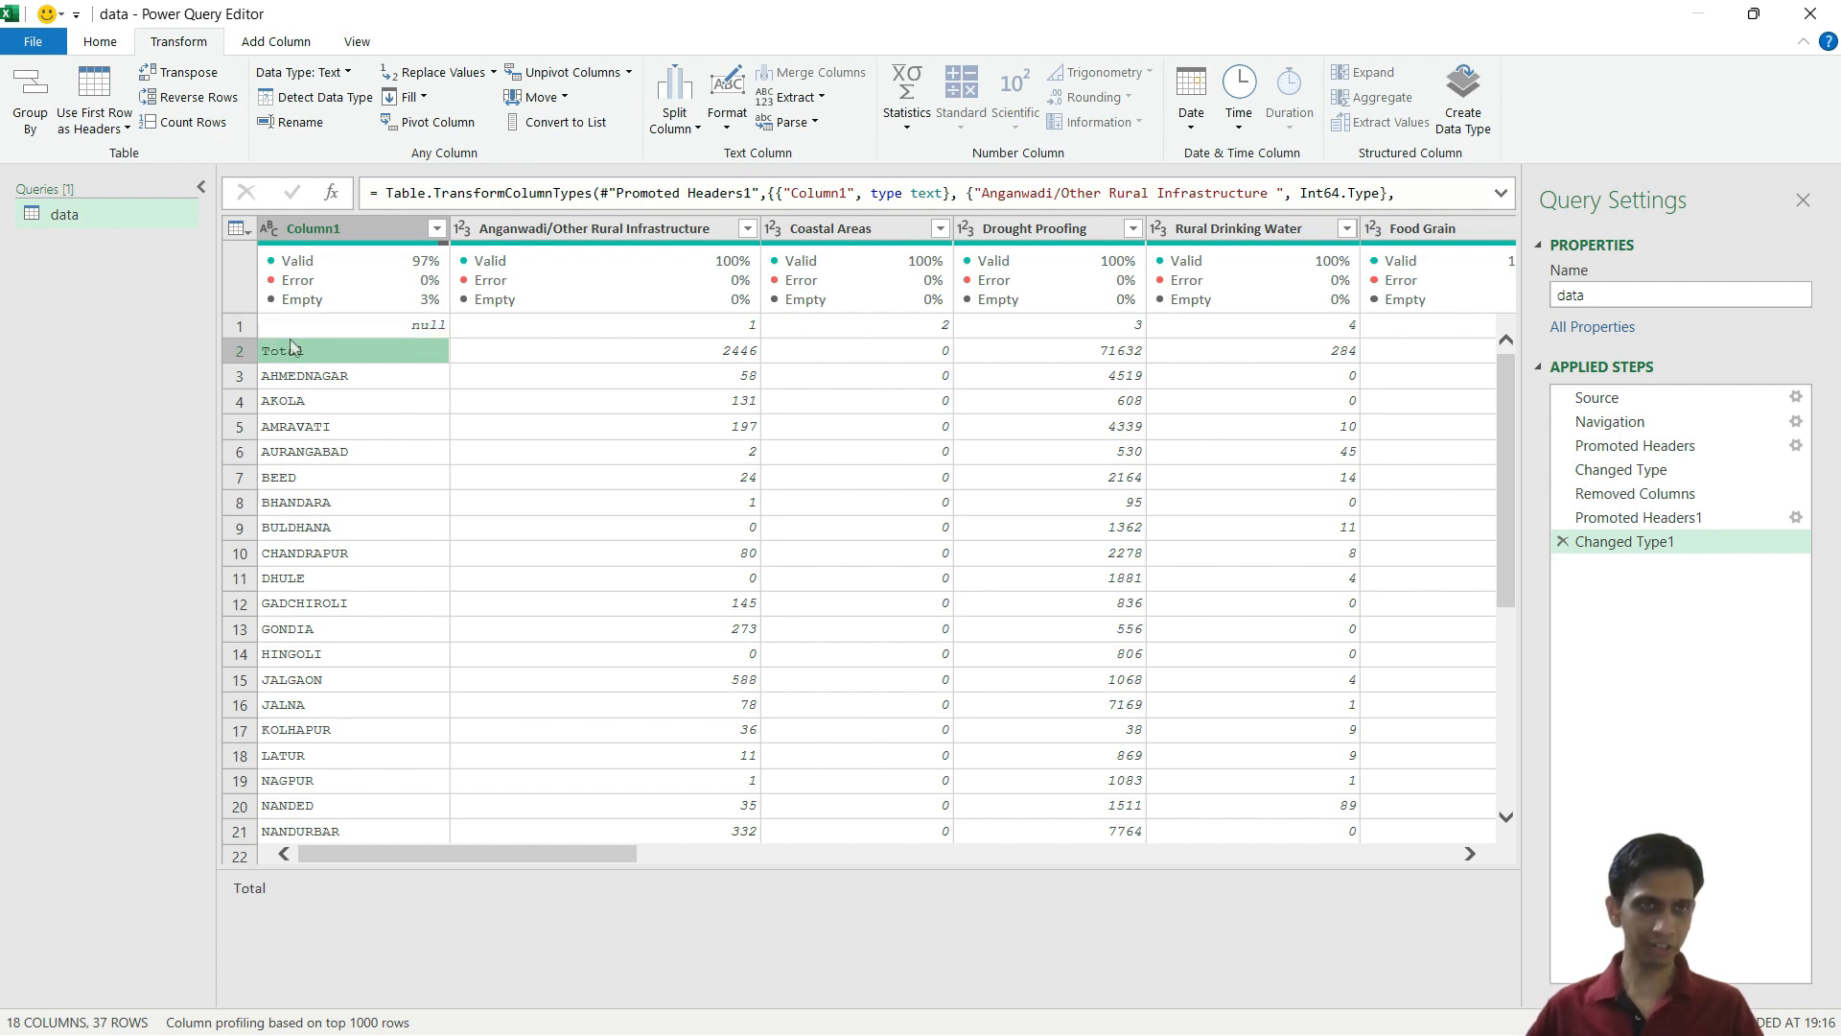
{"action": "double_click", "coordinate": [329, 229]}
{"action": "type", "text": "District"}
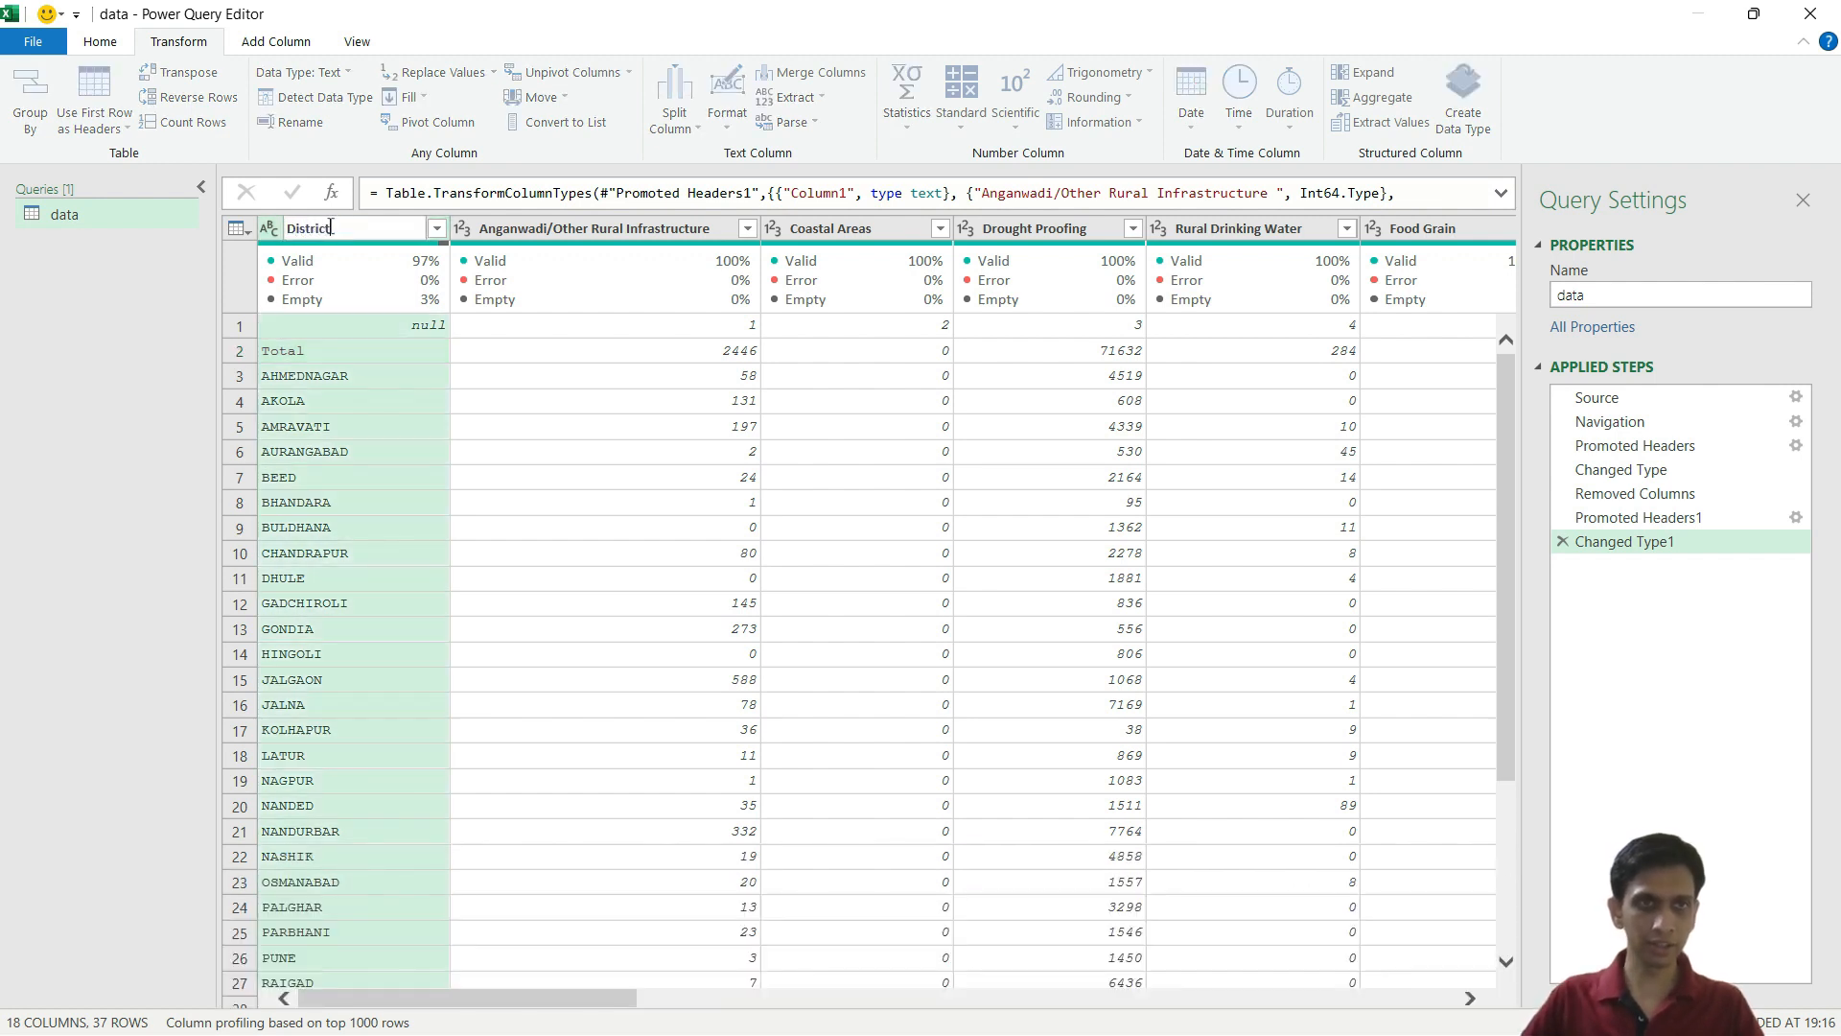
{"action": "key", "text": "Return"}
Examine the first and last rows of the table, comparing the null row and the Total rows with the district rows.
{"action": "left_click", "coordinate": [559, 333]}
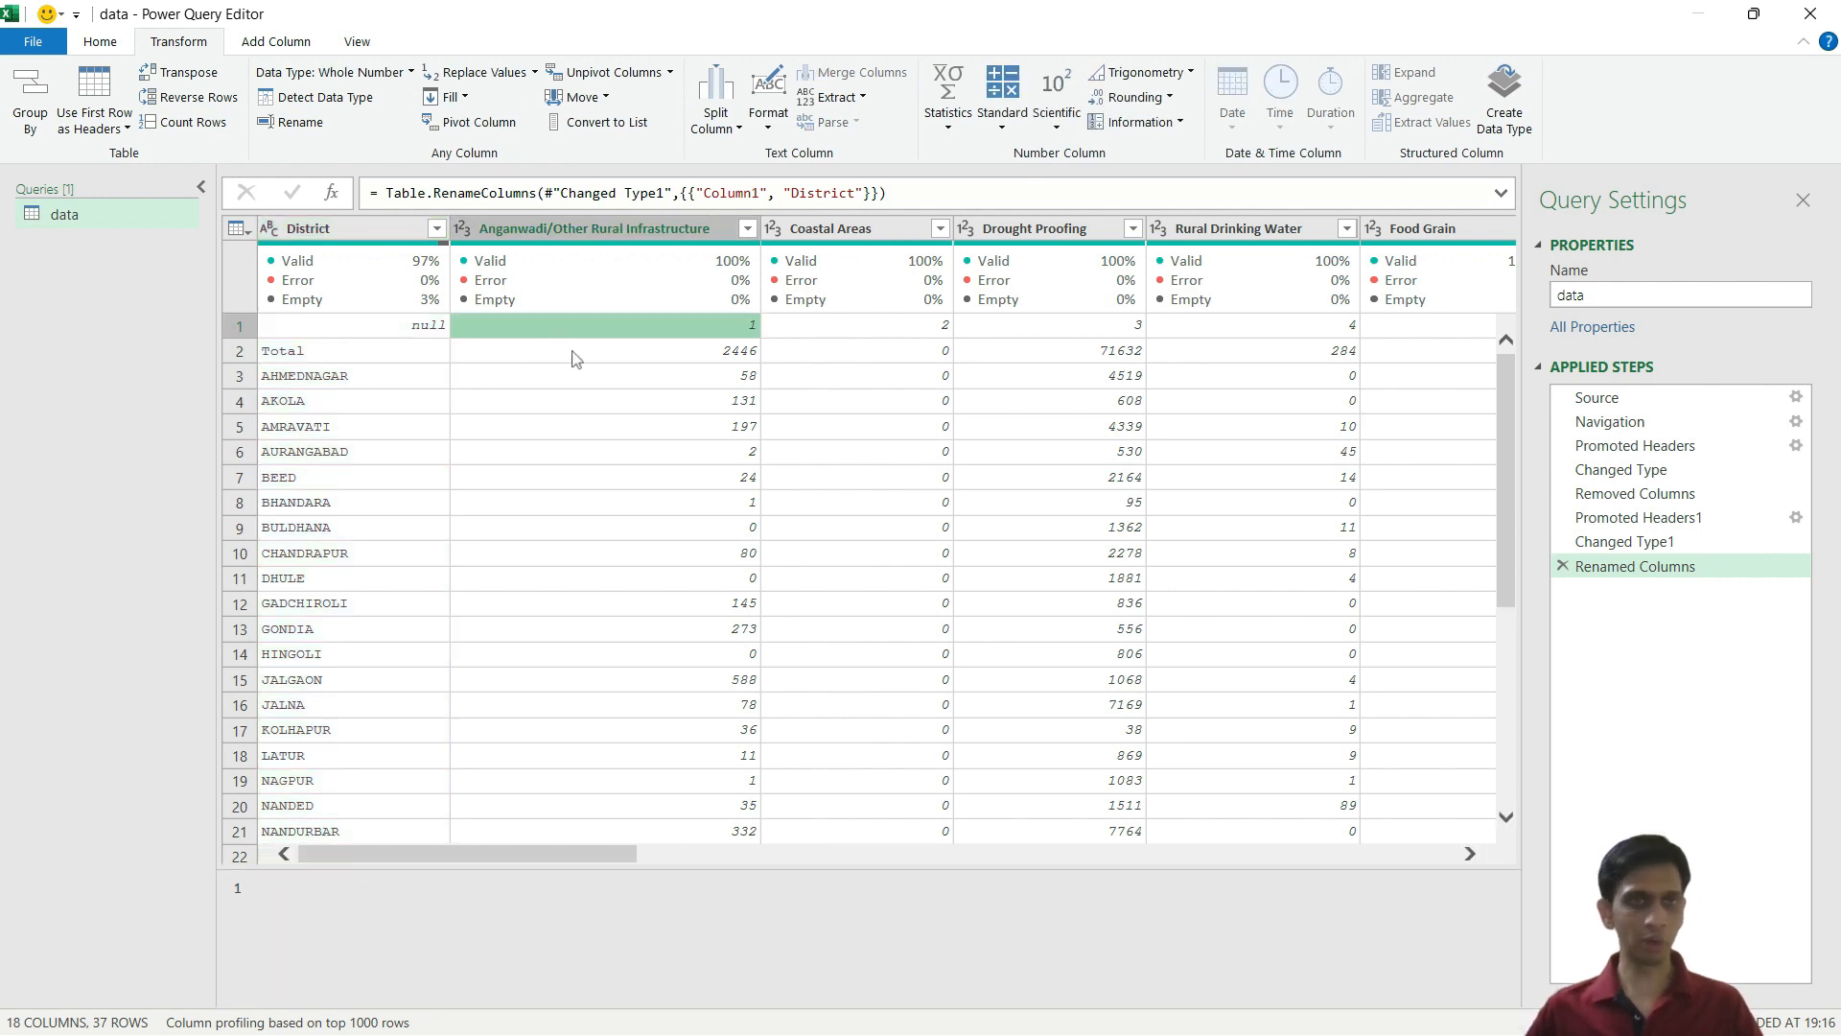
{"action": "scroll", "coordinate": [594, 396], "scroll_direction": "down", "scroll_amount": 5}
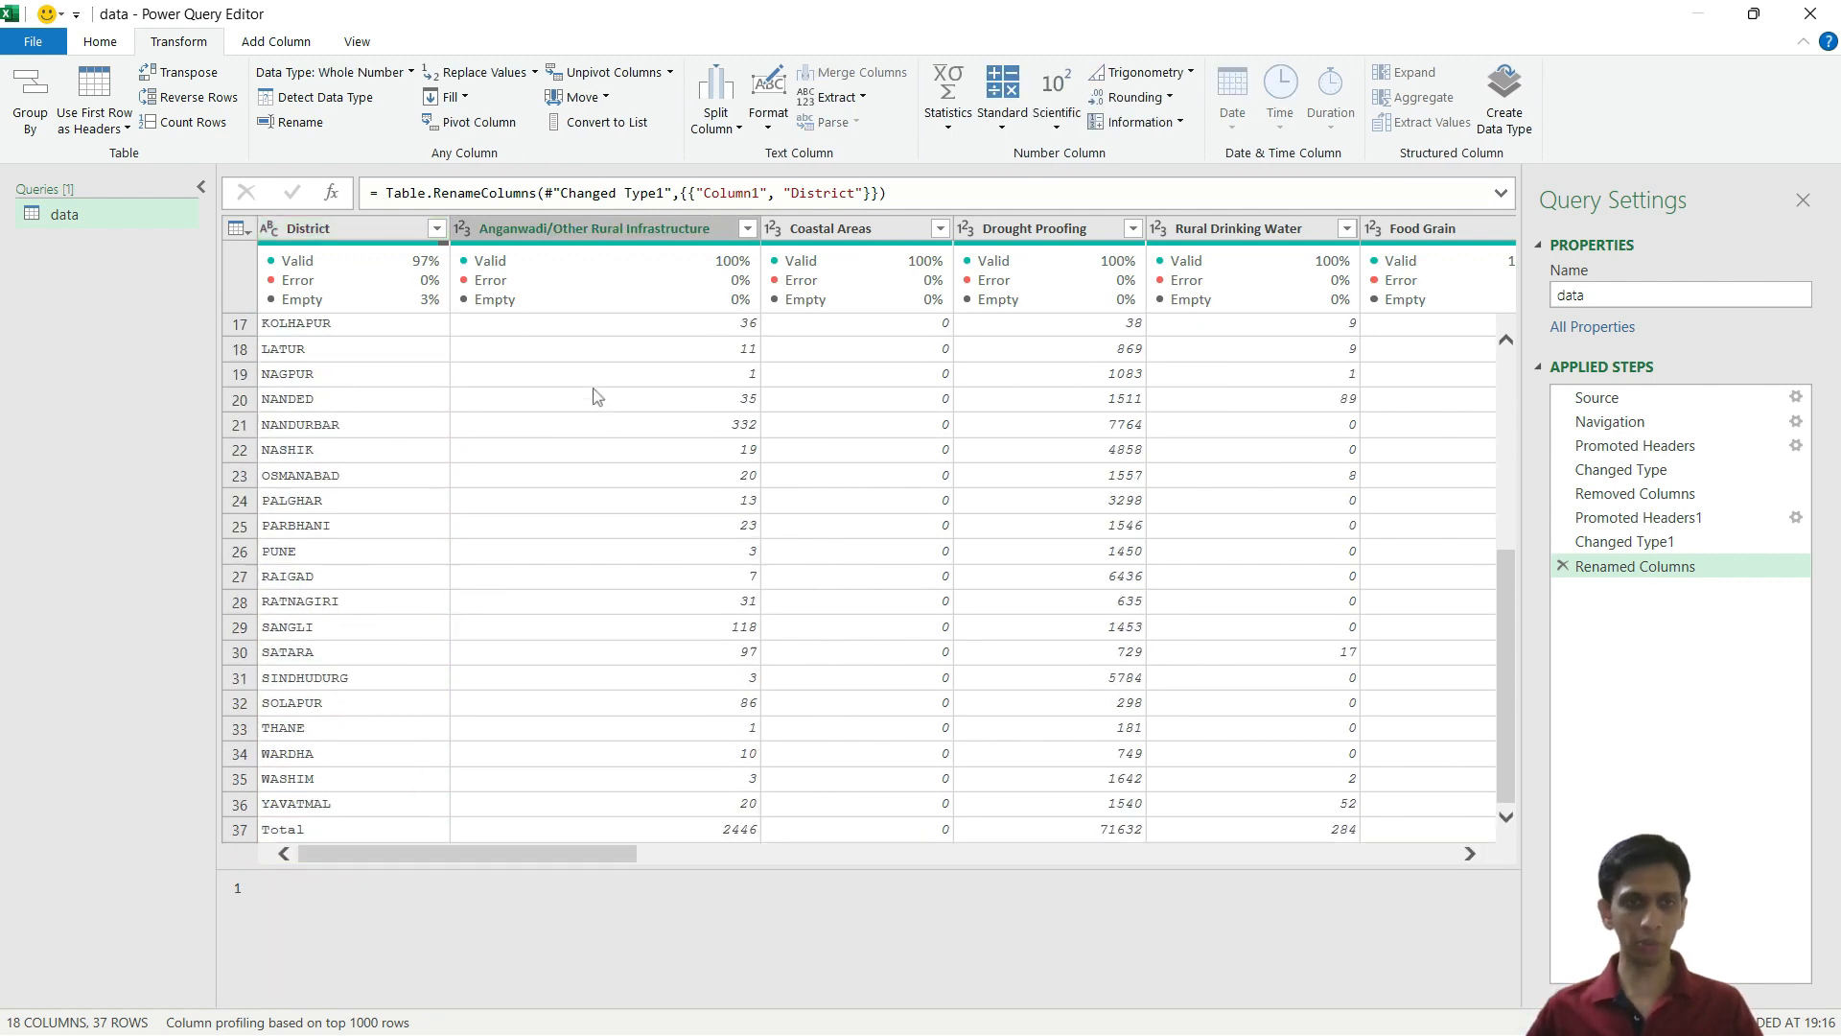
{"action": "left_click", "coordinate": [291, 831]}
{"action": "left_click", "coordinate": [616, 833]}
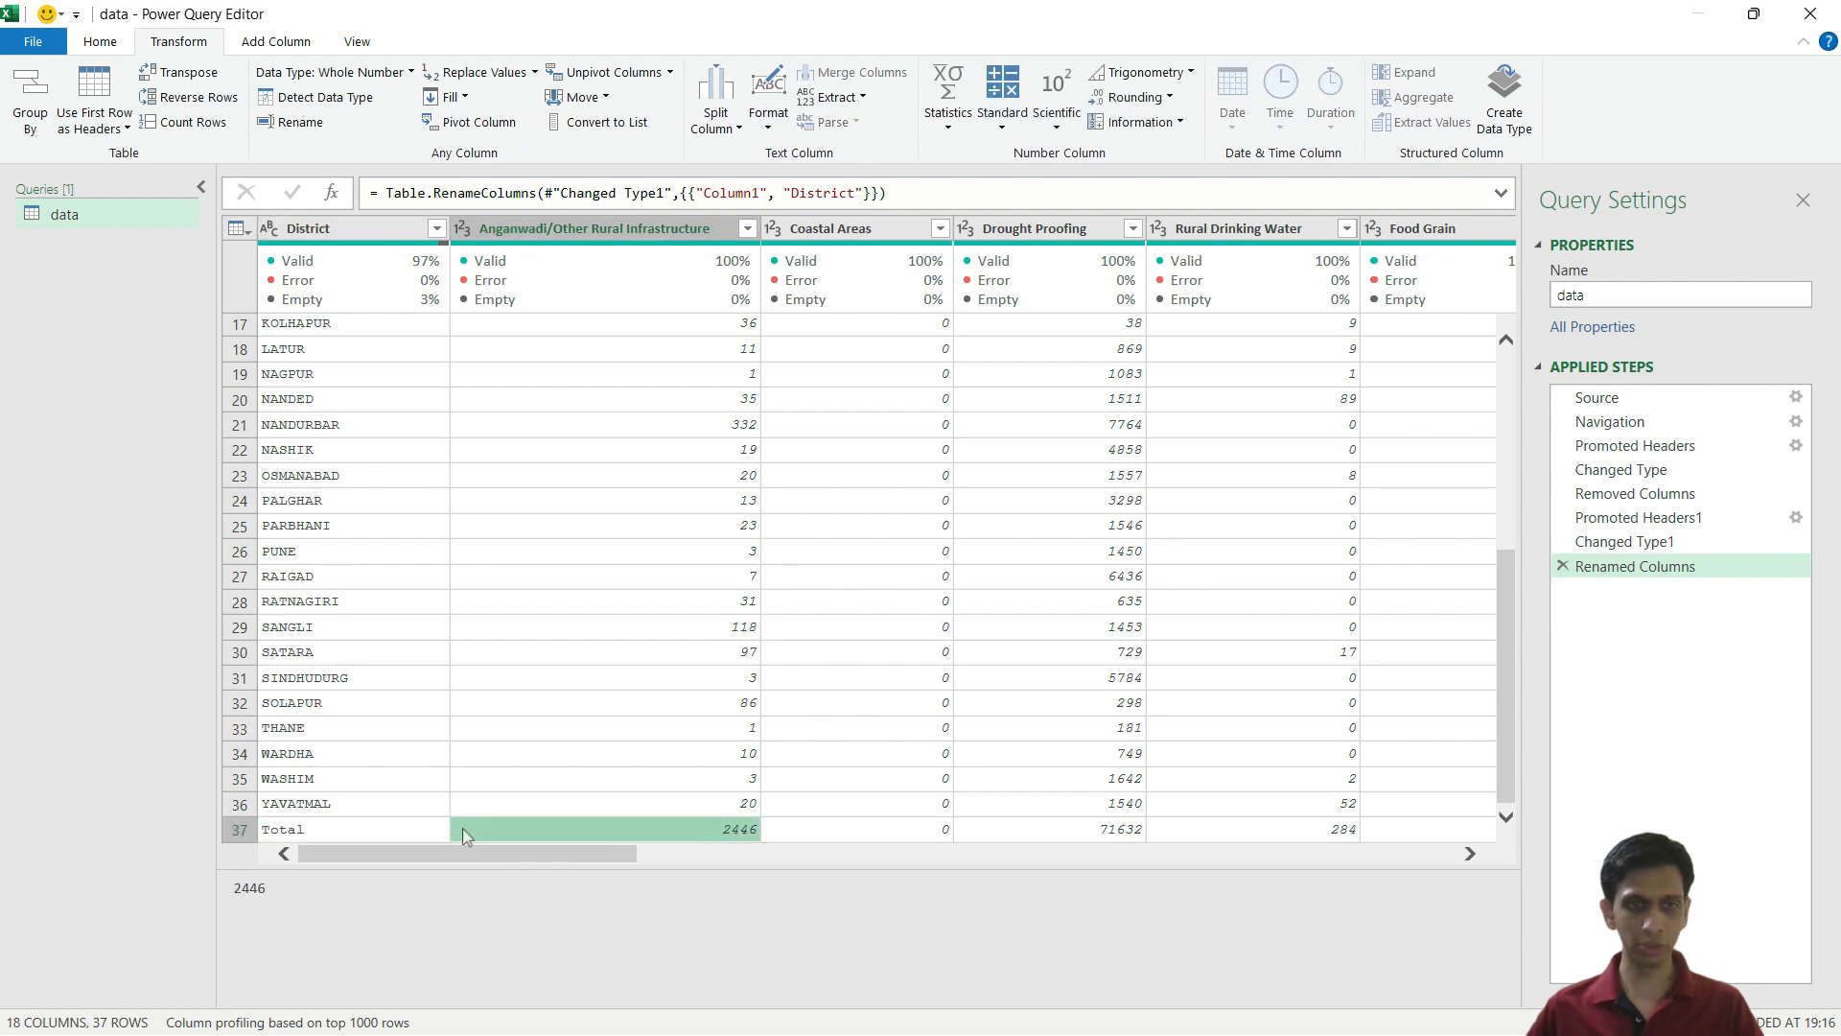
{"action": "scroll", "coordinate": [559, 548], "scroll_direction": "up", "scroll_amount": 5}
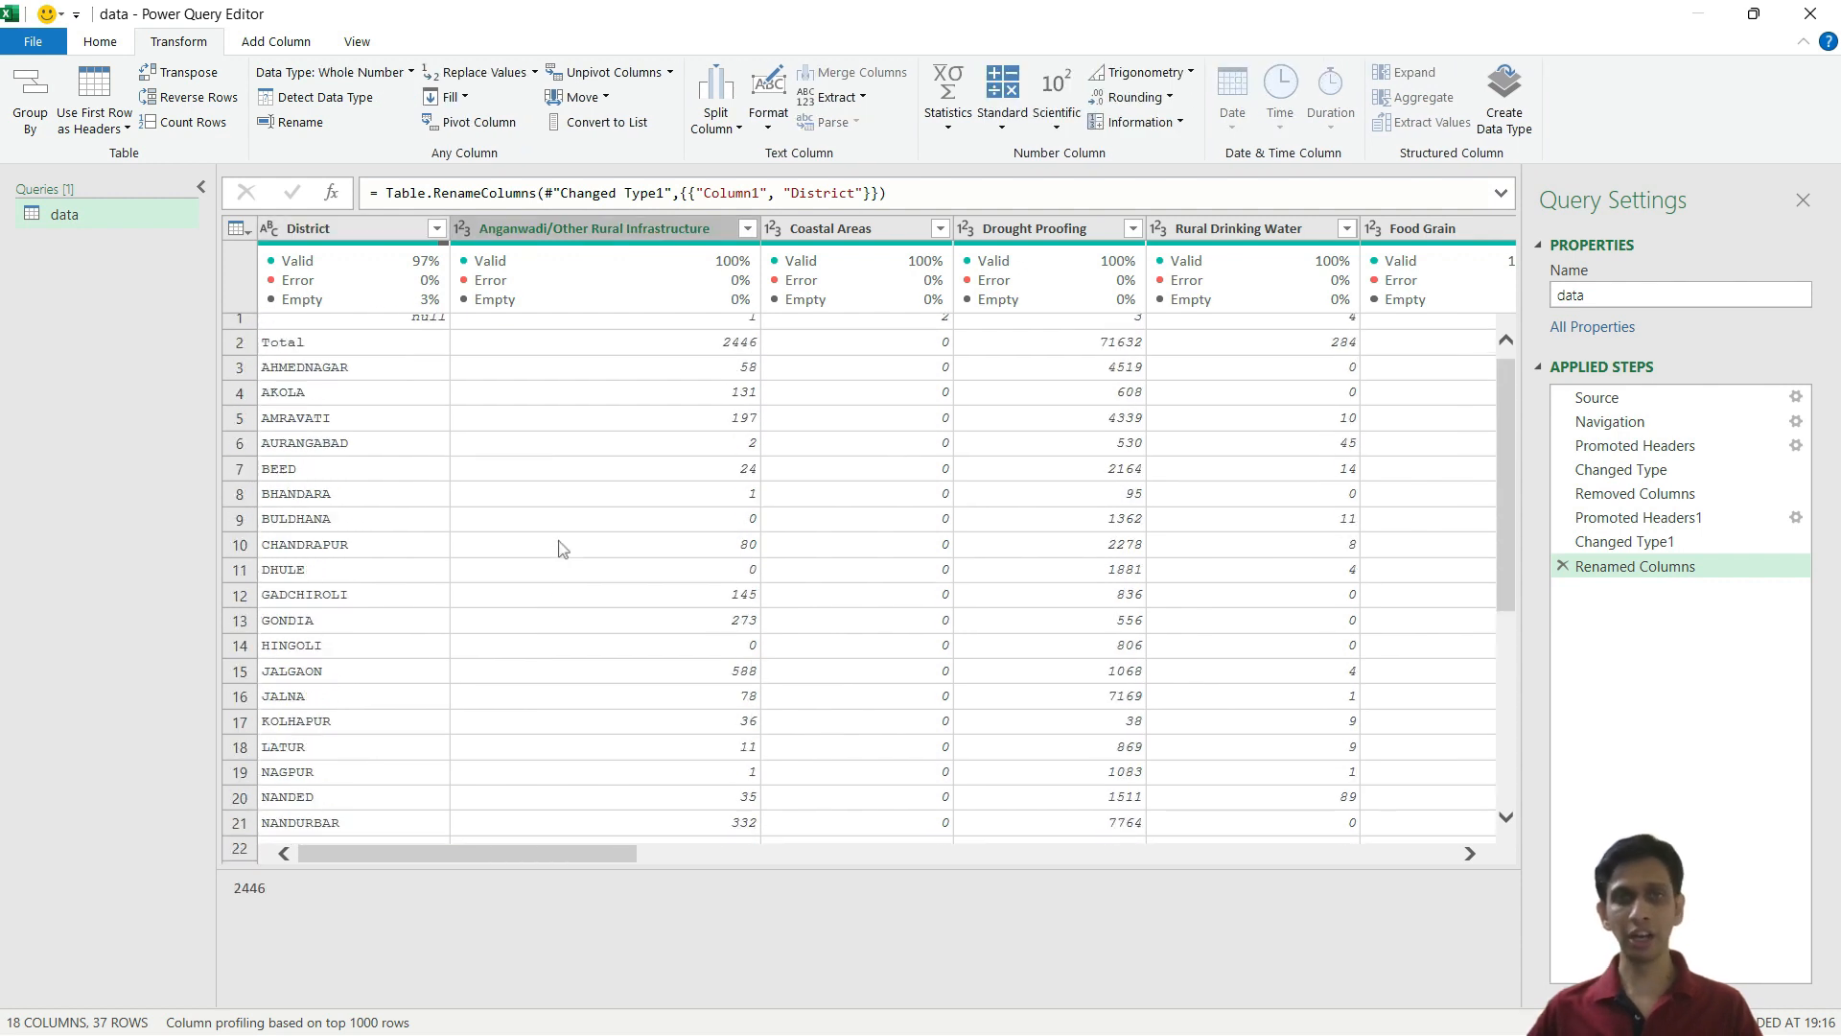
{"action": "scroll", "coordinate": [661, 482], "scroll_direction": "up", "scroll_amount": 1}
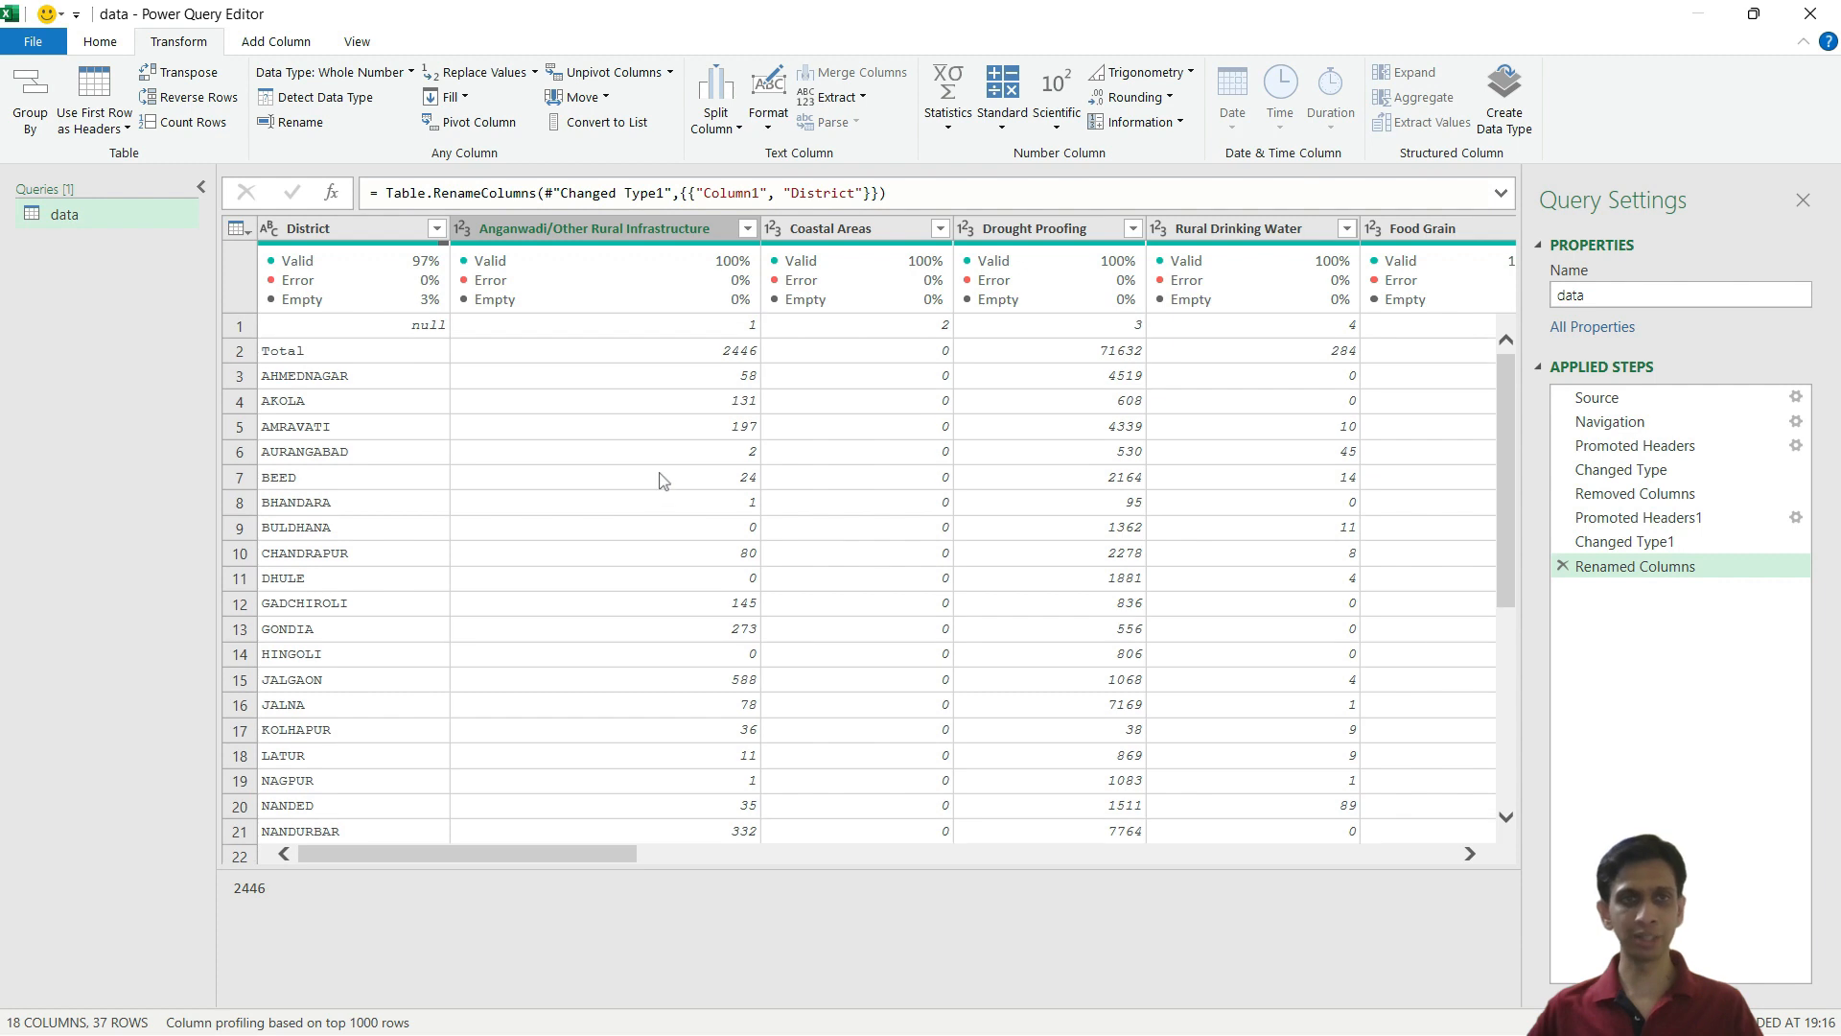
{"action": "left_click", "coordinate": [413, 329]}
{"action": "scroll", "coordinate": [547, 449], "scroll_direction": "down", "scroll_amount": 5}
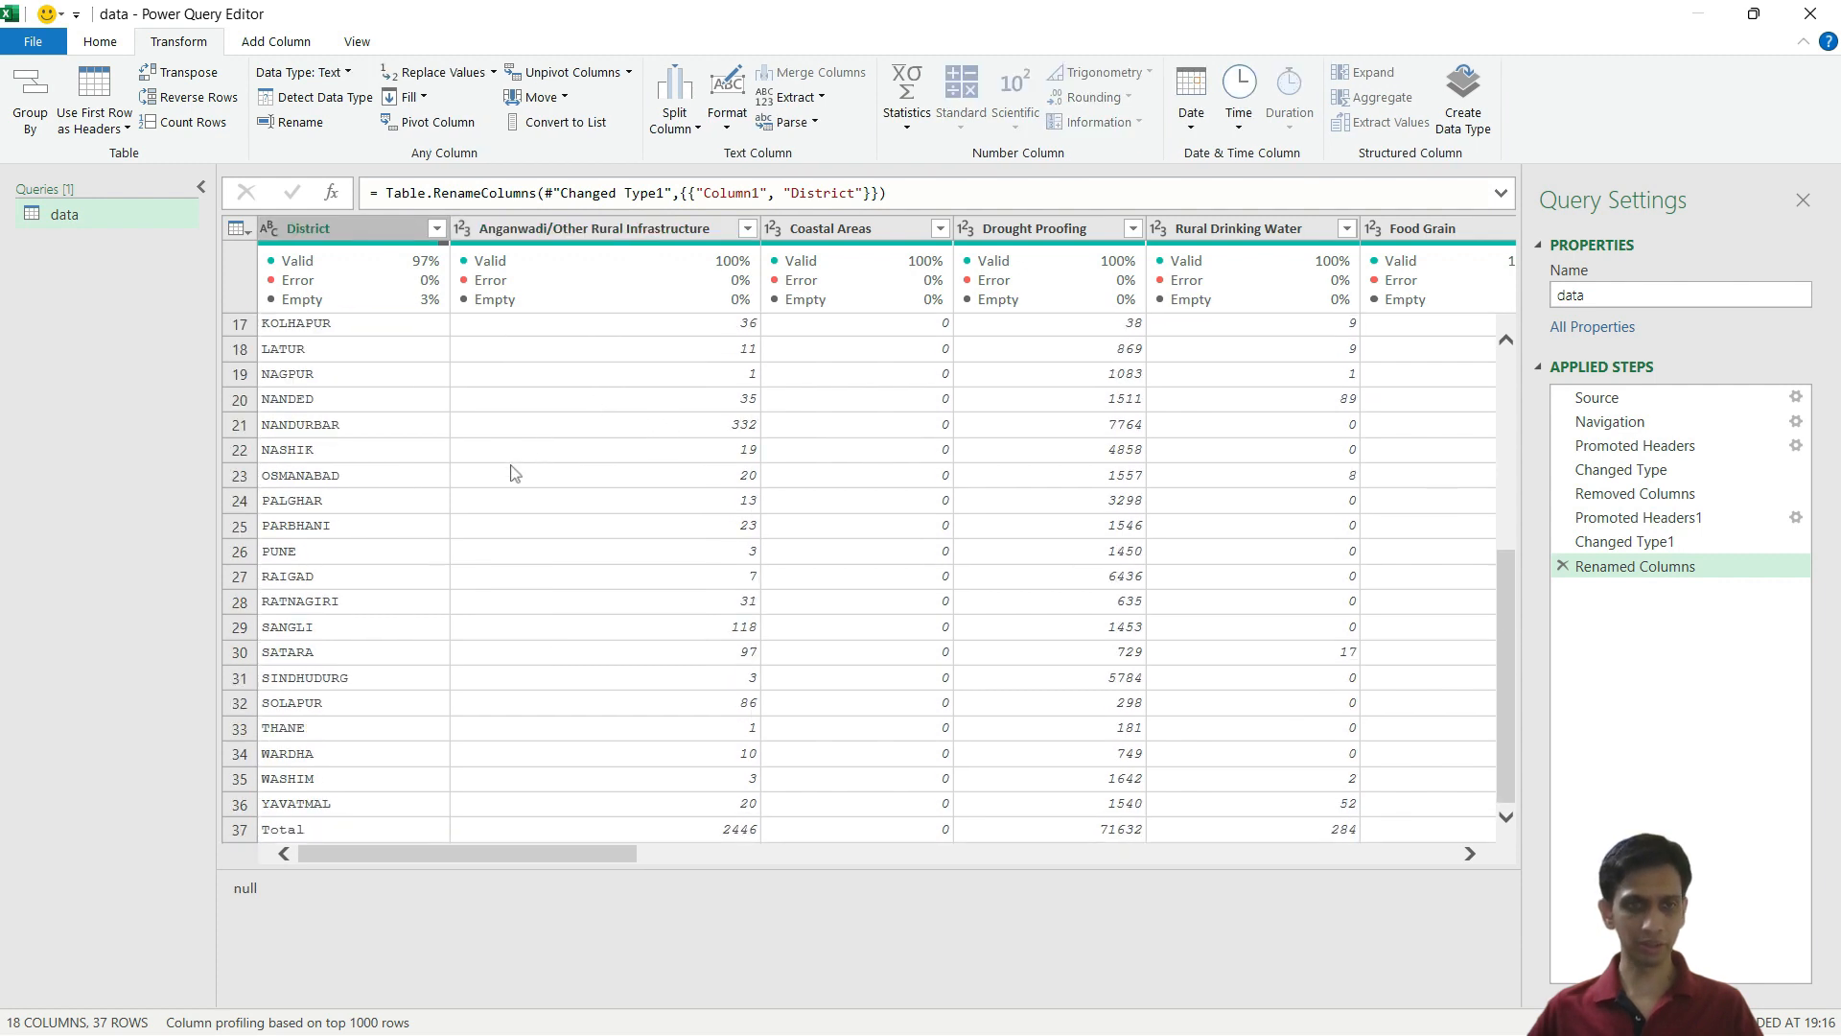
{"action": "scroll", "coordinate": [479, 422], "scroll_direction": "up", "scroll_amount": 5}
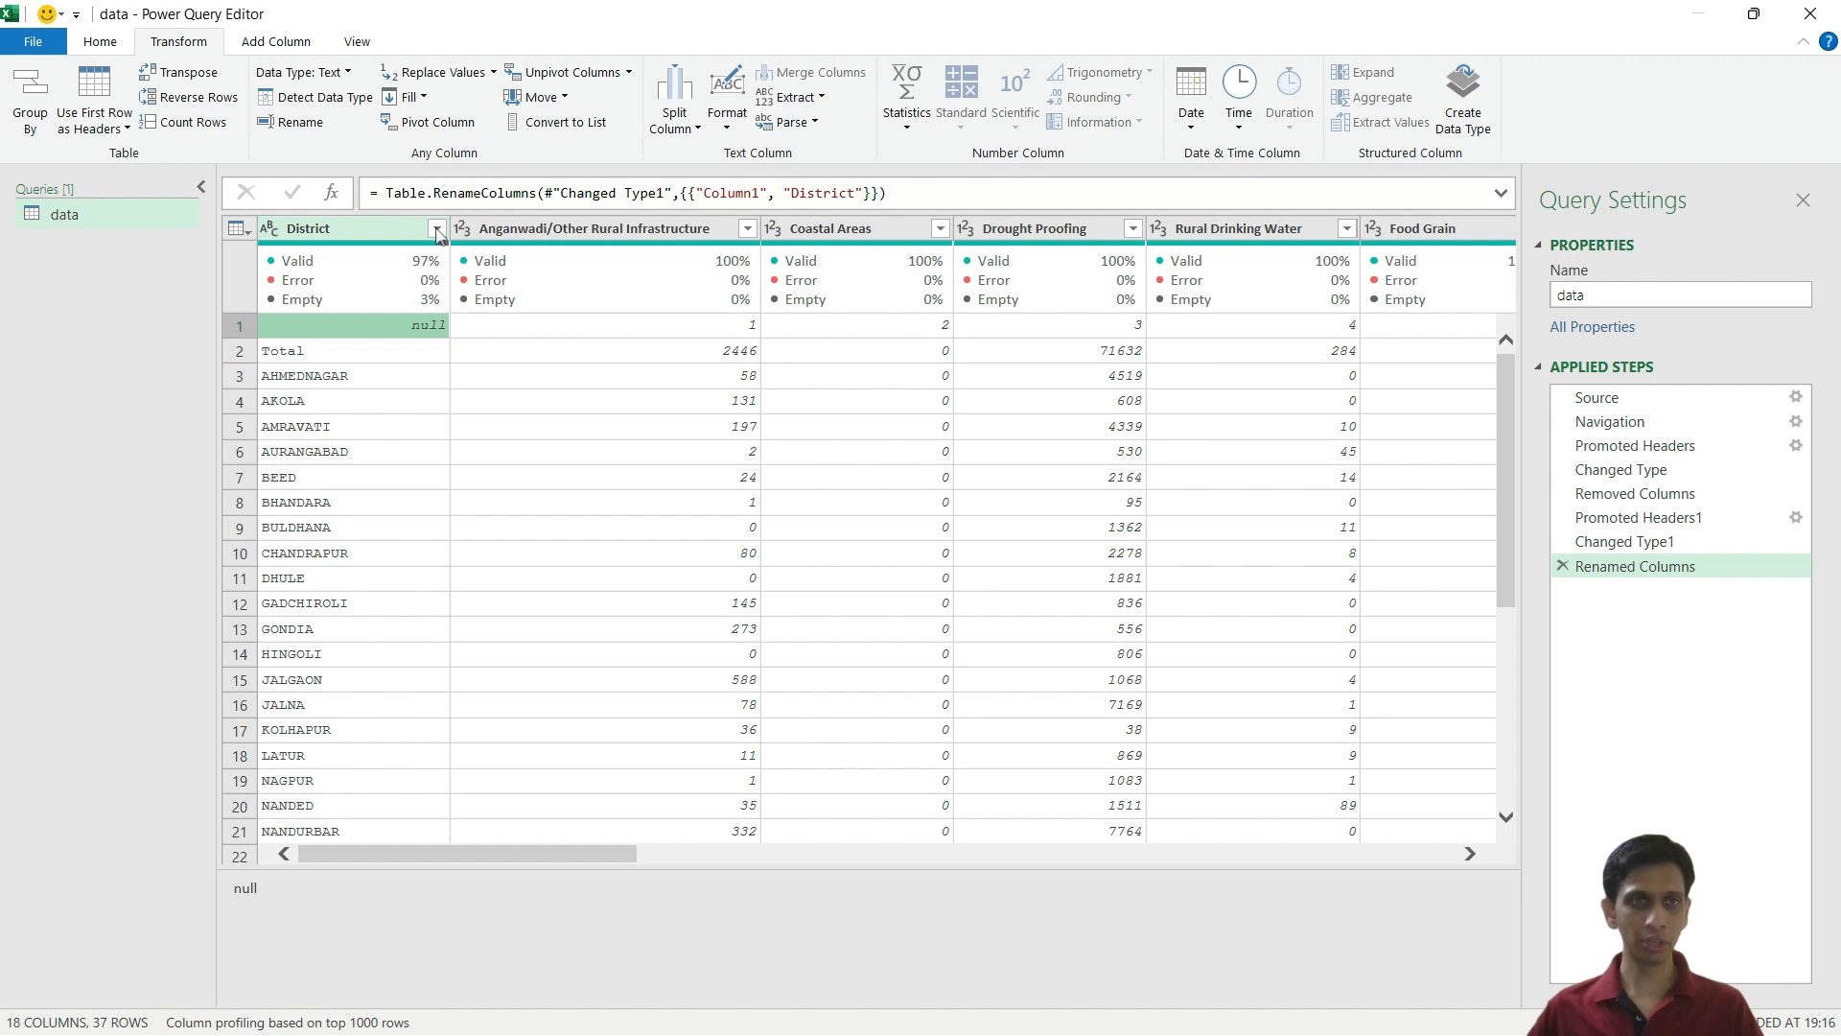
Filter out the rows with an empty District value using Remove Empty.
{"action": "left_click", "coordinate": [625, 325]}
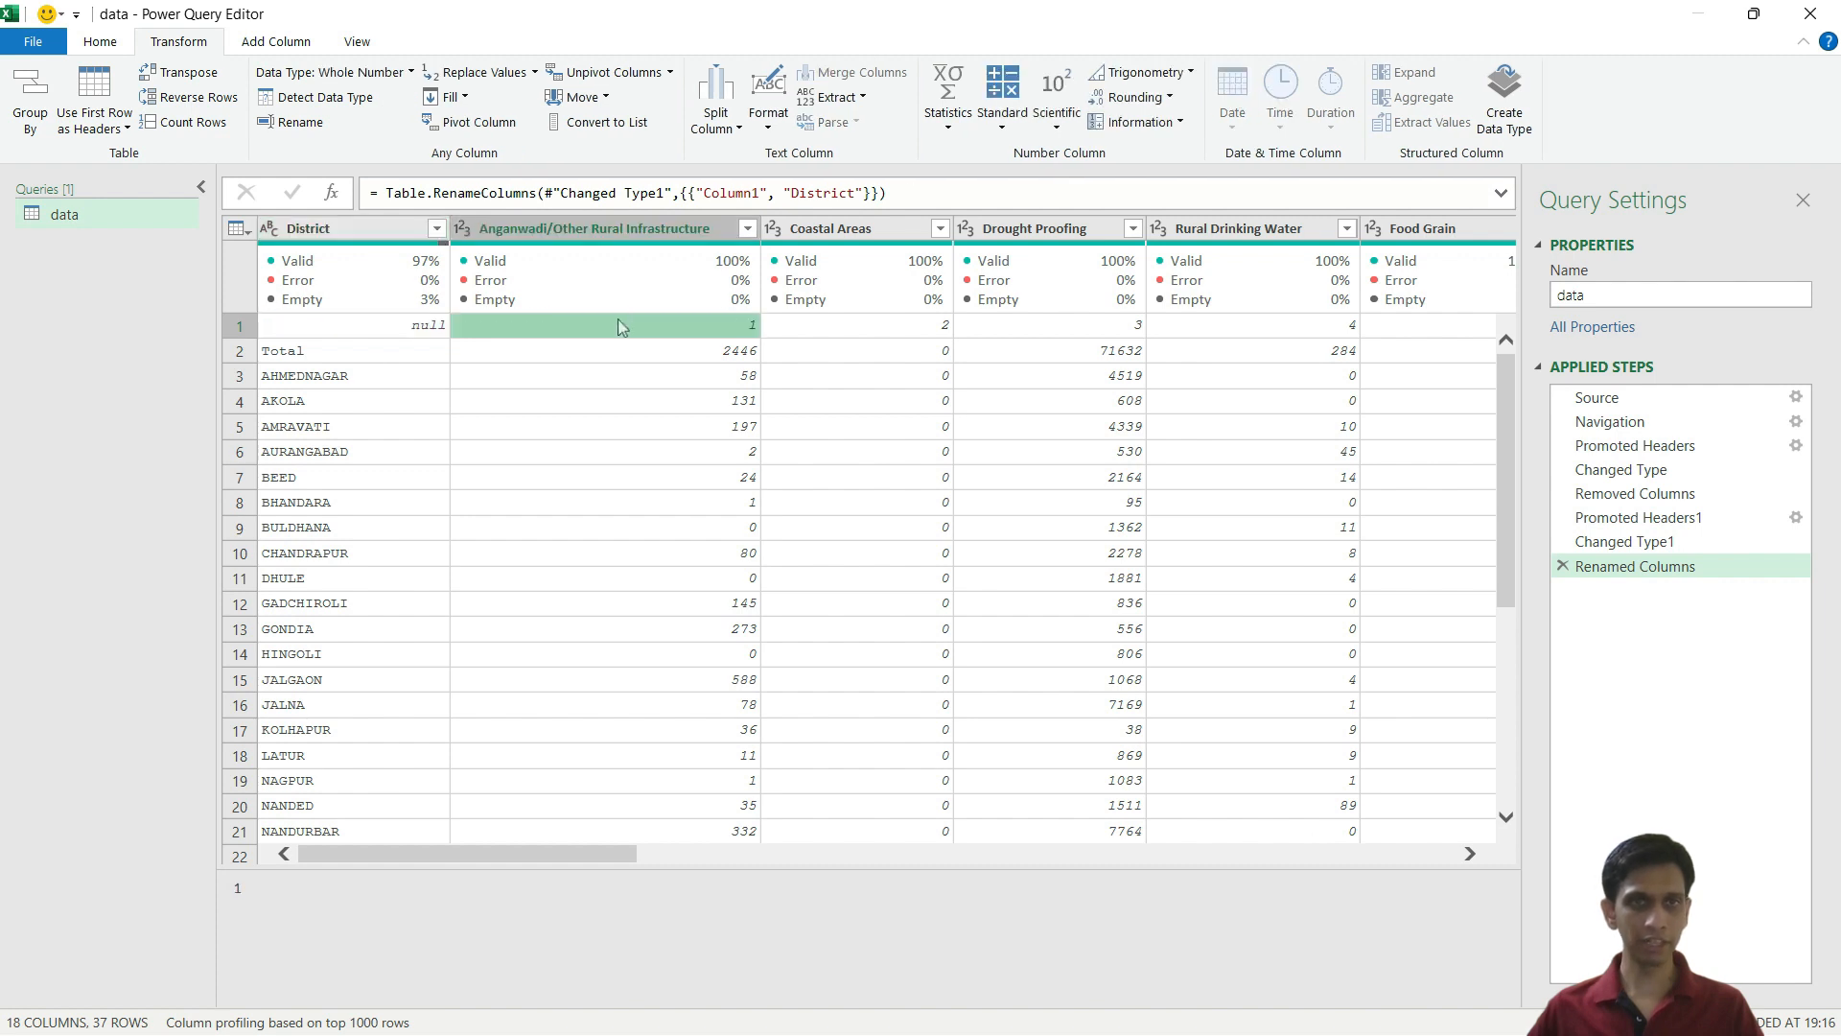
{"action": "left_click", "coordinate": [240, 326]}
{"action": "left_click", "coordinate": [376, 328]}
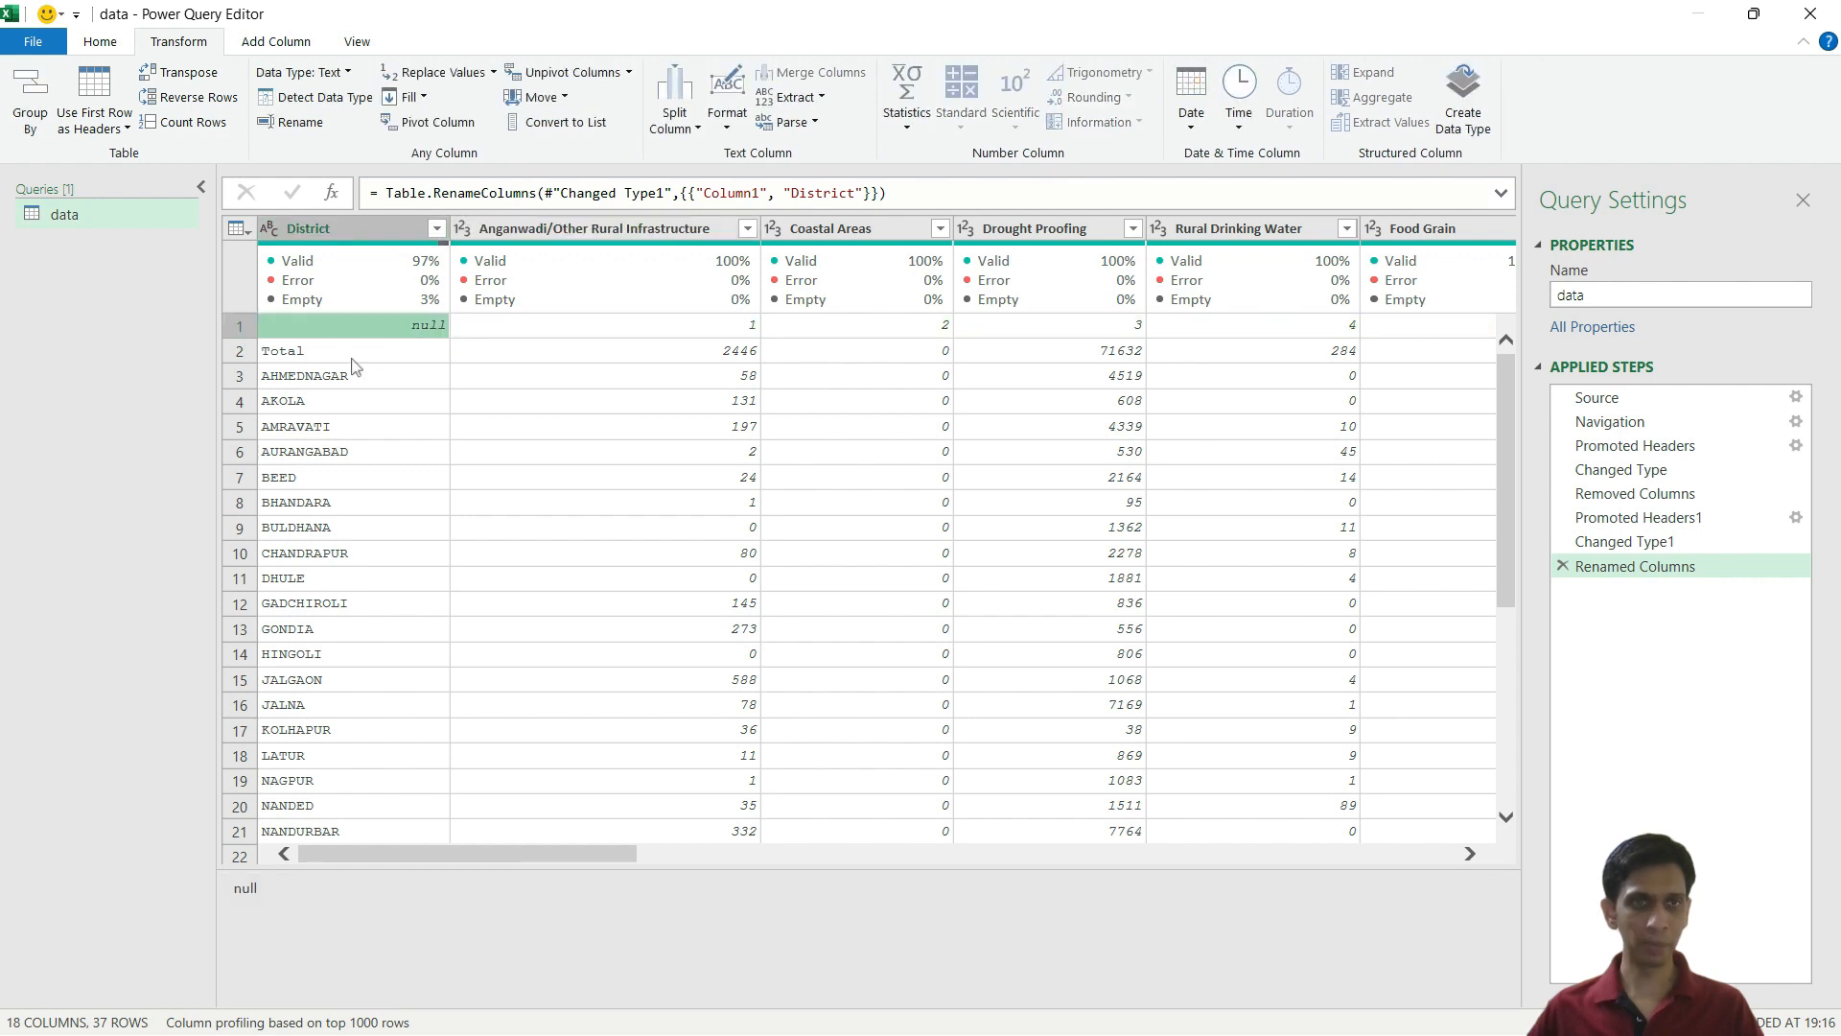
{"action": "left_click", "coordinate": [436, 229]}
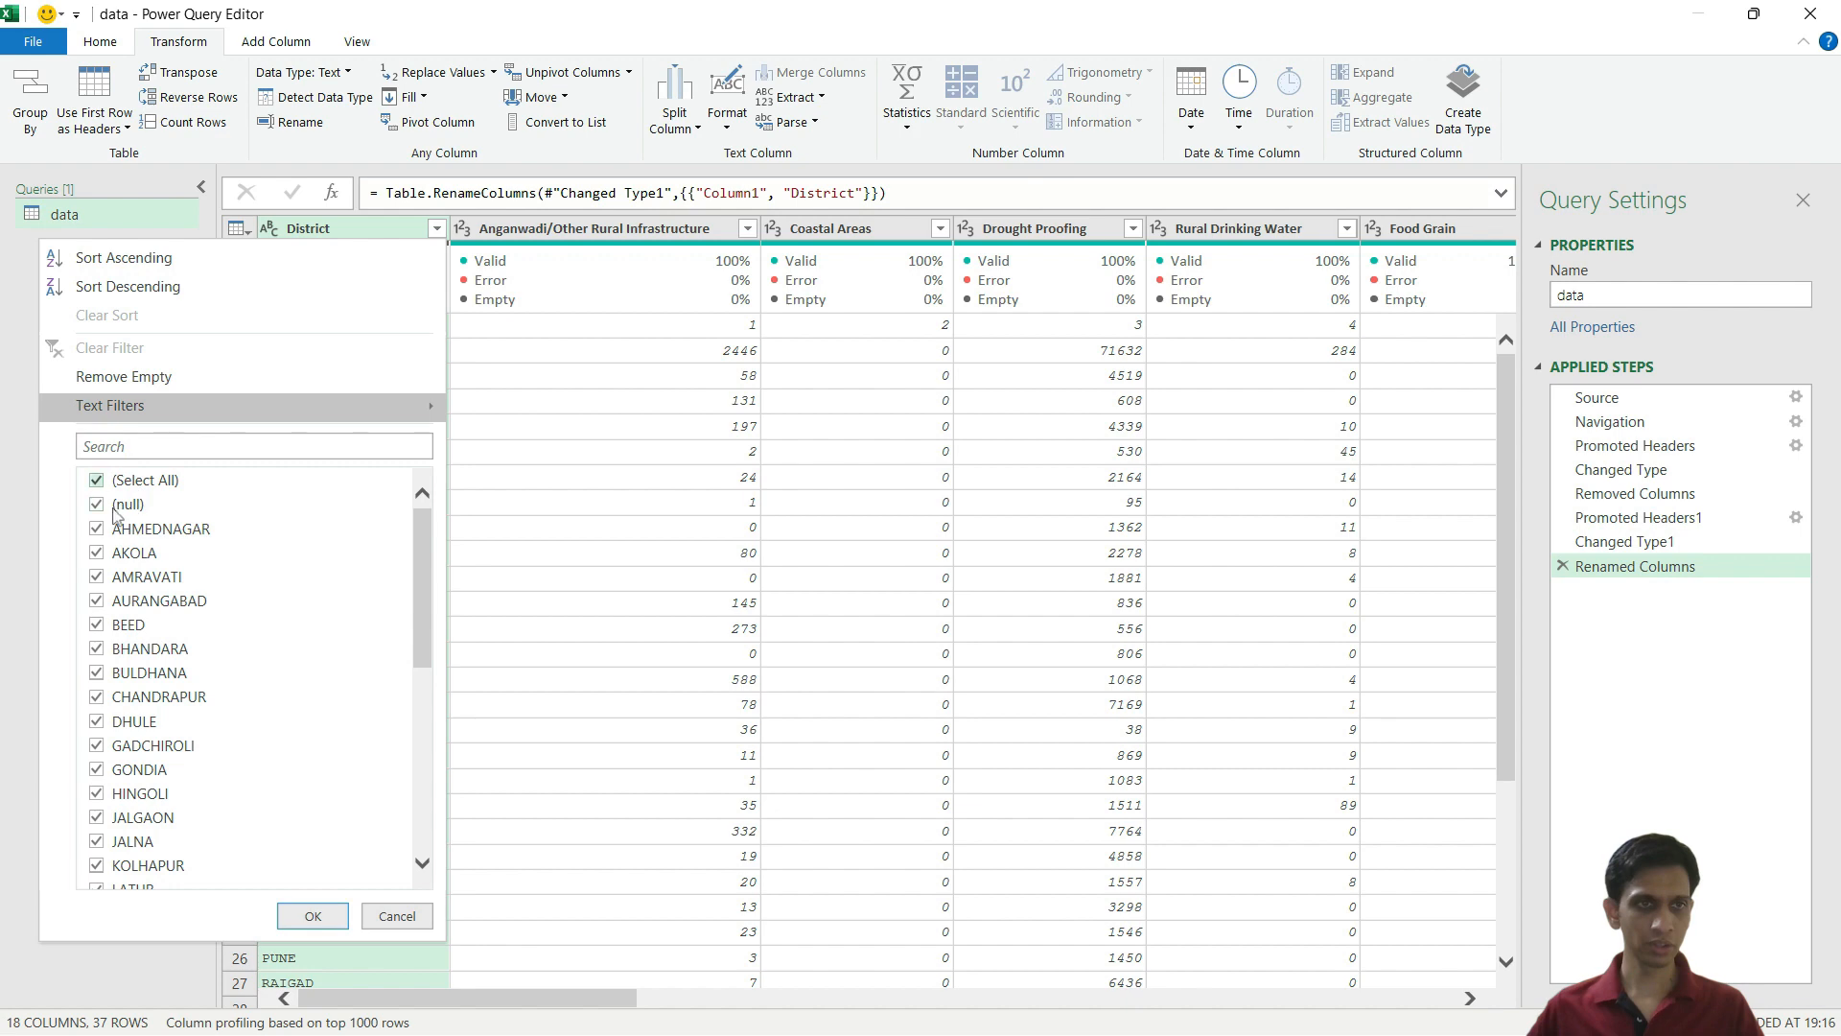
{"action": "left_click", "coordinate": [111, 382]}
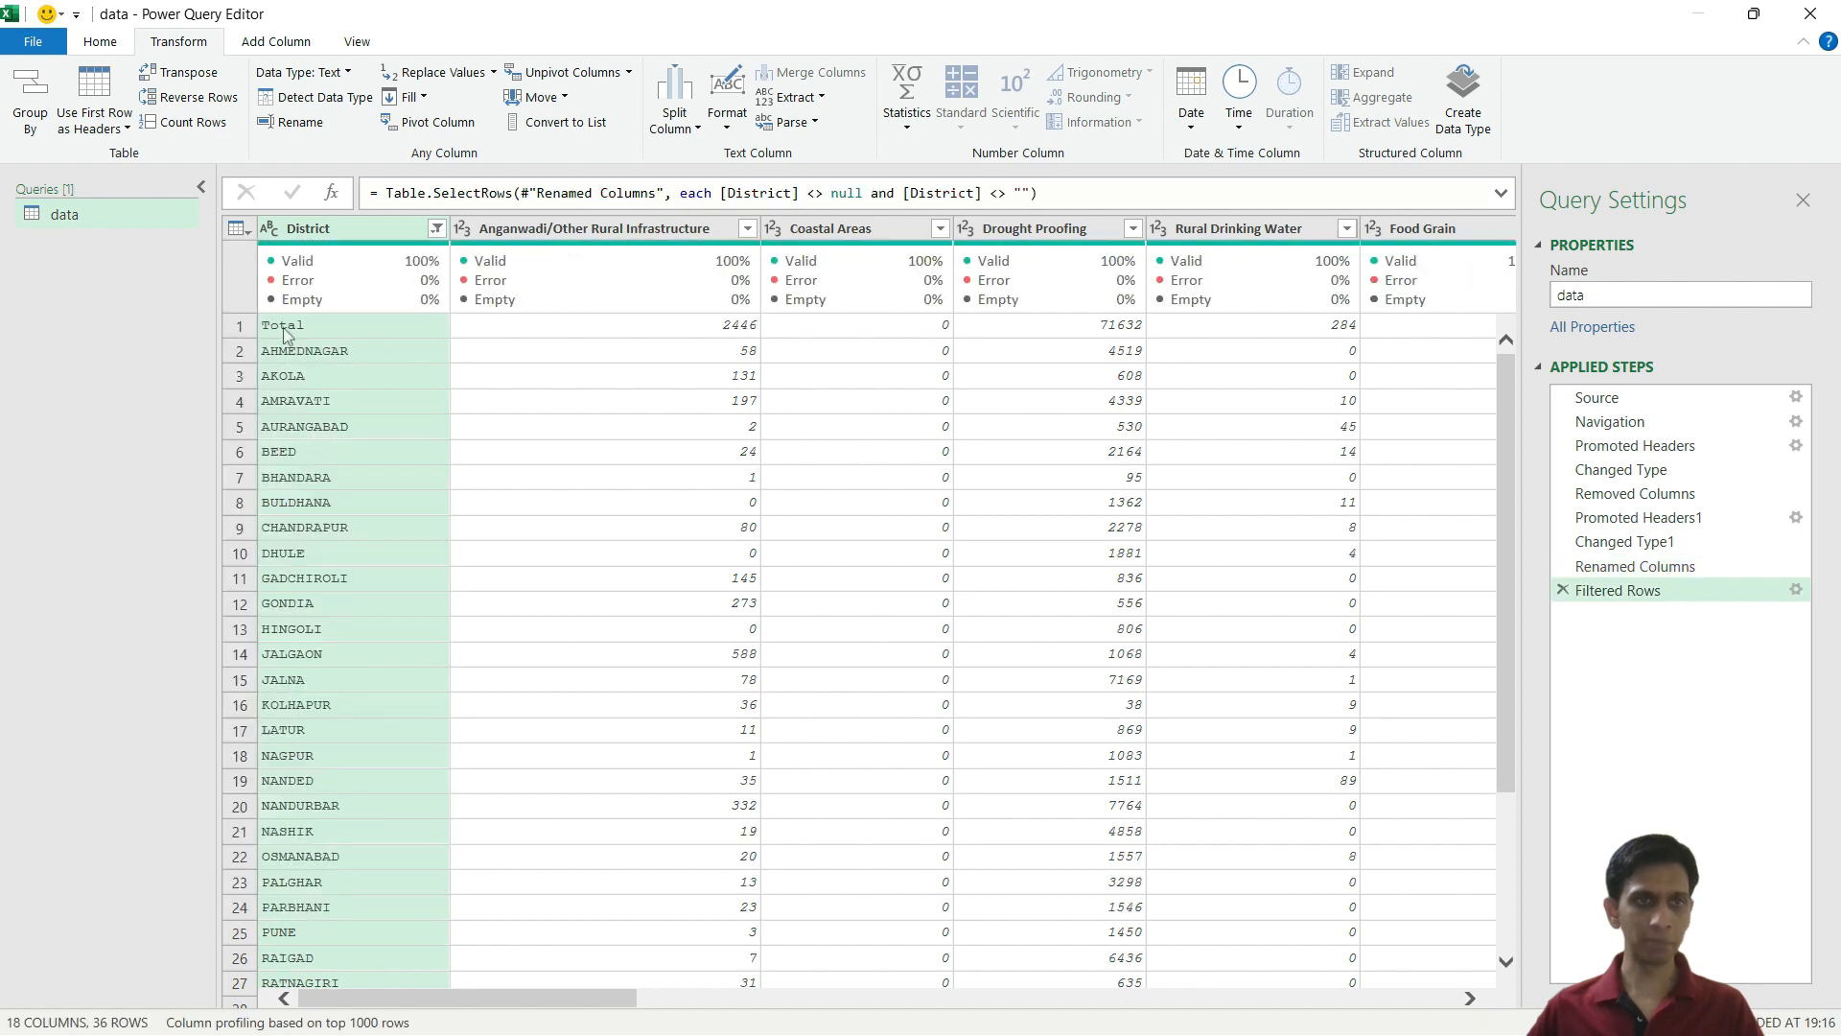
{"action": "scroll", "coordinate": [470, 412], "scroll_direction": "down", "scroll_amount": 5}
{"action": "scroll", "coordinate": [475, 443], "scroll_direction": "up", "scroll_amount": 5}
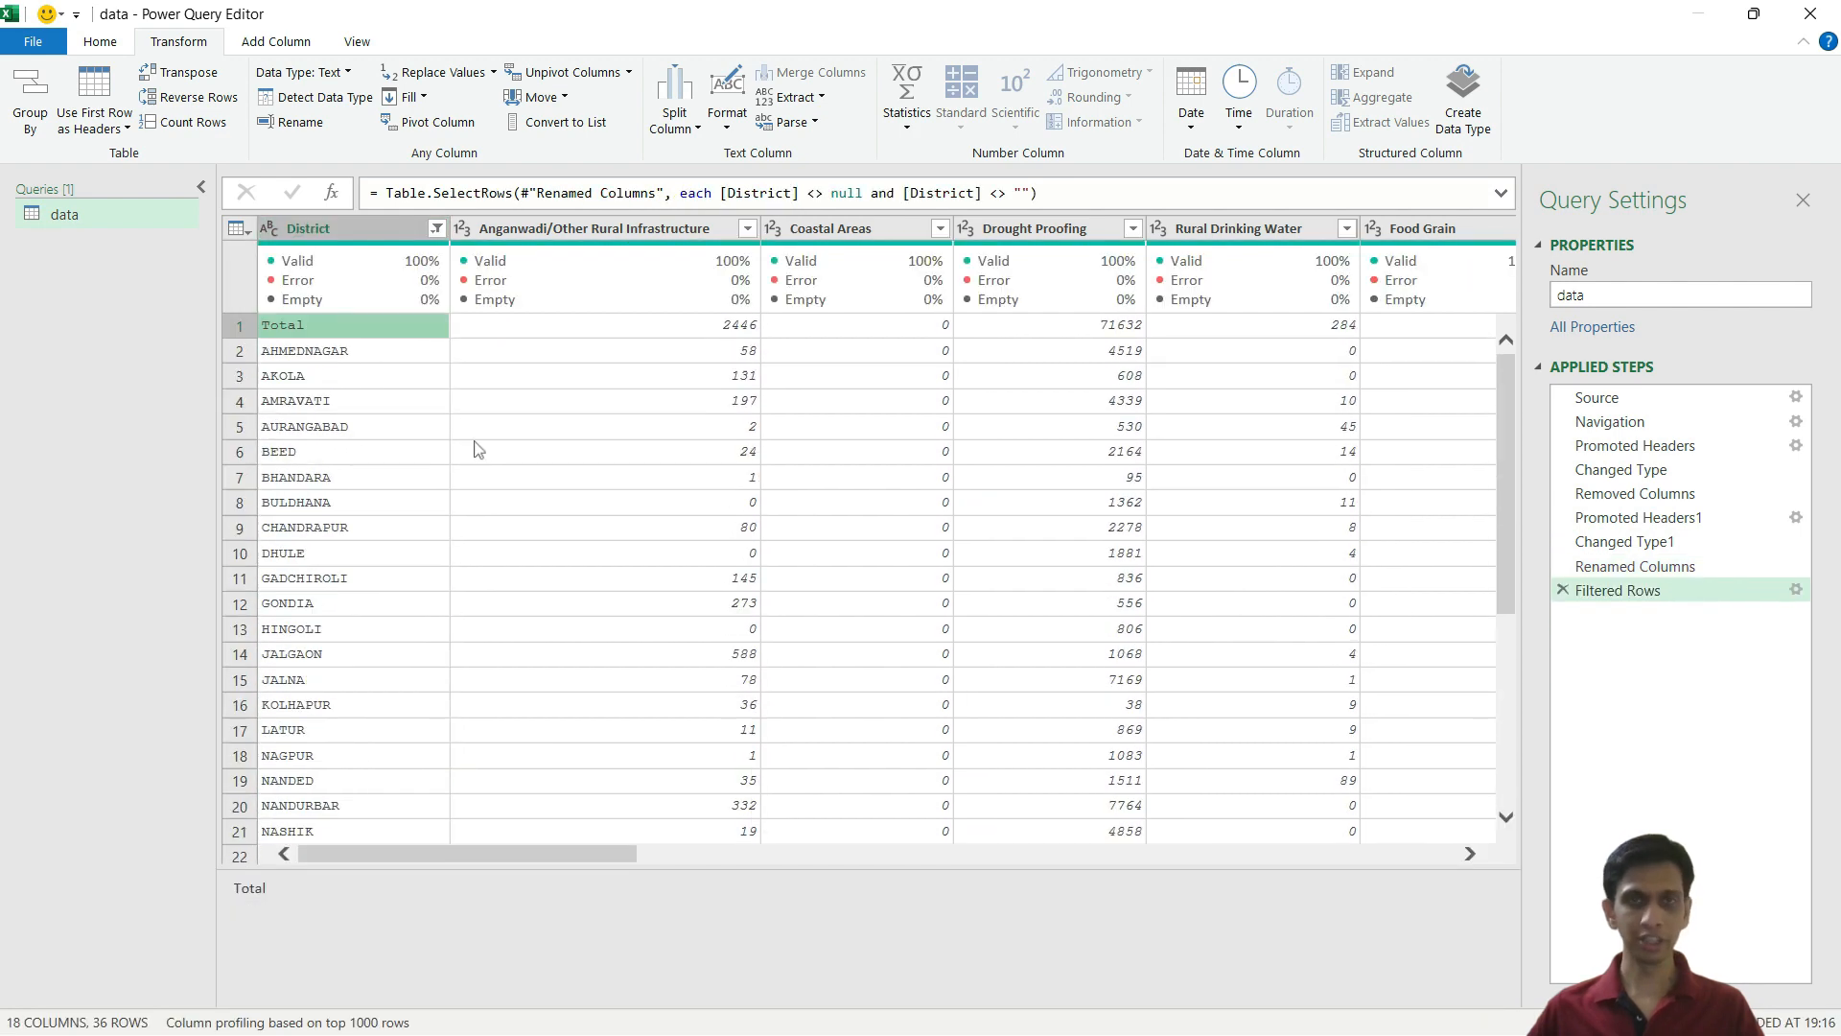
Filter the District column with a text condition that keeps only rows where it does not equal Total.
{"action": "left_click", "coordinate": [325, 380]}
{"action": "left_click", "coordinate": [357, 331]}
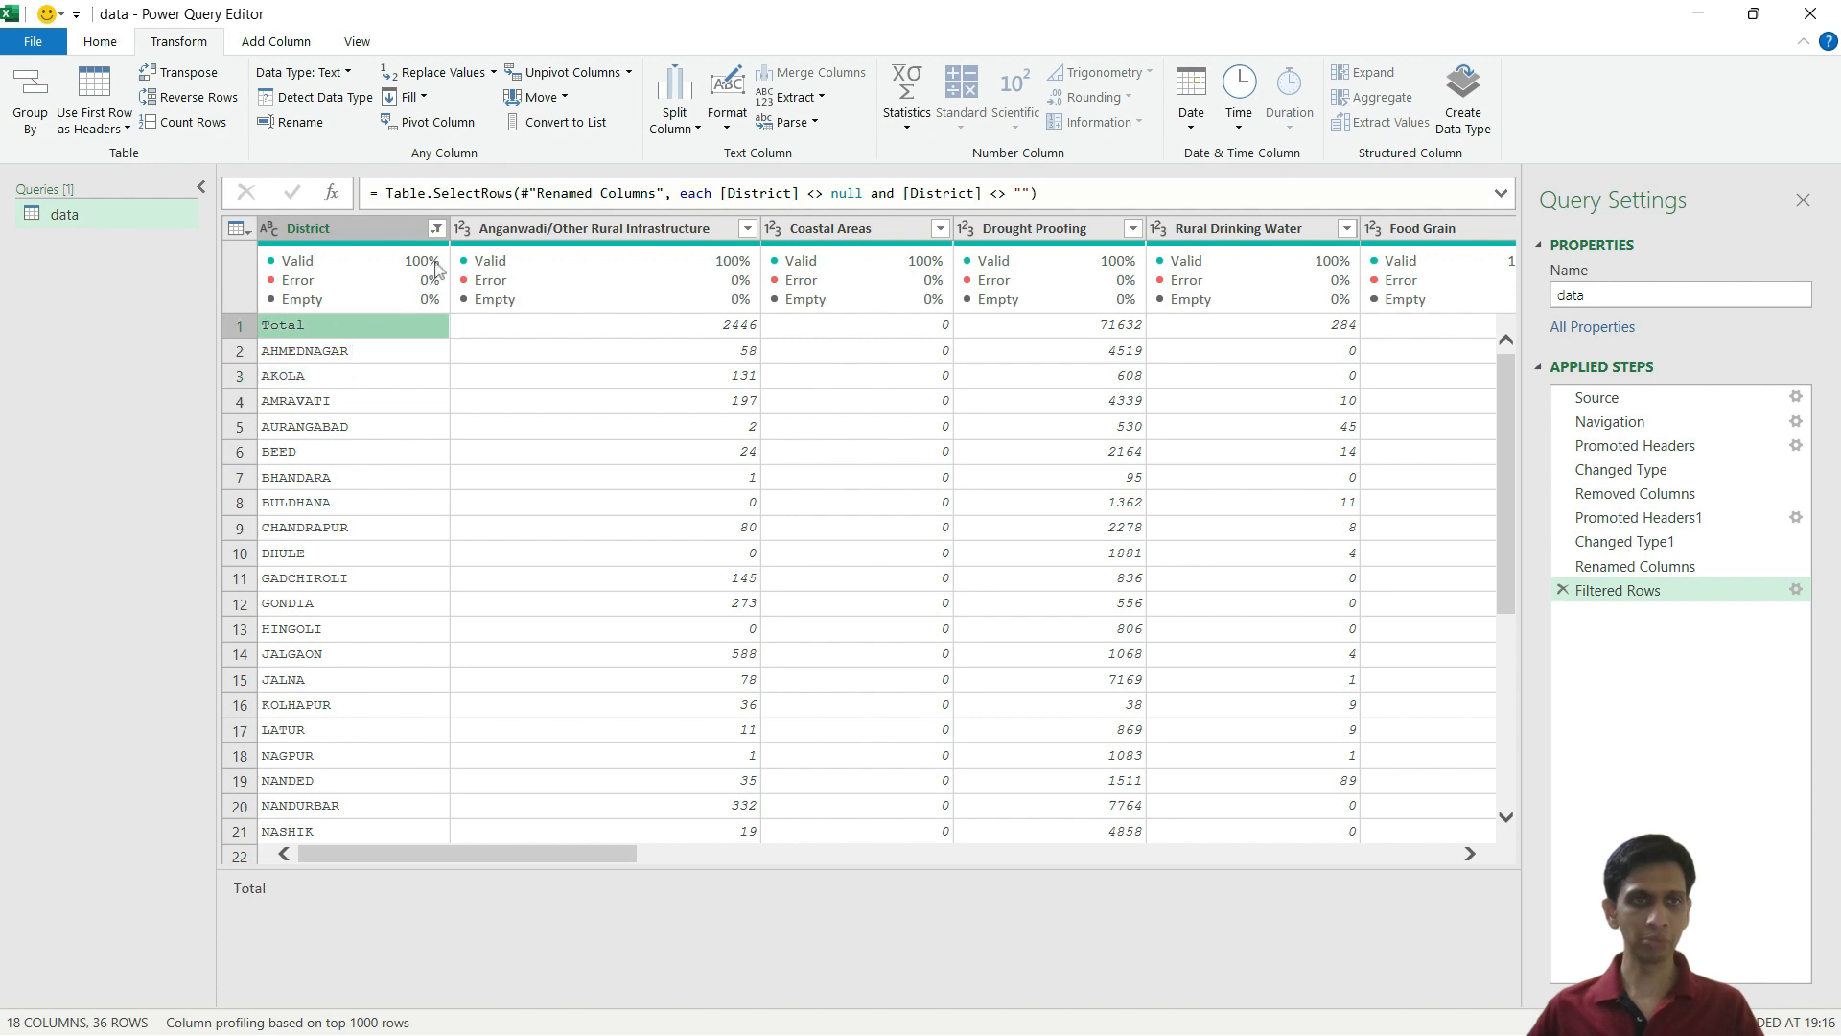
{"action": "left_click", "coordinate": [438, 230]}
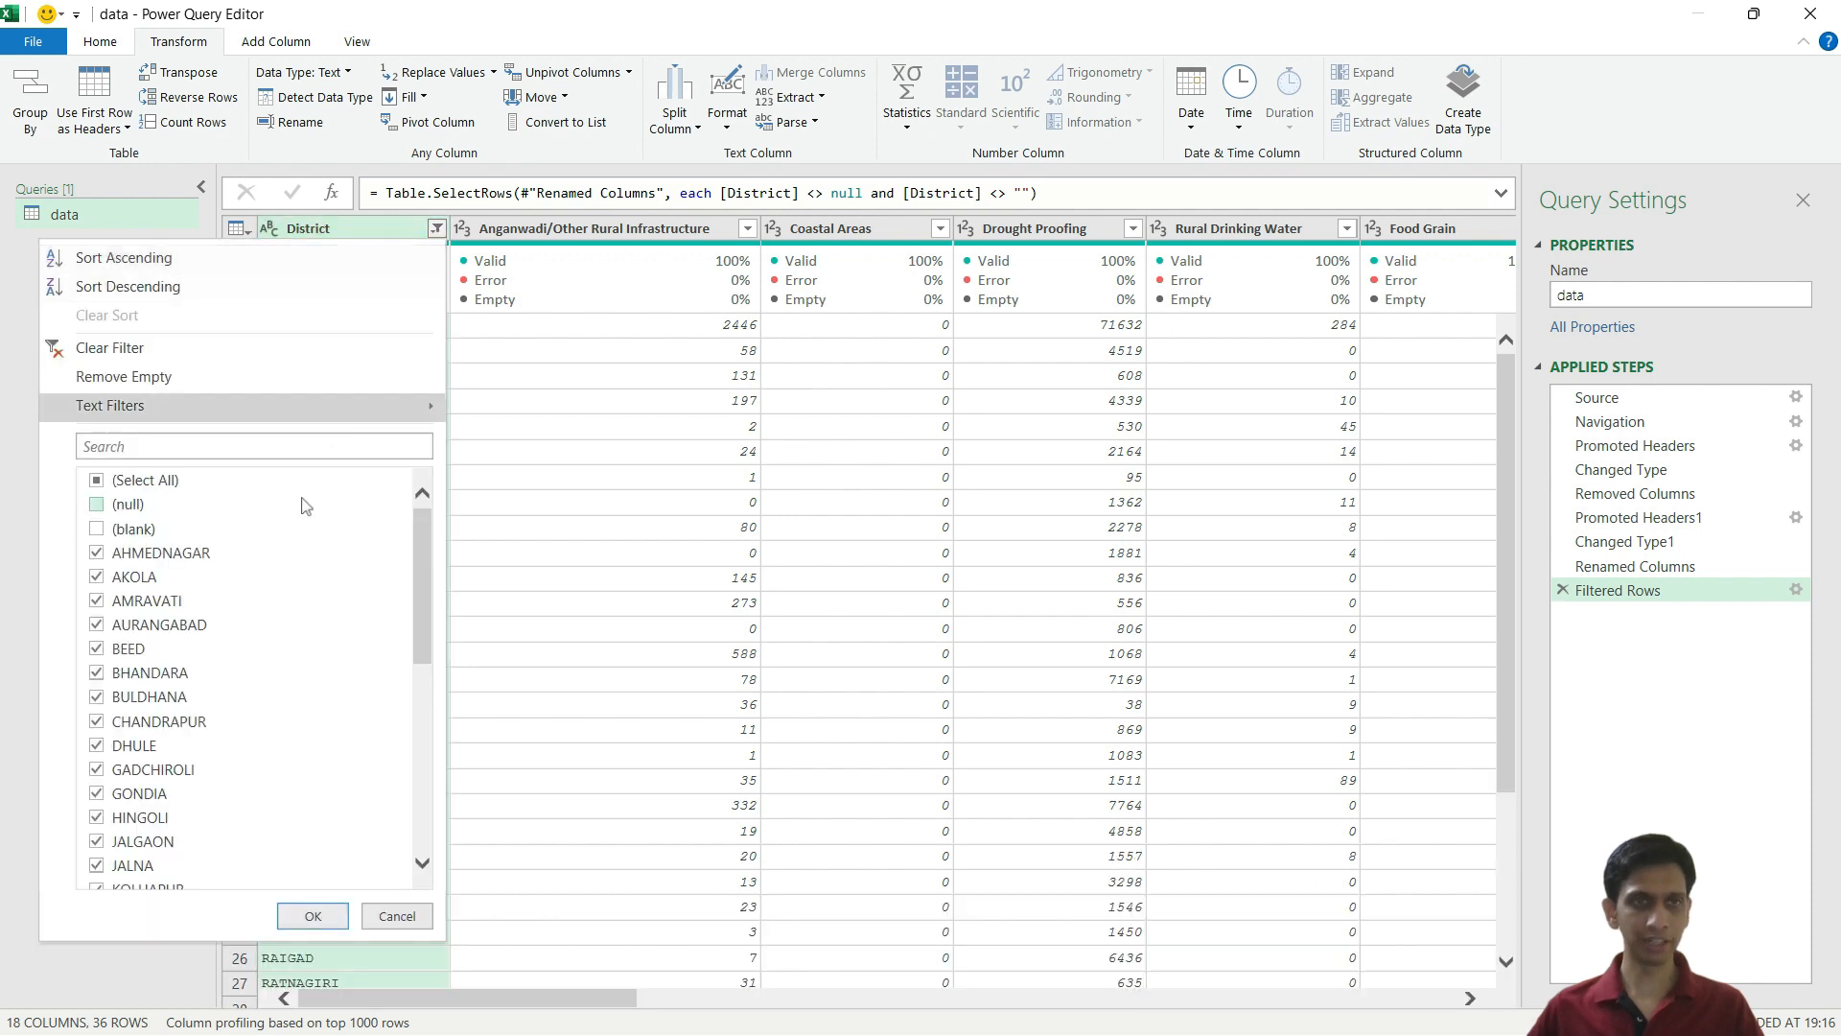
{"action": "mouse_move", "coordinate": [360, 403]}
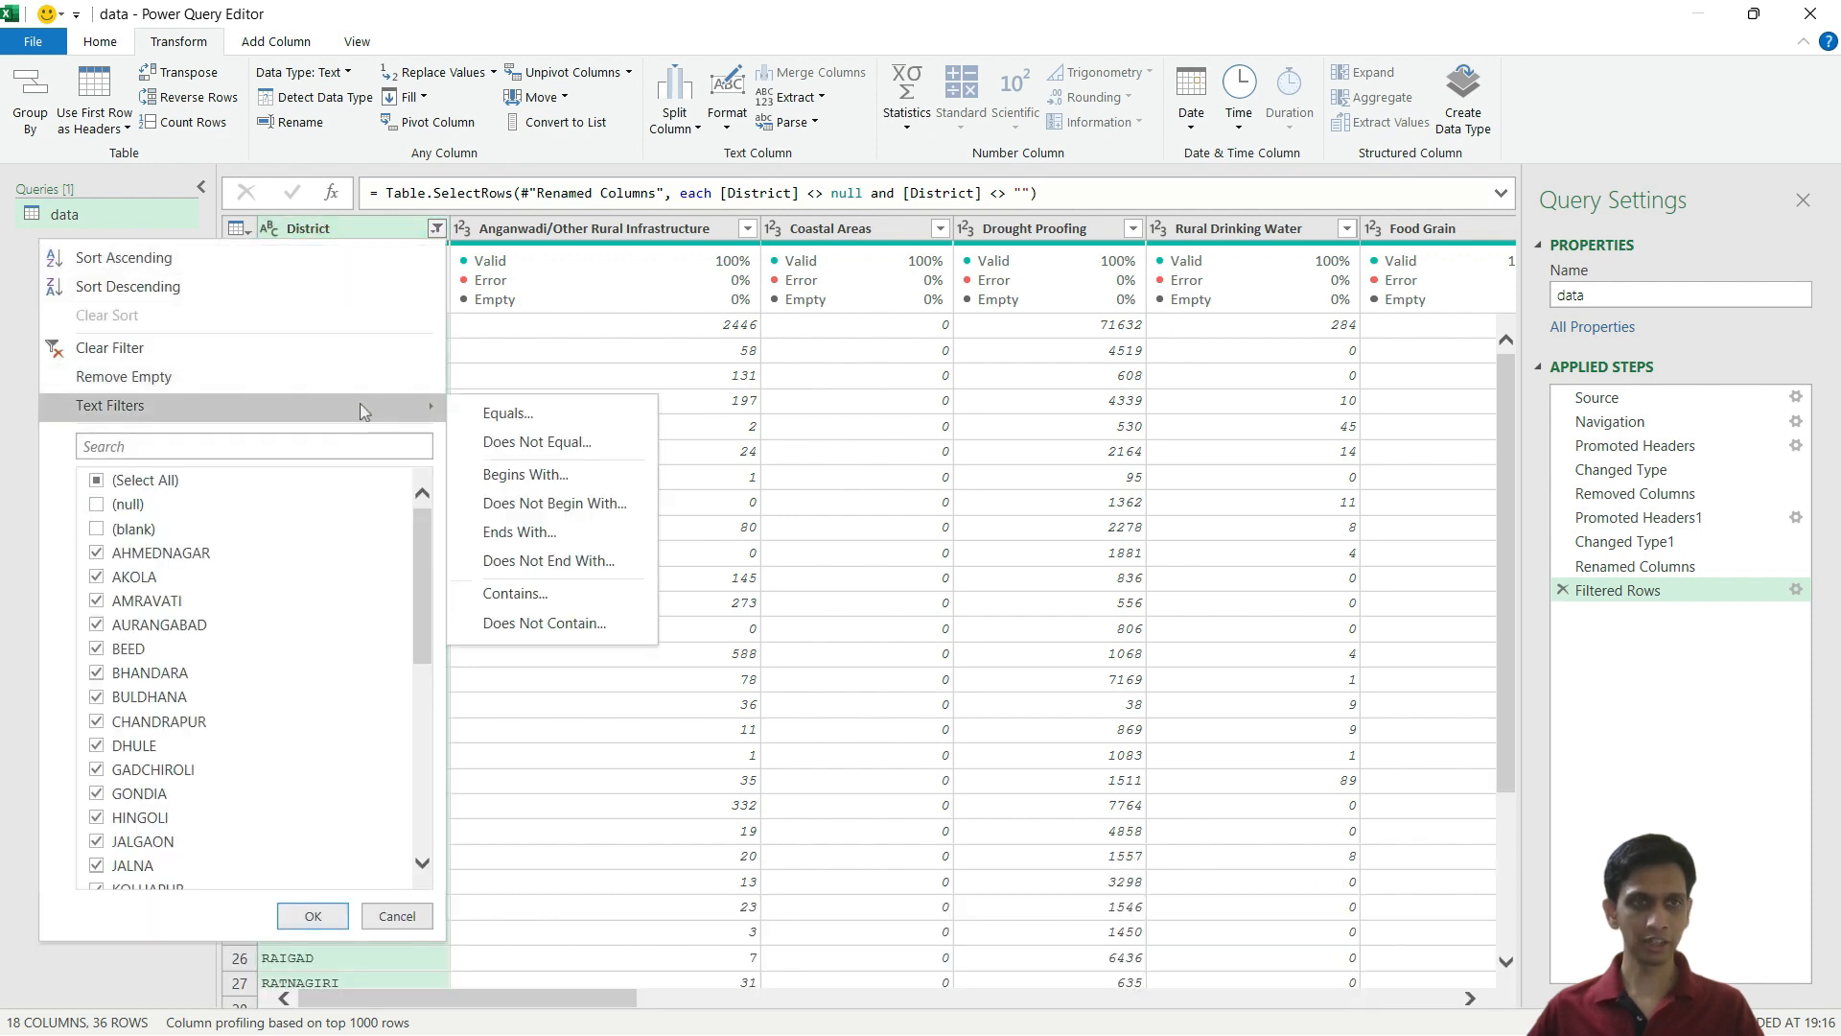
{"action": "left_click", "coordinate": [567, 443]}
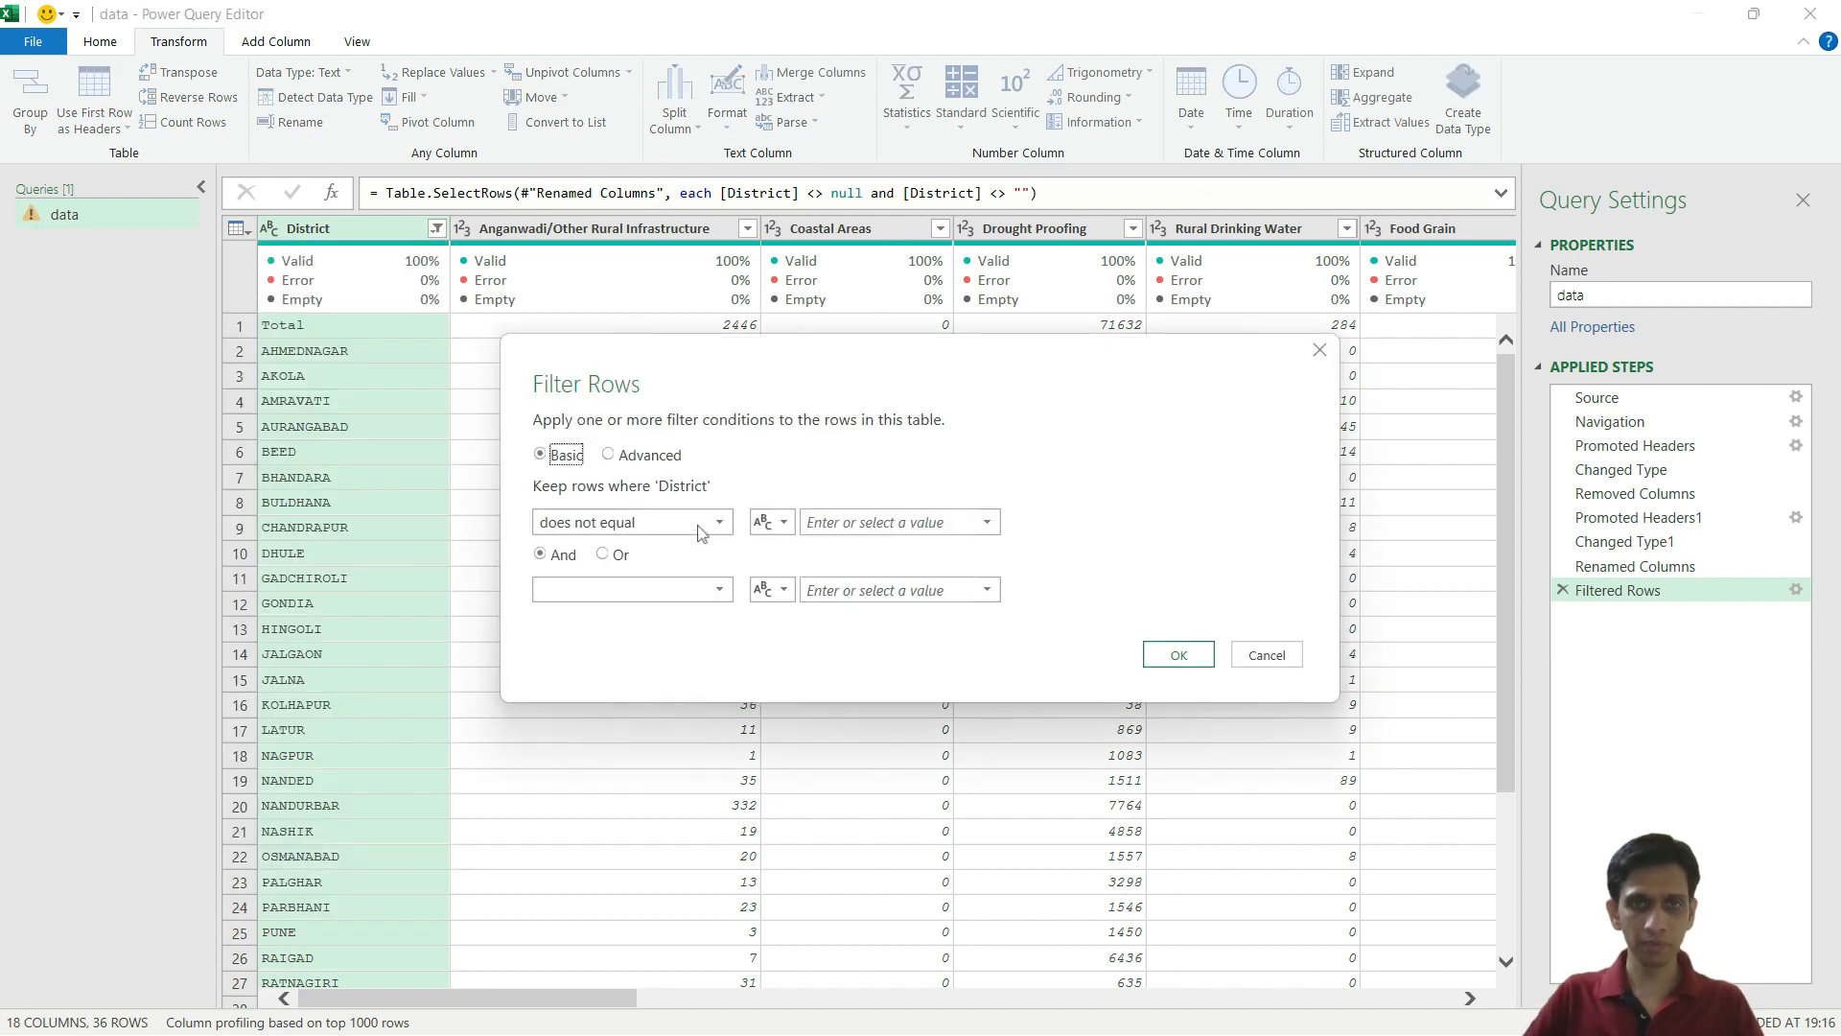
{"action": "left_click", "coordinate": [911, 522]}
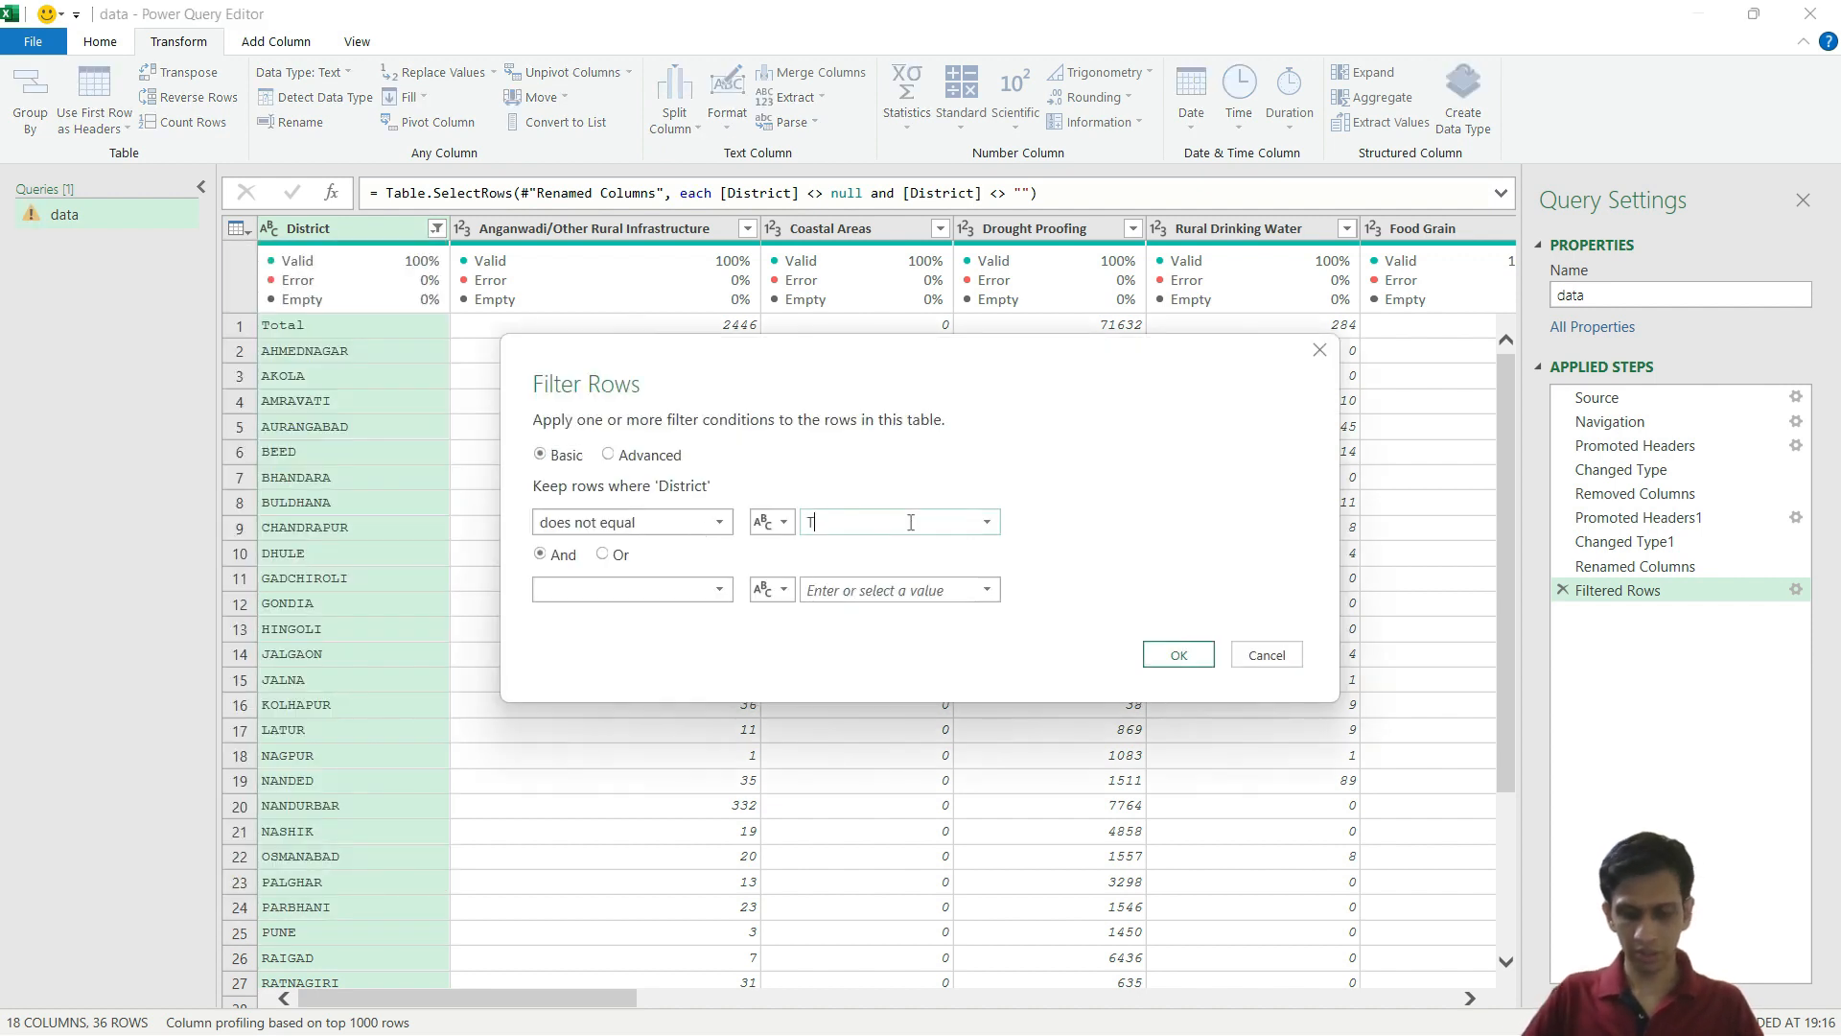
{"action": "type", "text": "Tiot"}
{"action": "key", "text": "BackSpace"}
{"action": "key", "text": "BackSpace"}
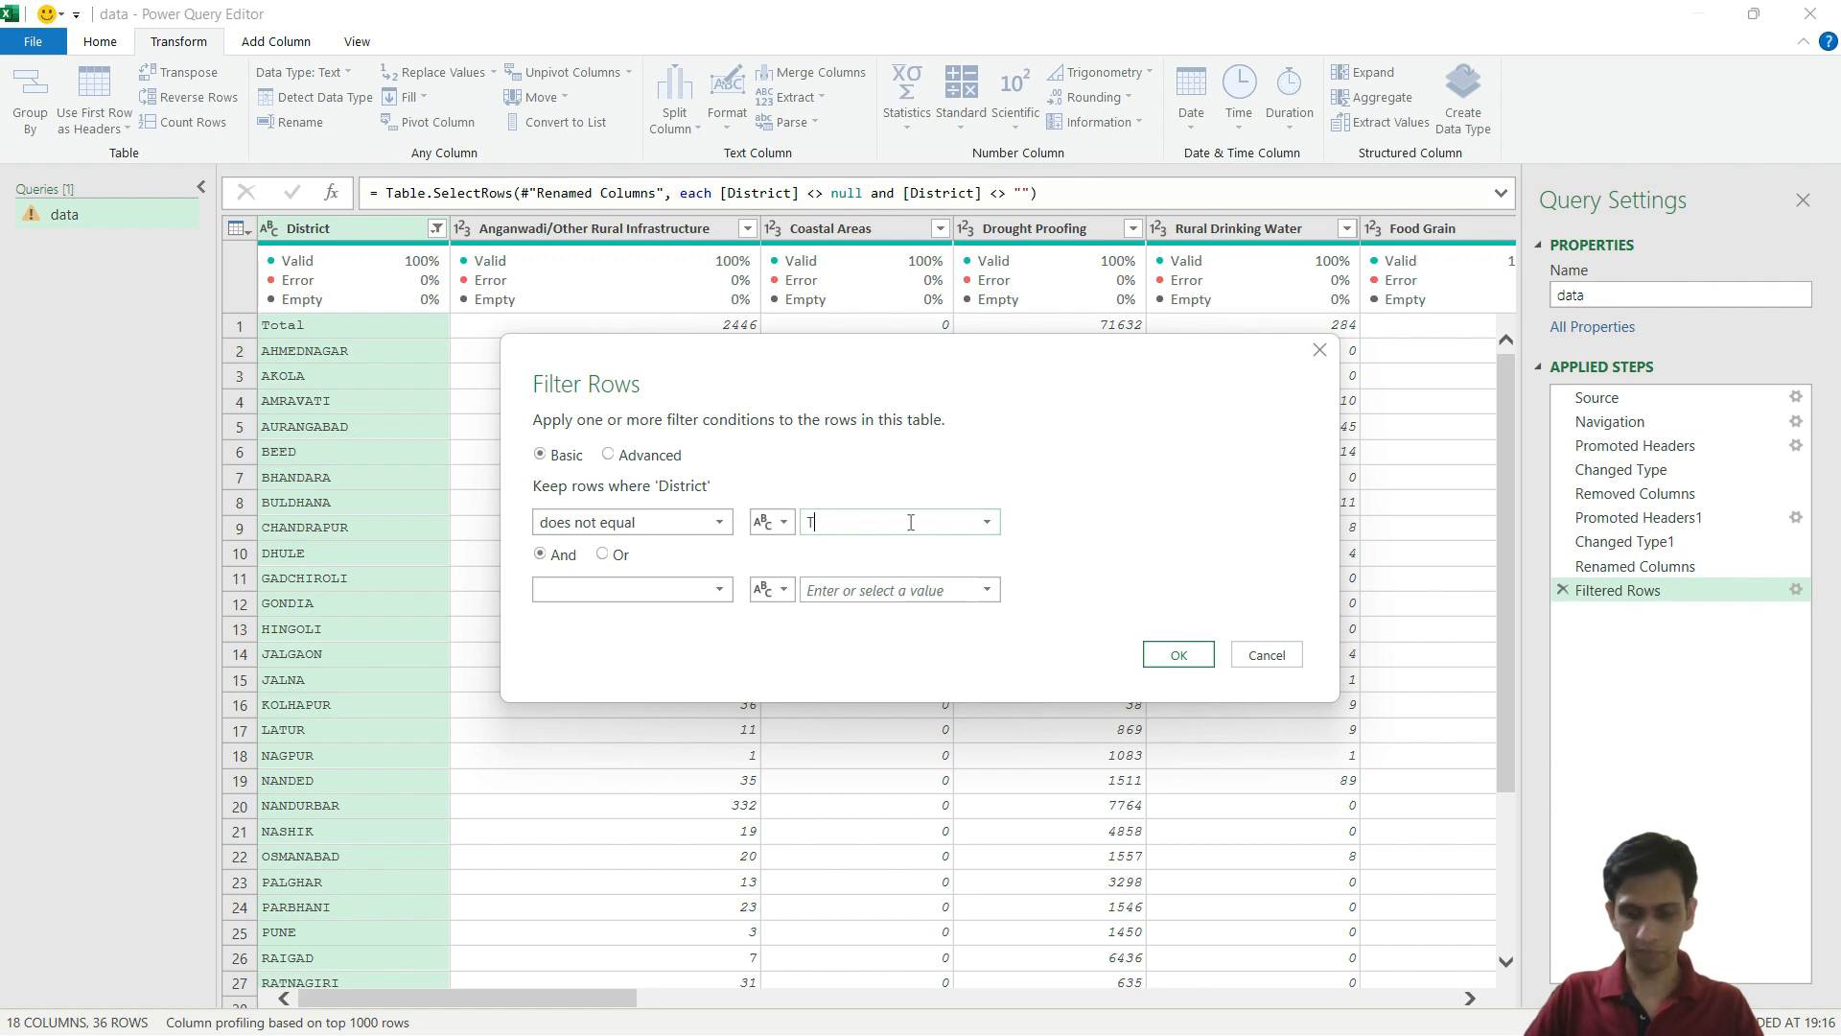
{"action": "left_click", "coordinate": [1184, 655]}
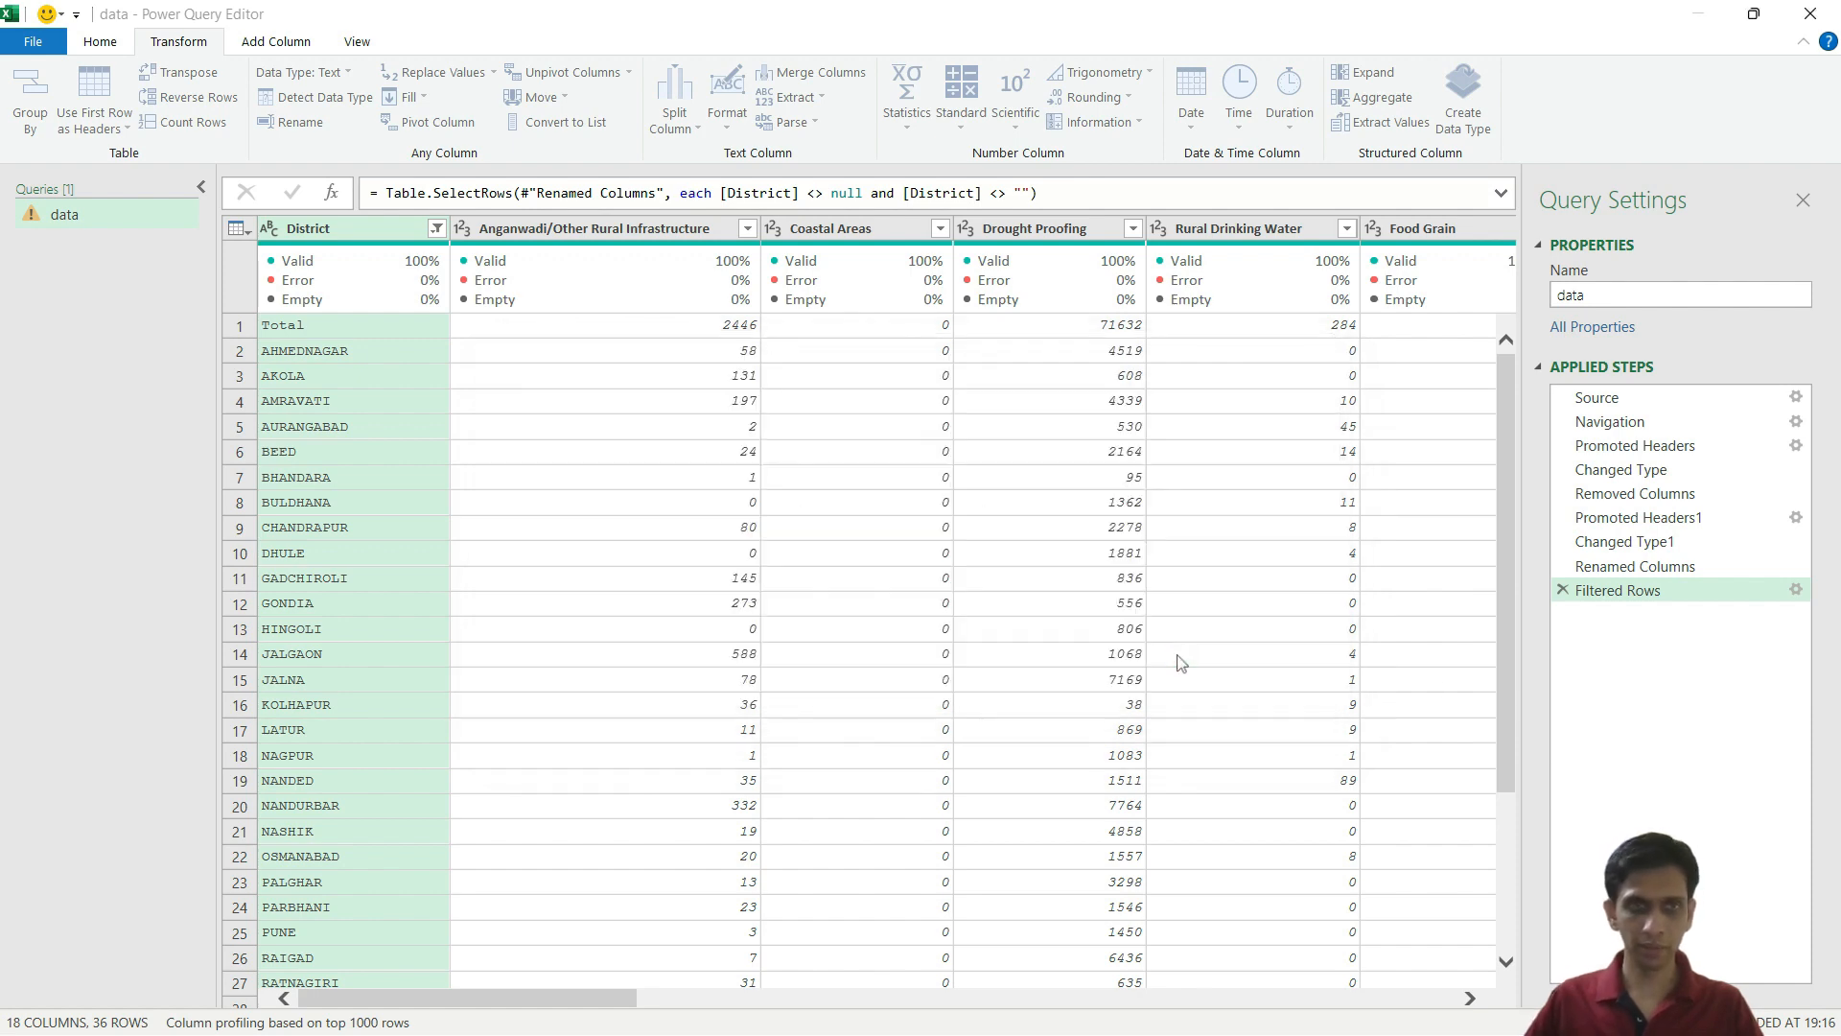
{"action": "left_click", "coordinate": [542, 450]}
{"action": "scroll", "coordinate": [553, 447], "scroll_direction": "down", "scroll_amount": 5}
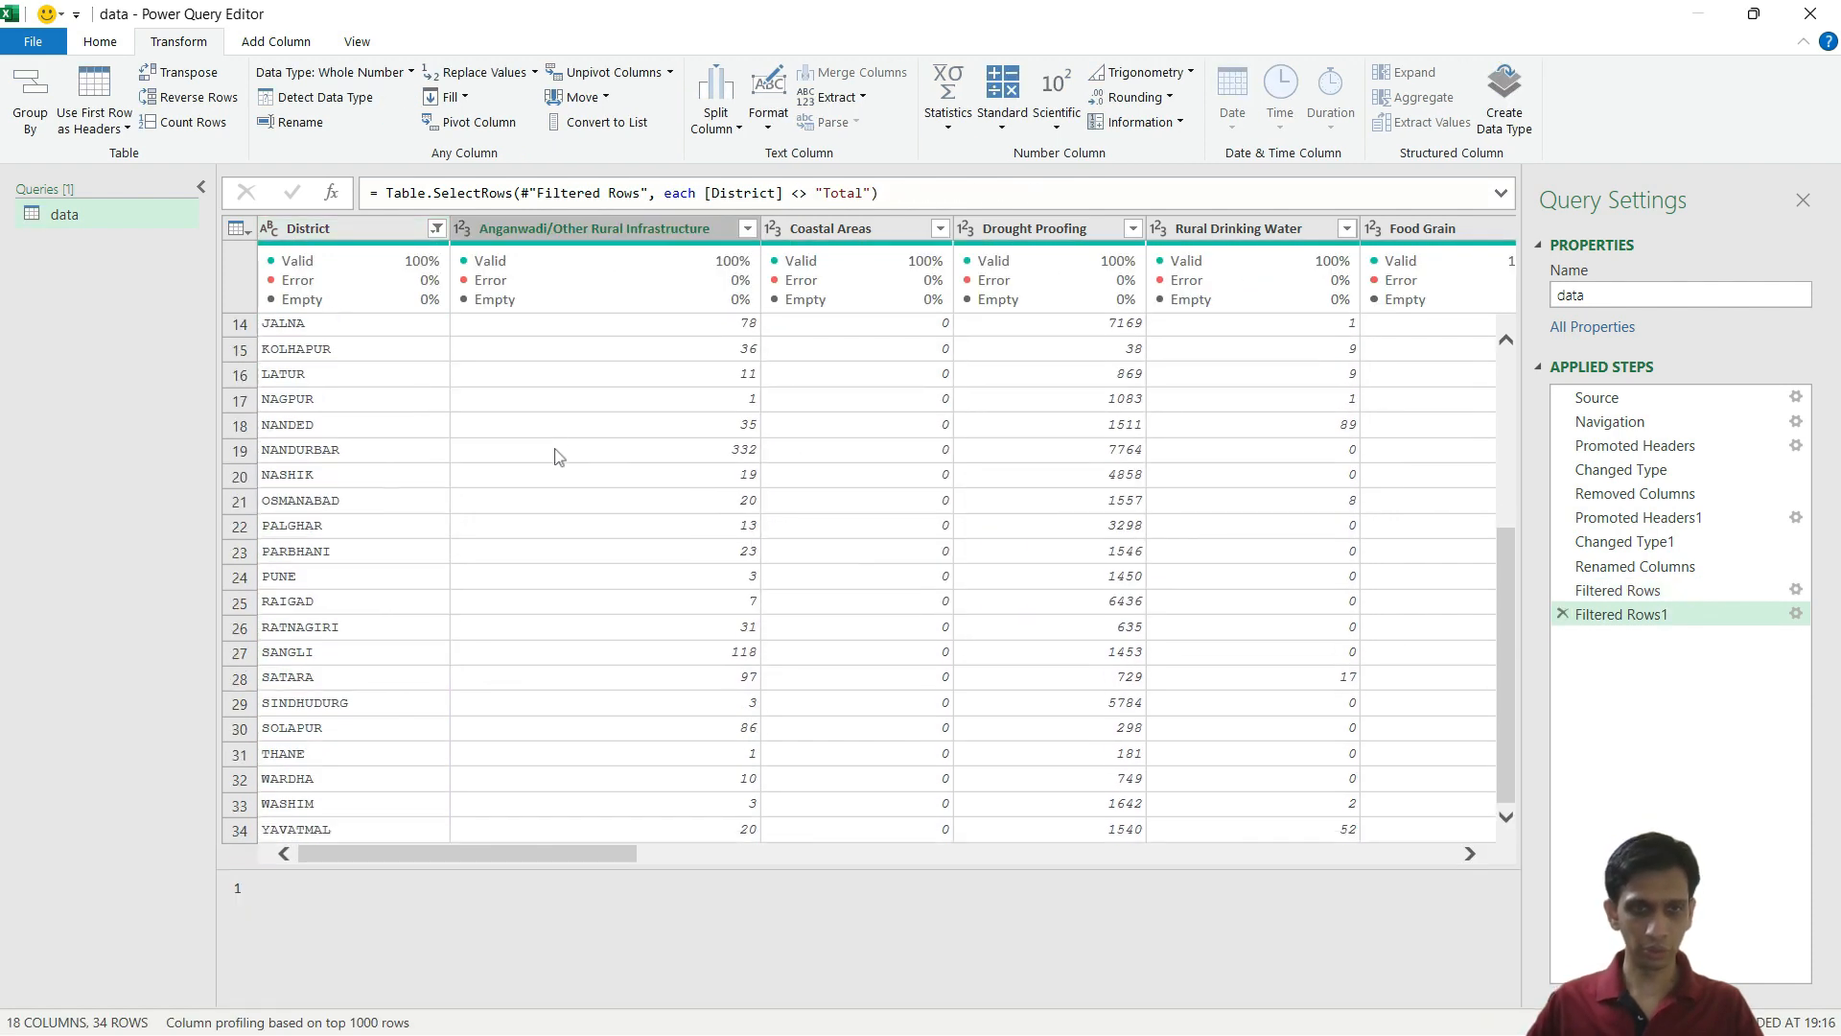
{"action": "scroll", "coordinate": [635, 588], "scroll_direction": "up", "scroll_amount": 5}
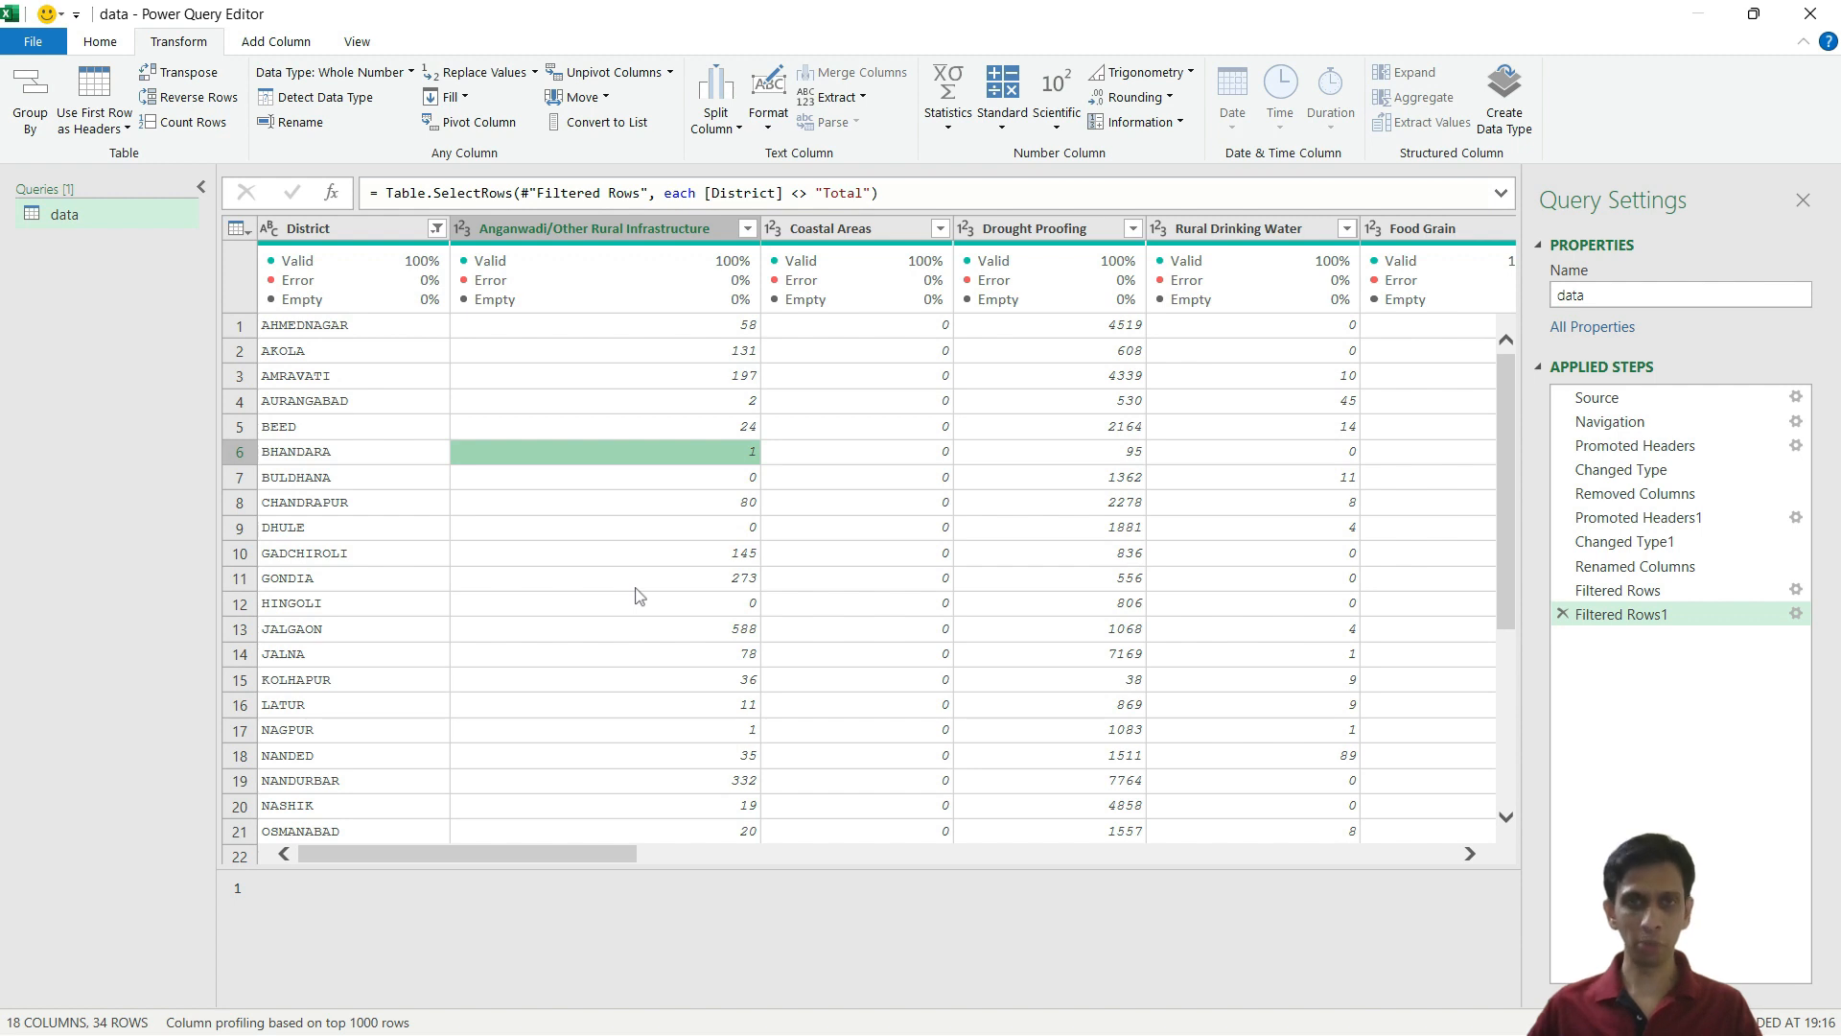
Review the filtered table's rows and its work category columns through to Renovation of Traditional Water Bodies.
{"action": "scroll", "coordinate": [582, 419], "scroll_direction": "down", "scroll_amount": 5}
{"action": "scroll", "coordinate": [582, 419], "scroll_direction": "up", "scroll_amount": 5}
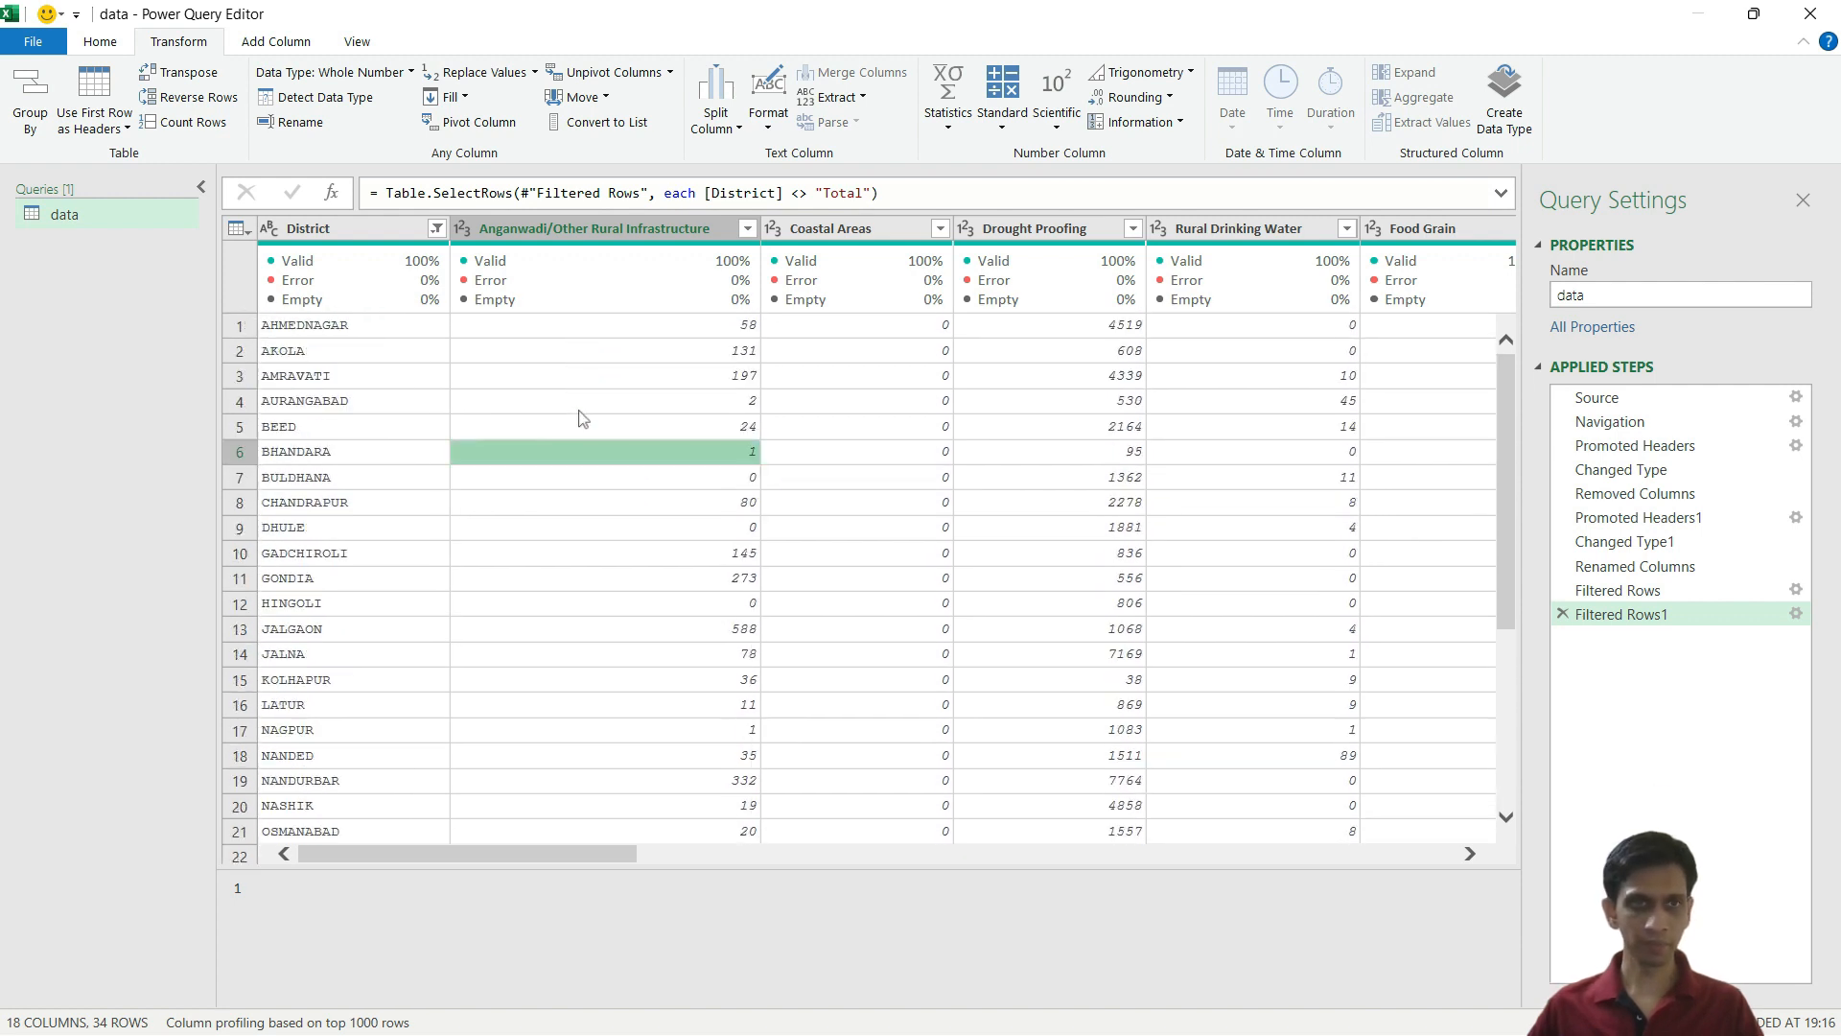
{"action": "left_click", "coordinate": [613, 331]}
{"action": "left_click", "coordinate": [845, 414]}
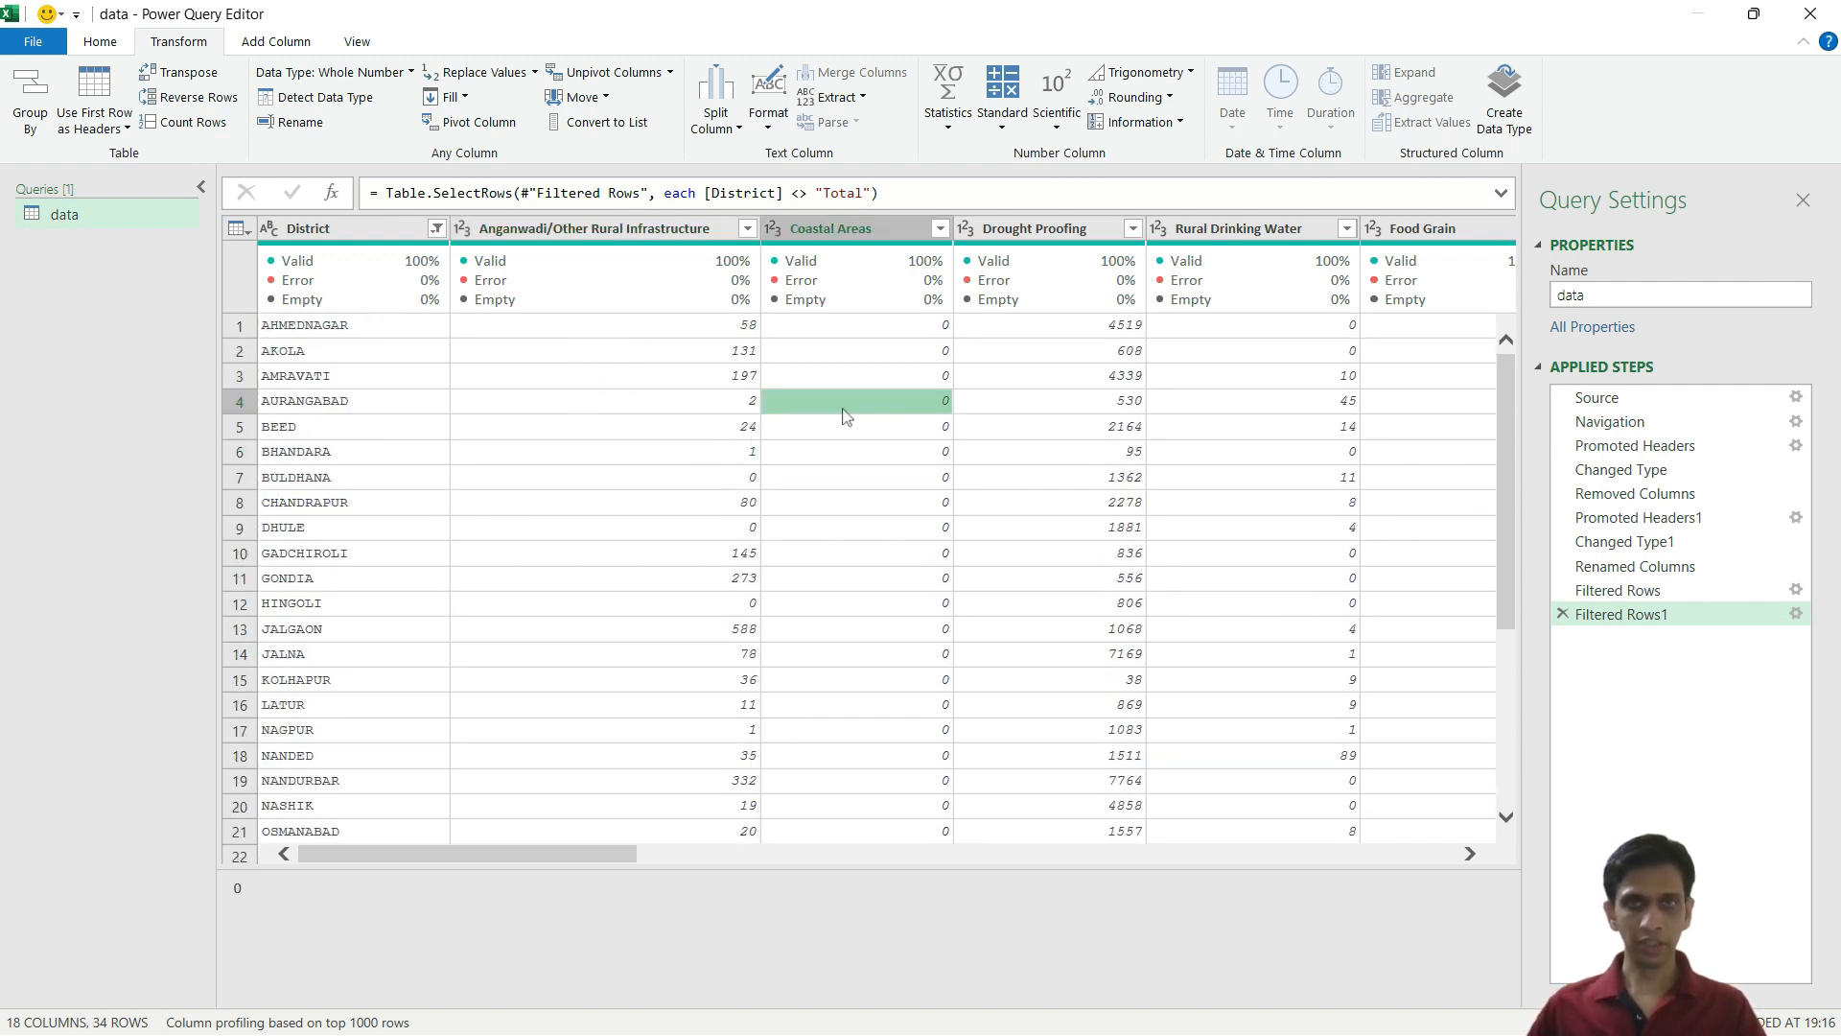
{"action": "key", "text": "Right"}
{"action": "key", "text": "Right"}
{"action": "key", "text": "Right"}
{"action": "key", "text": "Right"}
{"action": "key", "text": "Right"}
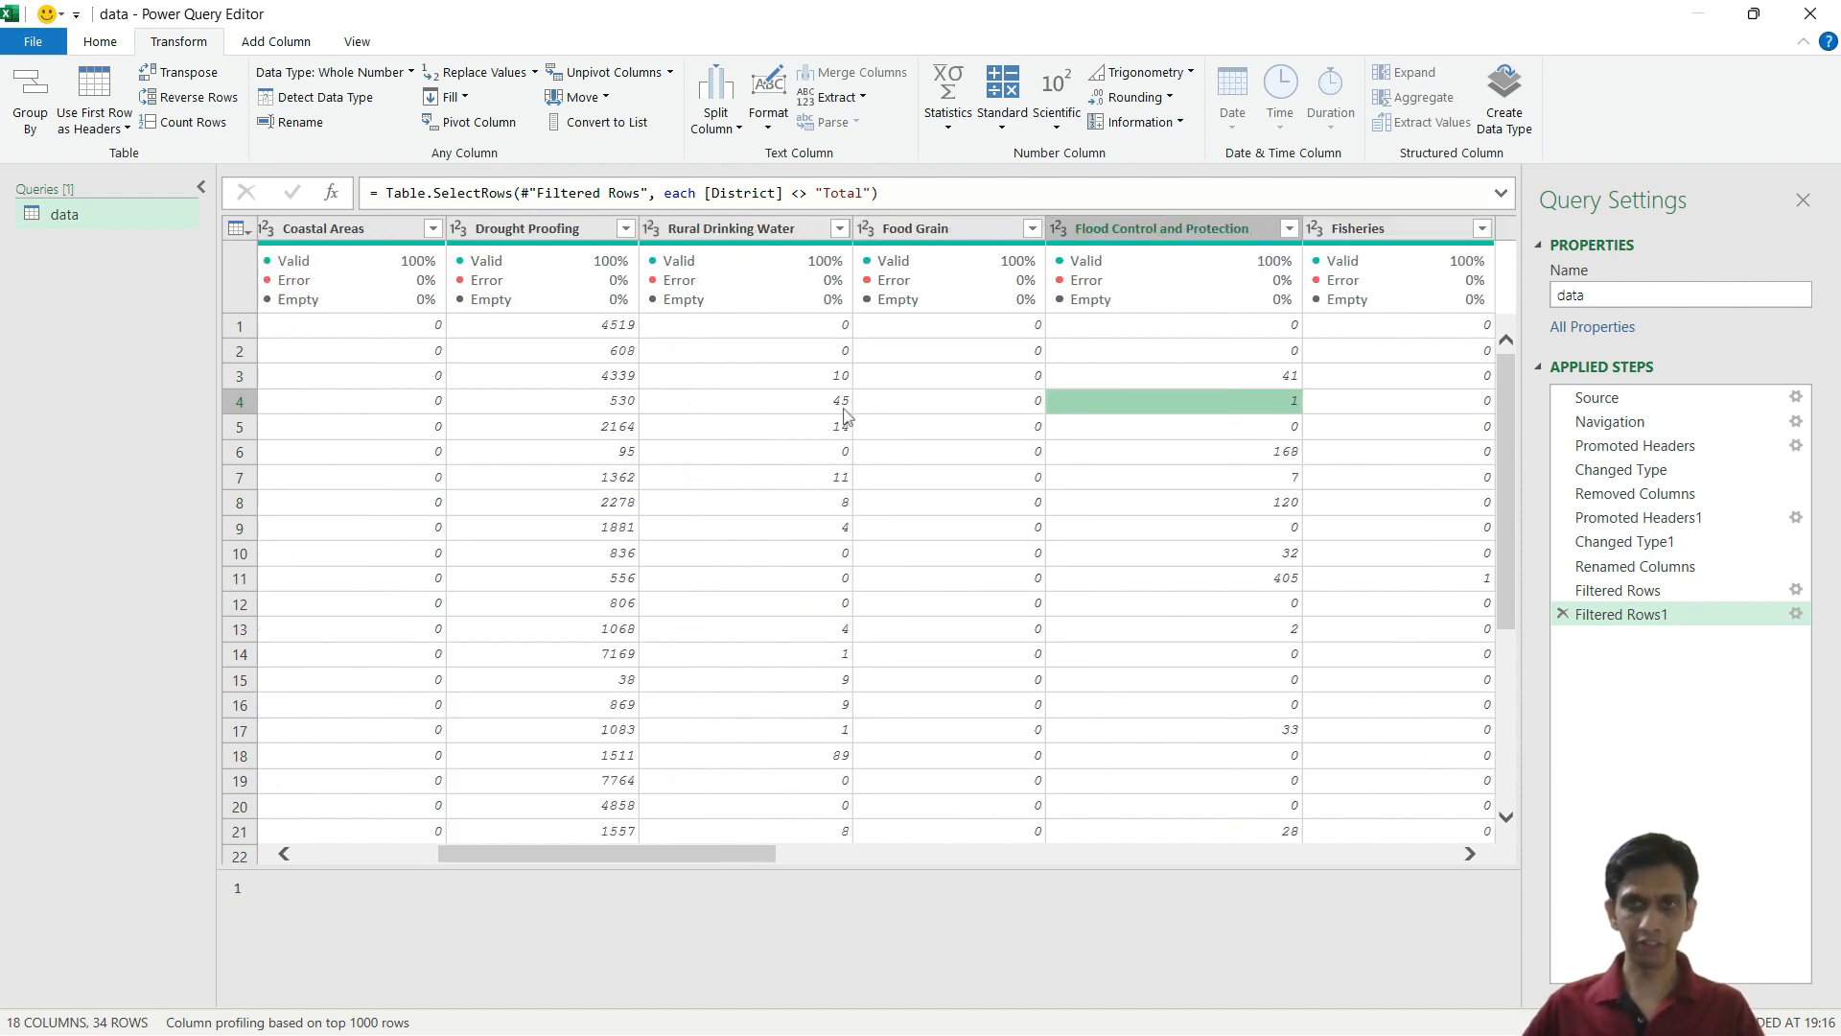
{"action": "key", "text": "Right"}
{"action": "key", "text": "Right"}
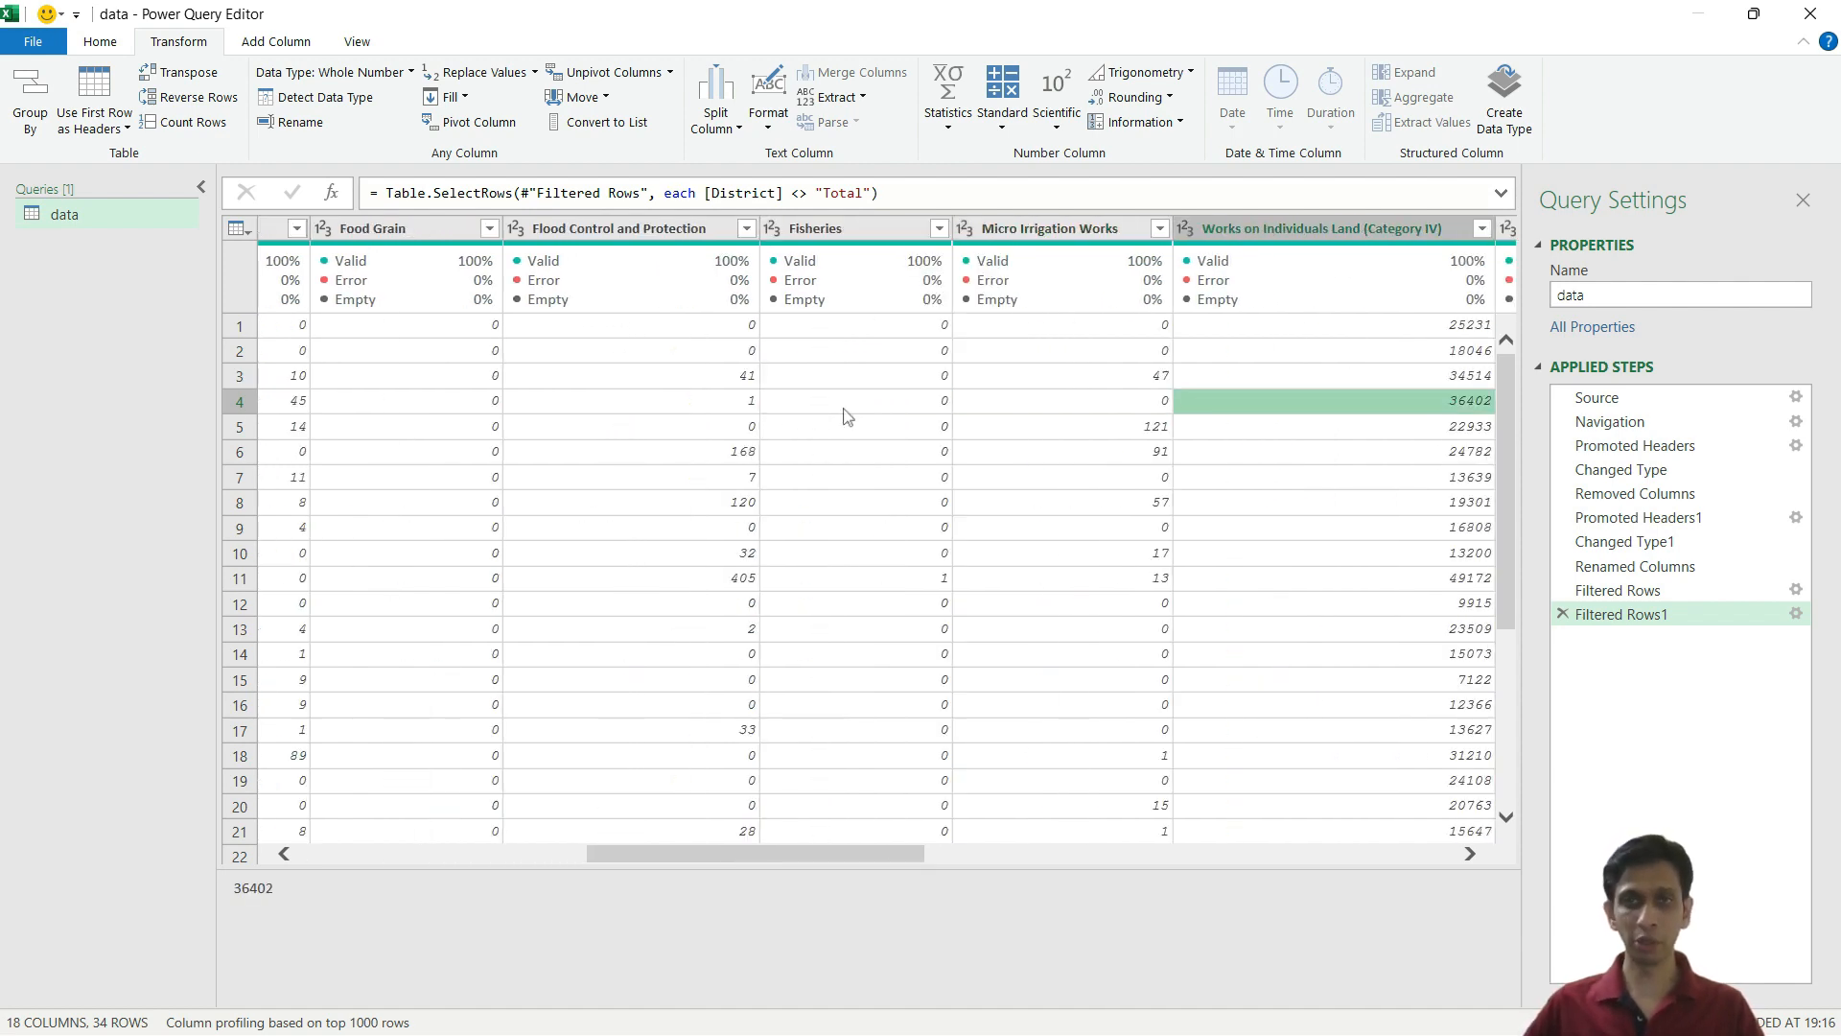
{"action": "key", "text": "End"}
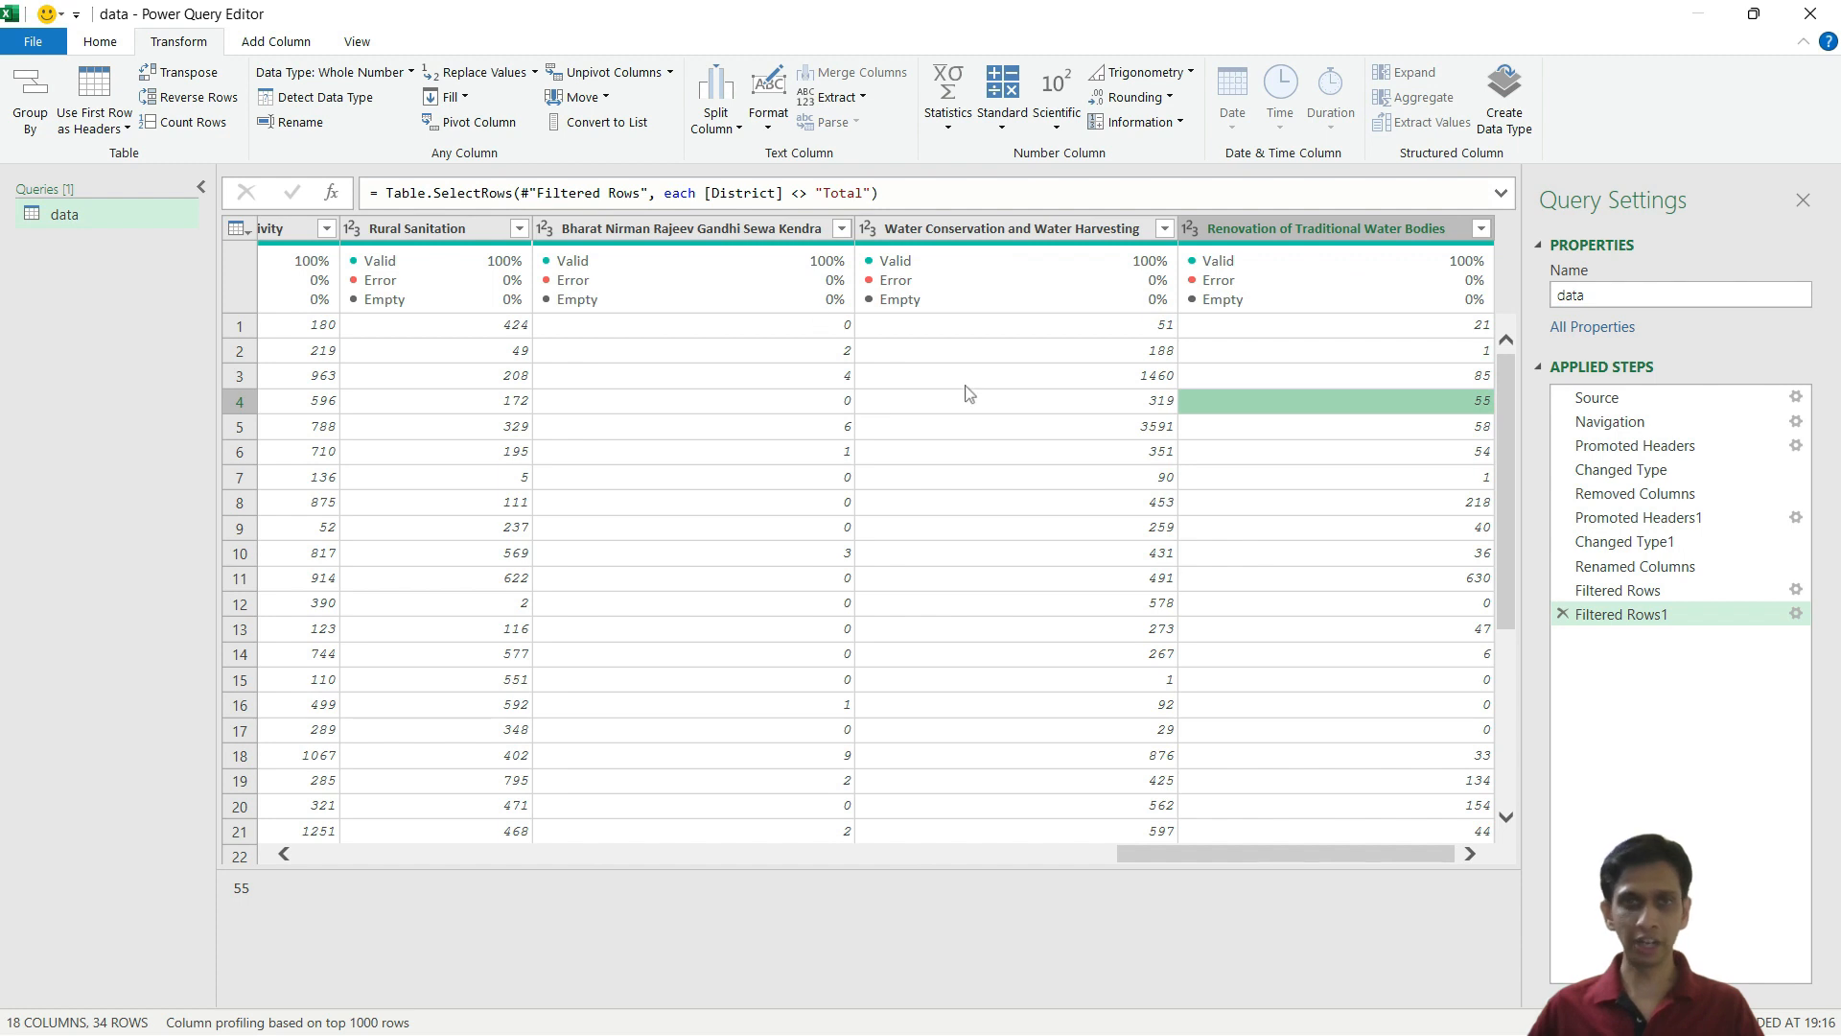
{"action": "left_click", "coordinate": [968, 385]}
{"action": "key", "text": "Home"}
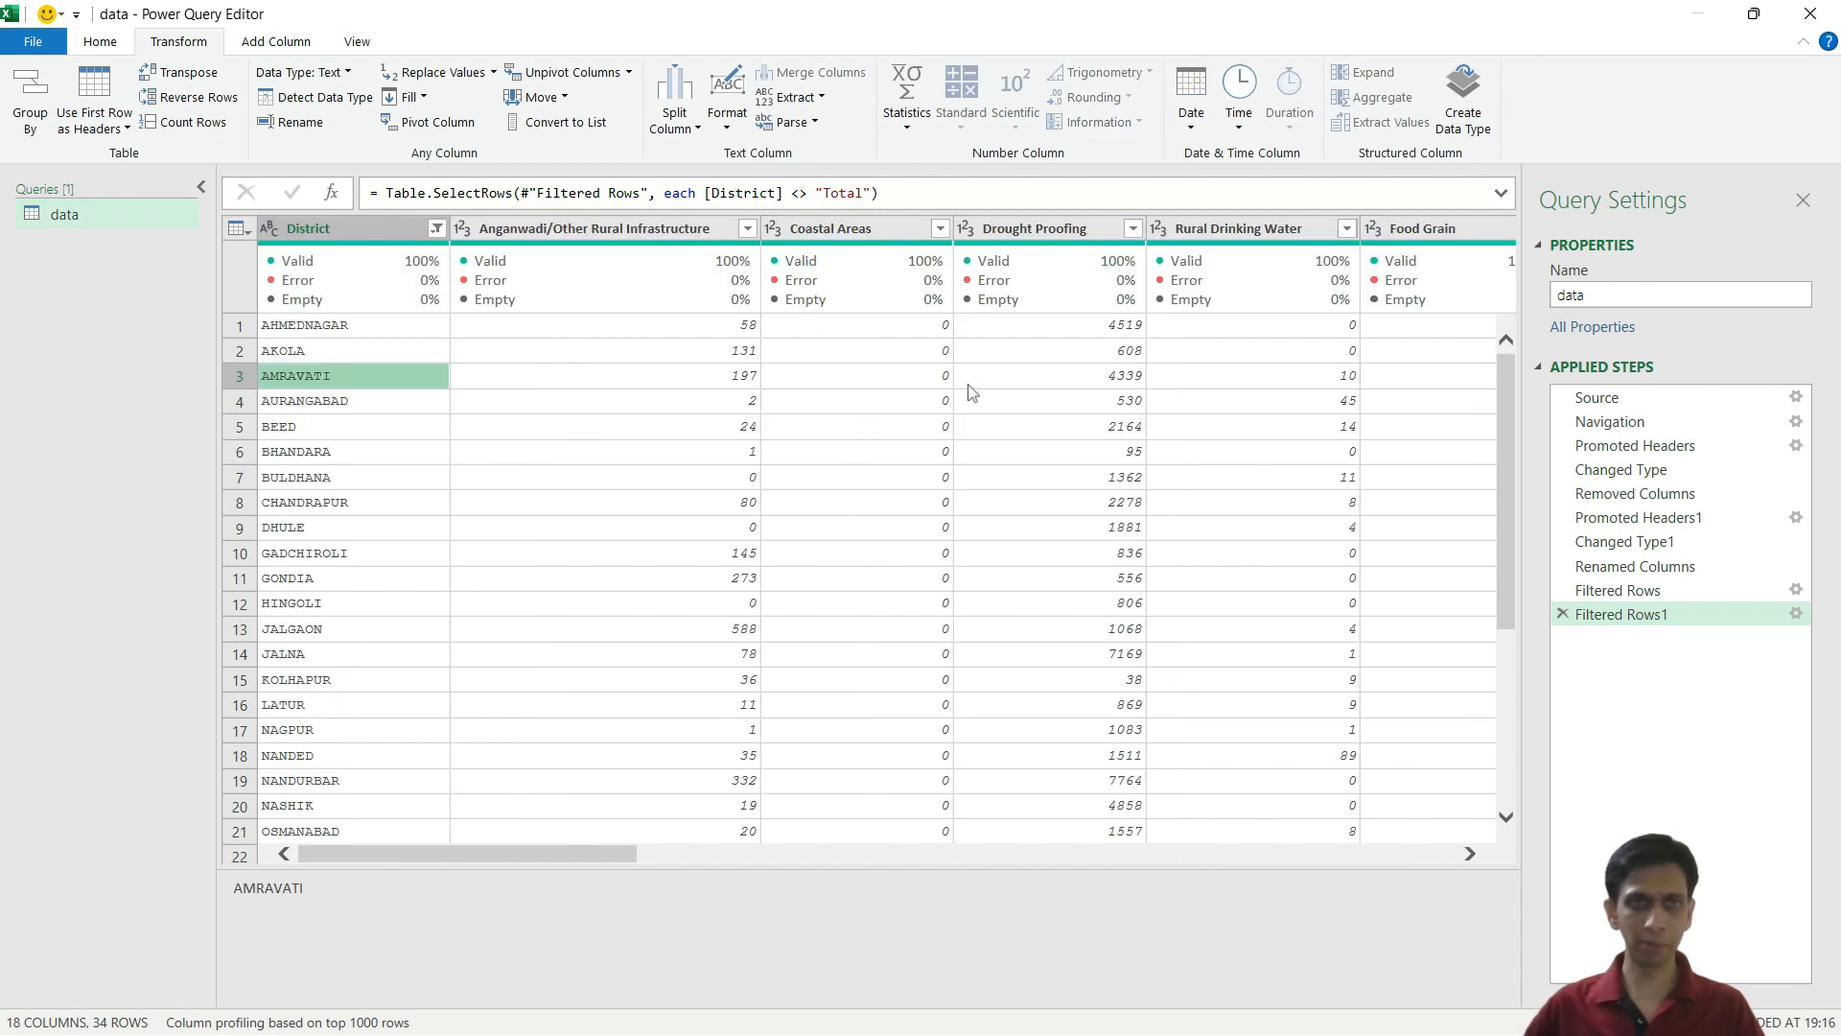
Compare the District column with the work category columns, starting at Anganwadi/Other Rural Infrastructure.
{"action": "left_click", "coordinate": [343, 237]}
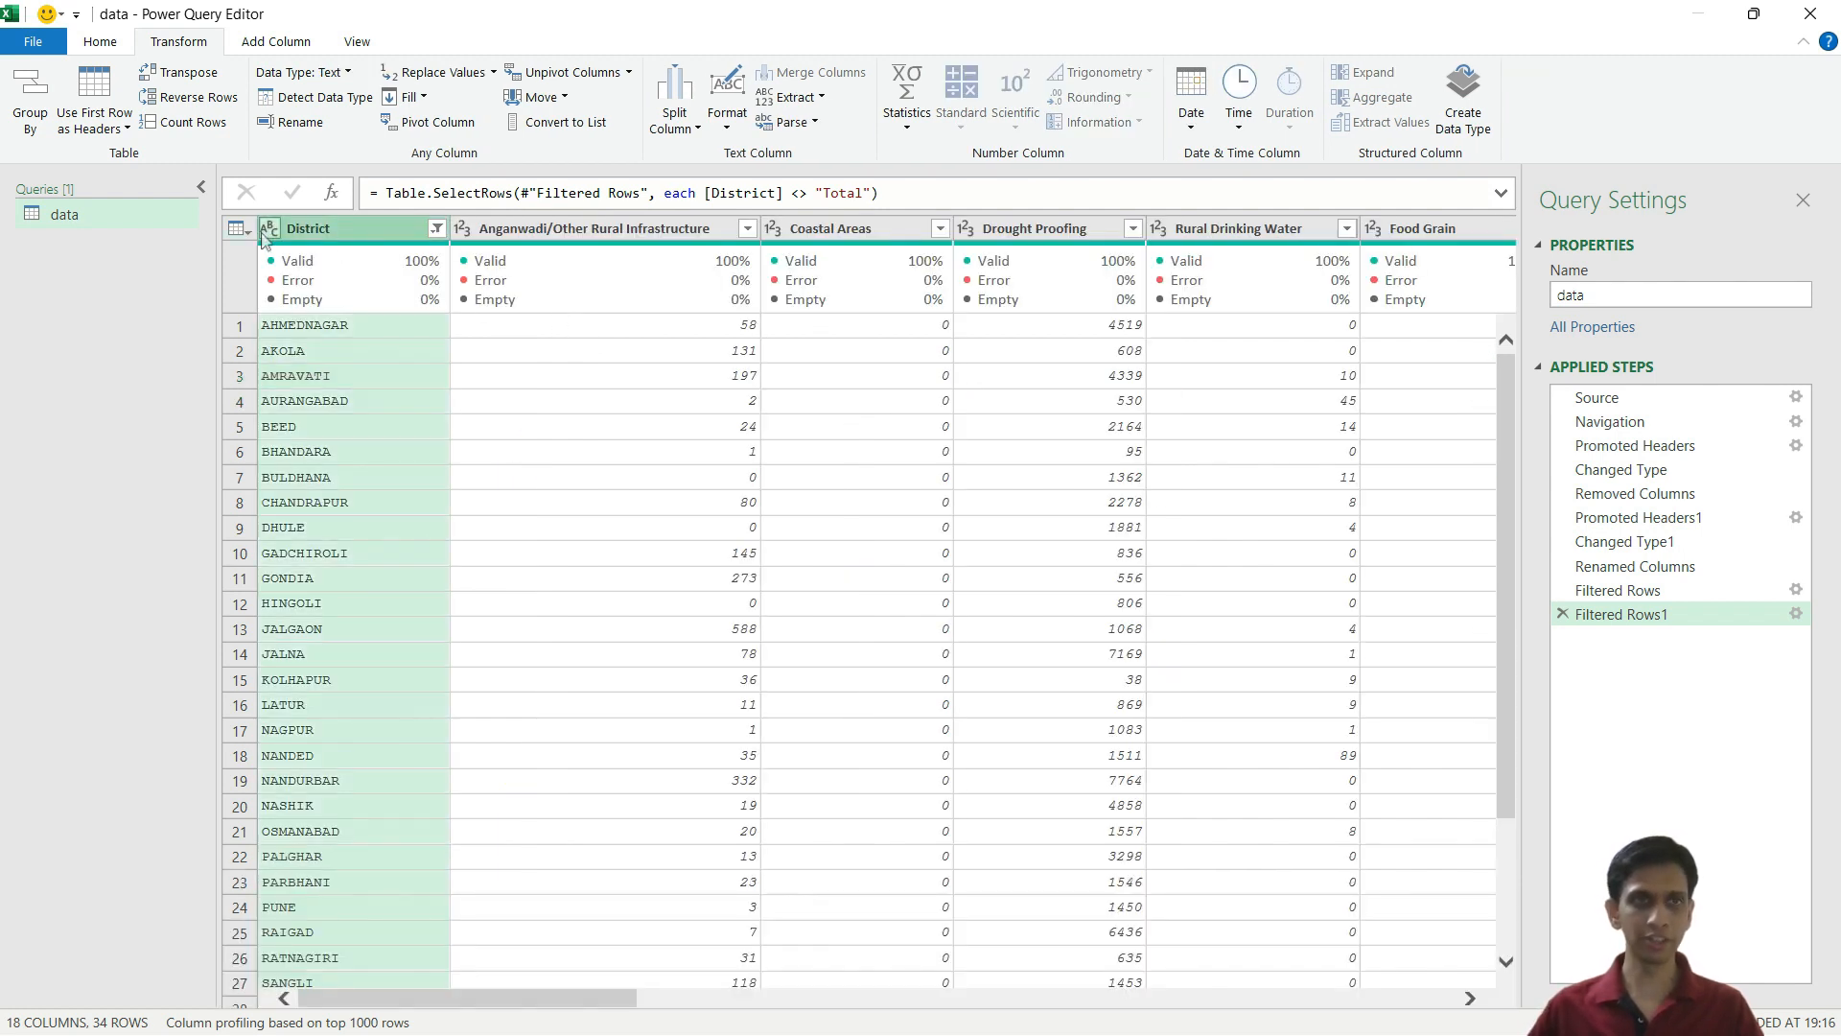
{"action": "left_click", "coordinate": [700, 479]}
{"action": "left_click", "coordinate": [615, 232]}
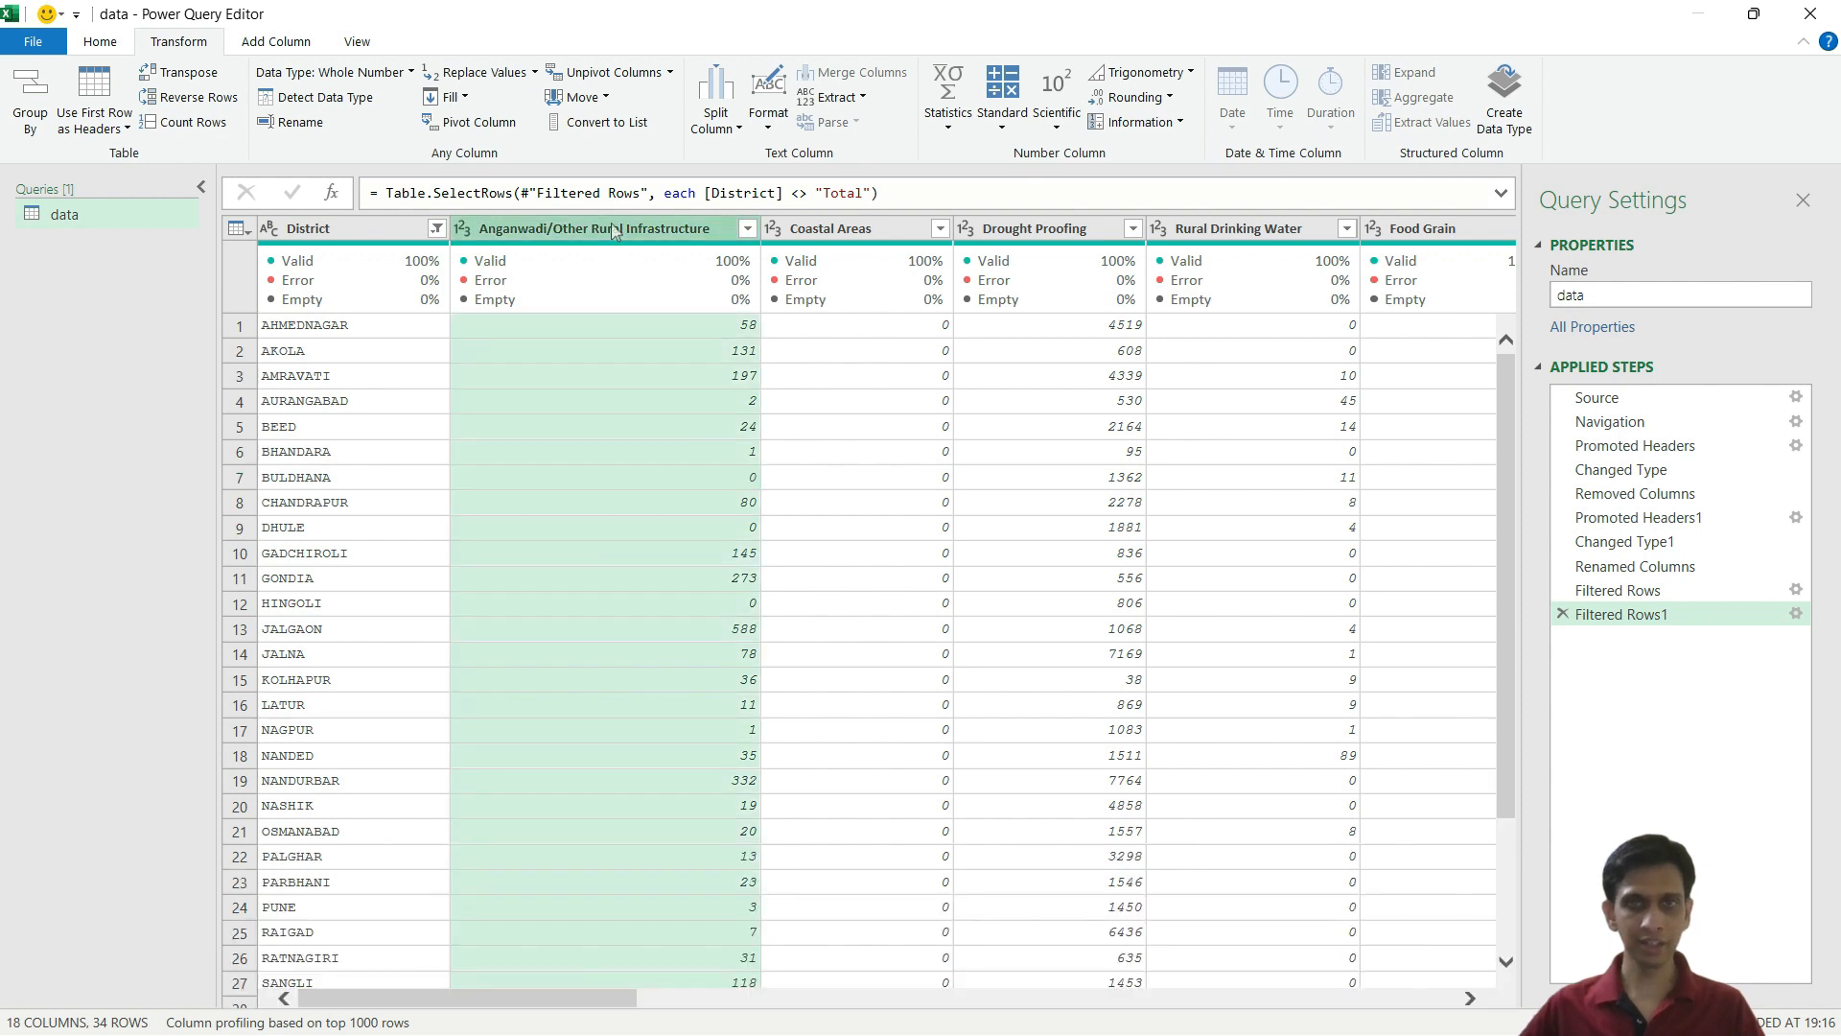
{"action": "key", "text": "shift+Right"}
{"action": "key", "text": "shift+Right"}
{"action": "key", "text": "shift+Right"}
{"action": "key", "text": "Left"}
{"action": "key", "text": "Left"}
{"action": "key", "text": "Left"}
{"action": "key", "text": "Left"}
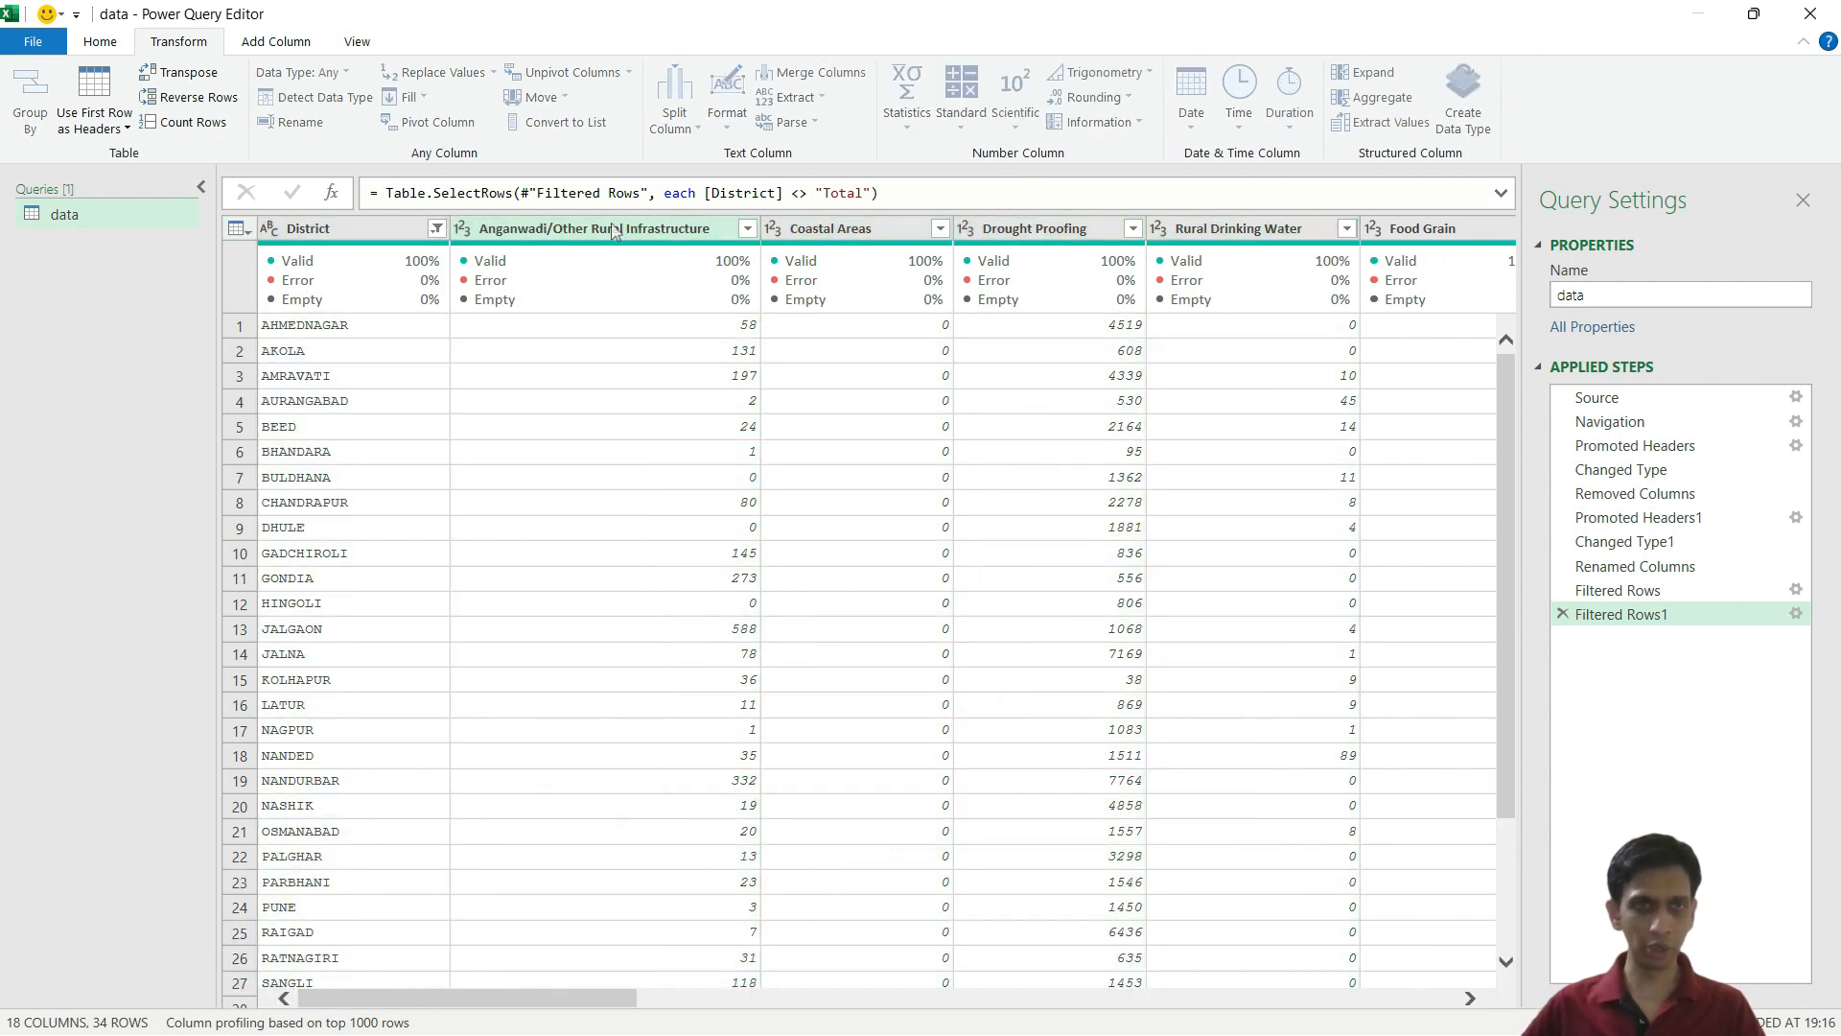
{"action": "key", "text": "Right"}
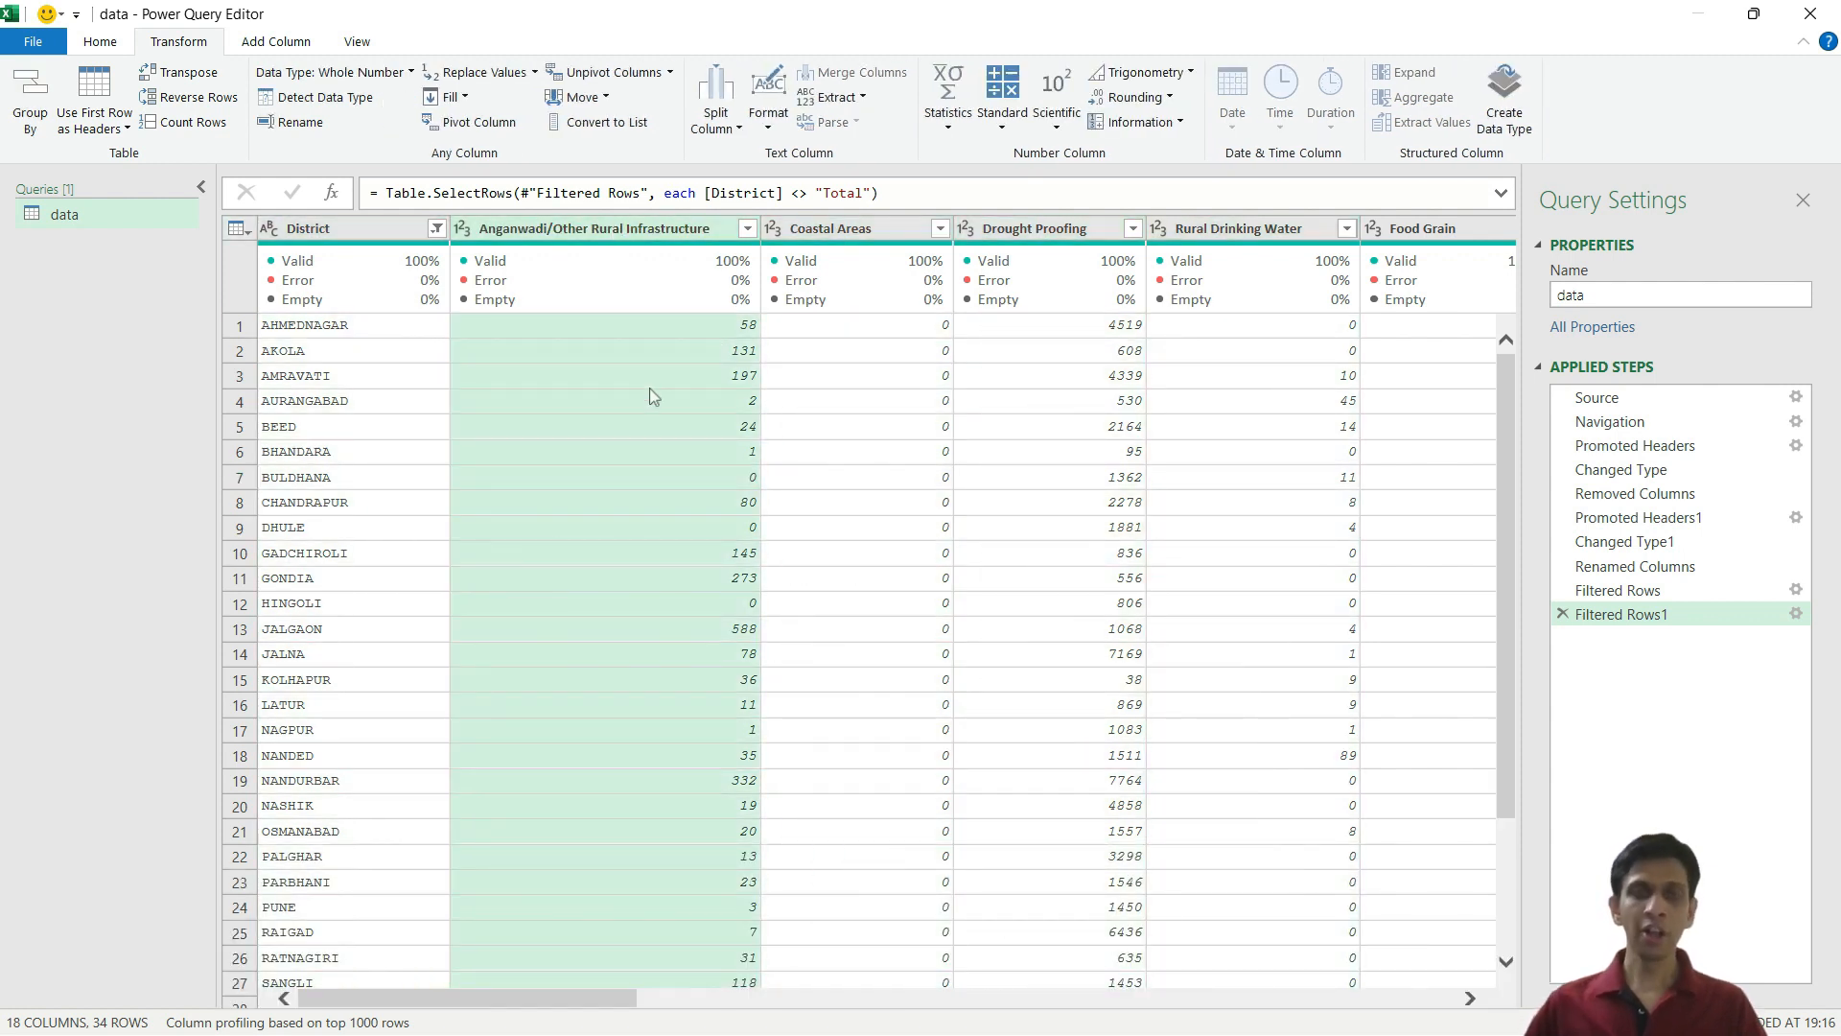
{"action": "left_click", "coordinate": [614, 401]}
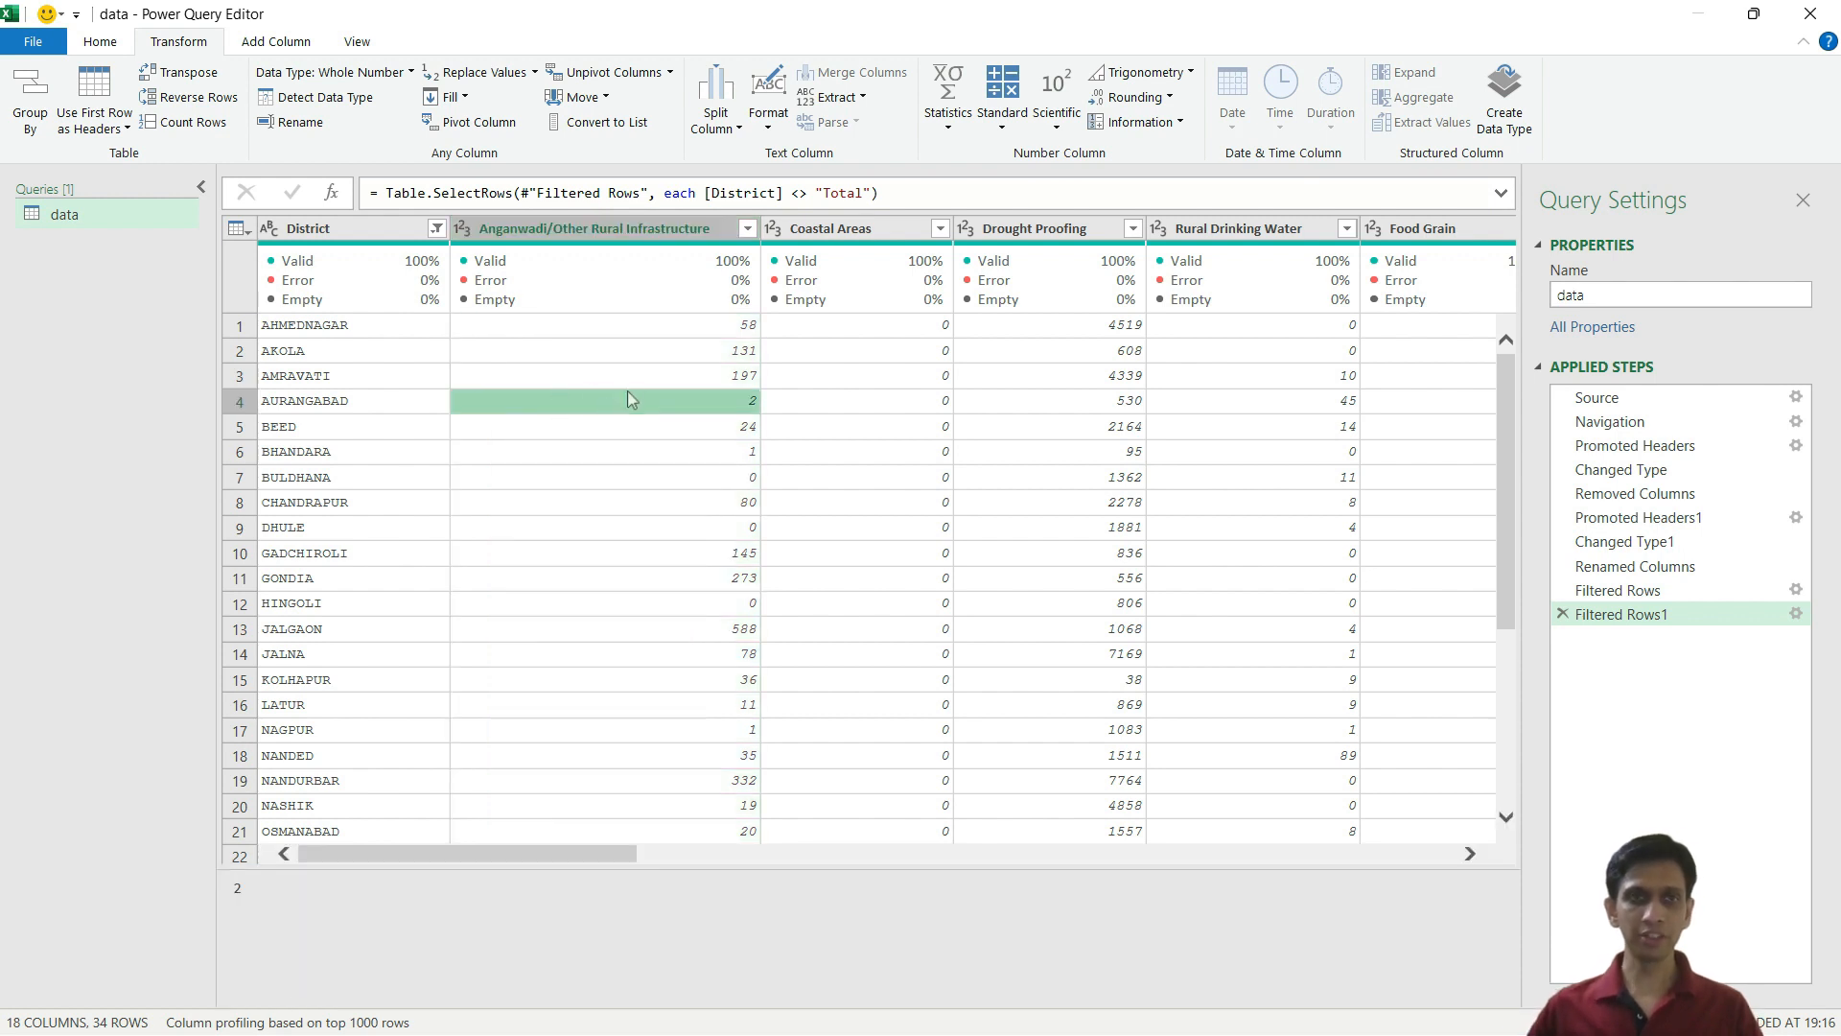
Trace the Ahmednagar row's entries across the Anganwadi/Other Rural Infrastructure and Coastal Areas columns.
{"action": "left_click", "coordinate": [347, 326]}
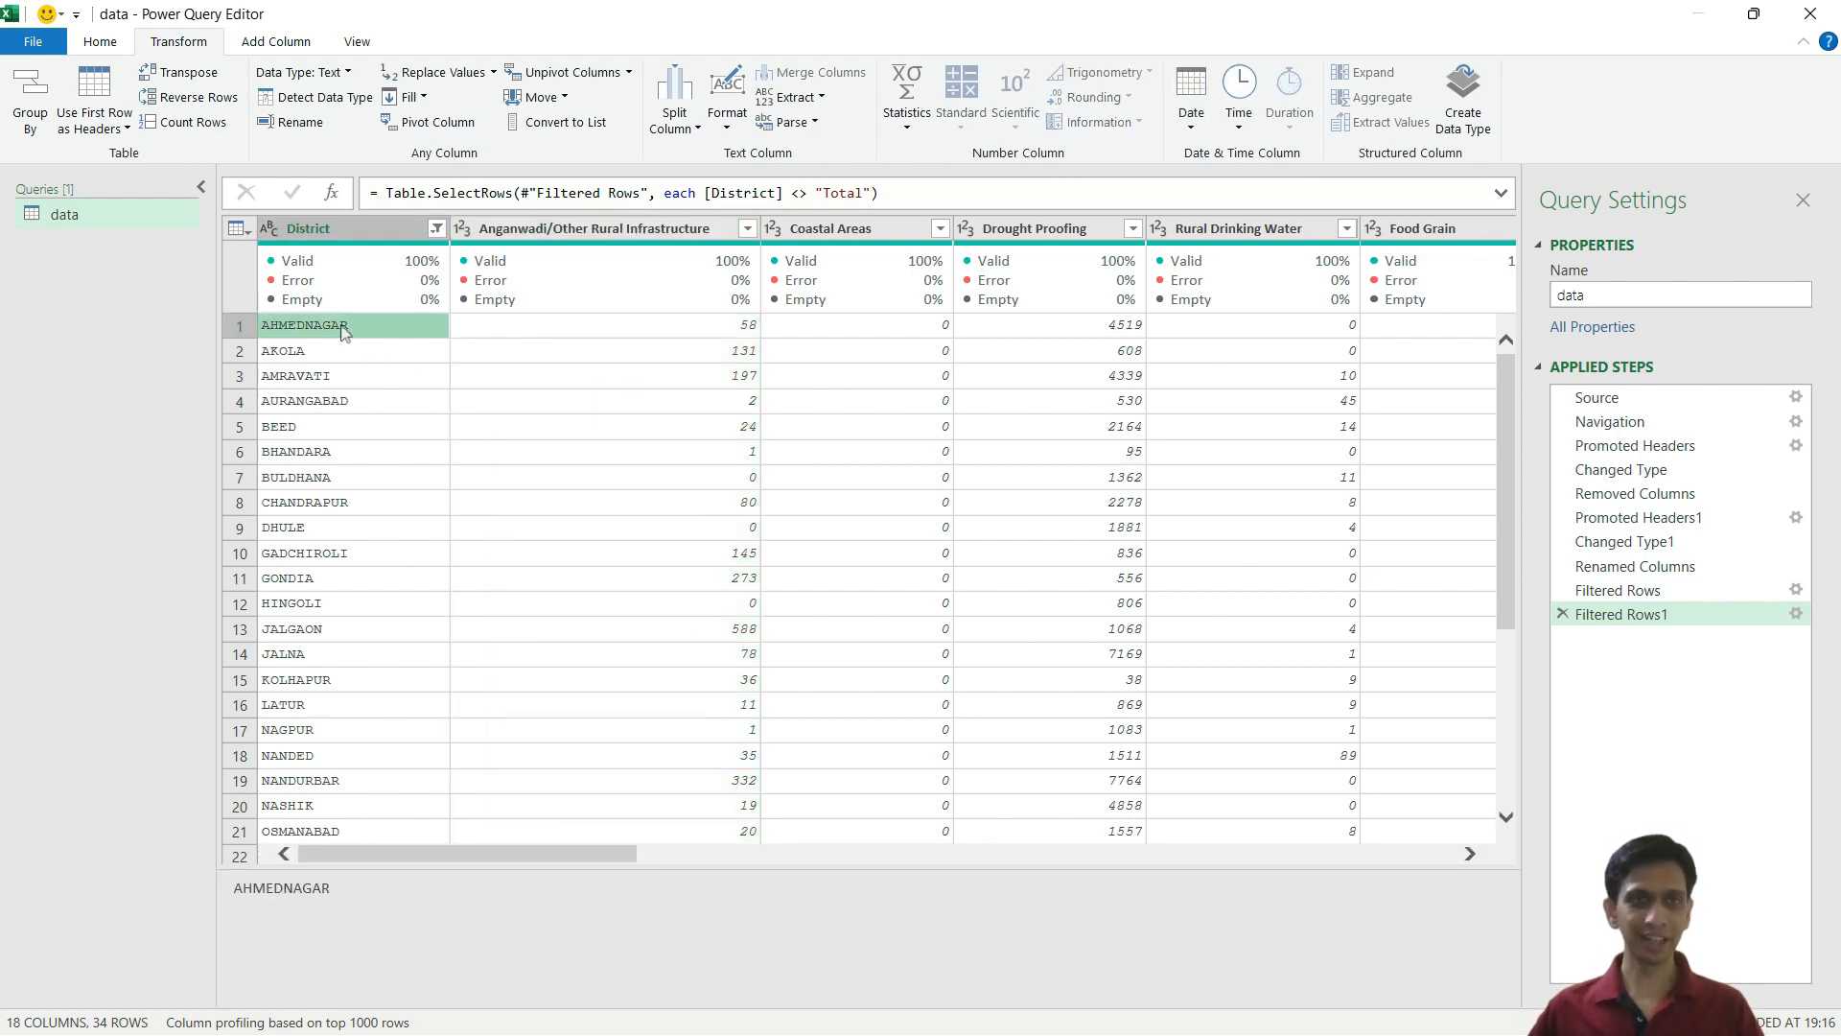
{"action": "left_click", "coordinate": [364, 403]}
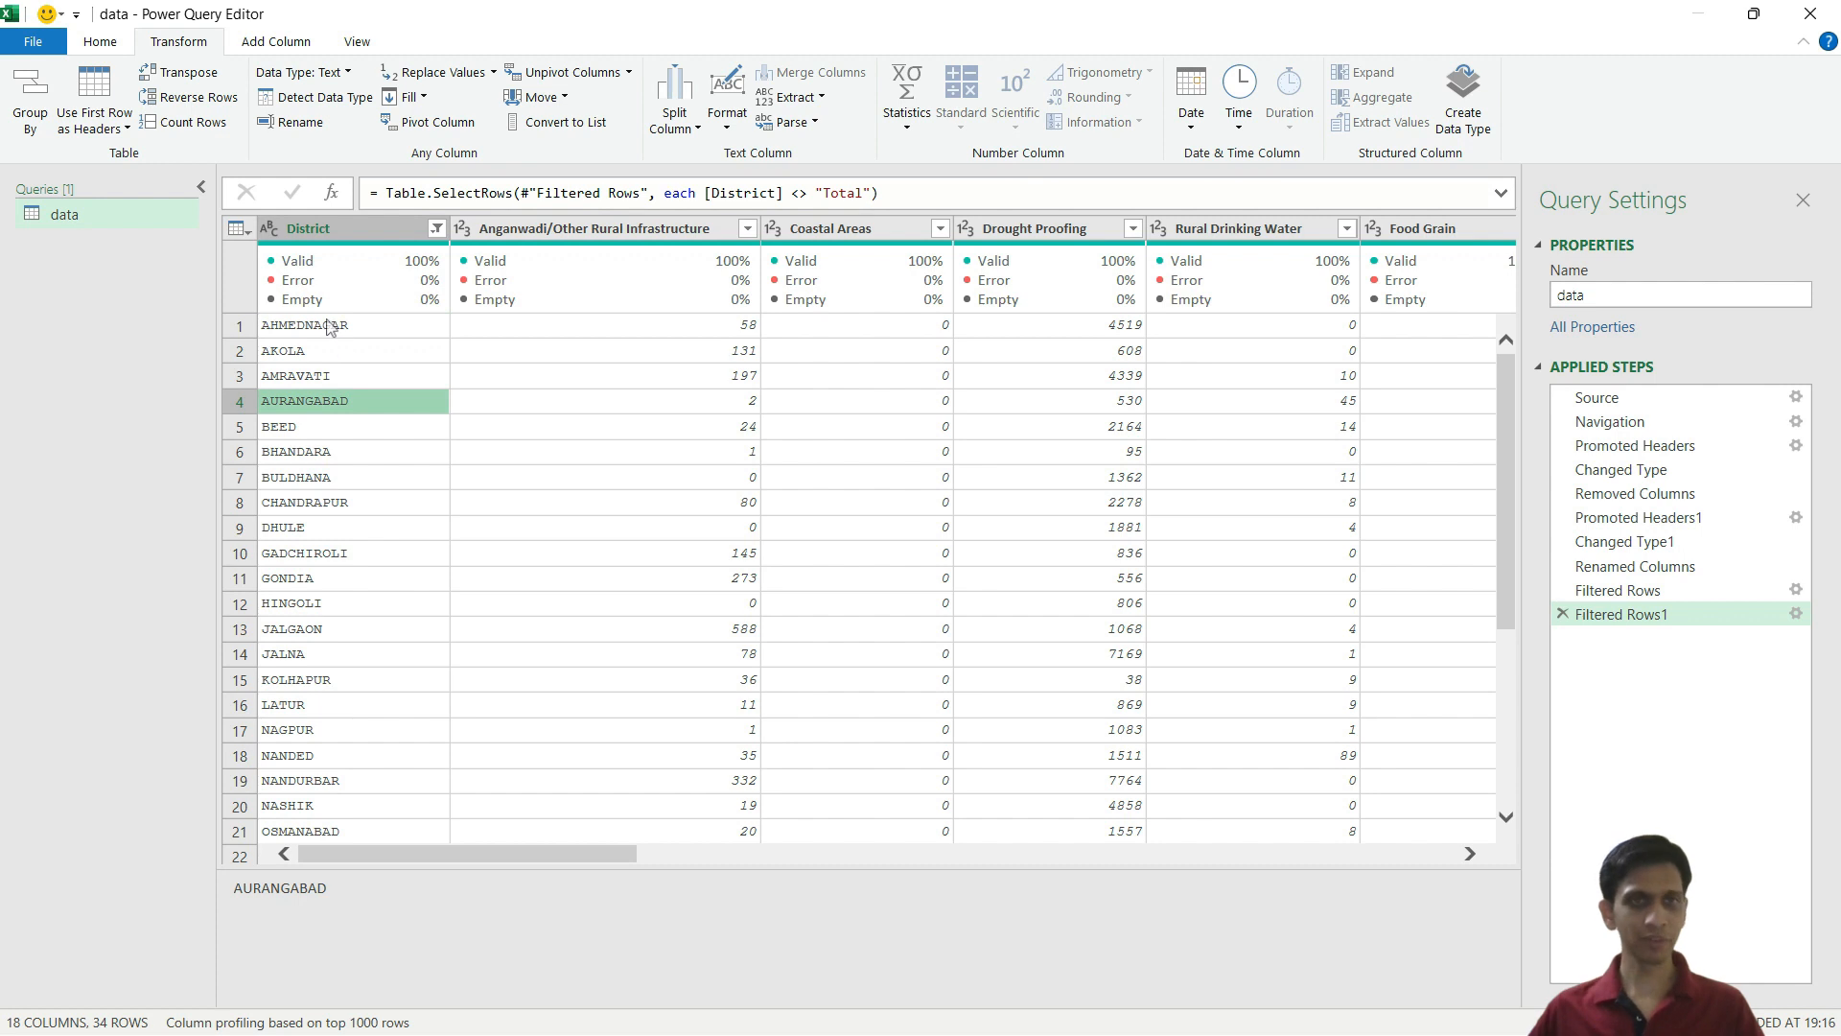
{"action": "left_click", "coordinate": [294, 327]}
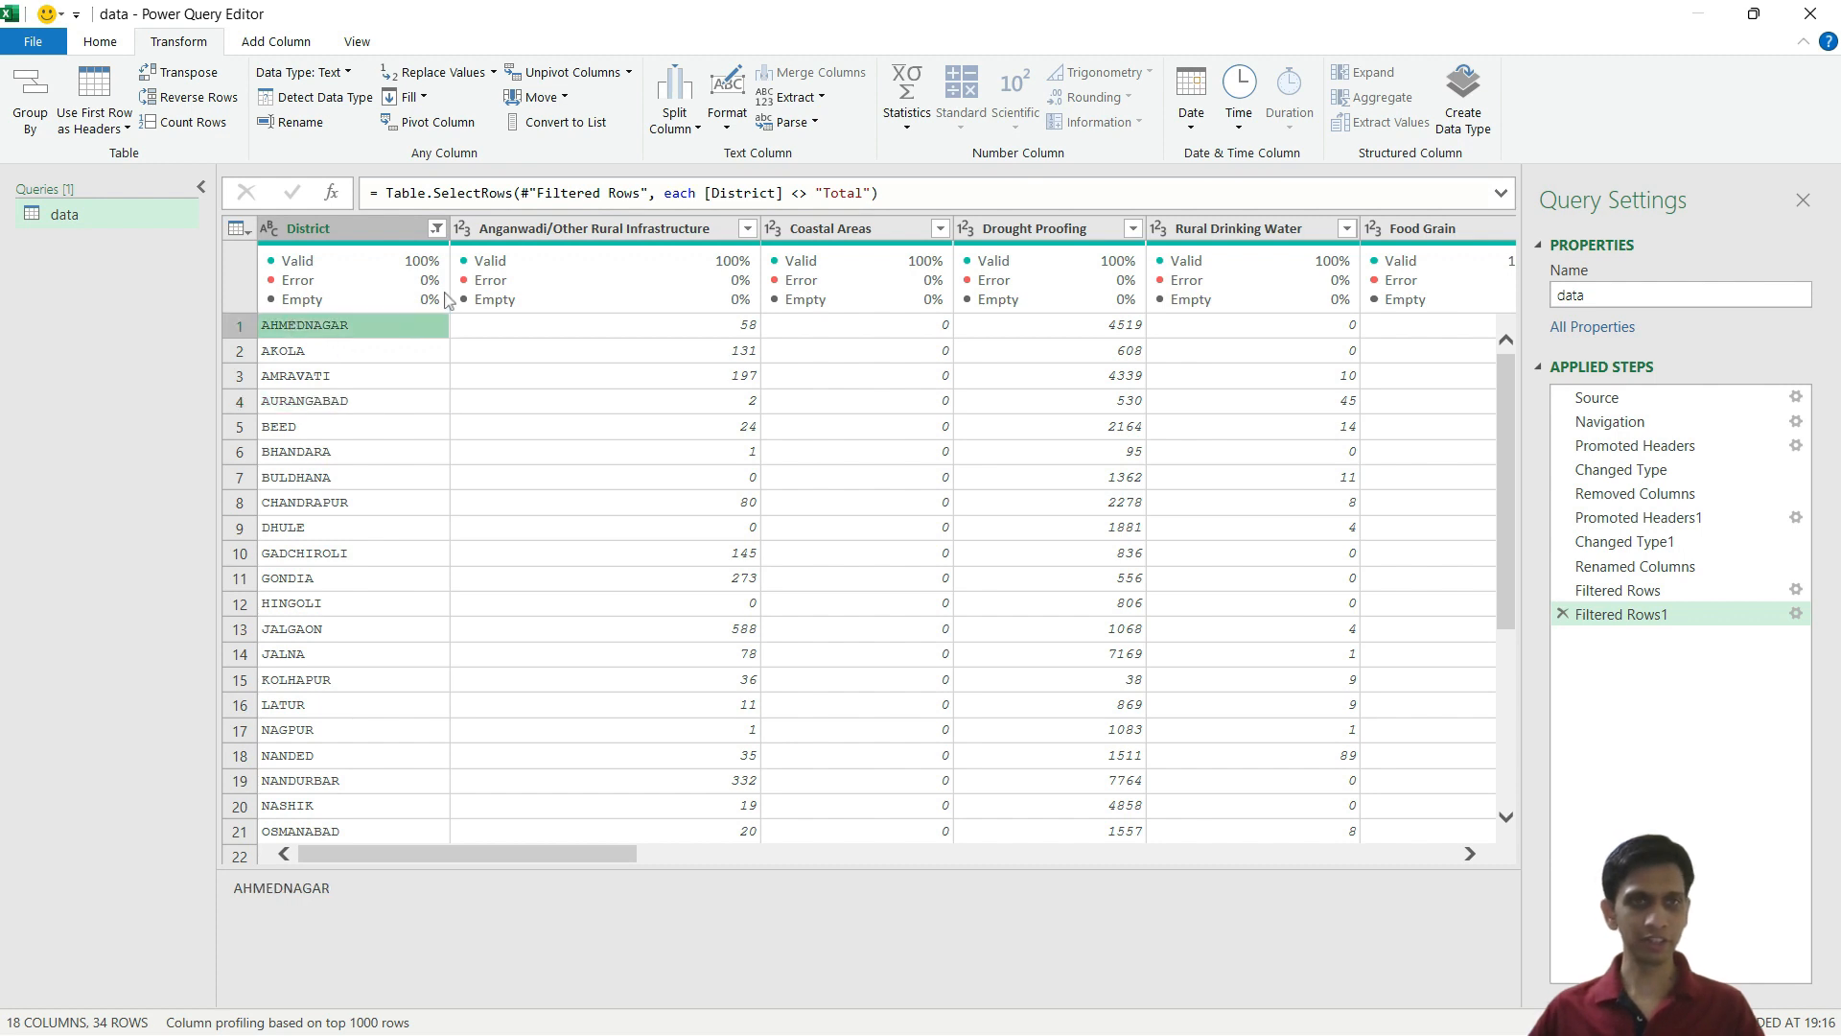
{"action": "left_click", "coordinate": [620, 236]}
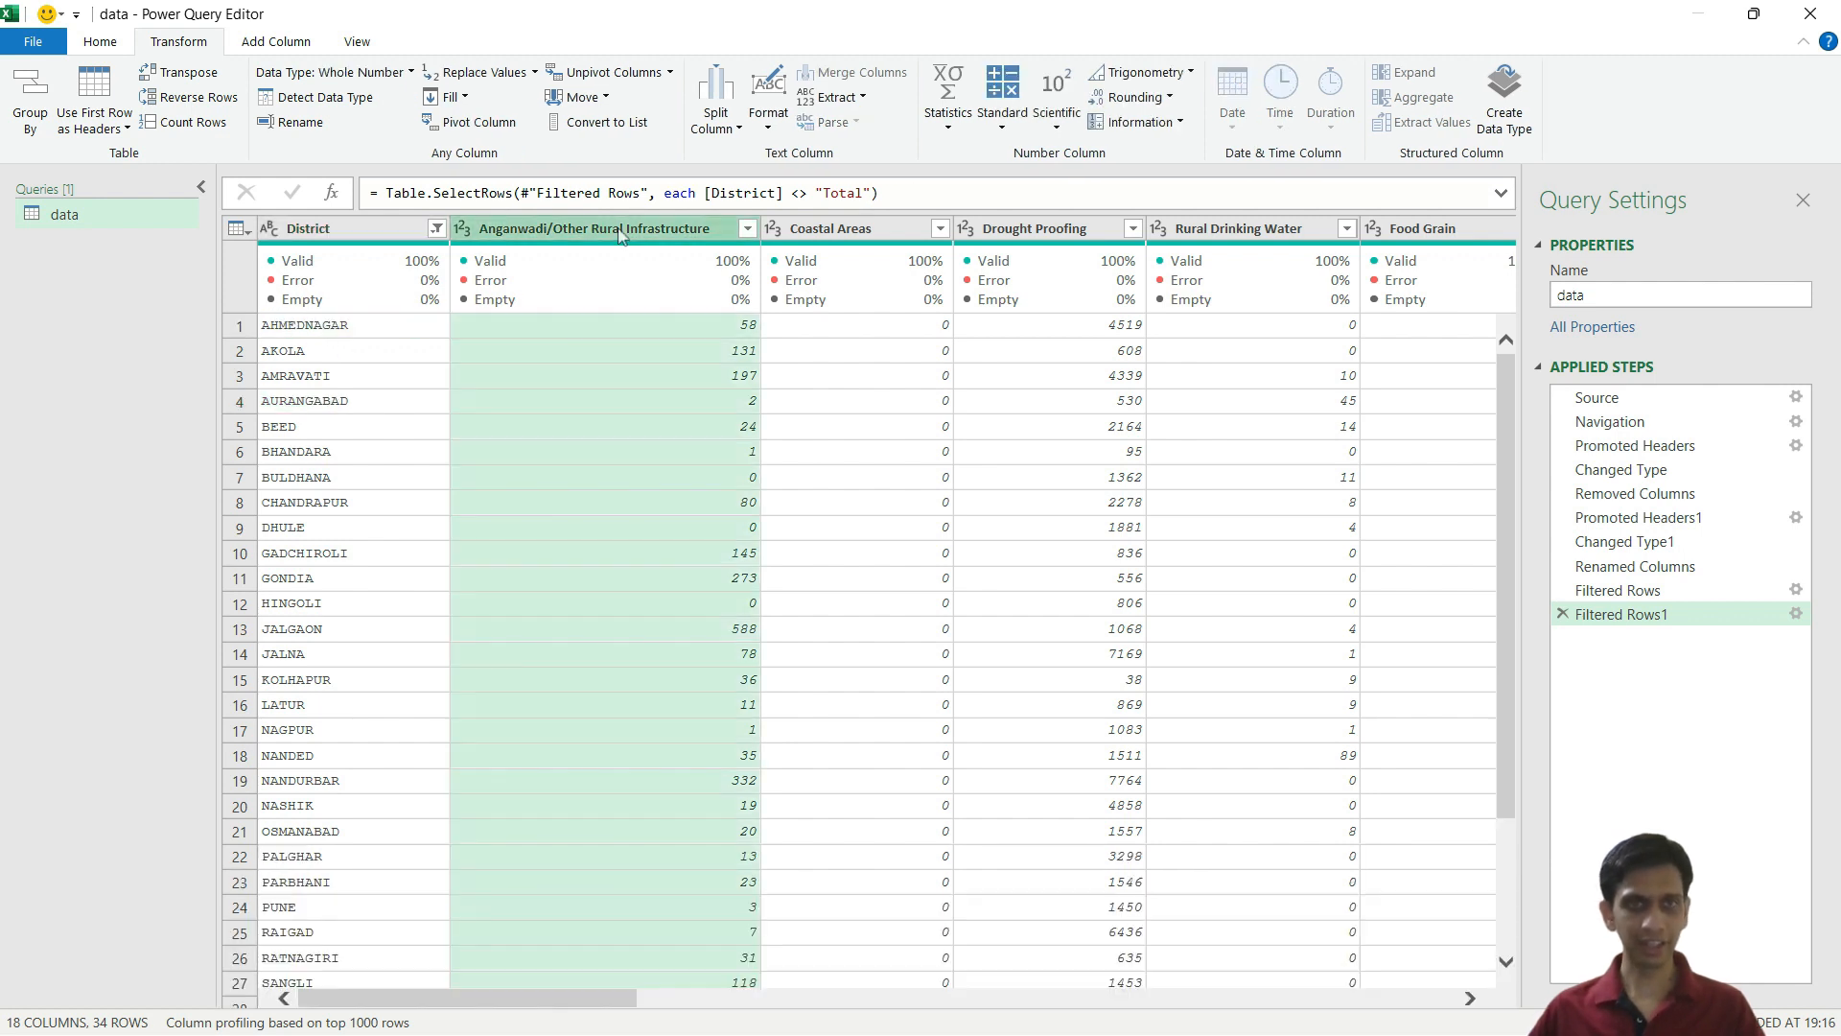
{"action": "left_click", "coordinate": [633, 328]}
{"action": "left_click", "coordinate": [327, 328]}
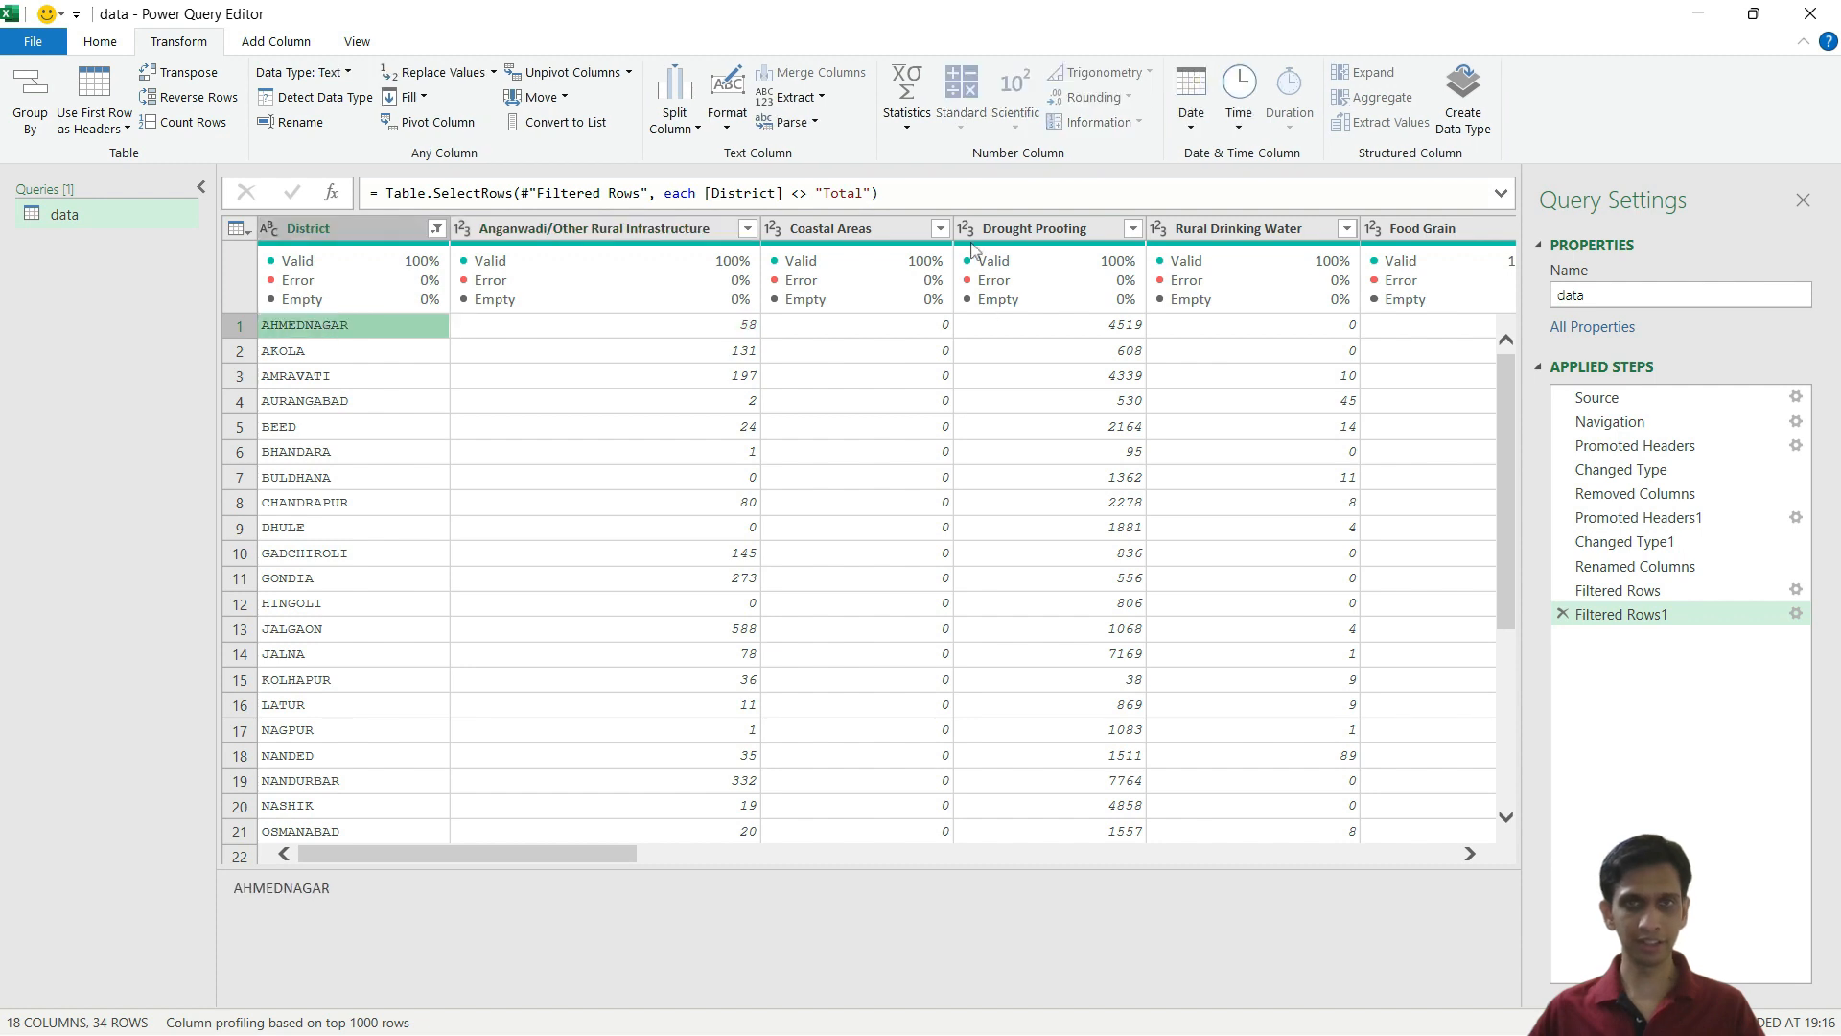
{"action": "left_click", "coordinate": [901, 333]}
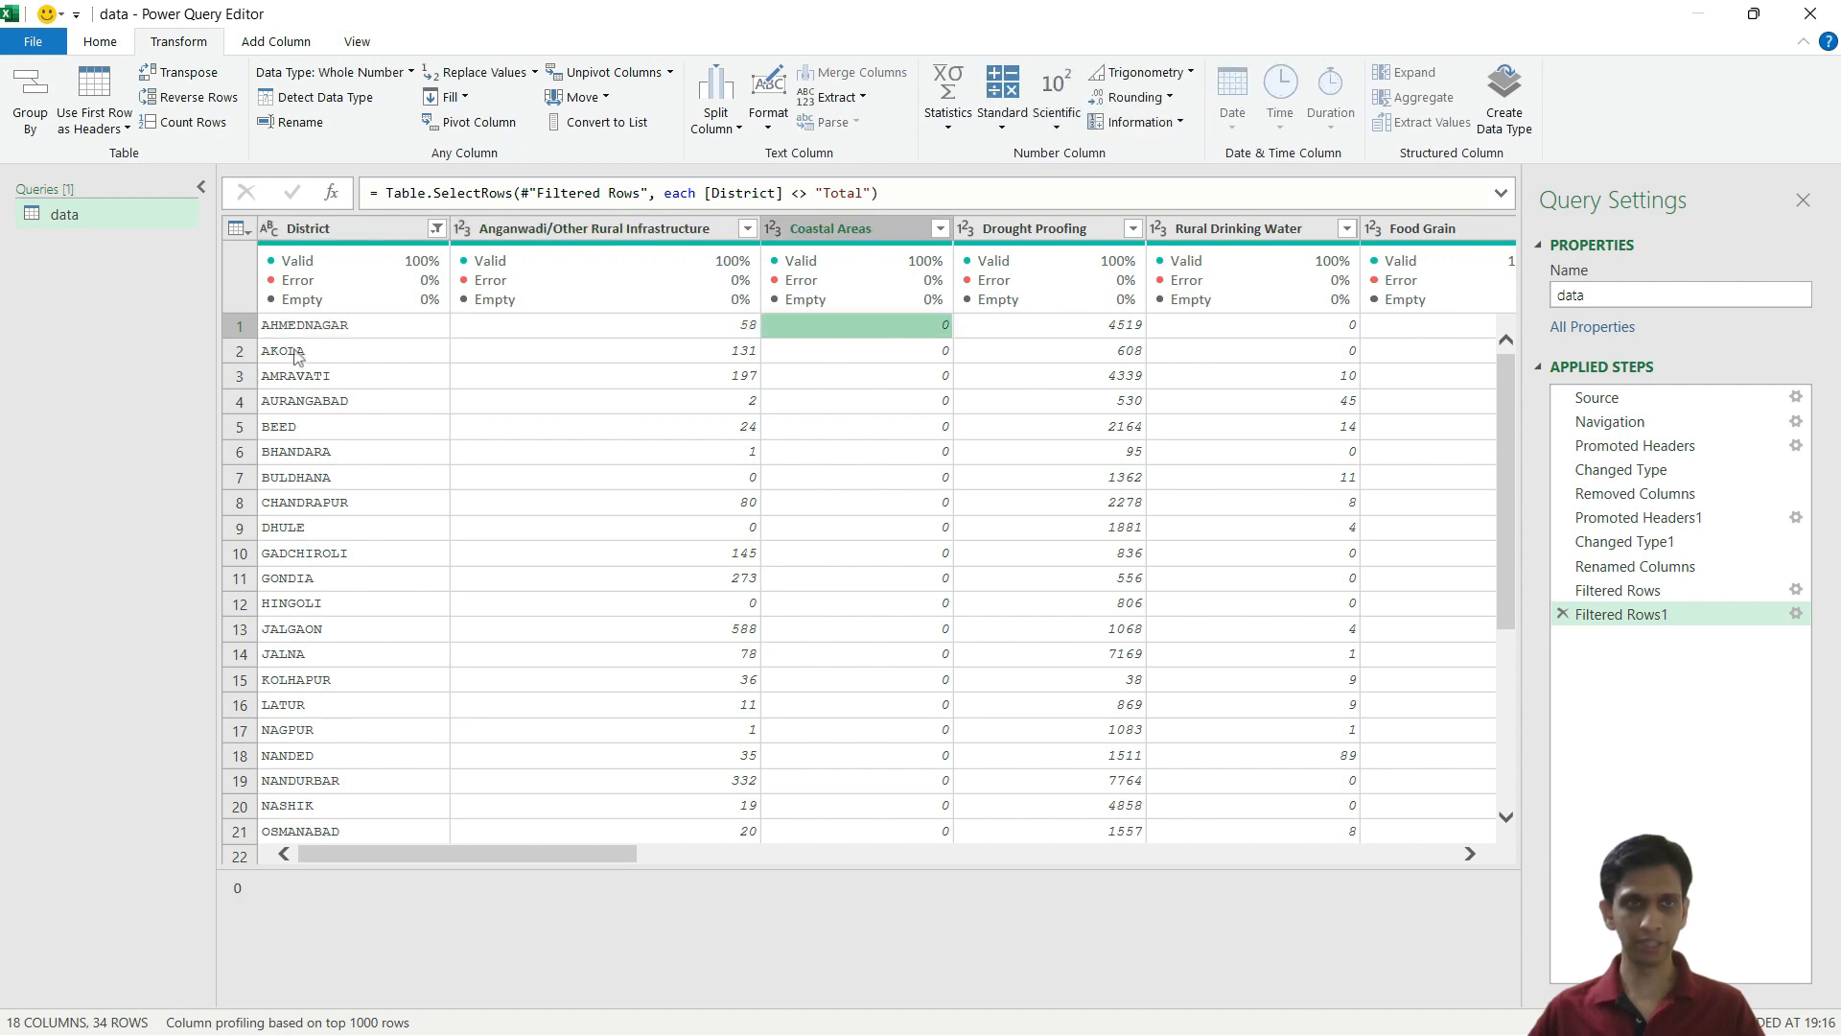
Compare the Akola row with the Anganwadi/Other Rural Infrastructure and Coastal Areas columns, and examine how the values sit in separate category columns.
{"action": "left_click", "coordinate": [294, 352]}
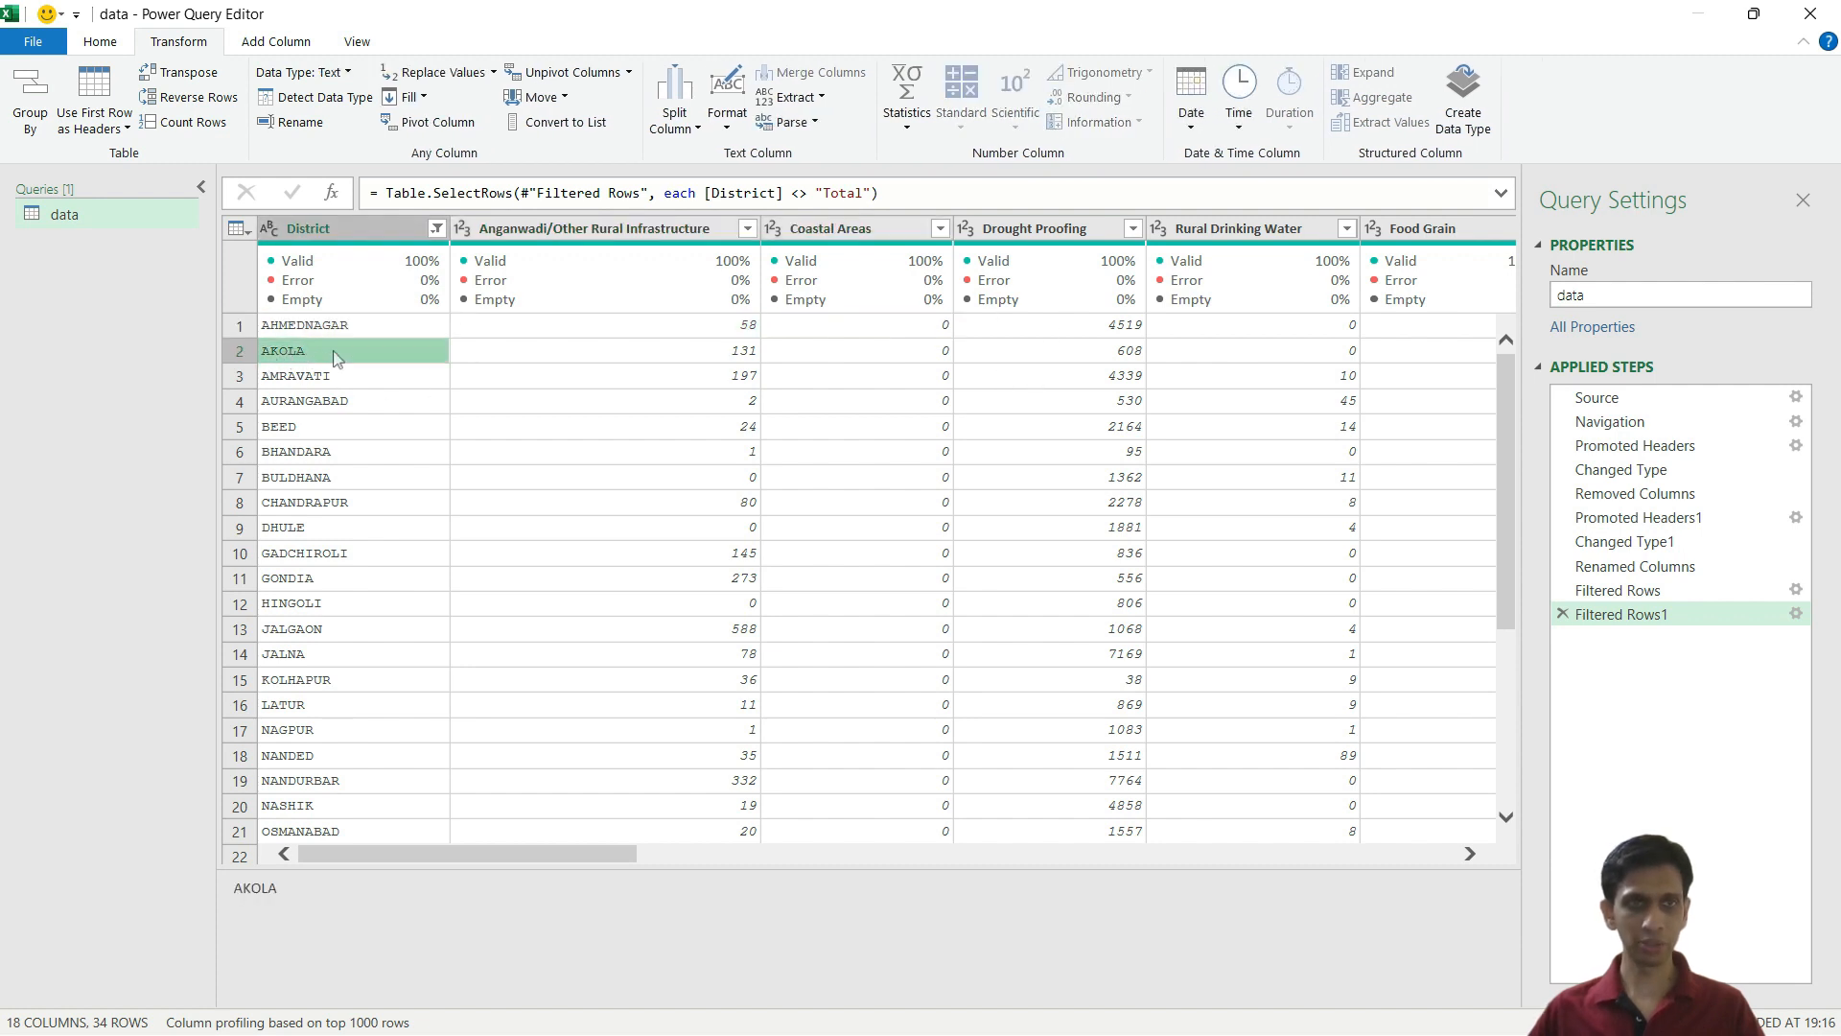
{"action": "left_click", "coordinate": [587, 231]}
{"action": "left_click", "coordinate": [315, 351]}
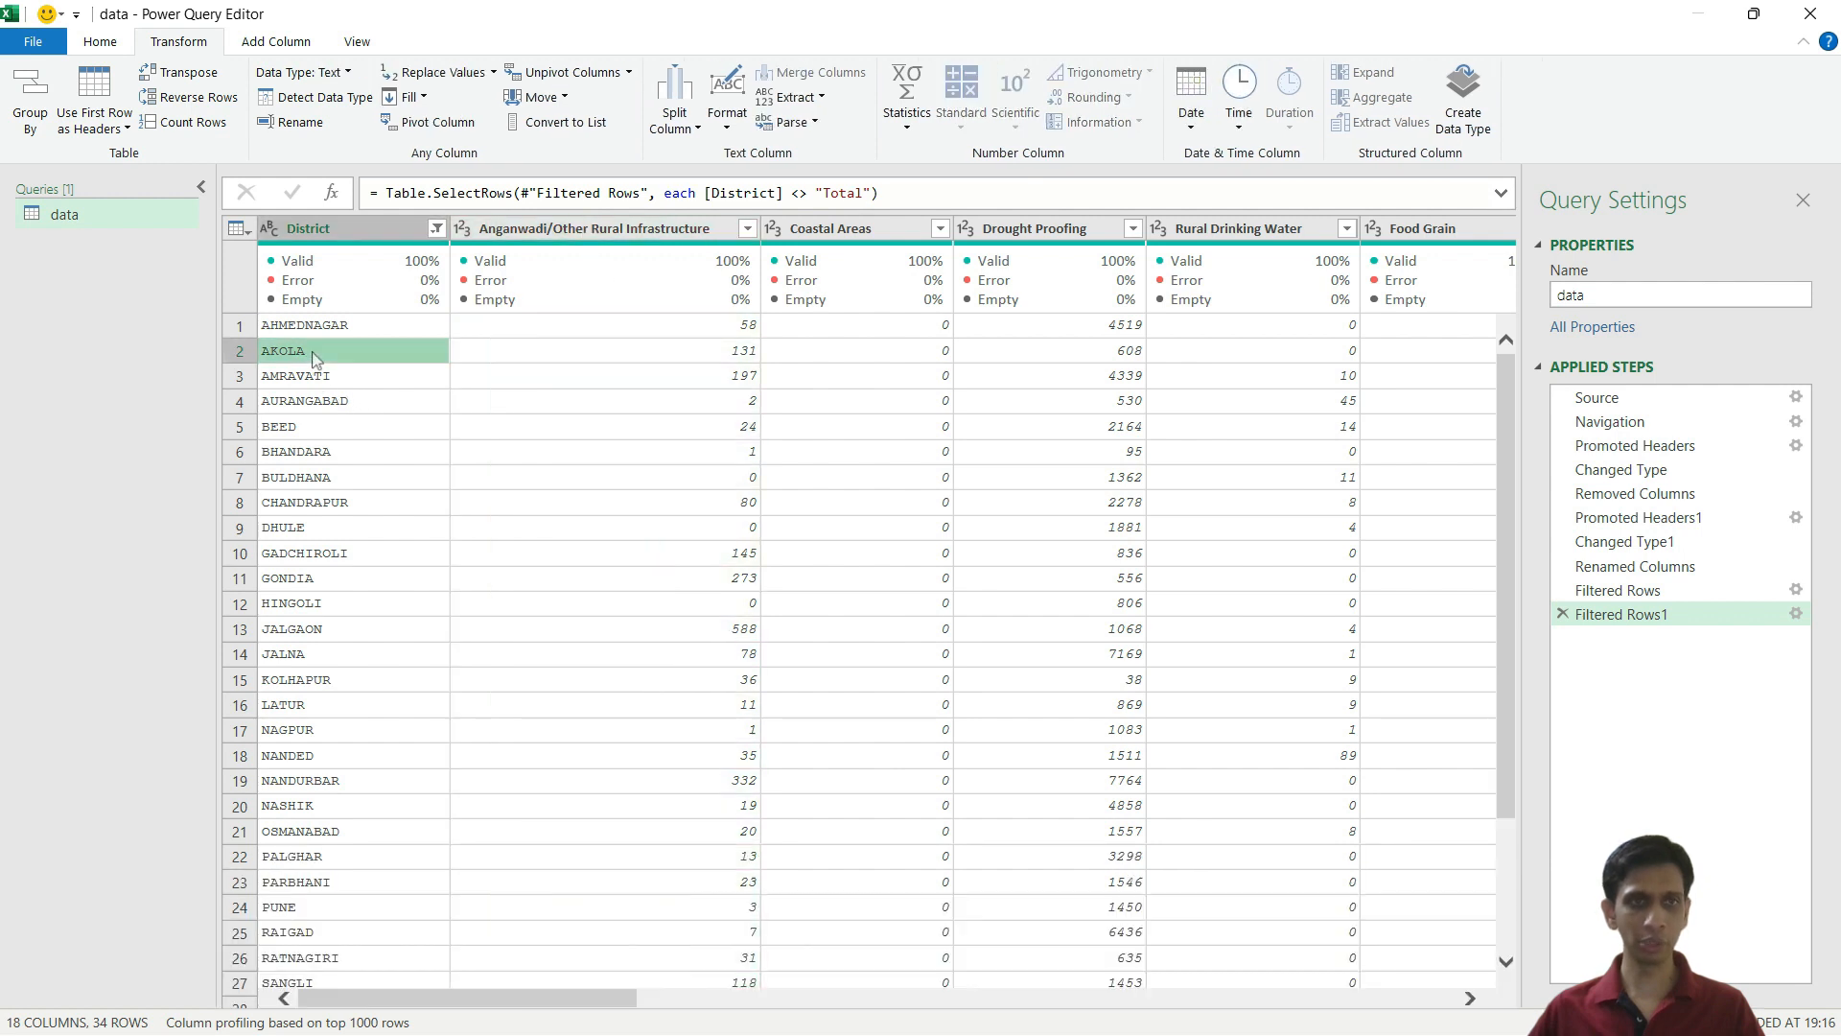
{"action": "left_click", "coordinate": [859, 230]}
{"action": "left_click", "coordinate": [777, 426]}
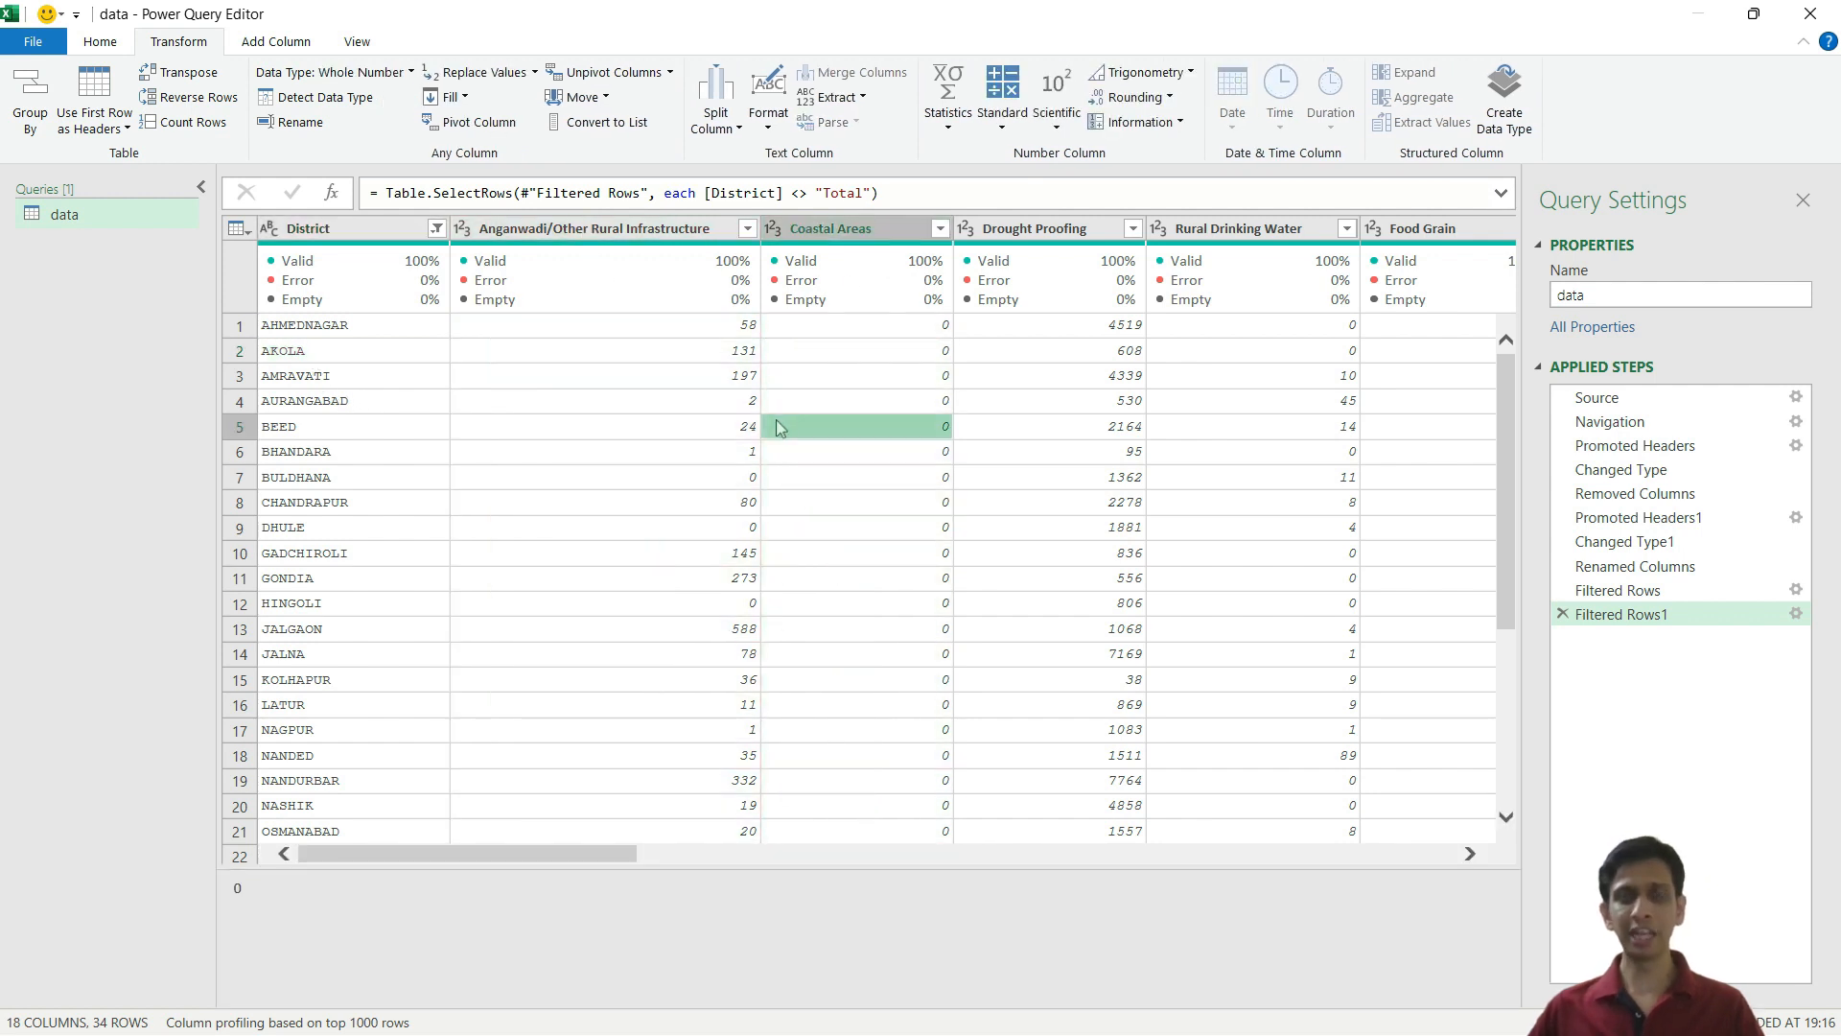
{"action": "left_click", "coordinate": [564, 327]}
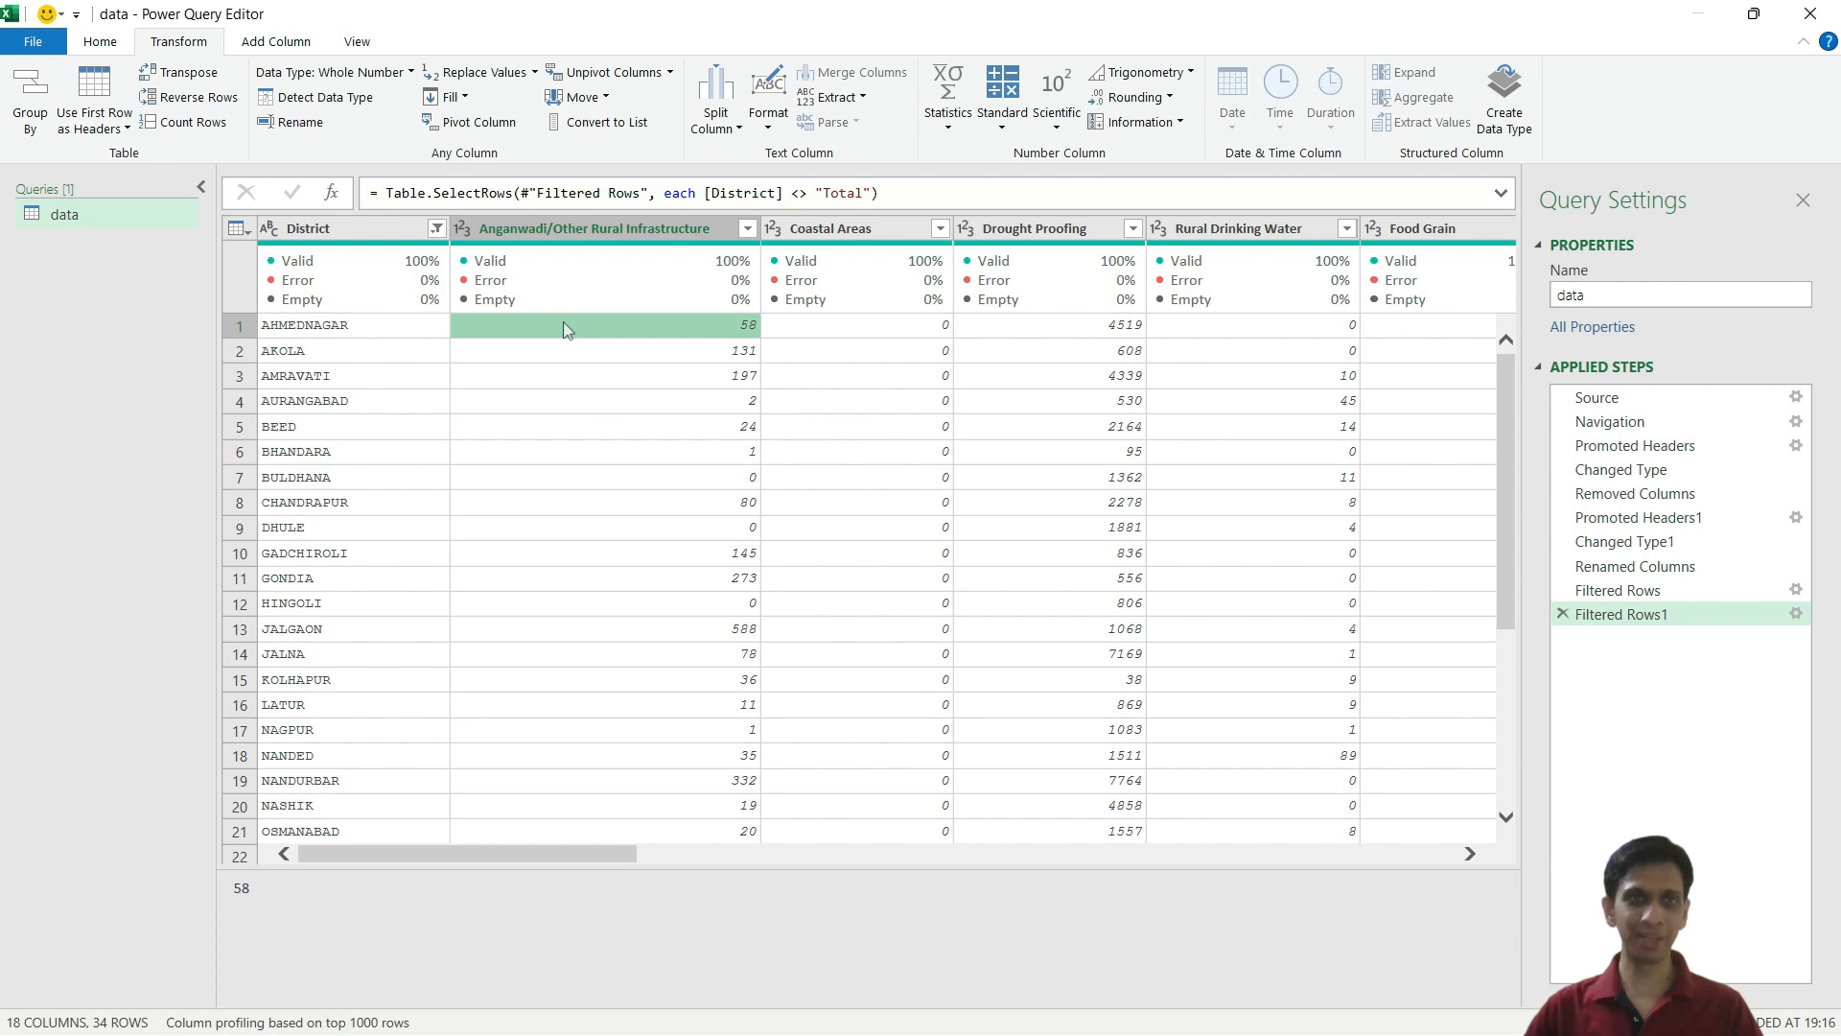
{"action": "left_click", "coordinate": [545, 401]}
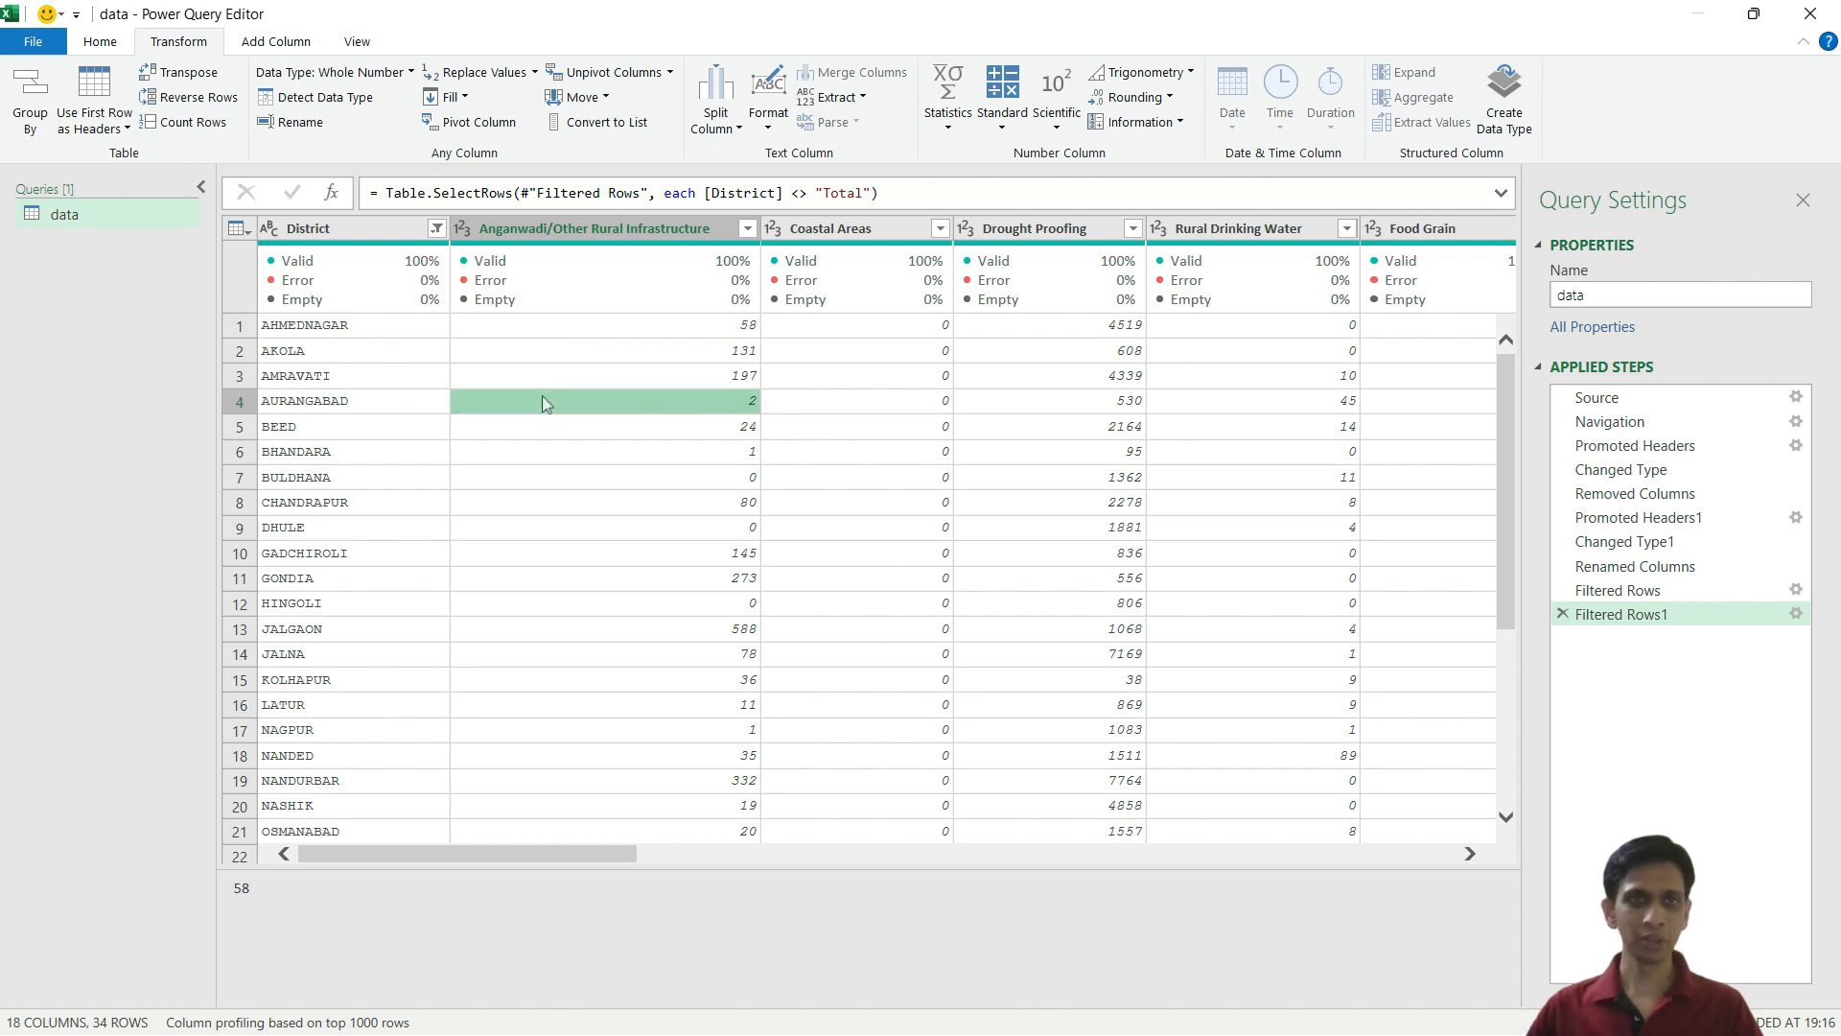
Unpivot all columns other than District into attribute and value rows.
{"action": "left_click", "coordinate": [342, 231]}
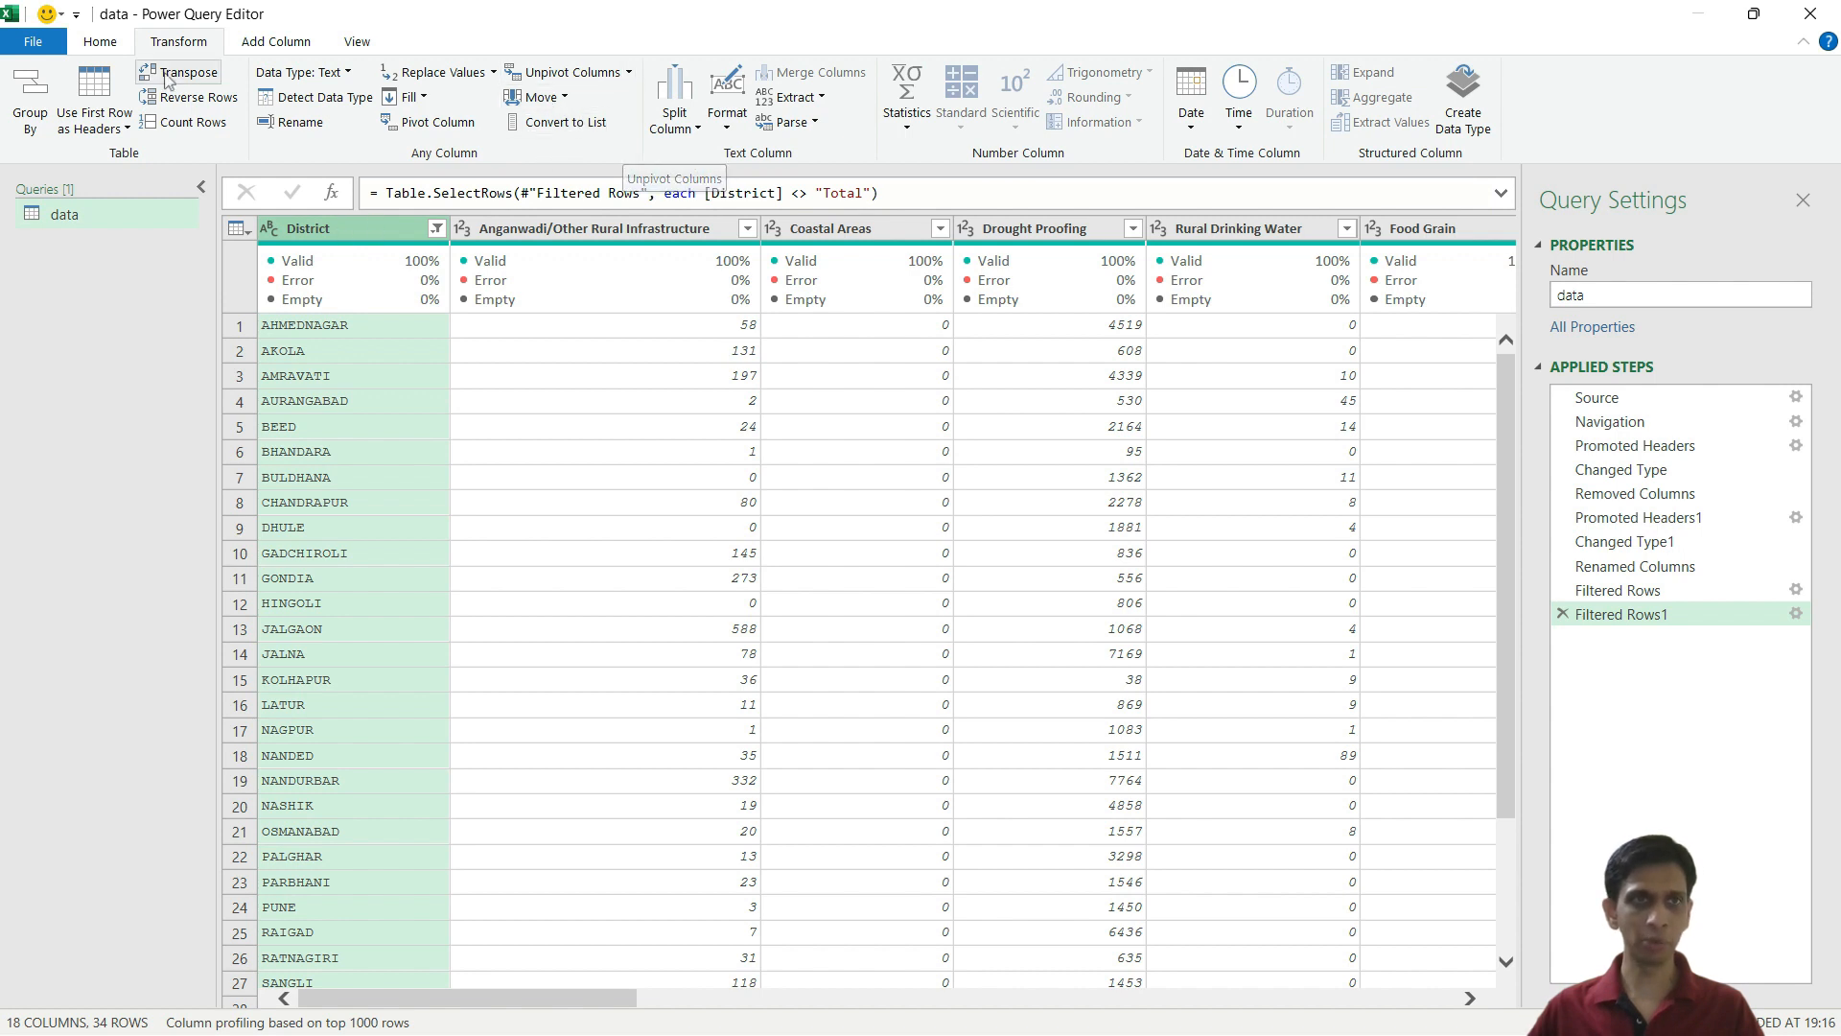
{"action": "left_click", "coordinate": [629, 74]}
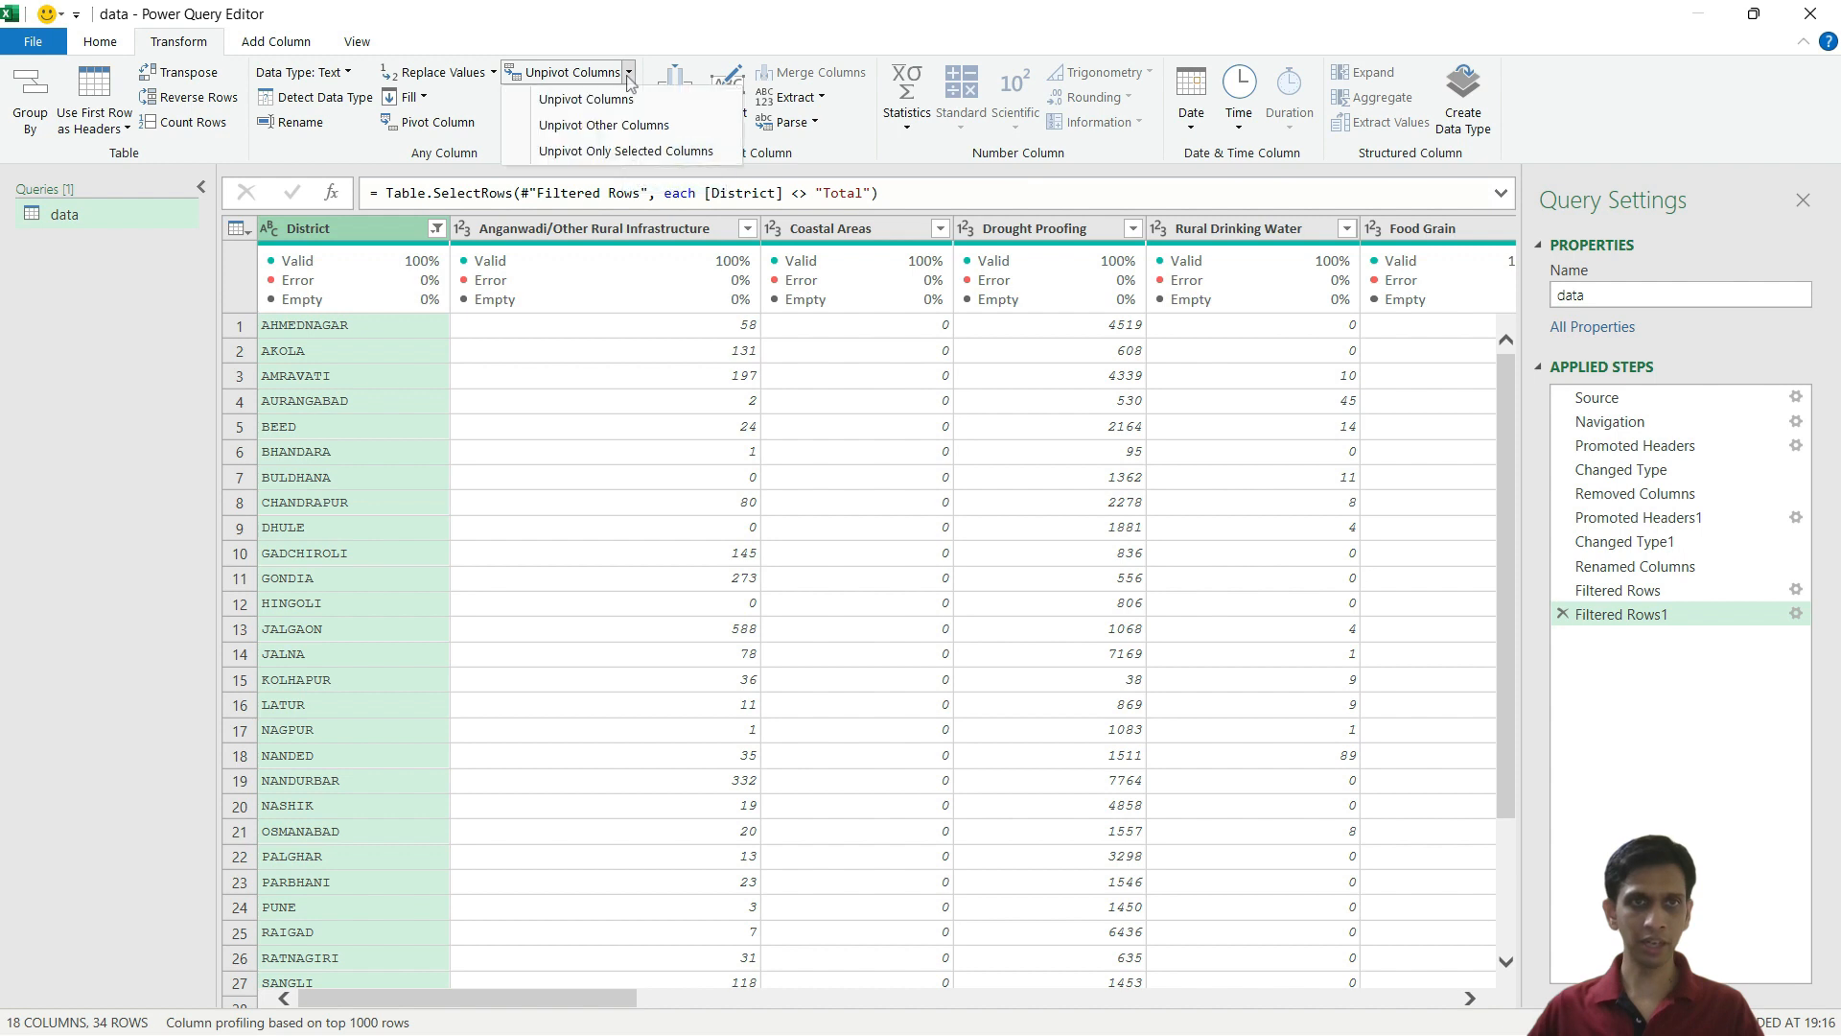
{"action": "left_click", "coordinate": [602, 126]}
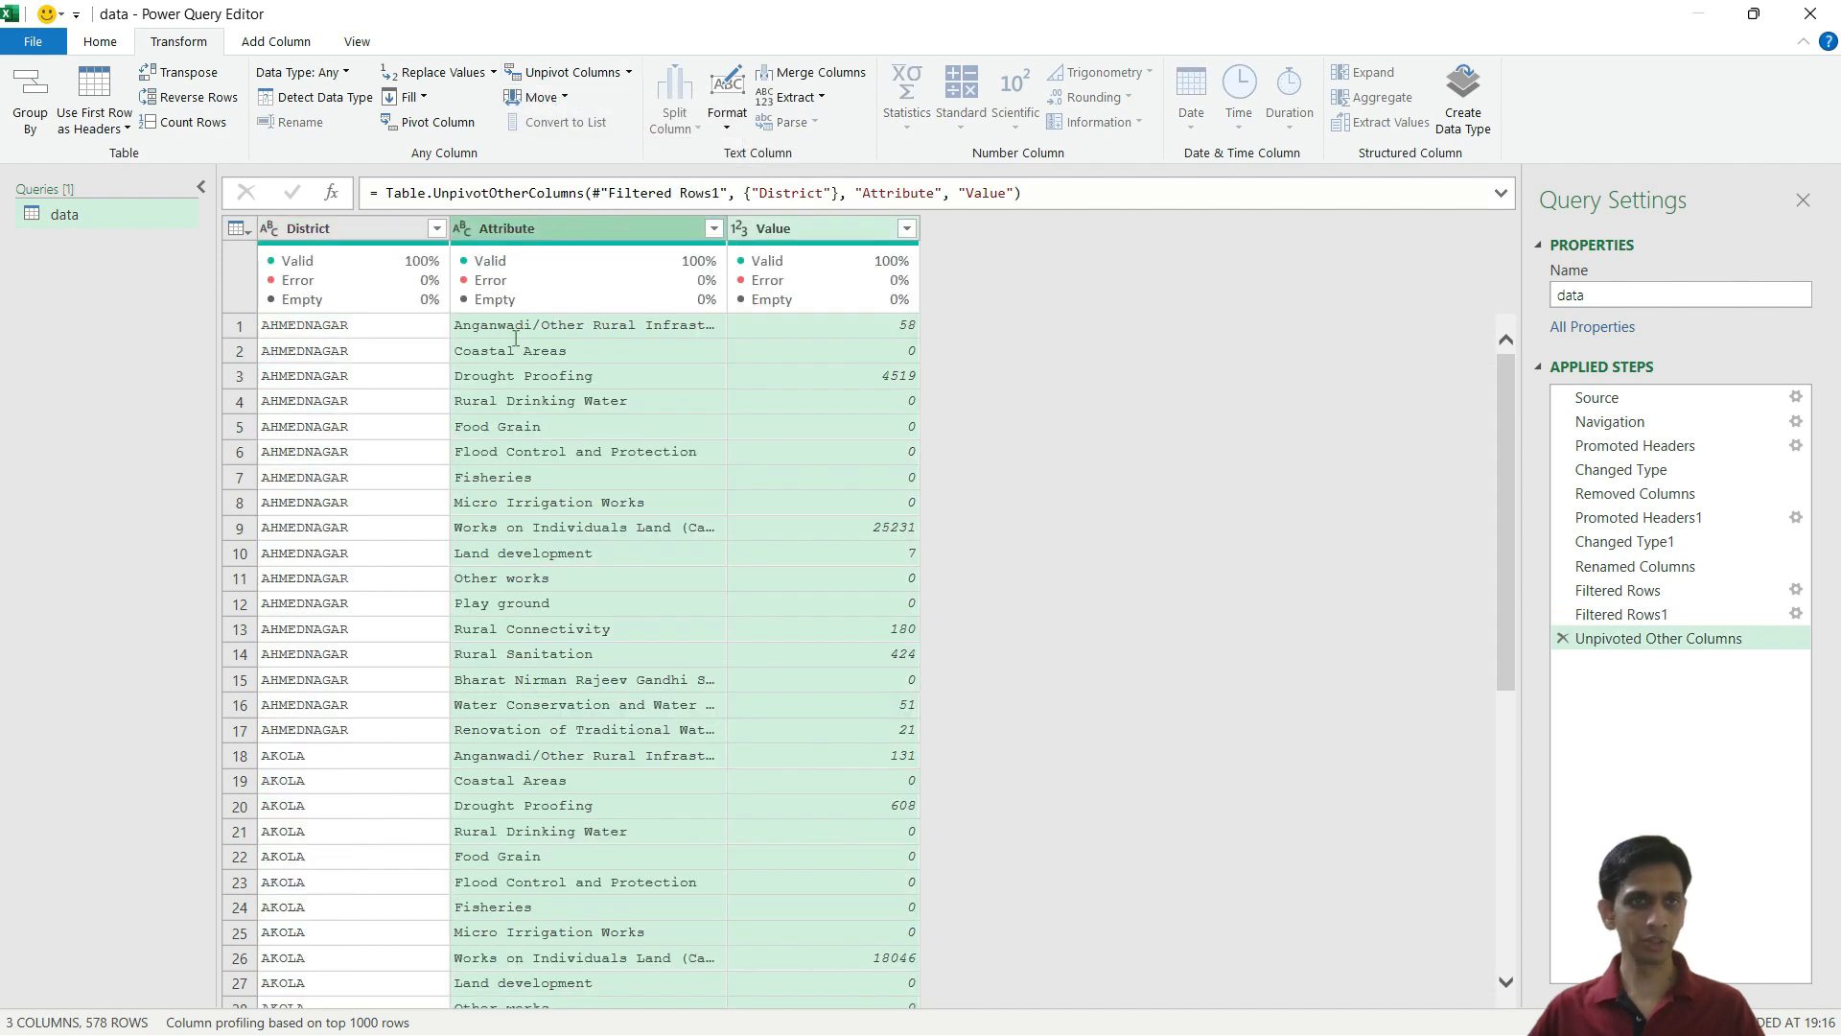
Examine how the Ahmednagar rows of the unpivoted table pair each District and Attribute with a Value.
{"action": "left_click", "coordinate": [516, 345]}
{"action": "left_click", "coordinate": [334, 326]}
{"action": "left_click", "coordinate": [490, 328]}
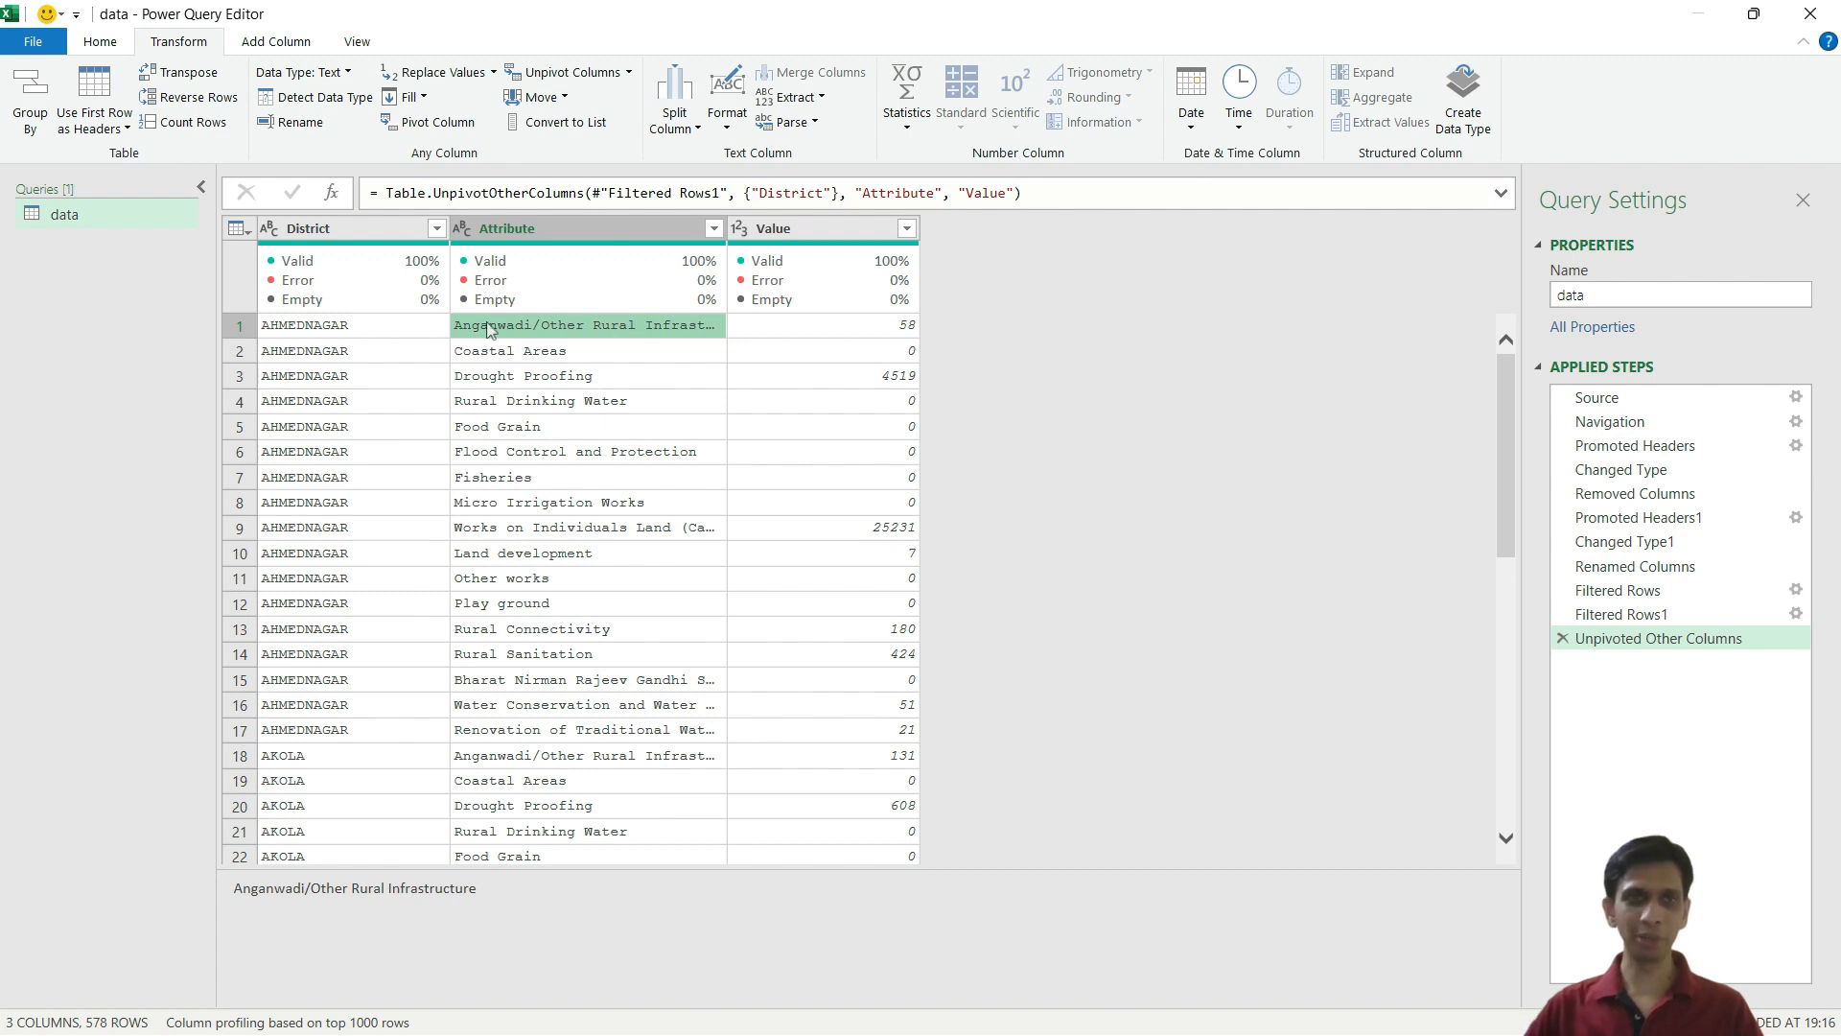
{"action": "left_click", "coordinate": [443, 325]}
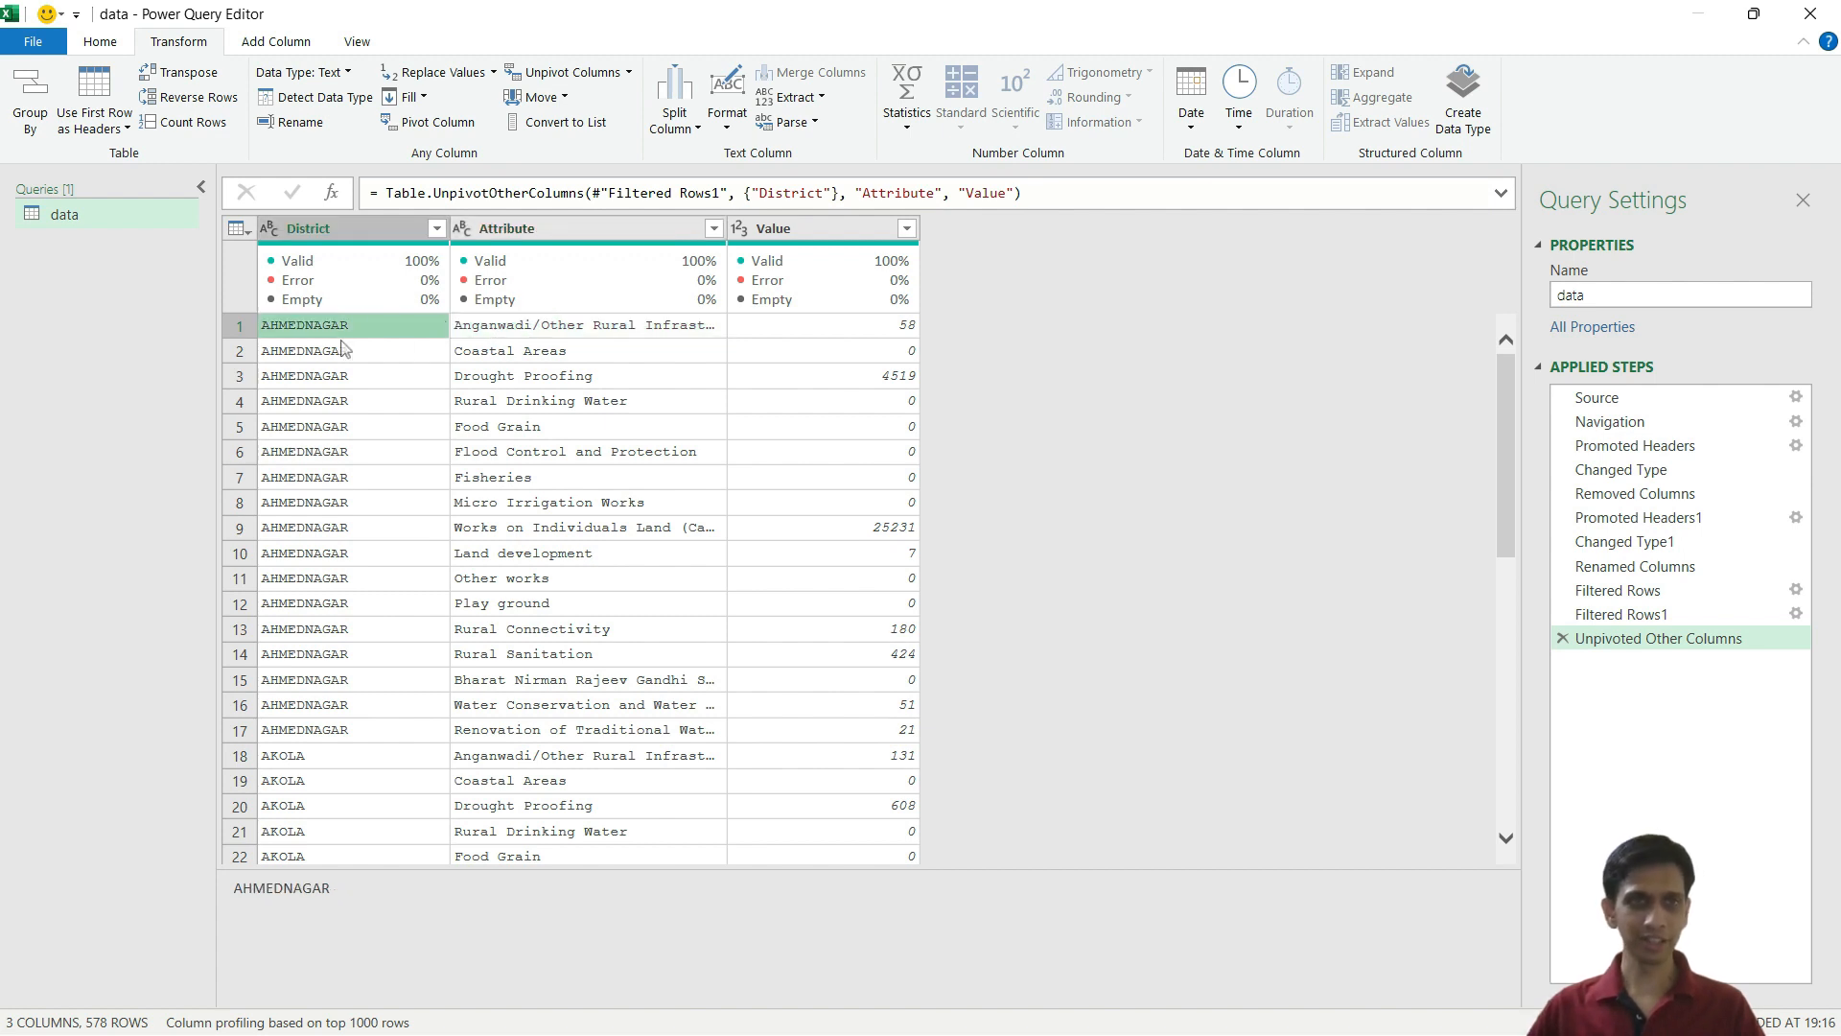
{"action": "left_click", "coordinate": [542, 331]}
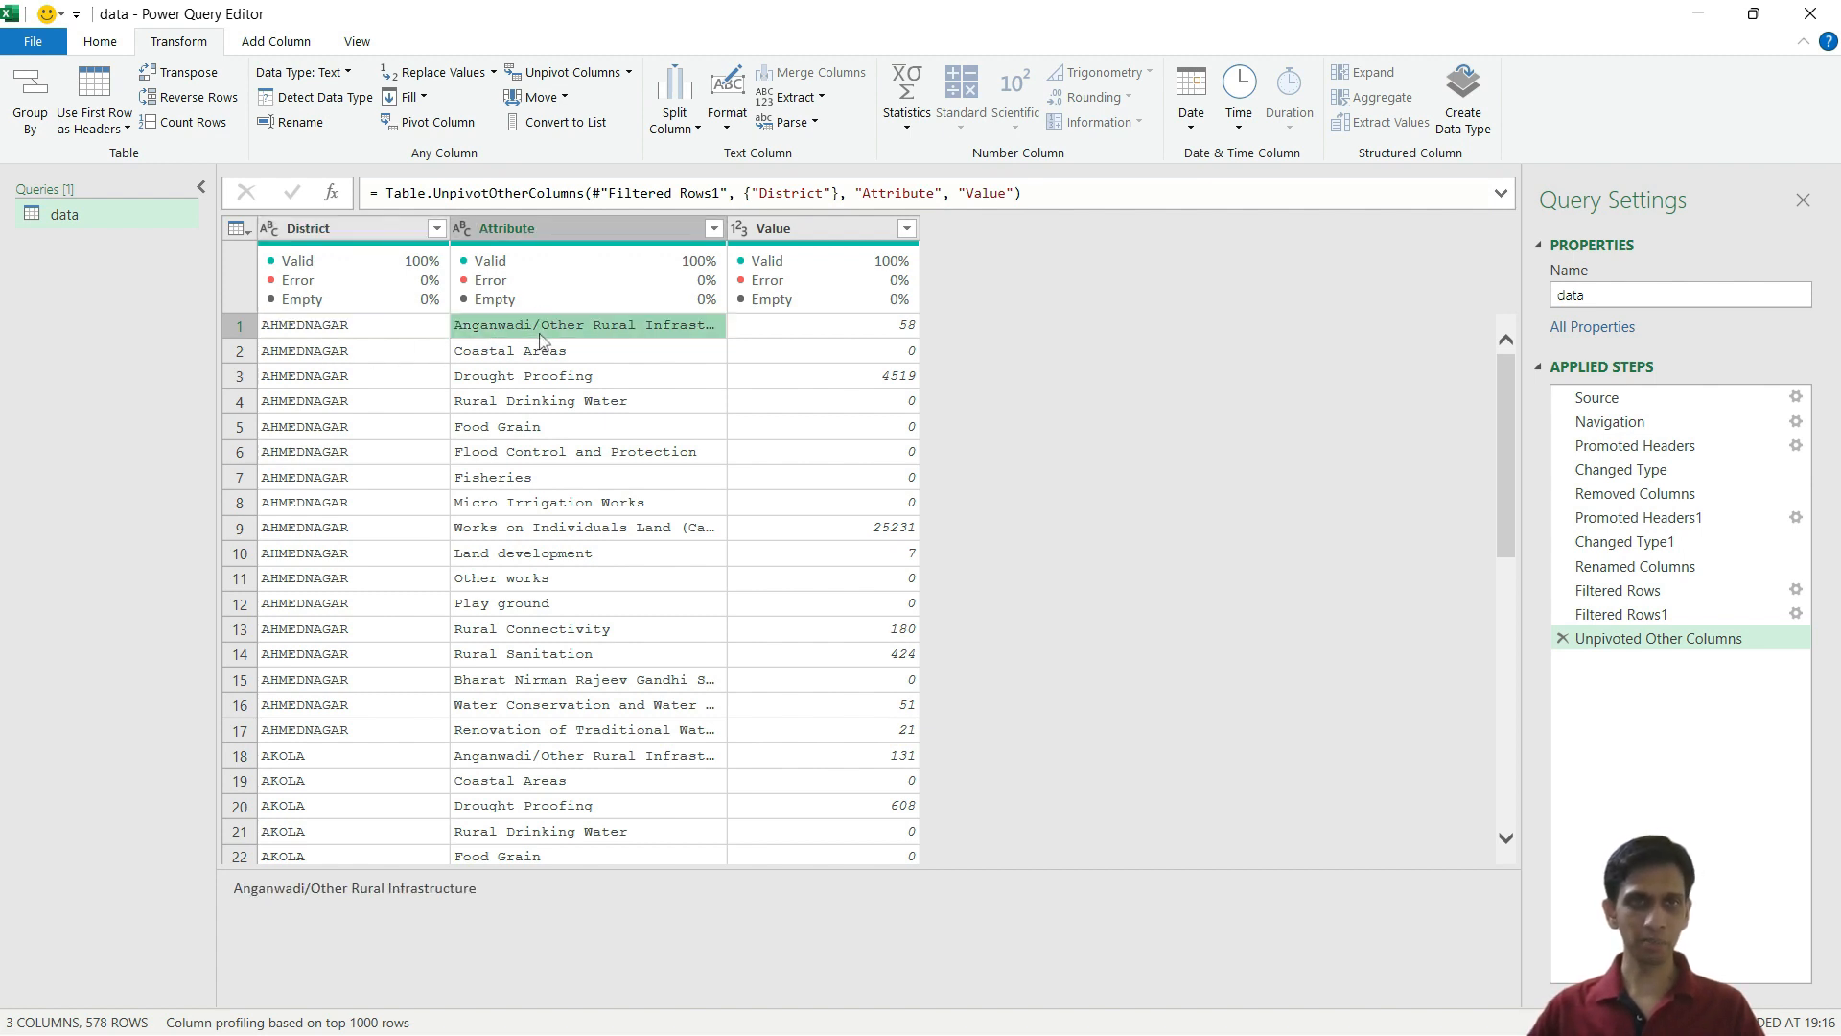
{"action": "left_click", "coordinate": [755, 347]}
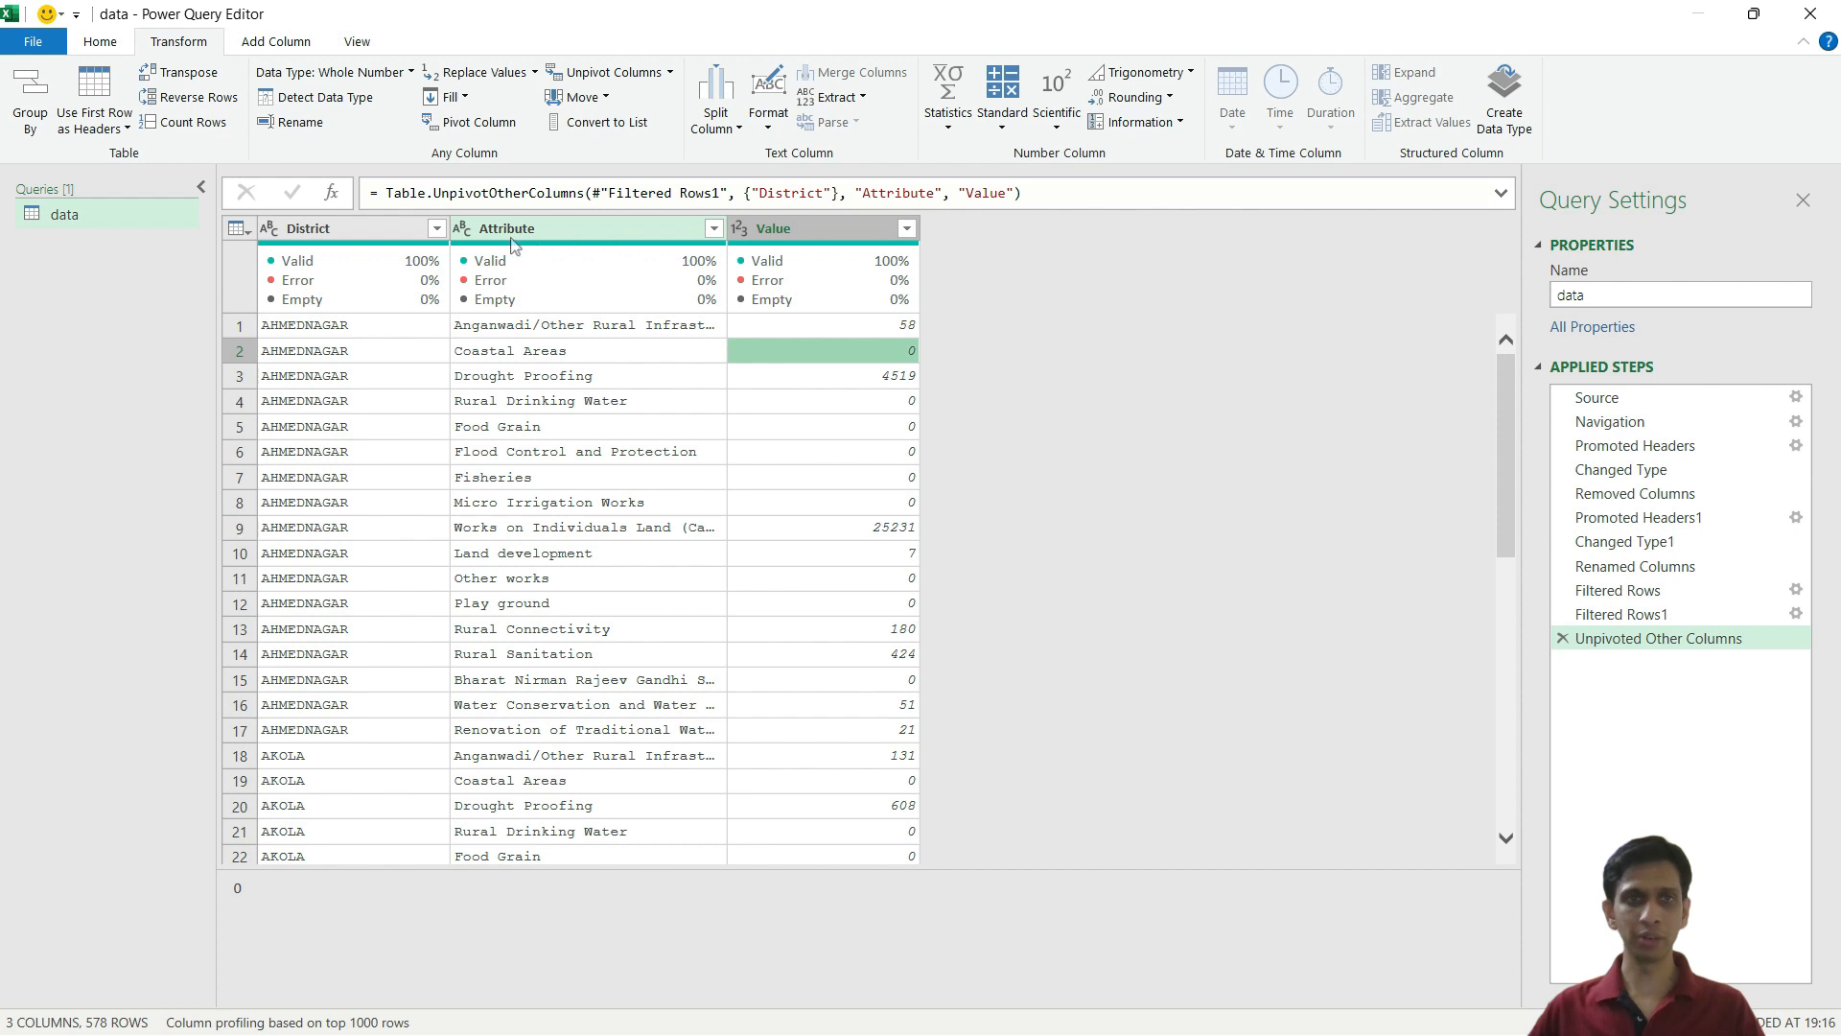
{"action": "left_click", "coordinate": [565, 348]}
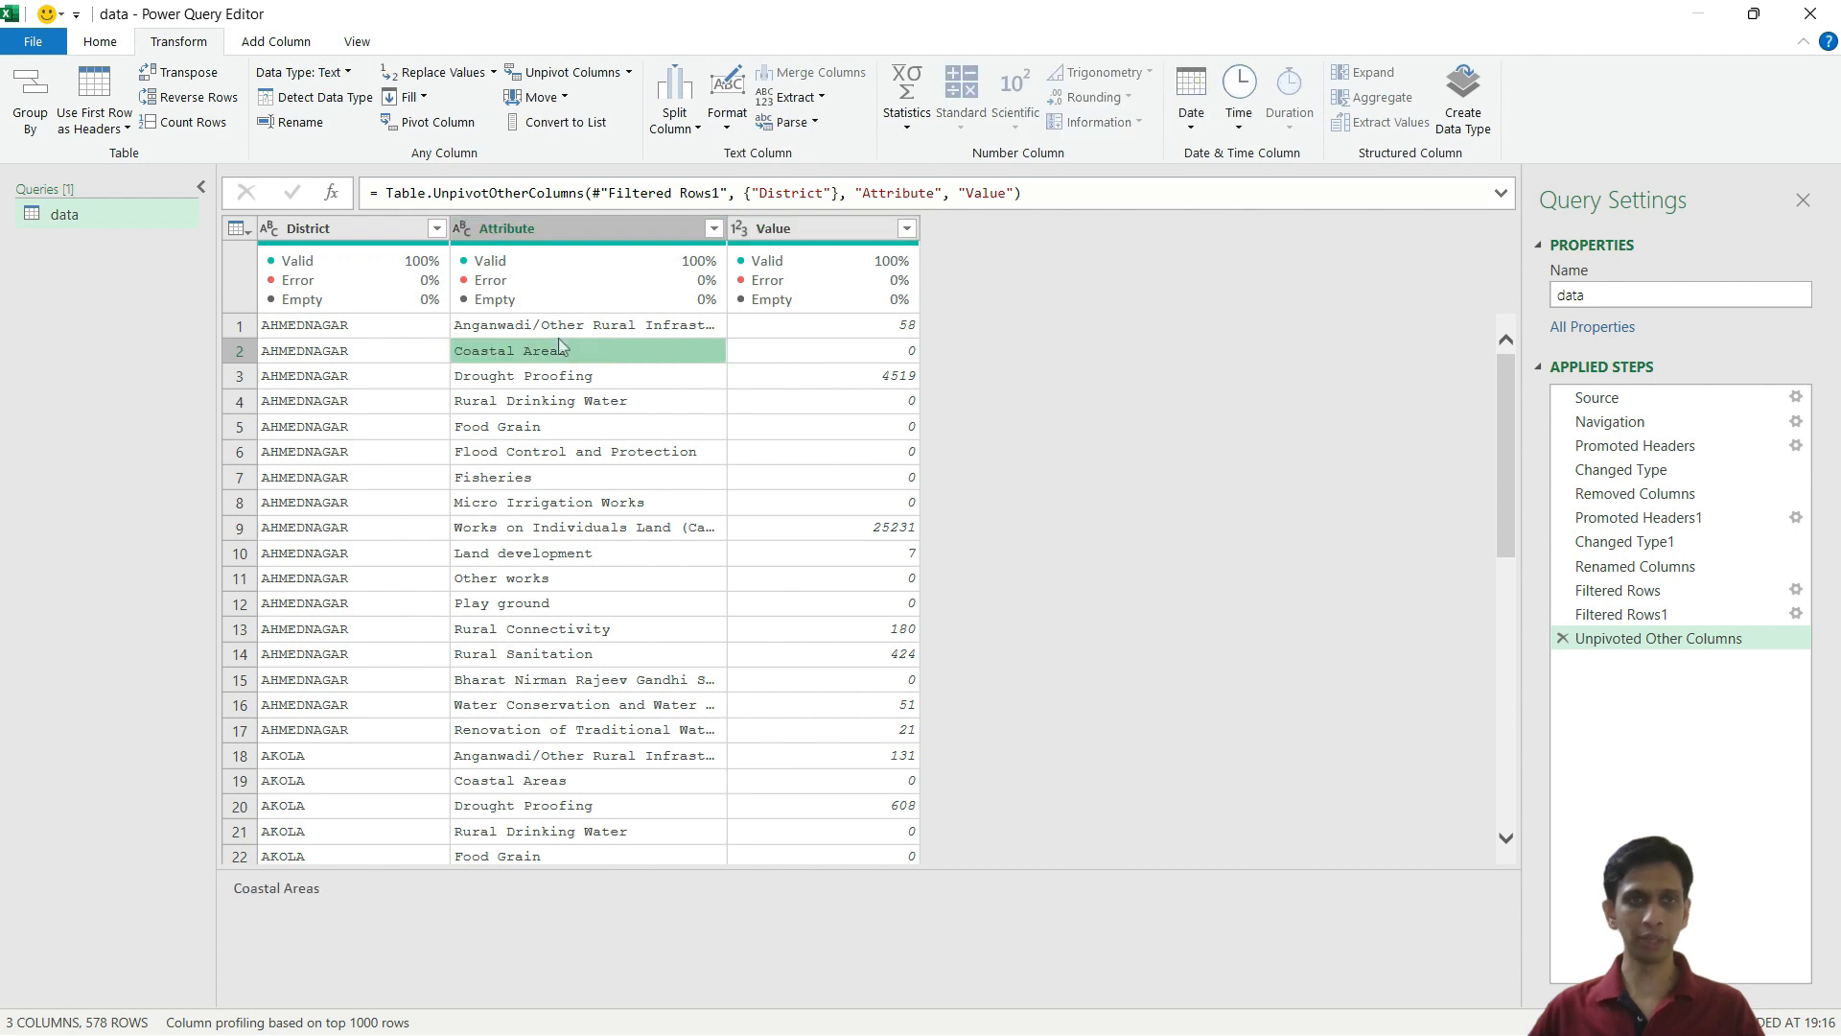
Rename the Attribute column to Program.
{"action": "left_click", "coordinate": [516, 237]}
{"action": "double_click", "coordinate": [515, 230]}
{"action": "type", "text": "Prog"}
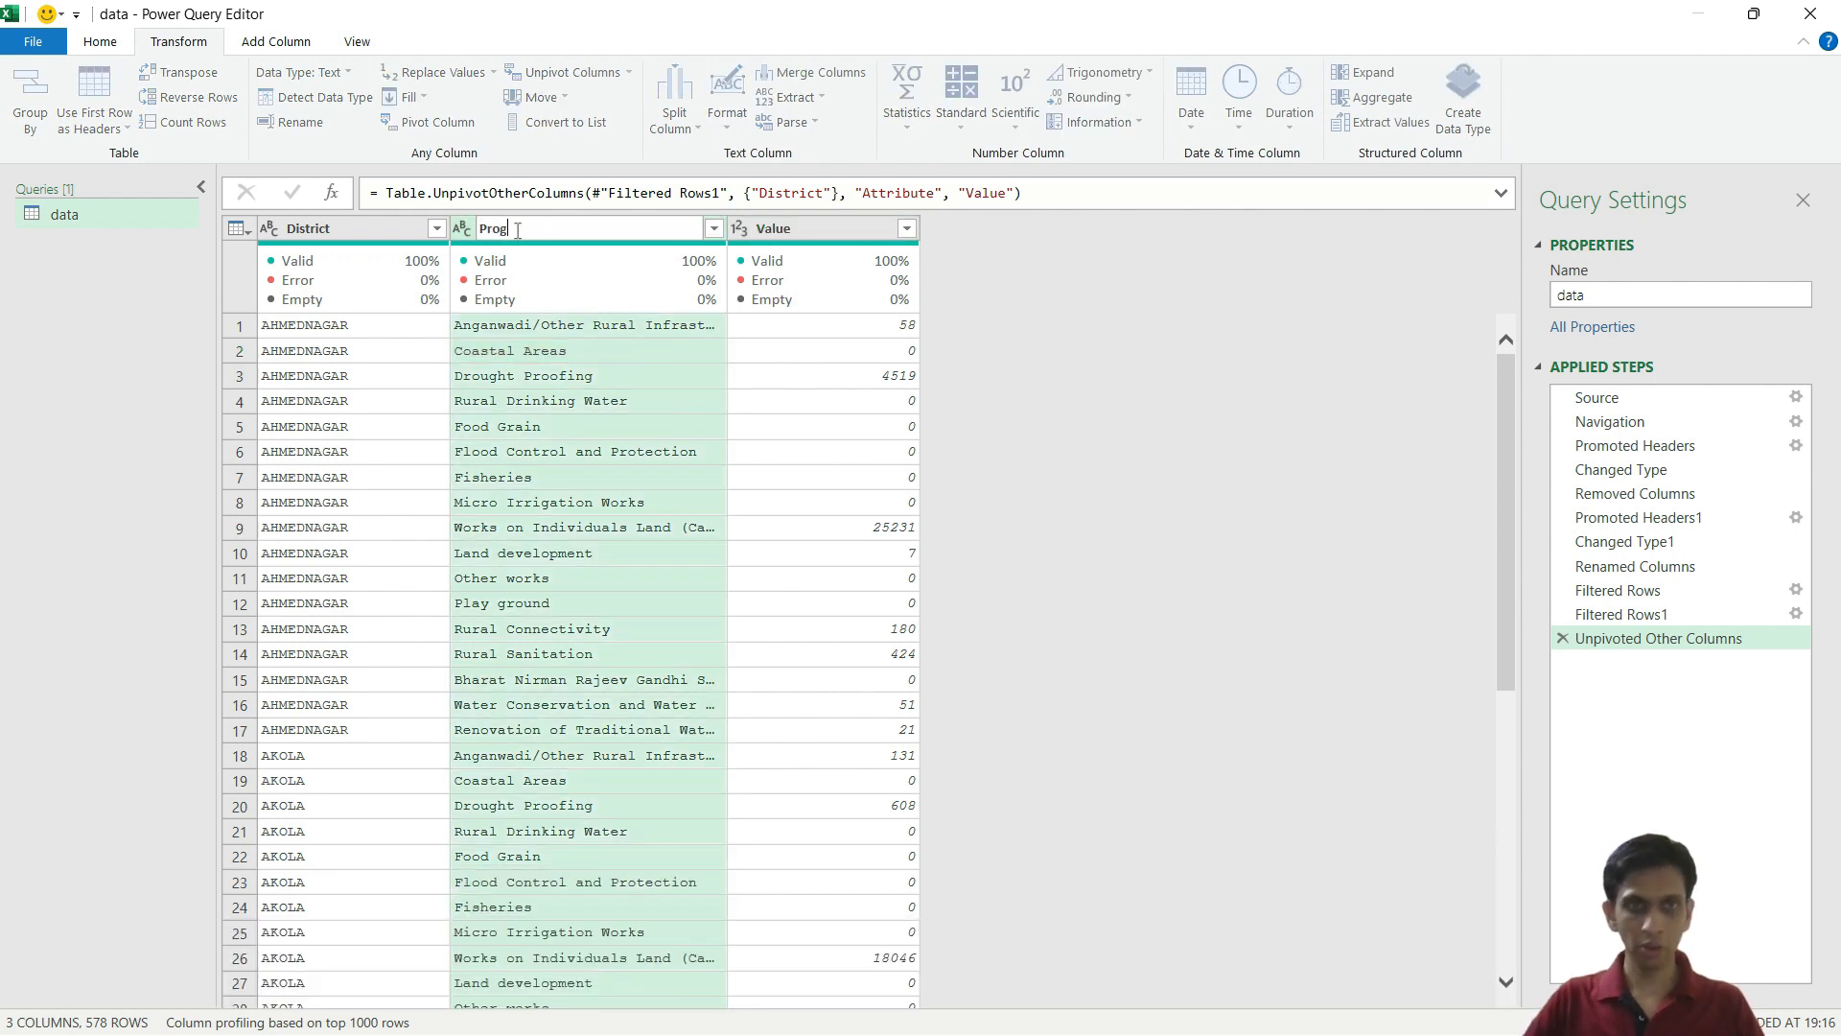
{"action": "type", "text": "ram"}
{"action": "key", "text": "Return"}
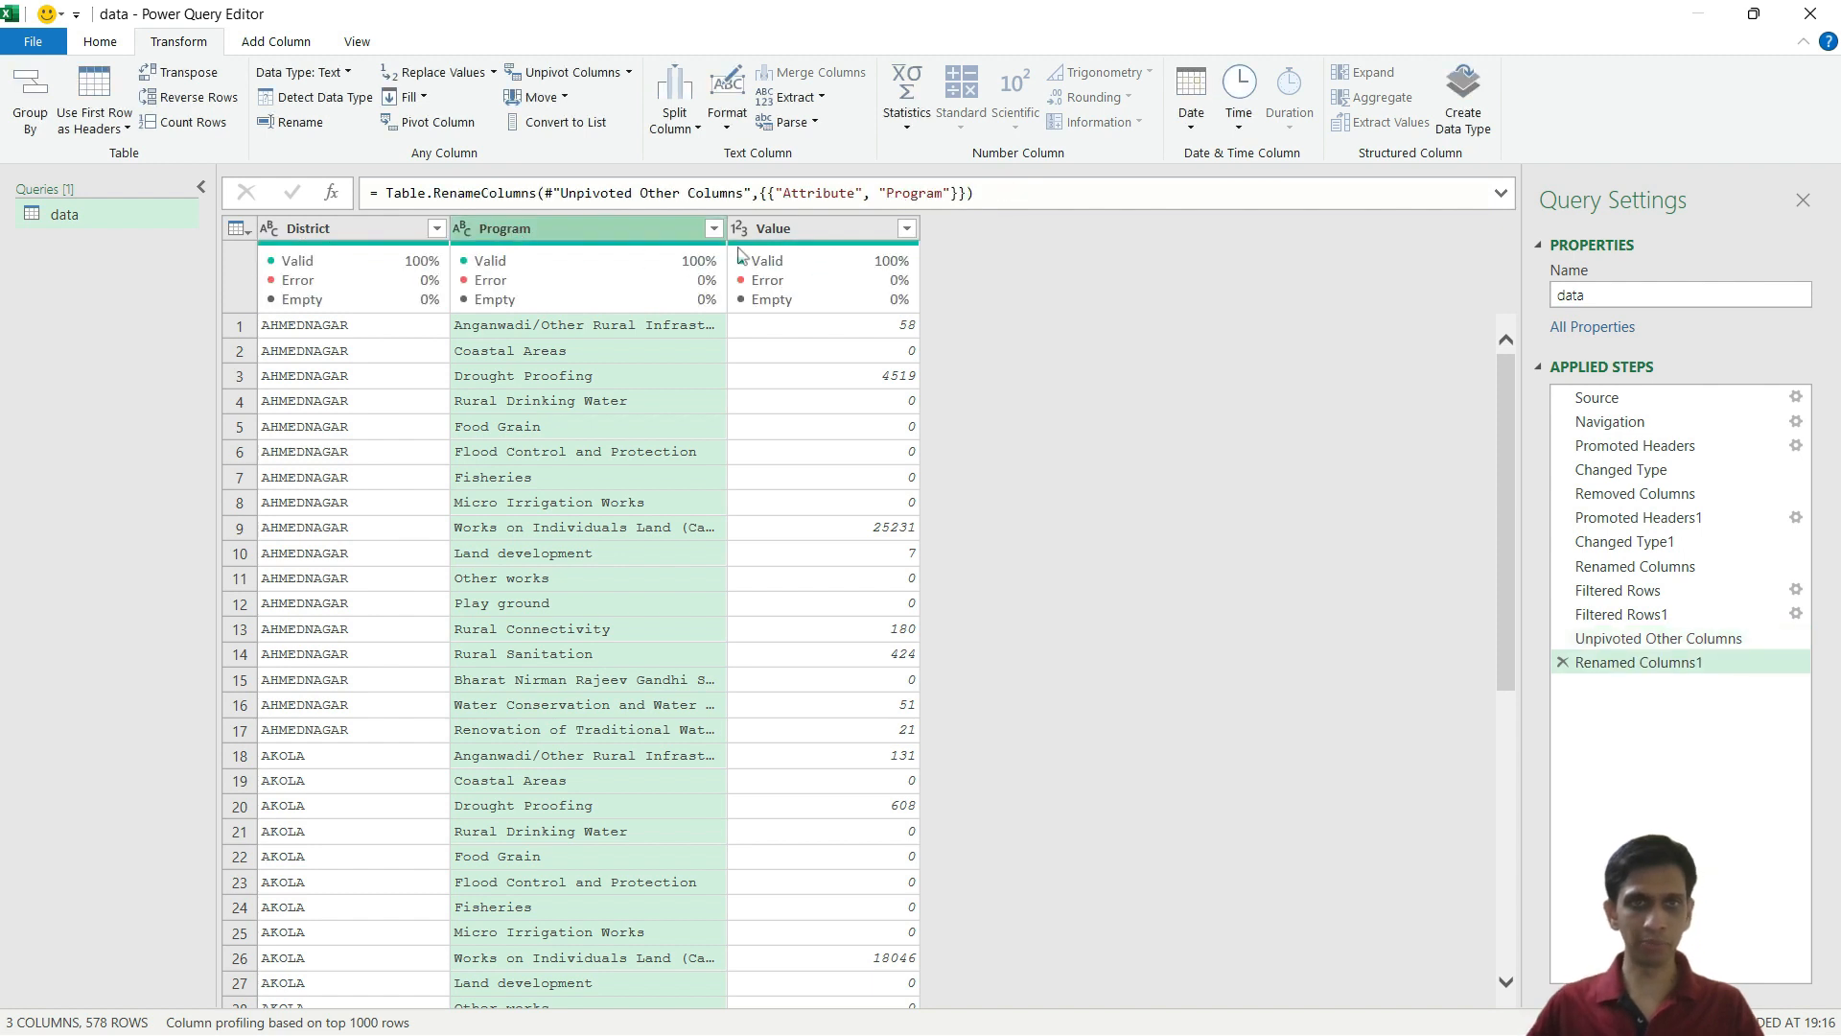
{"action": "left_click", "coordinate": [779, 236]}
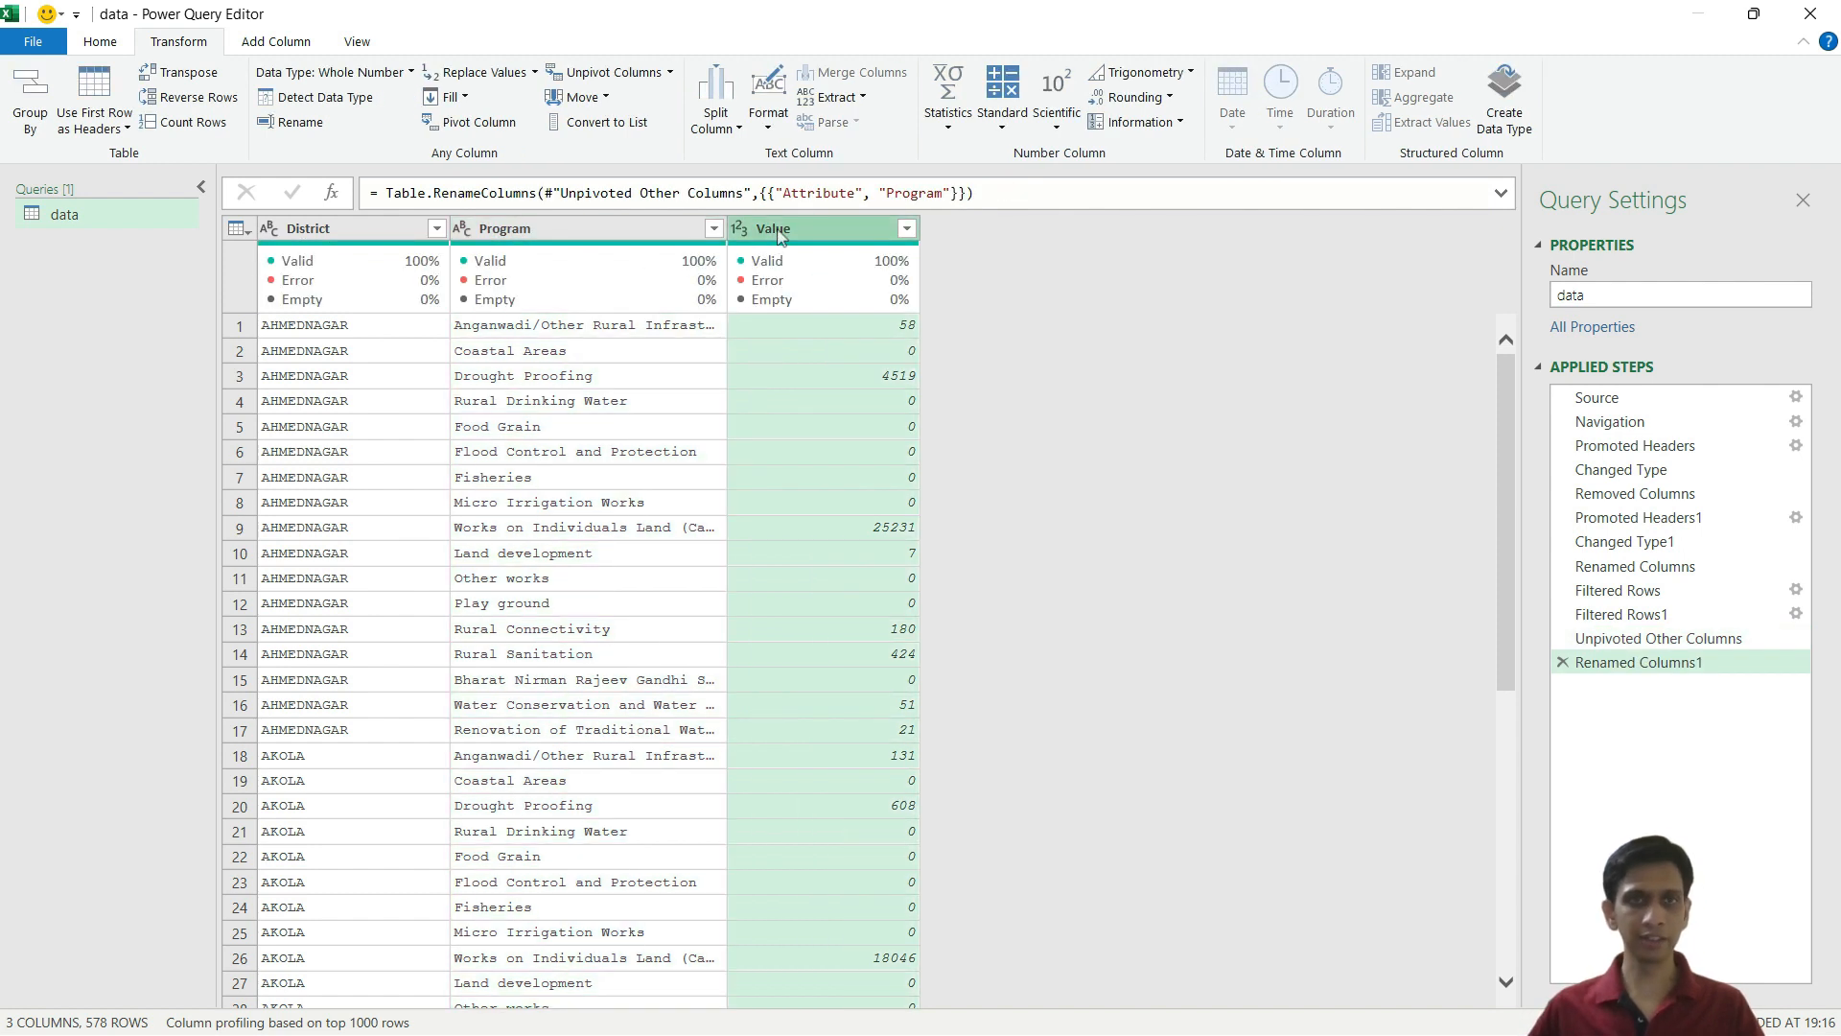
{"action": "double_click", "coordinate": [795, 230]}
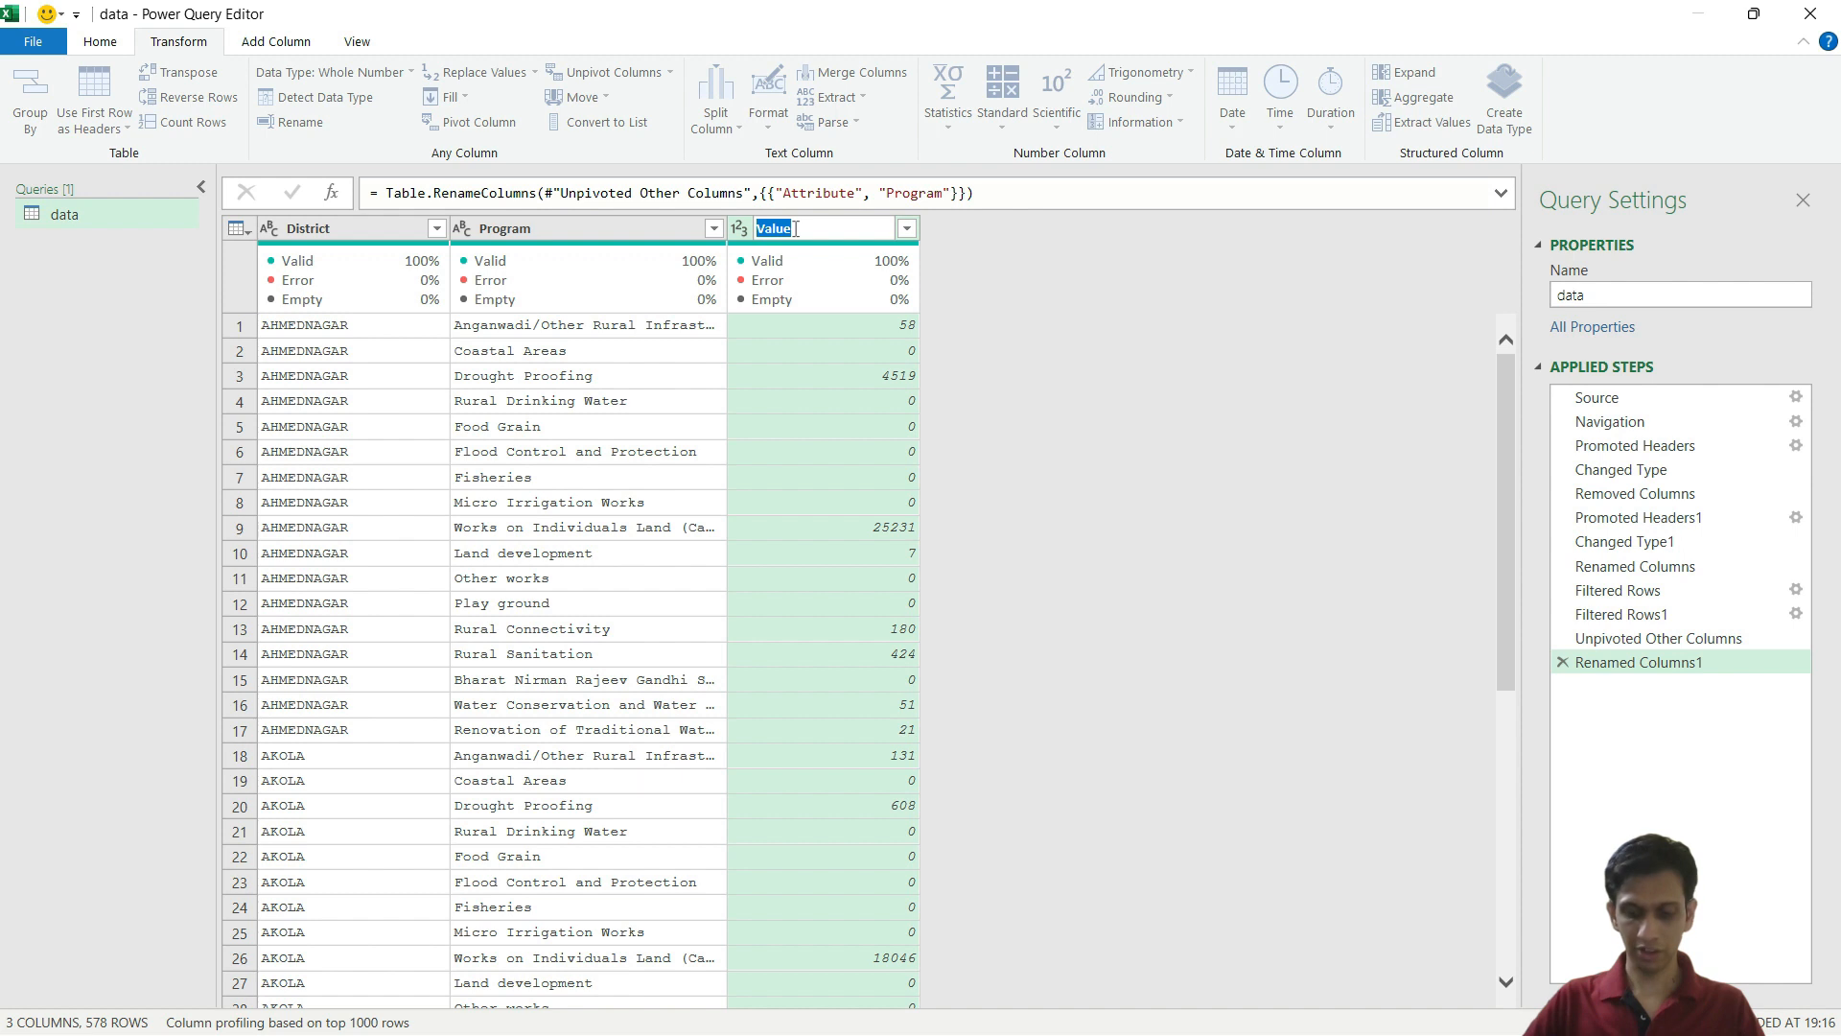
{"action": "key", "text": "Return"}
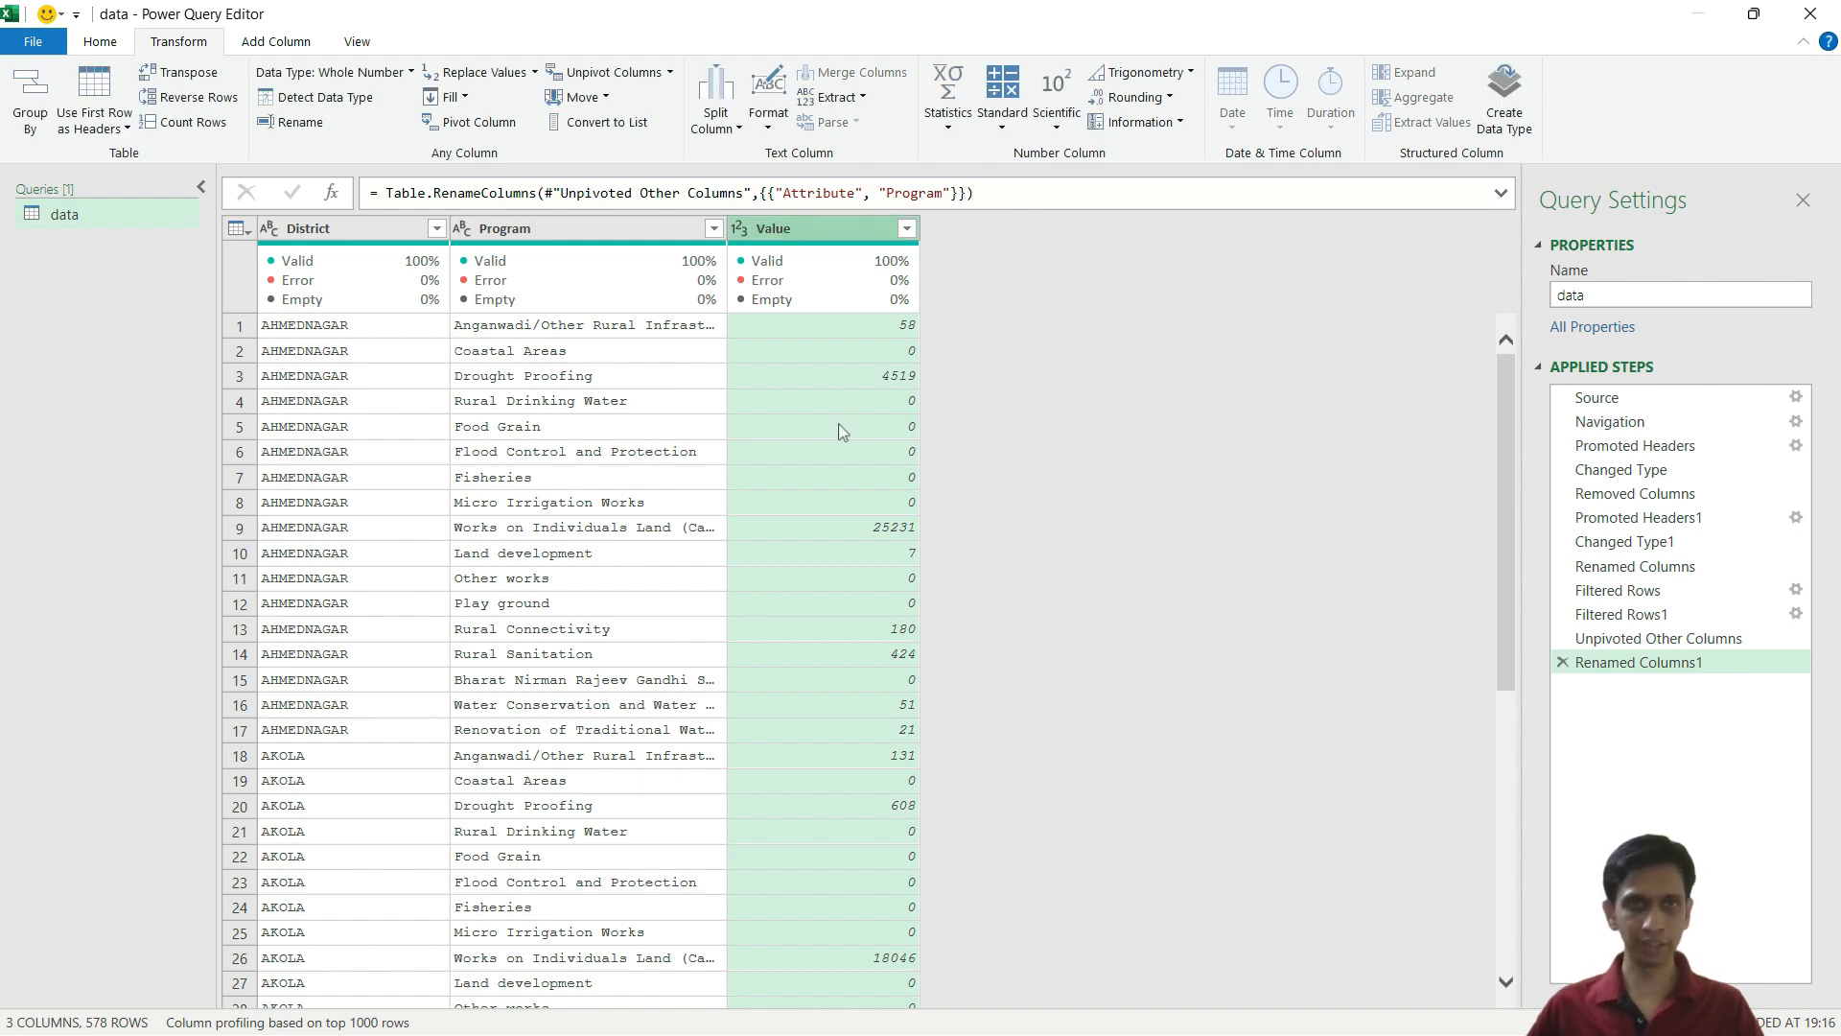
Close the query editor and load the data query into the workbook as a table.
{"action": "left_click", "coordinate": [869, 374]}
{"action": "left_click", "coordinate": [837, 326]}
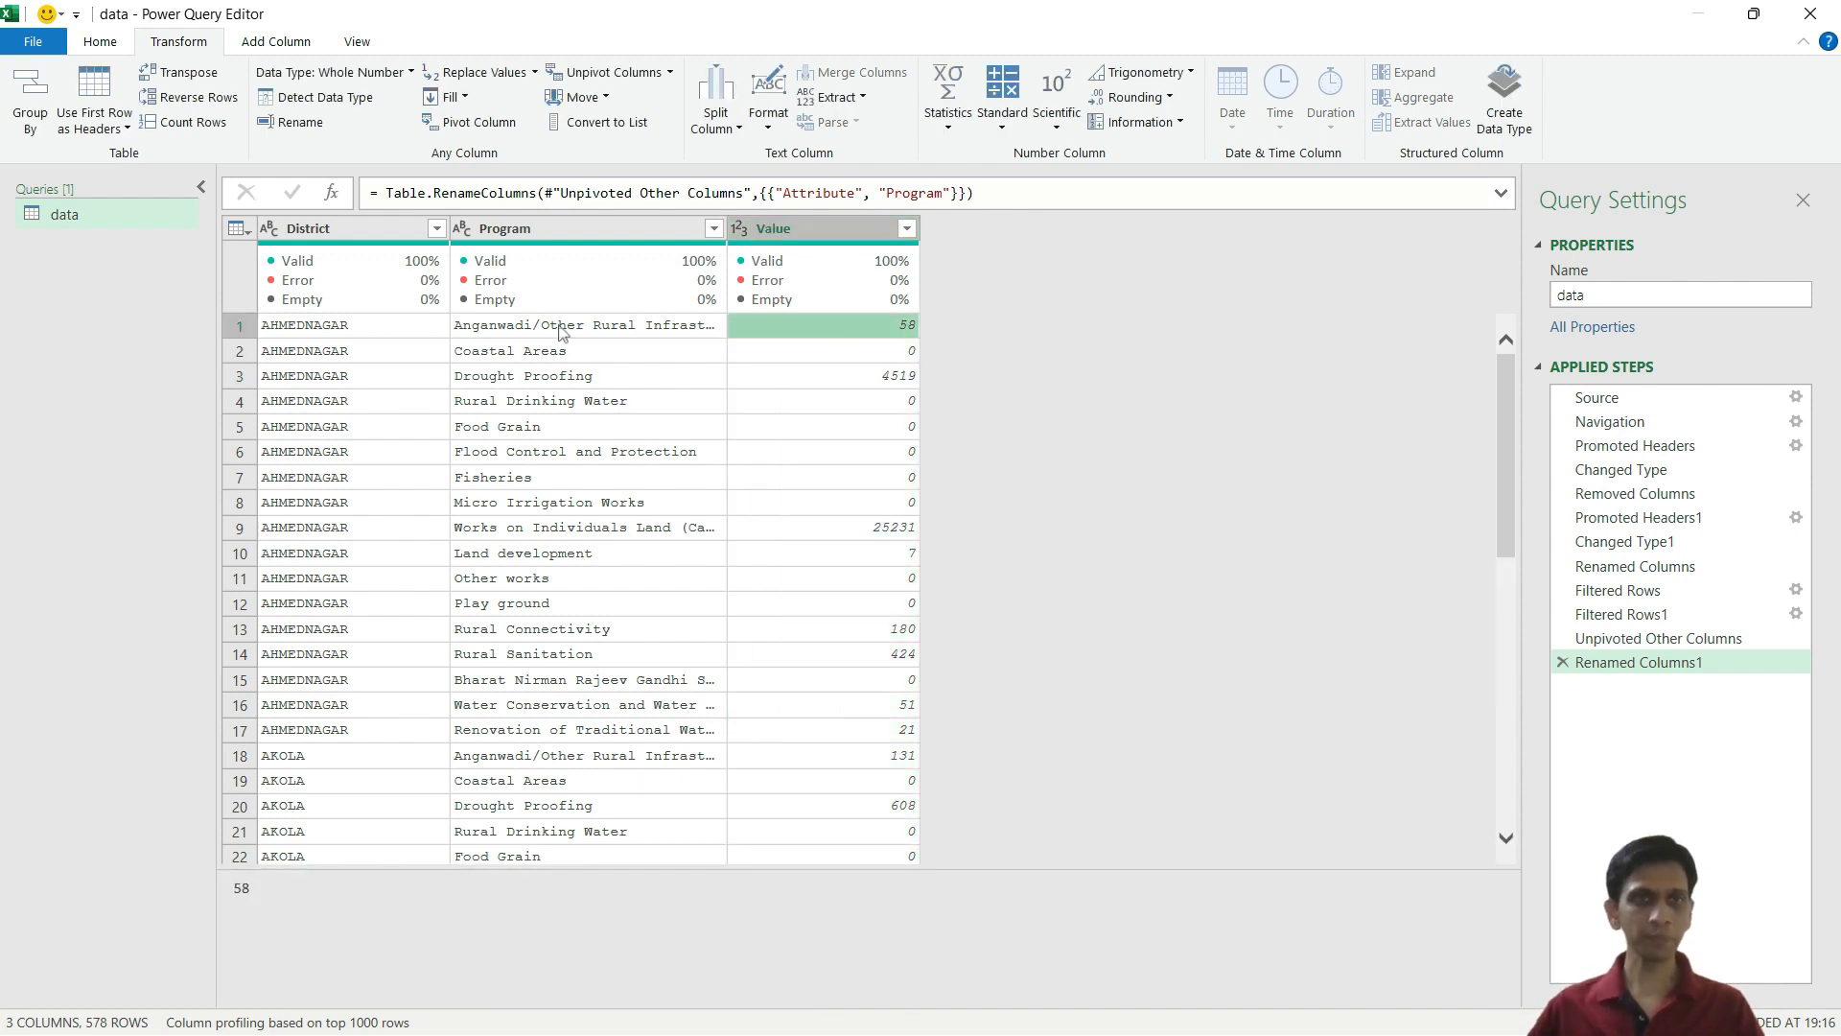
{"action": "left_click", "coordinate": [566, 328]}
{"action": "left_click", "coordinate": [100, 42]}
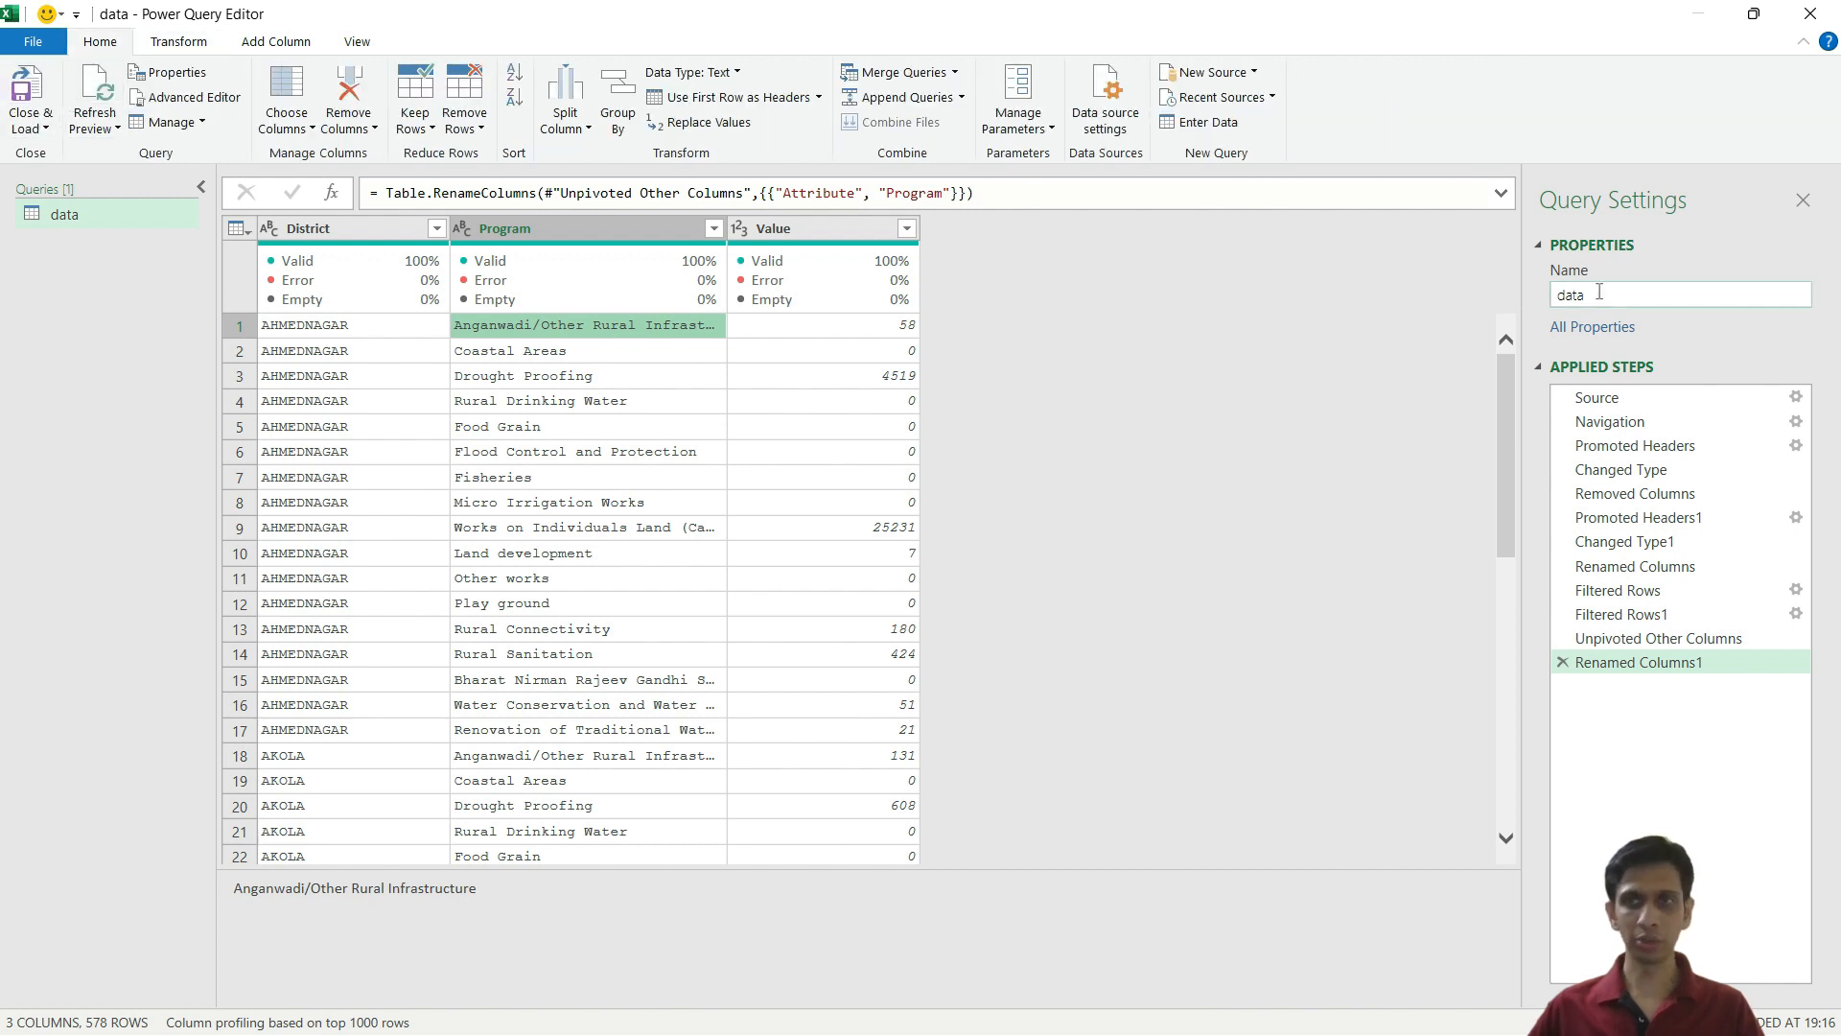
{"action": "left_click", "coordinate": [1600, 296]}
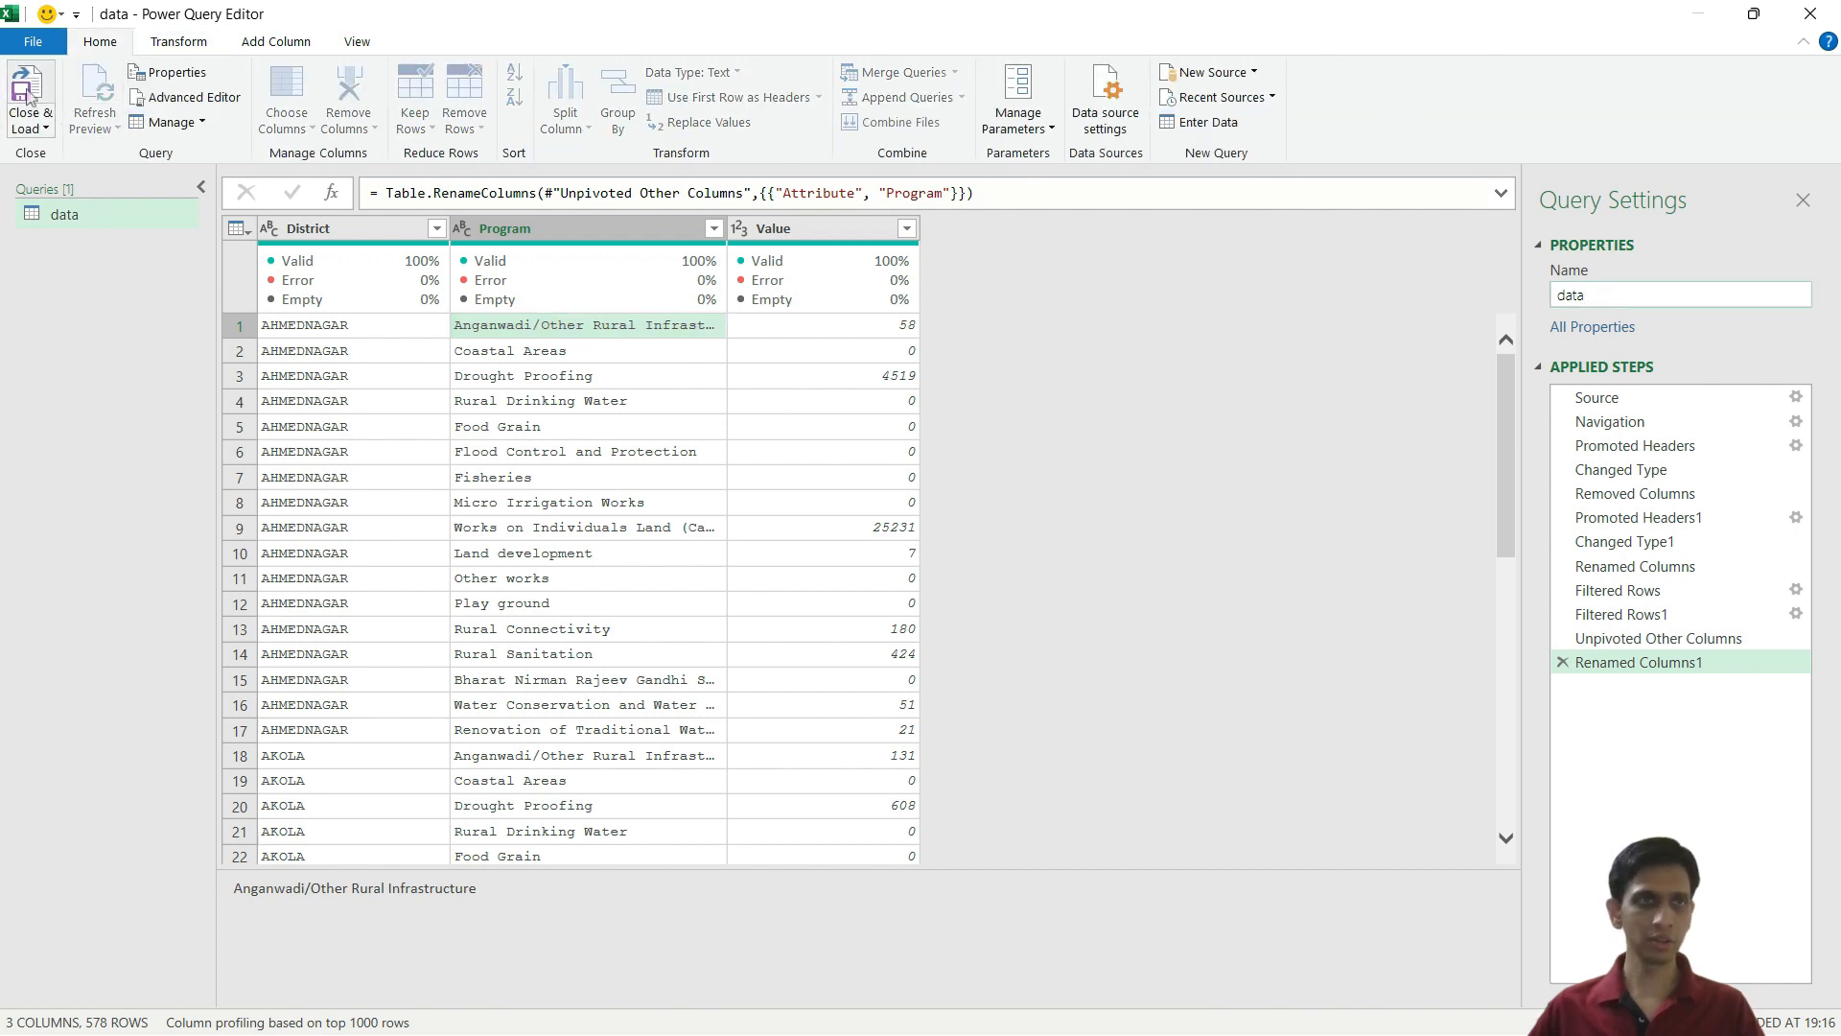
{"action": "left_click", "coordinate": [27, 91]}
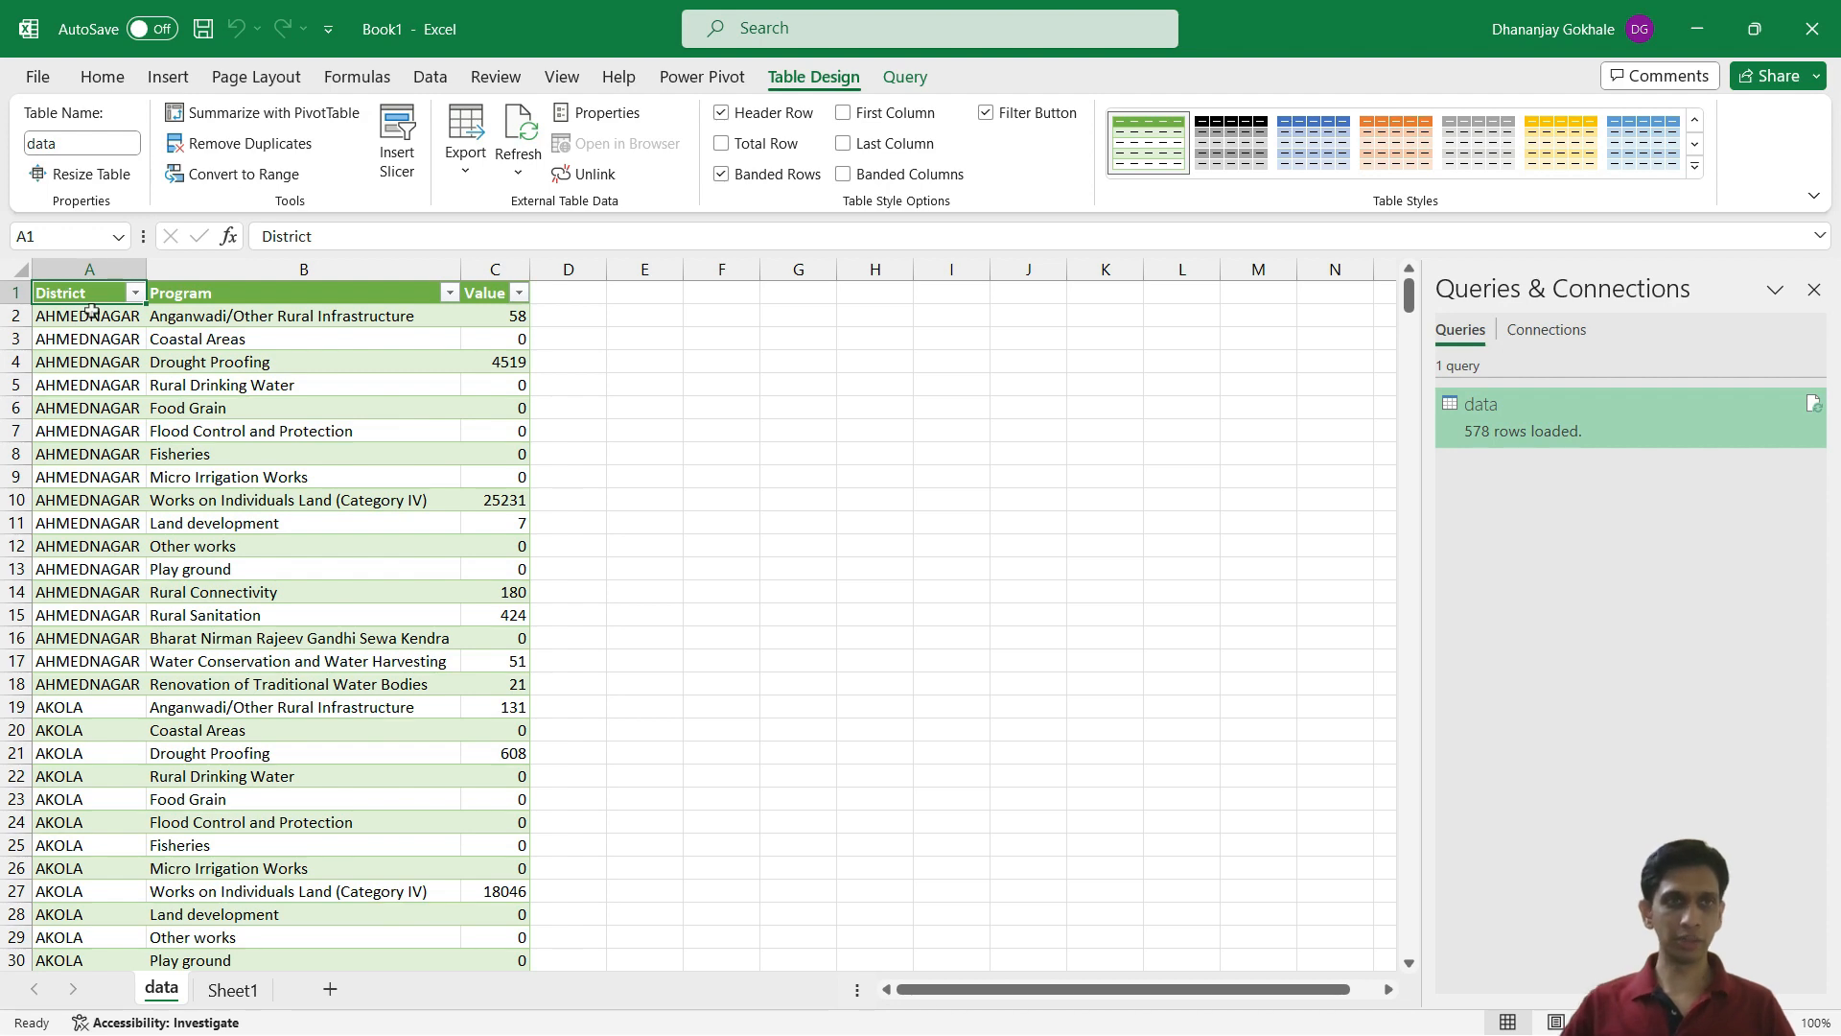
Insert a PivotChart with a PivotTable based on the data table, placed on a new worksheet.
{"action": "left_click", "coordinate": [168, 76]}
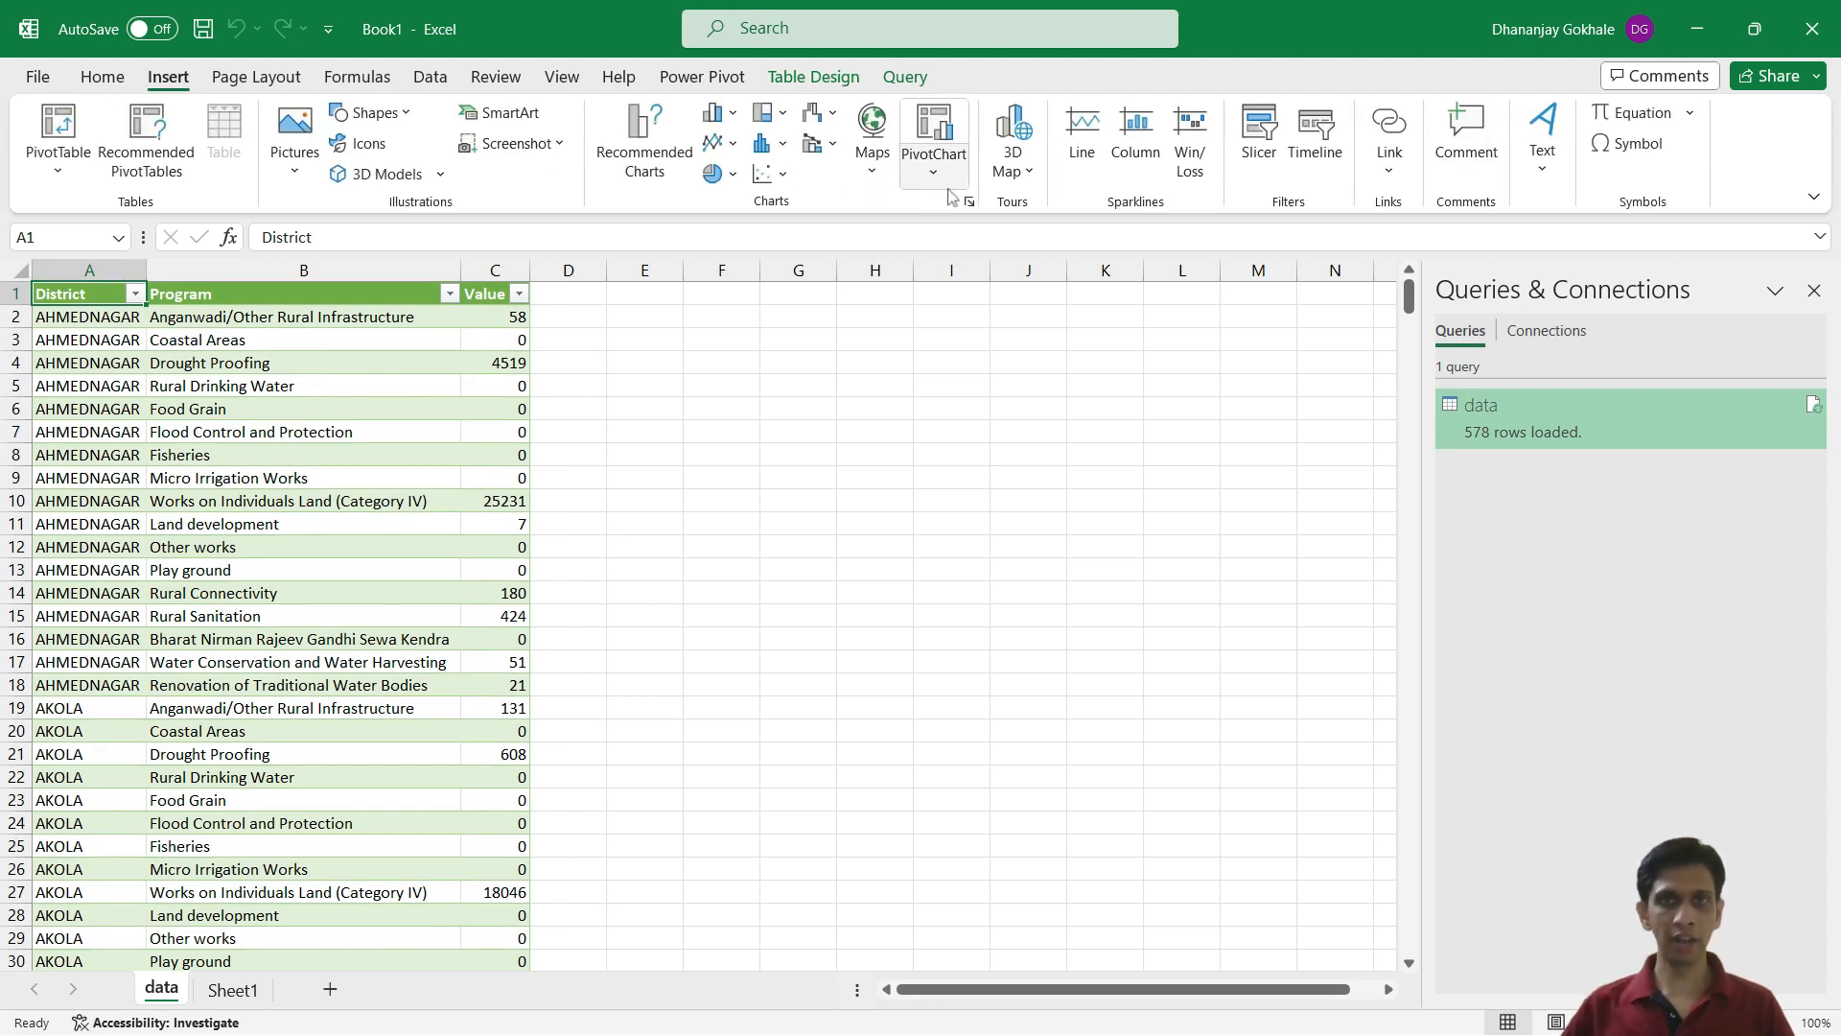
{"action": "left_click", "coordinate": [933, 168]}
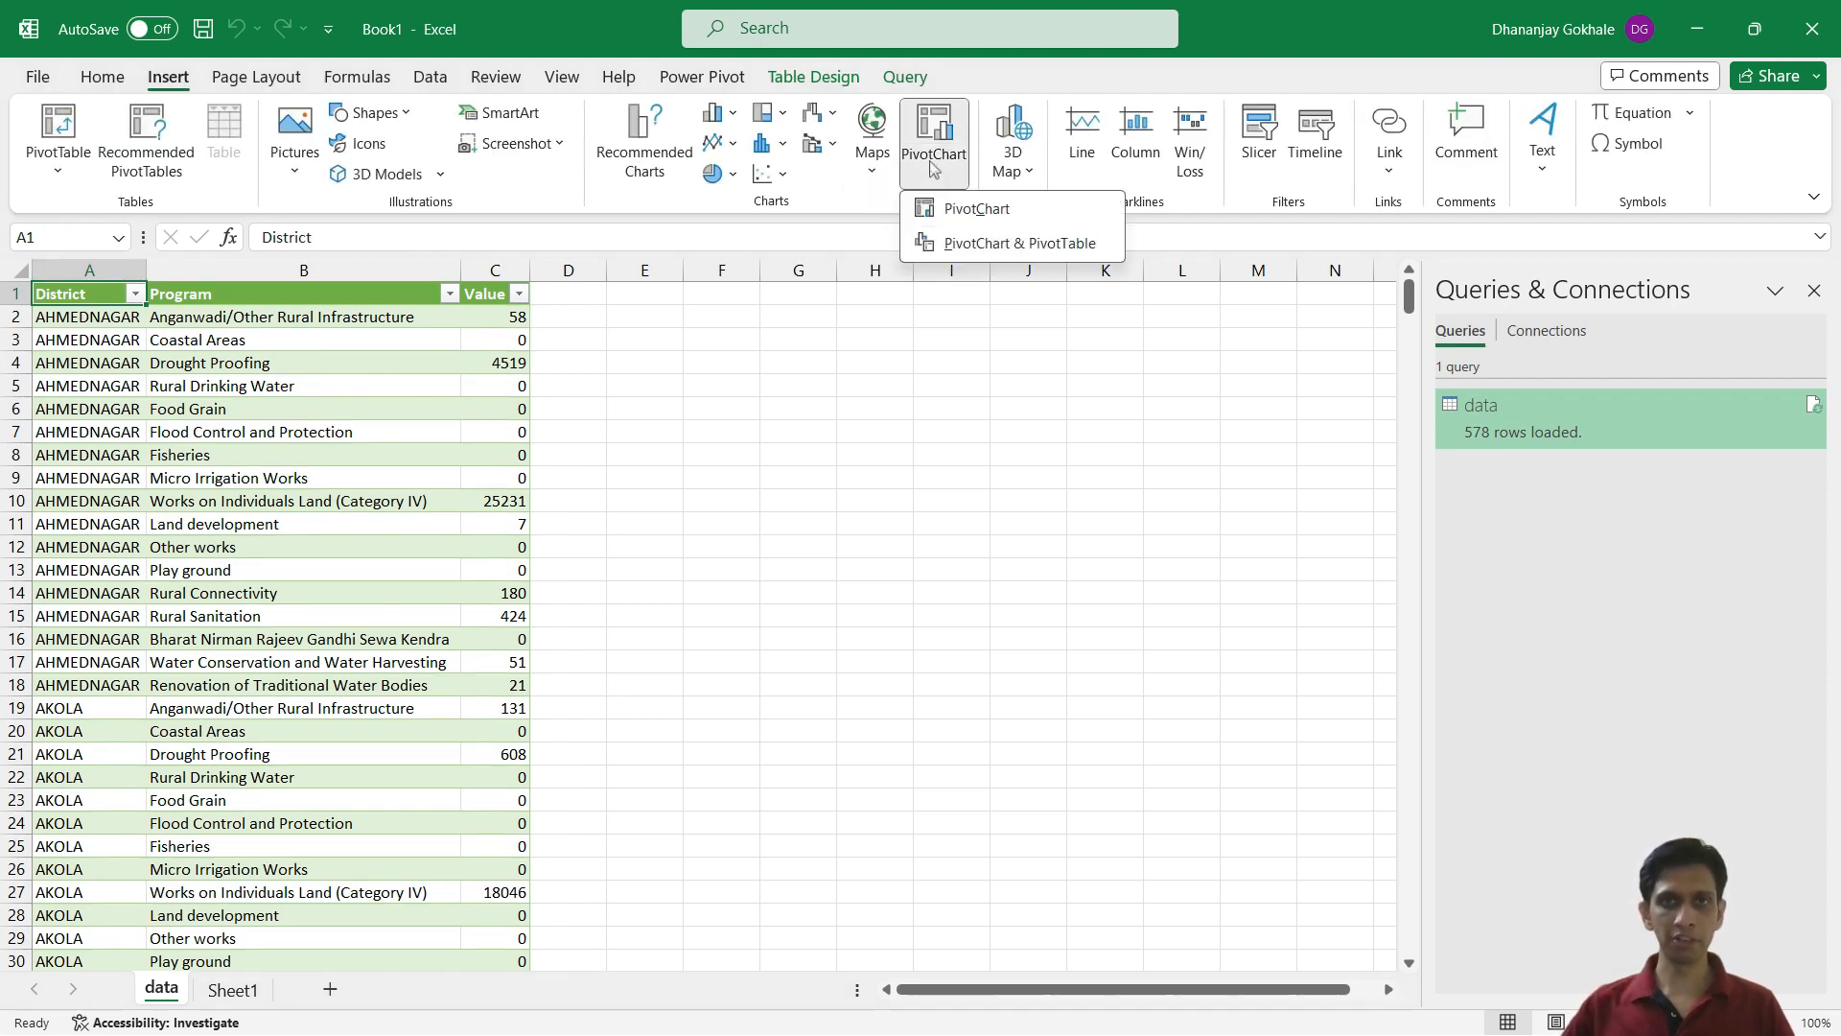
{"action": "left_click", "coordinate": [998, 248]}
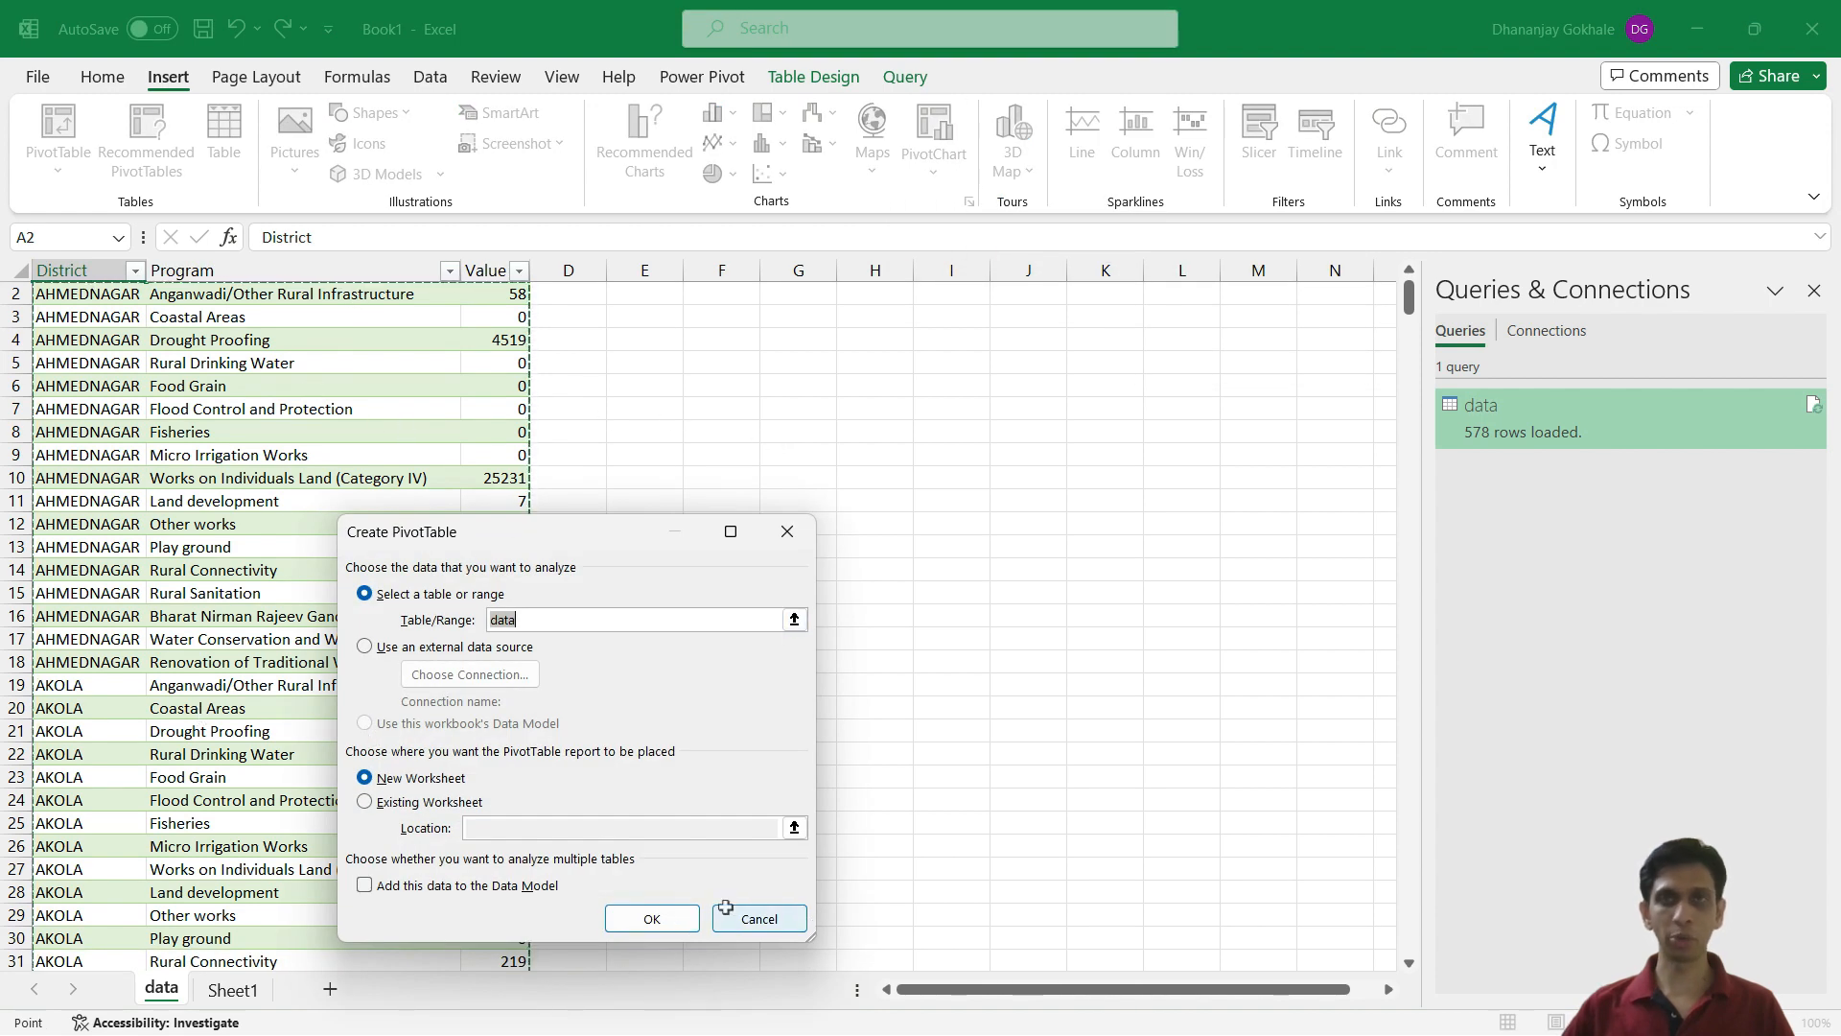
{"action": "left_click", "coordinate": [648, 918]}
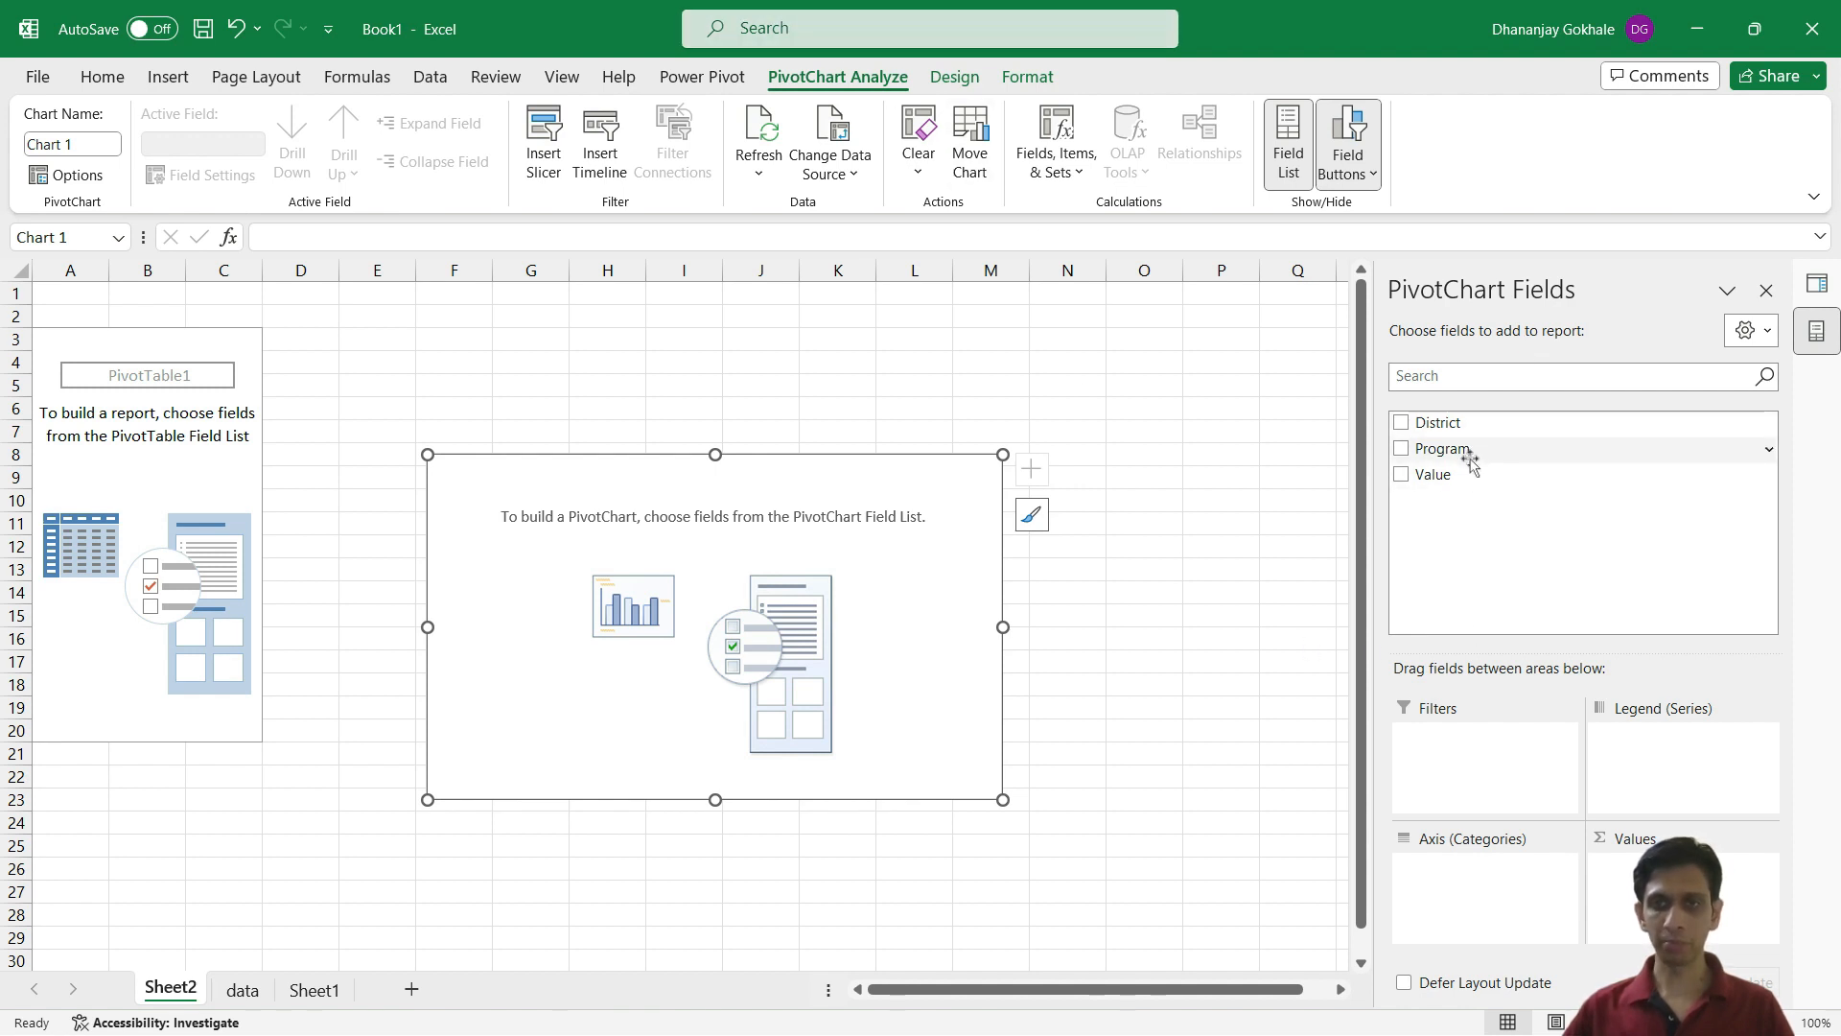
Build the PivotChart with Program as the legend series and the sum of Value as its values.
{"action": "left_click_drag", "start_coordinate": [1473, 463], "coordinate": [1668, 757]}
{"action": "left_click_drag", "start_coordinate": [1458, 477], "coordinate": [1650, 868]}
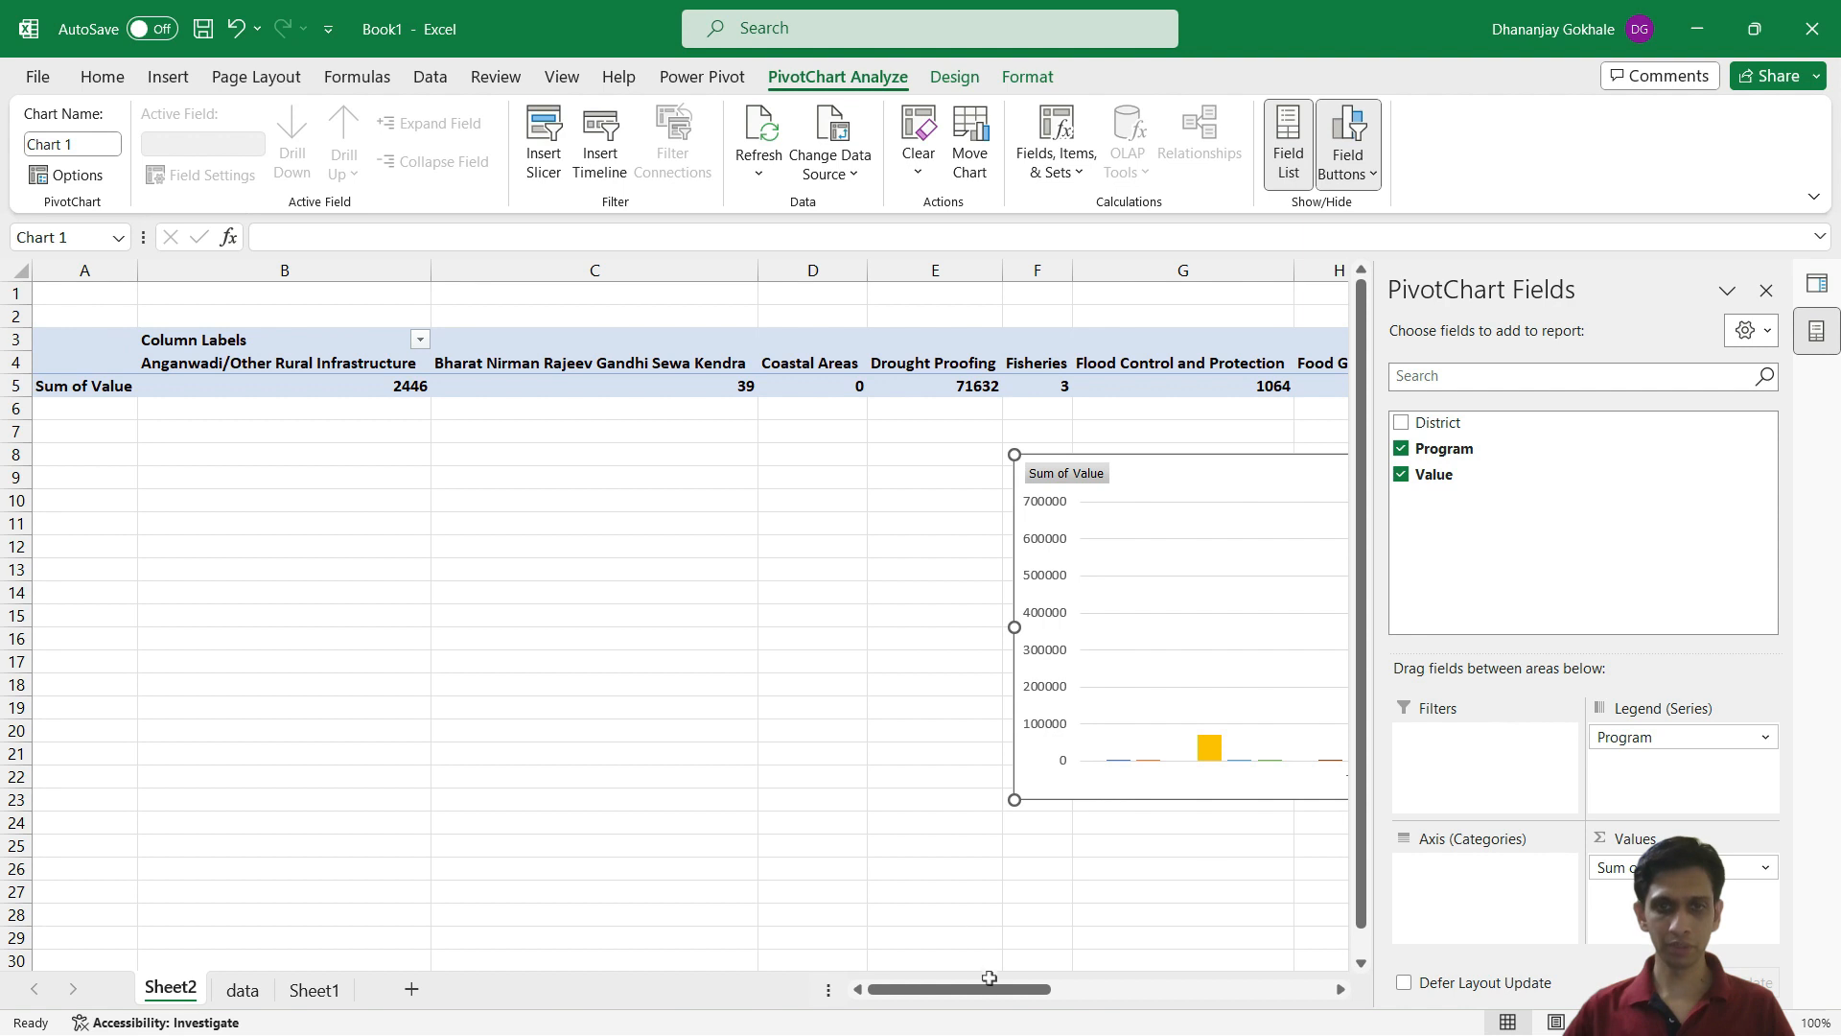
{"action": "left_click_drag", "start_coordinate": [989, 986], "coordinate": [1082, 994]}
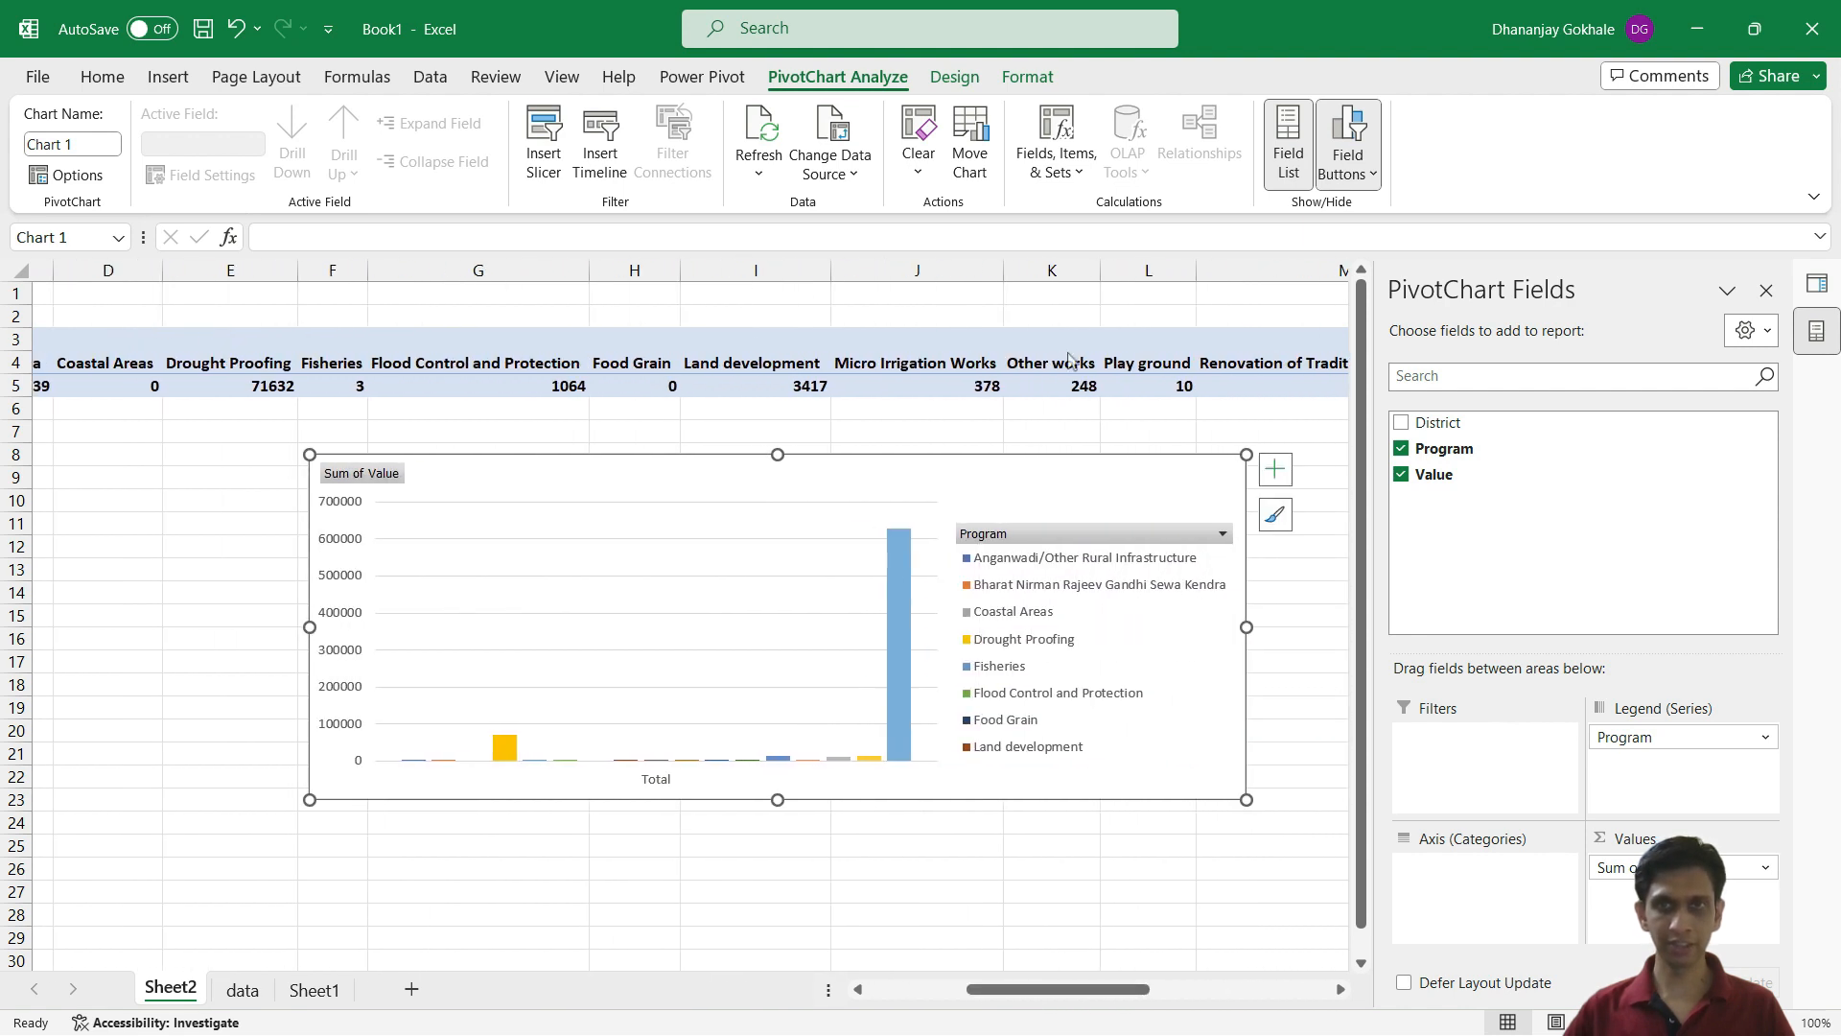
Change the PivotChart from a clustered column to a standard pie chart.
{"action": "left_click", "coordinate": [960, 87]}
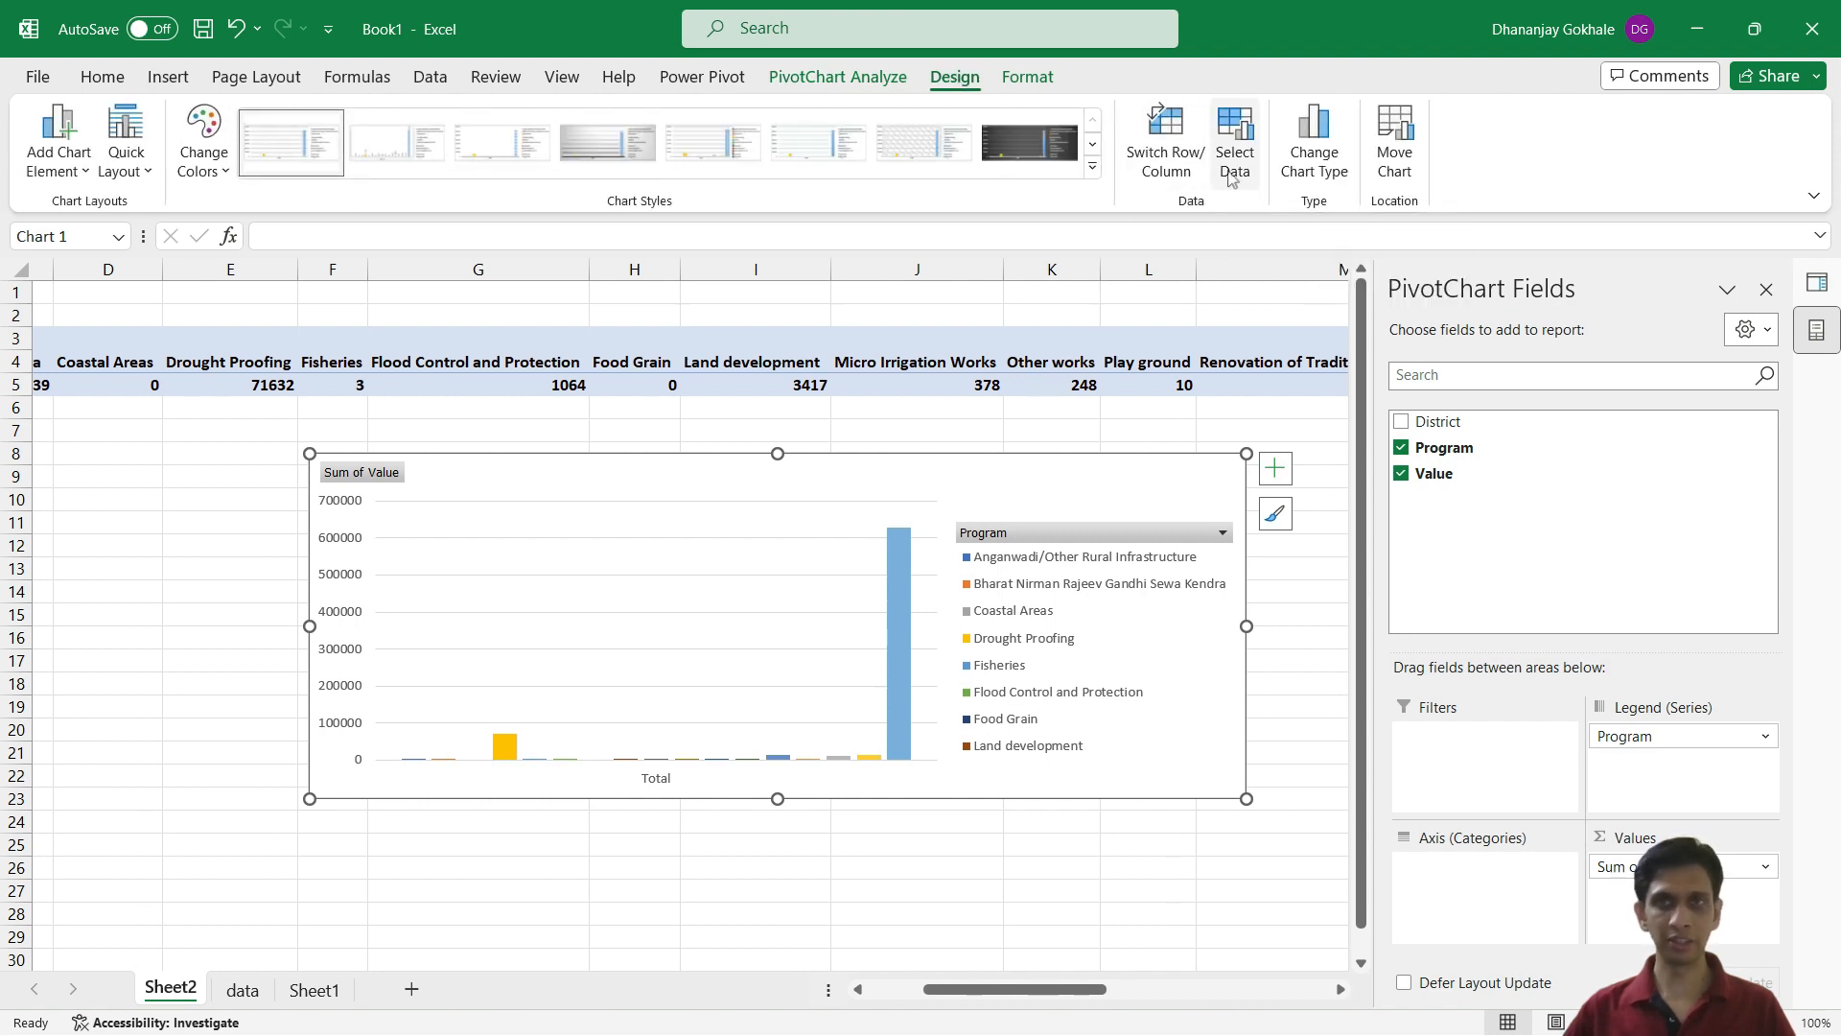
{"action": "left_click", "coordinate": [1310, 165]}
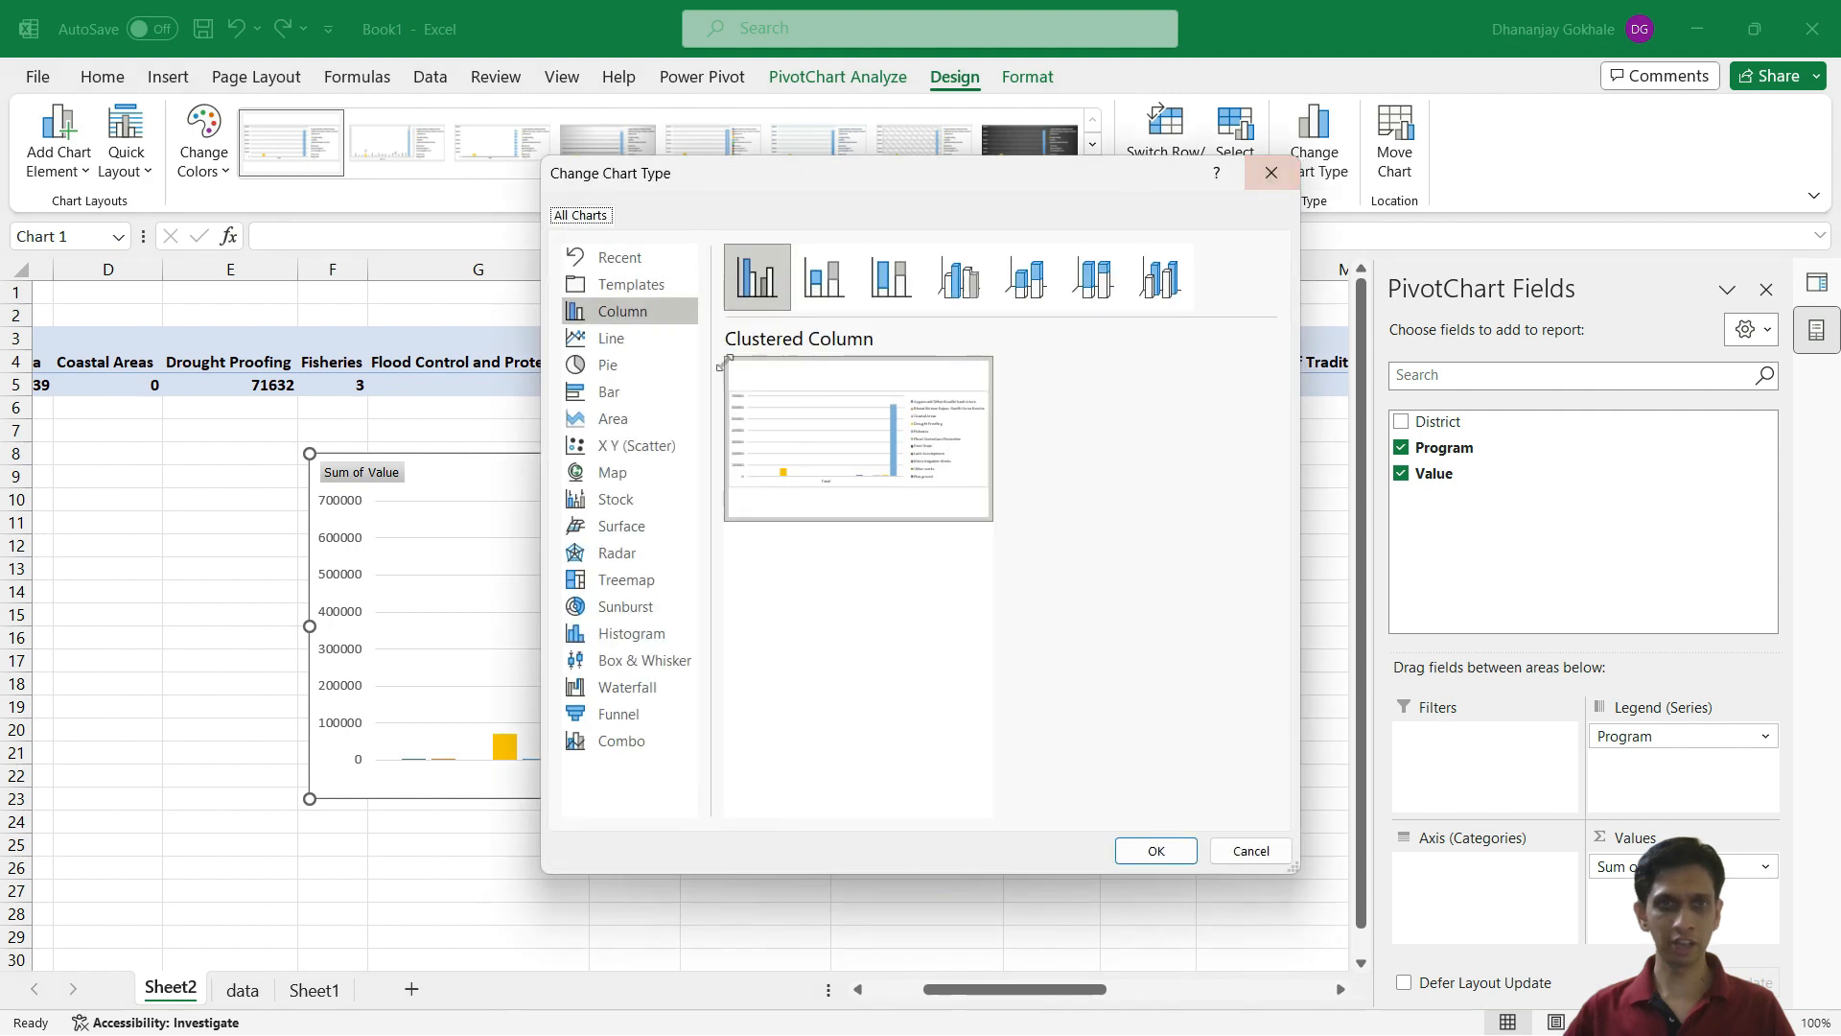
{"action": "left_click", "coordinate": [634, 365]}
{"action": "mouse_move", "coordinate": [892, 479]}
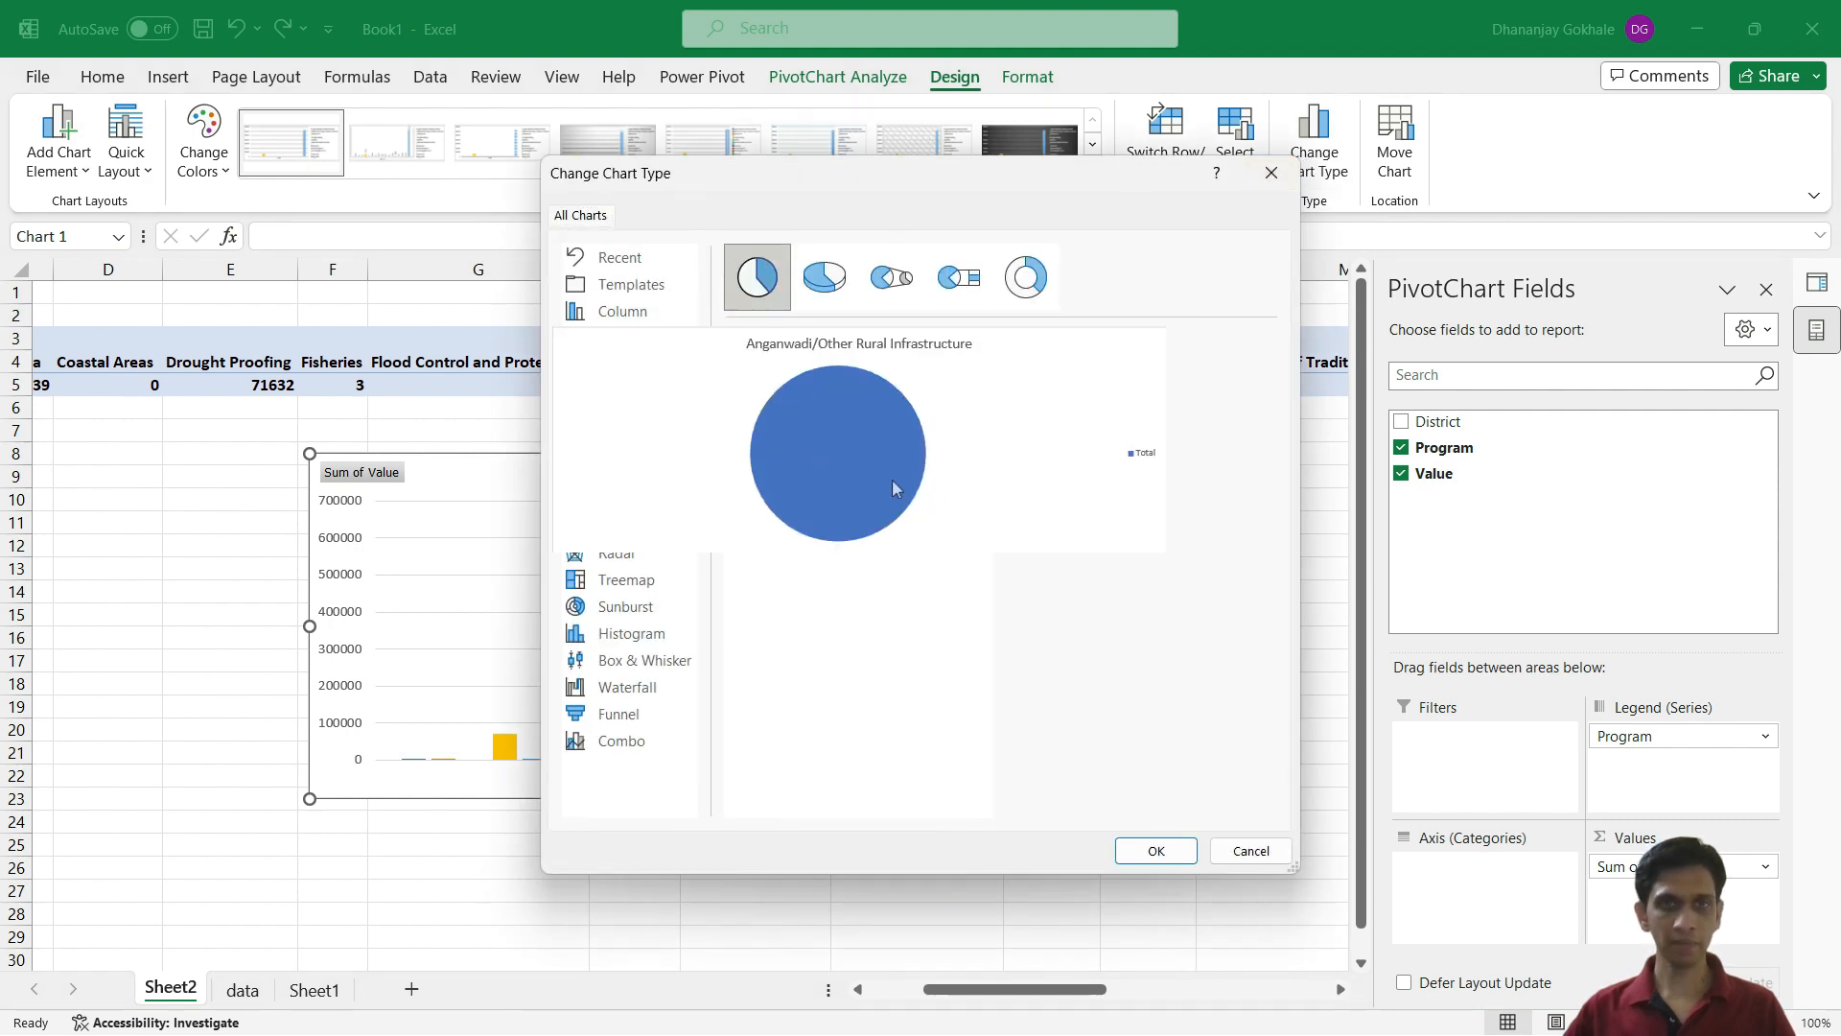
{"action": "left_click", "coordinate": [1157, 850]}
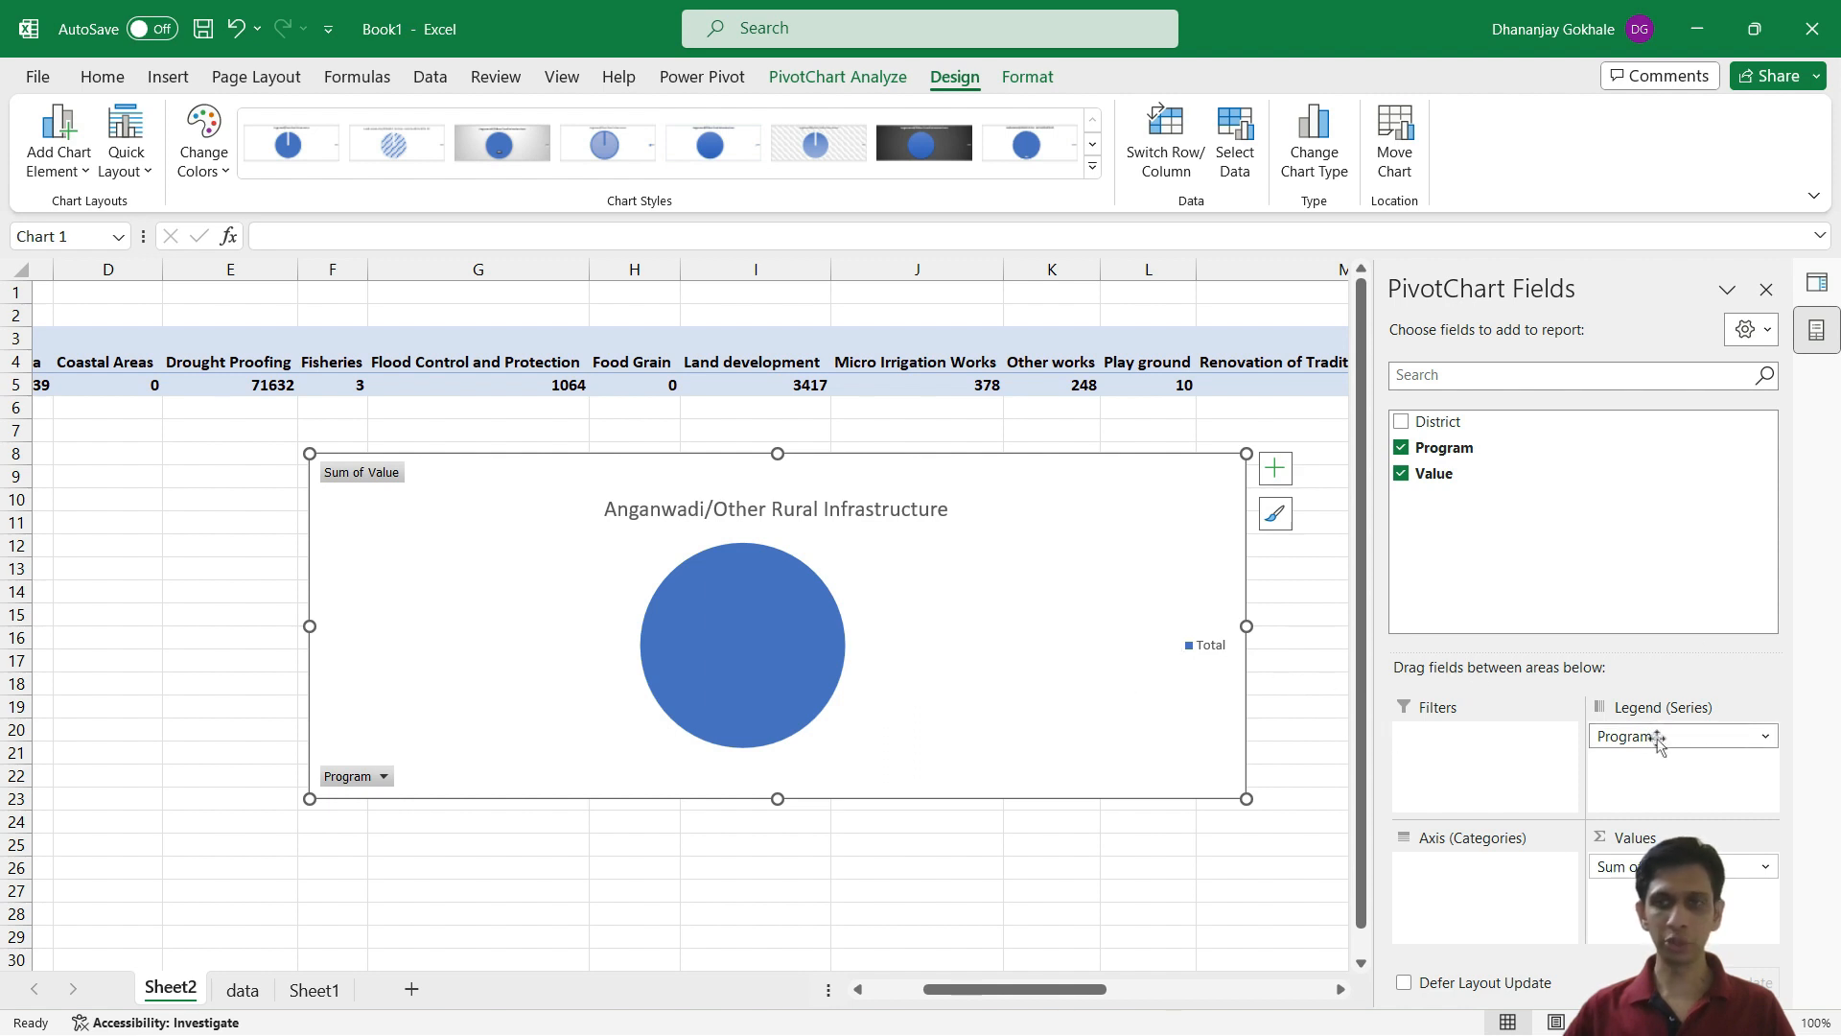
Move the Program field from the chart's legend series to its axis categories.
{"action": "left_click_drag", "start_coordinate": [1659, 740], "coordinate": [1471, 894]}
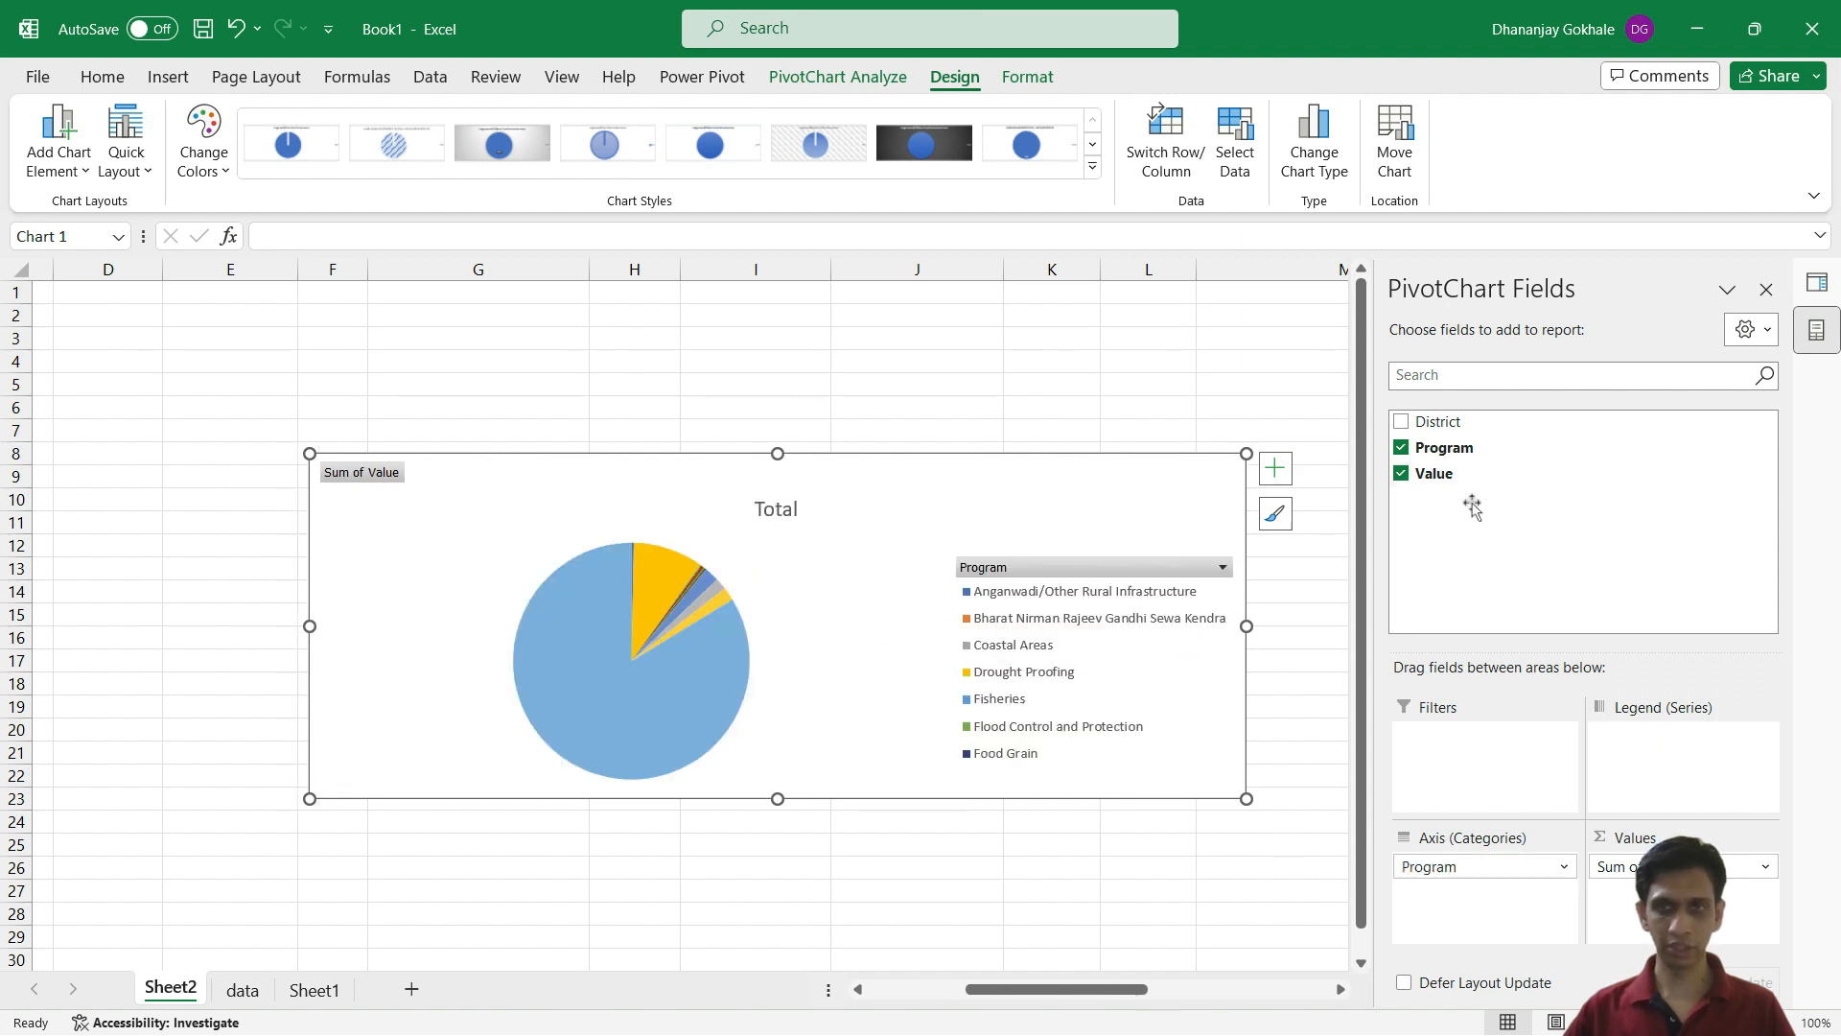
{"action": "scroll", "coordinate": [1103, 624], "scroll_direction": "down", "scroll_amount": 2}
{"action": "scroll", "coordinate": [671, 518], "scroll_direction": "up", "scroll_amount": 1}
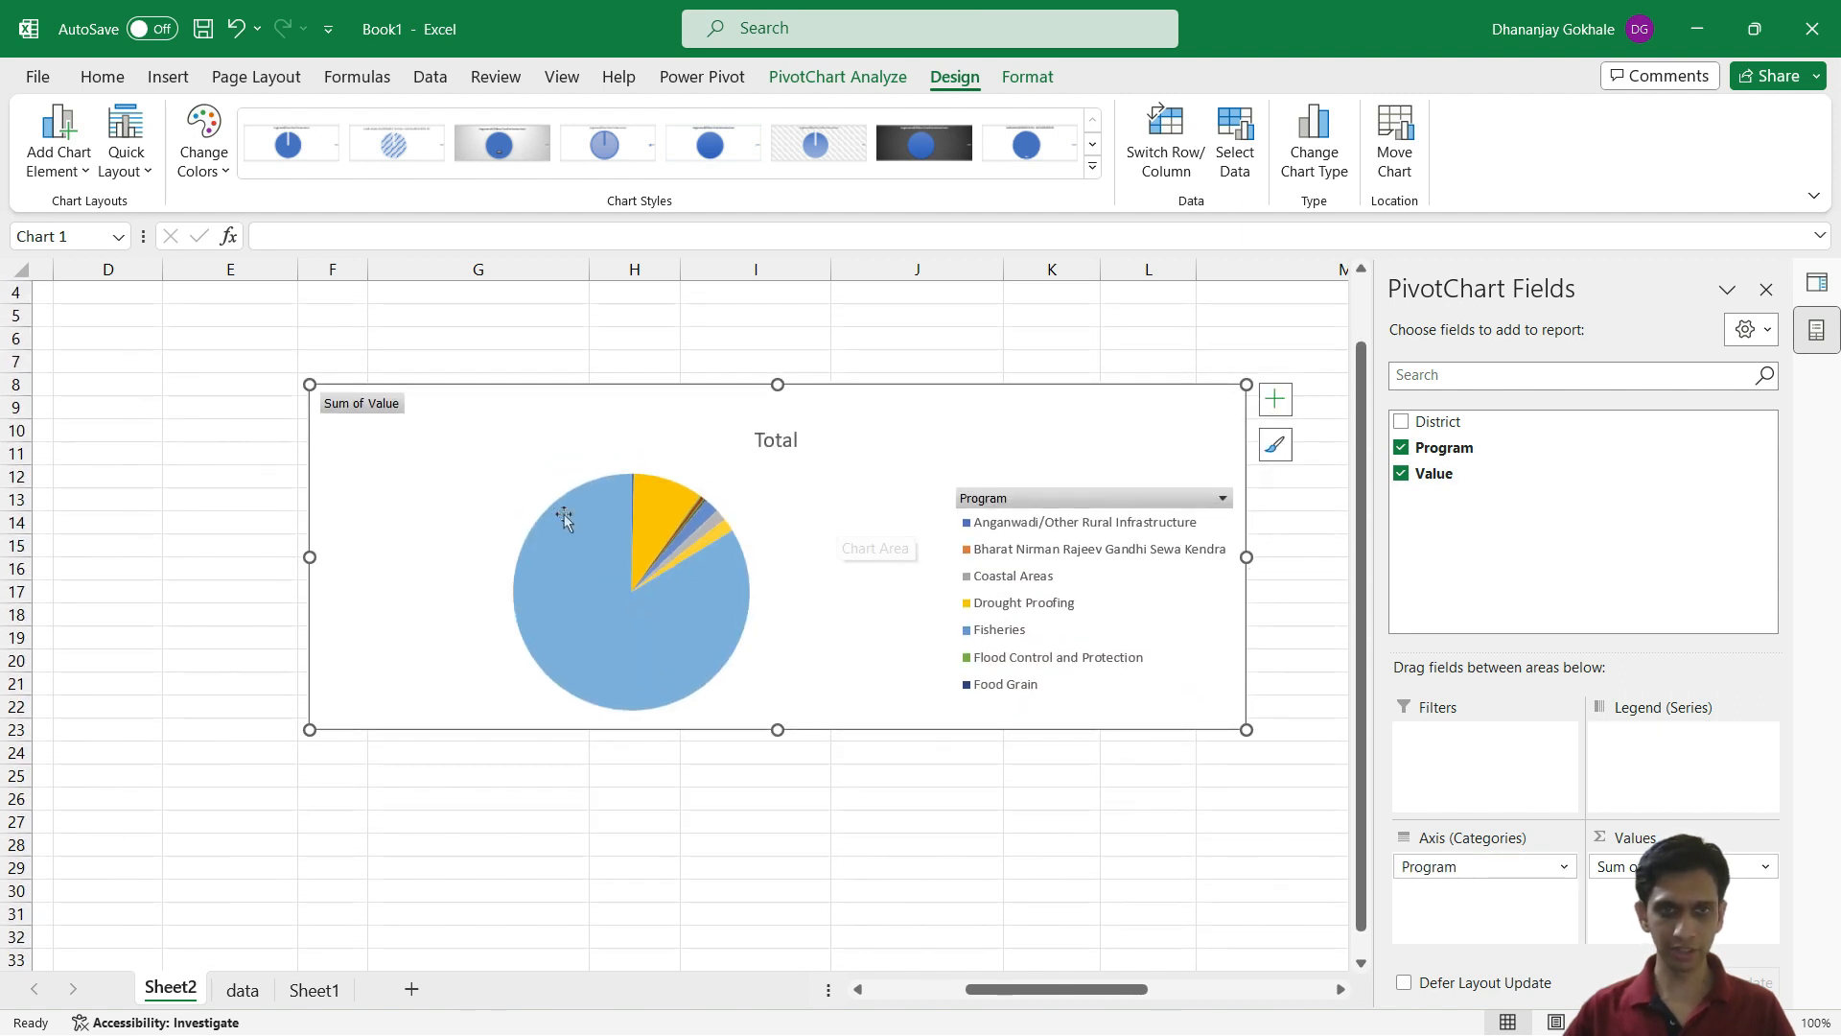
Filter Program to only Flood Control and Protection, Land development, Micro Irrigation Works and Play ground.
{"action": "left_click", "coordinate": [1768, 450]}
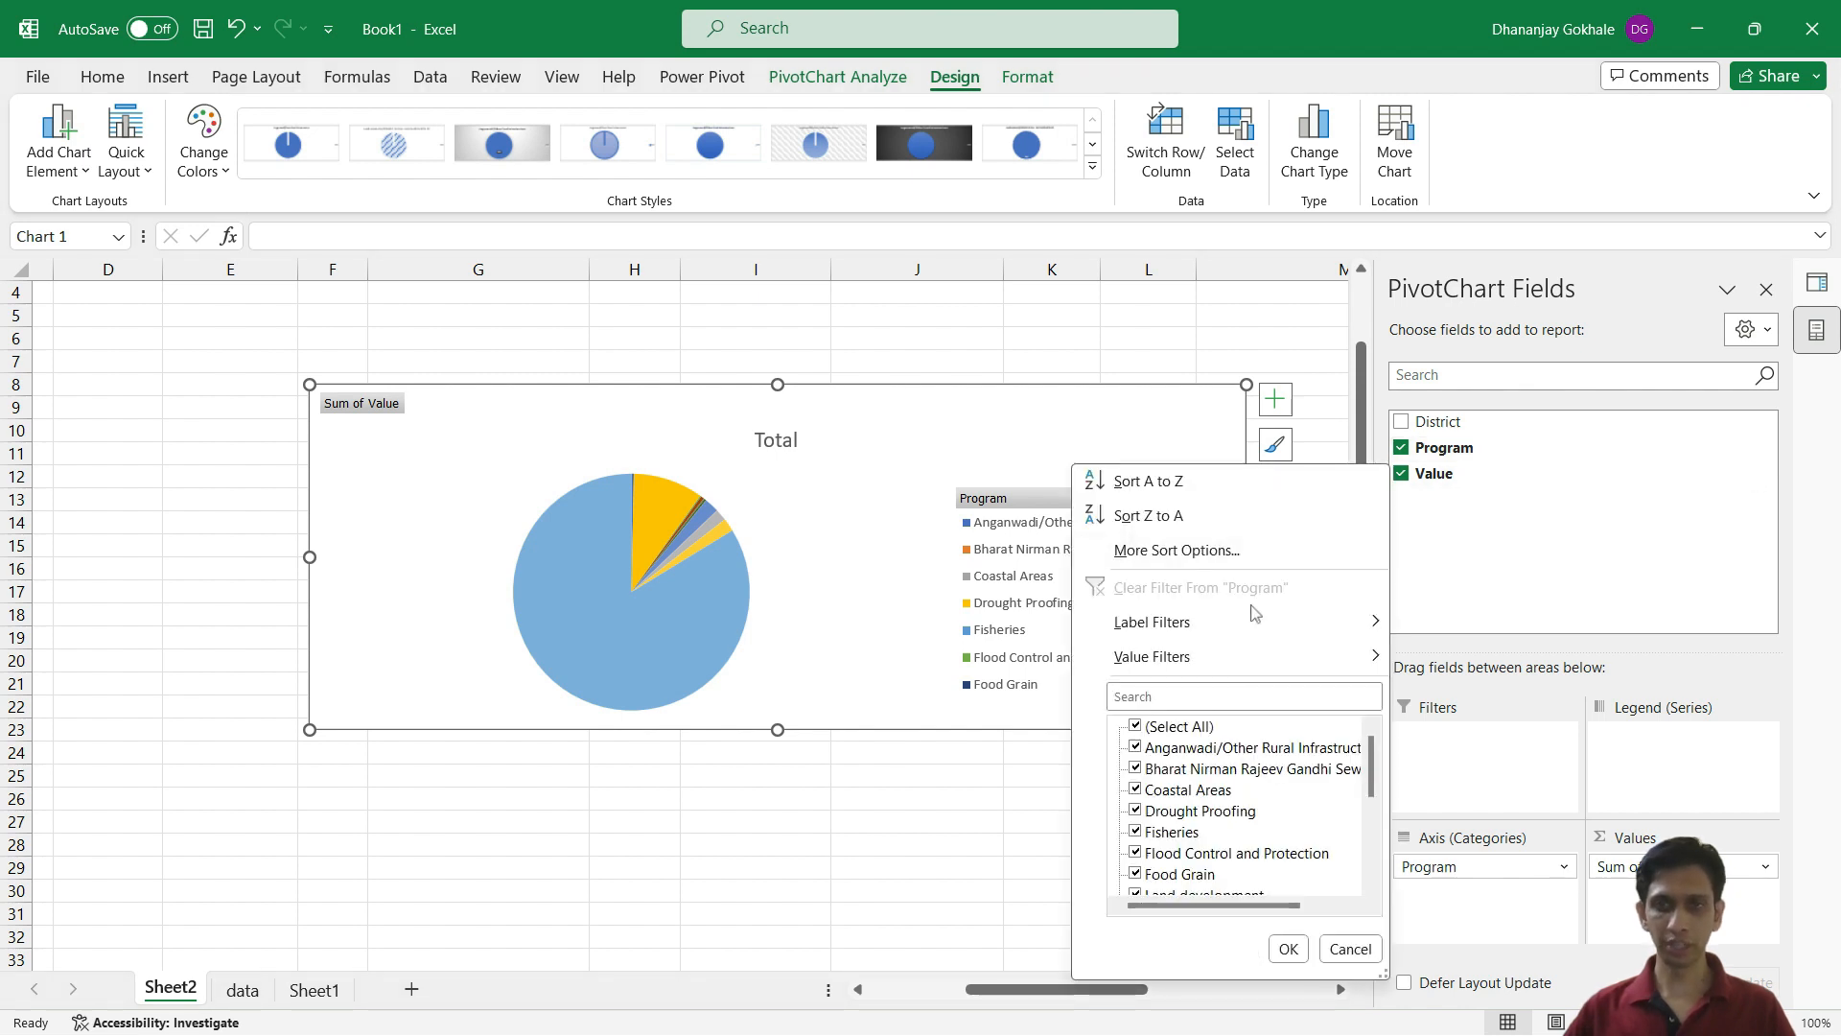
{"action": "left_click", "coordinate": [1136, 728]}
{"action": "scroll", "coordinate": [1157, 779], "scroll_direction": "down", "scroll_amount": 3}
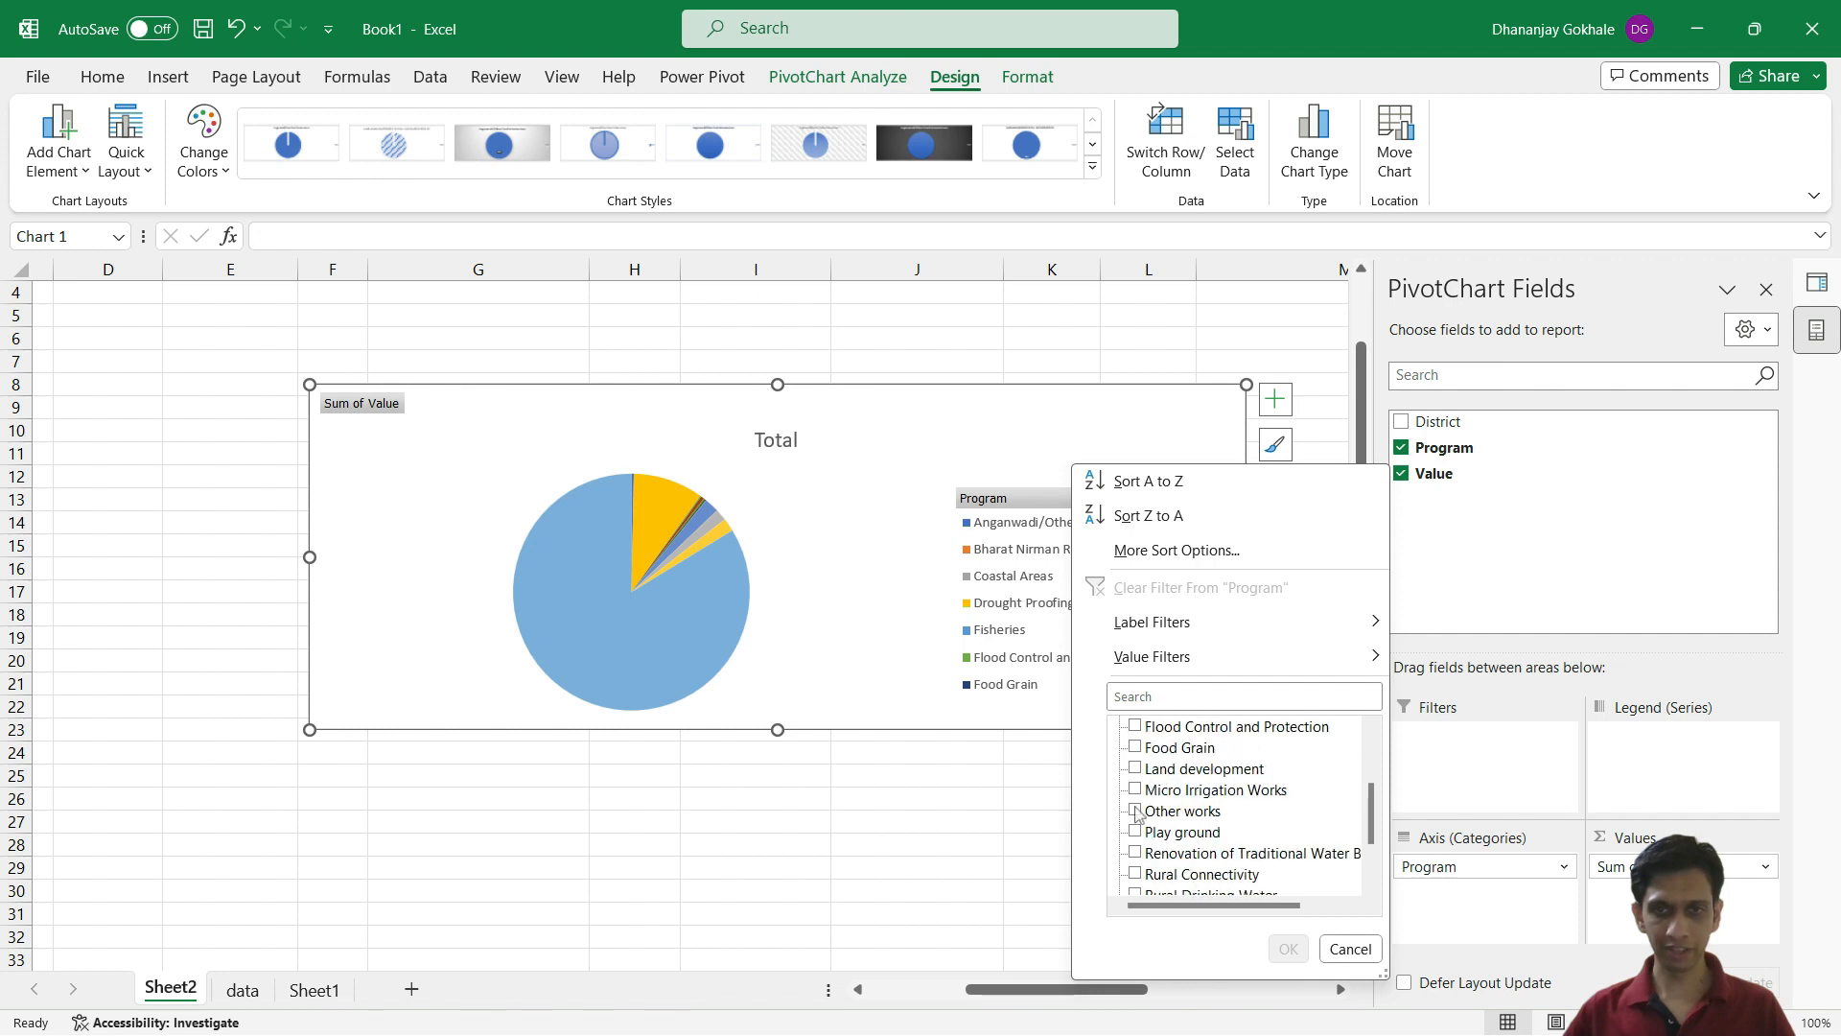
{"action": "left_click", "coordinate": [1137, 790]}
{"action": "left_click", "coordinate": [1135, 770]}
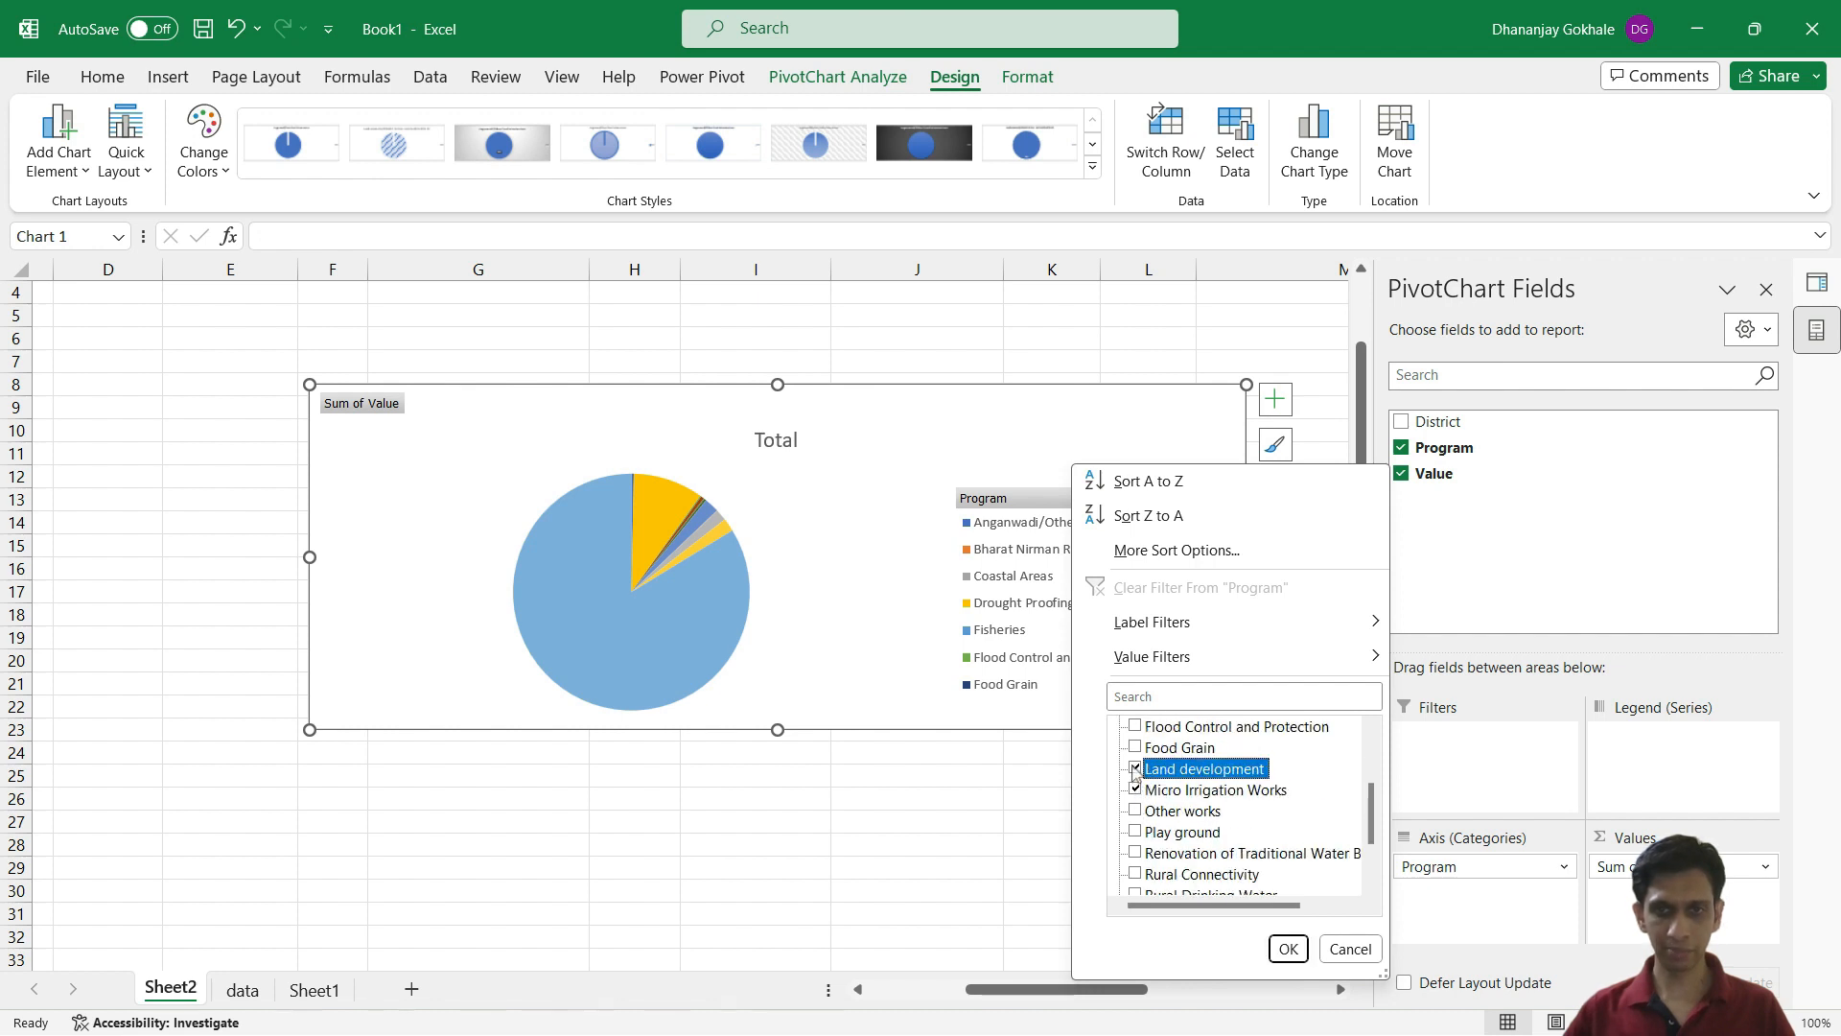
{"action": "left_click", "coordinate": [1135, 728]}
{"action": "scroll", "coordinate": [1136, 748], "scroll_direction": "down", "scroll_amount": 2}
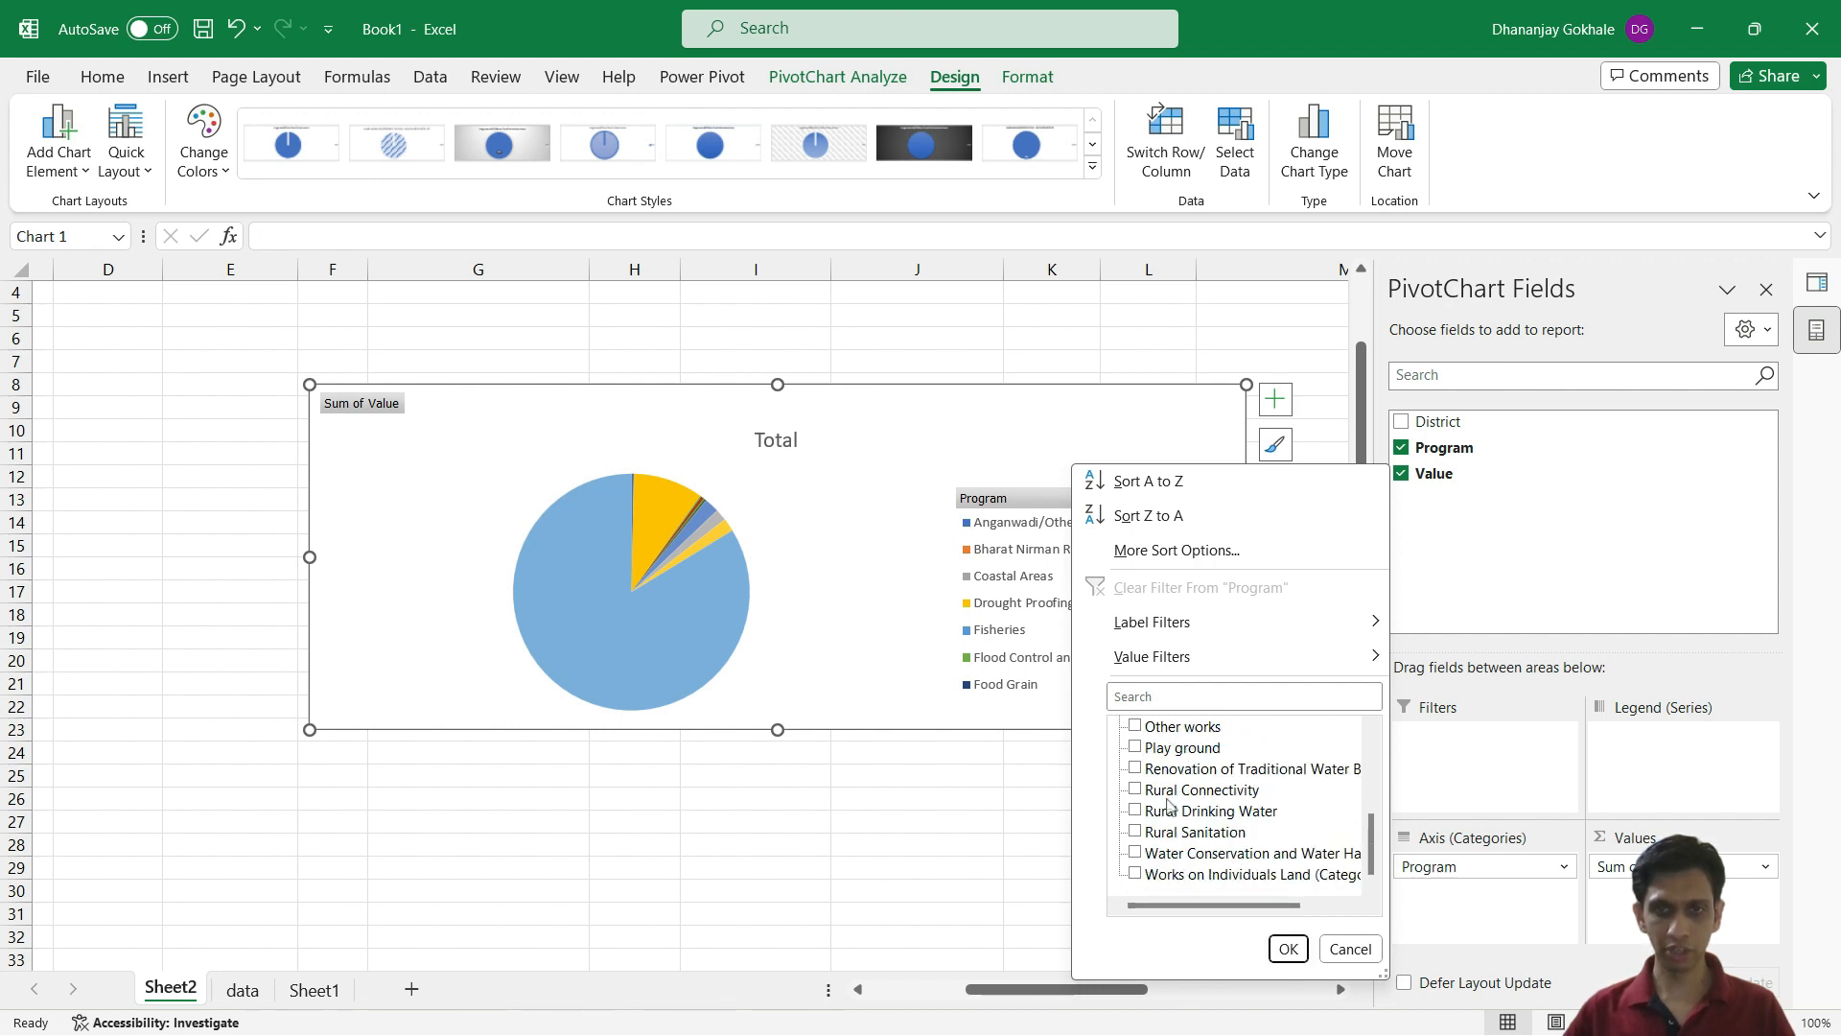
{"action": "scroll", "coordinate": [1137, 825], "scroll_direction": "up", "scroll_amount": 2}
{"action": "left_click", "coordinate": [1136, 833]}
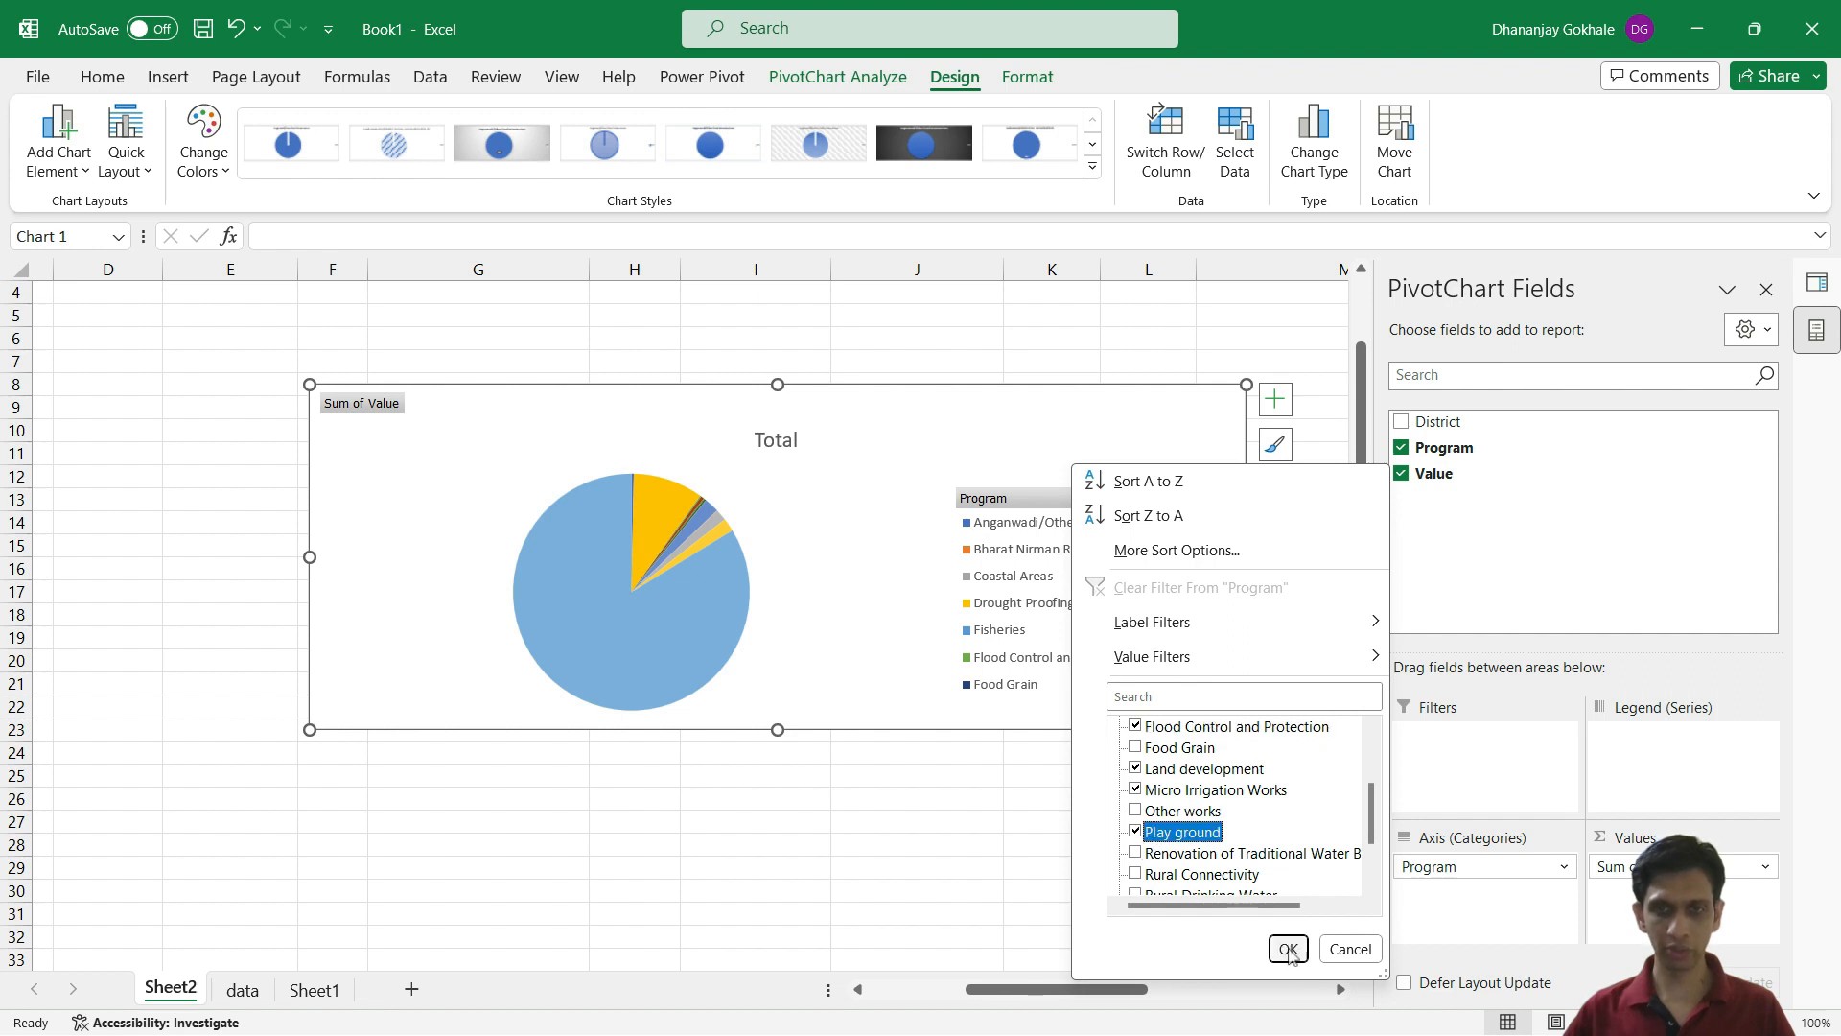
{"action": "left_click", "coordinate": [1288, 948]}
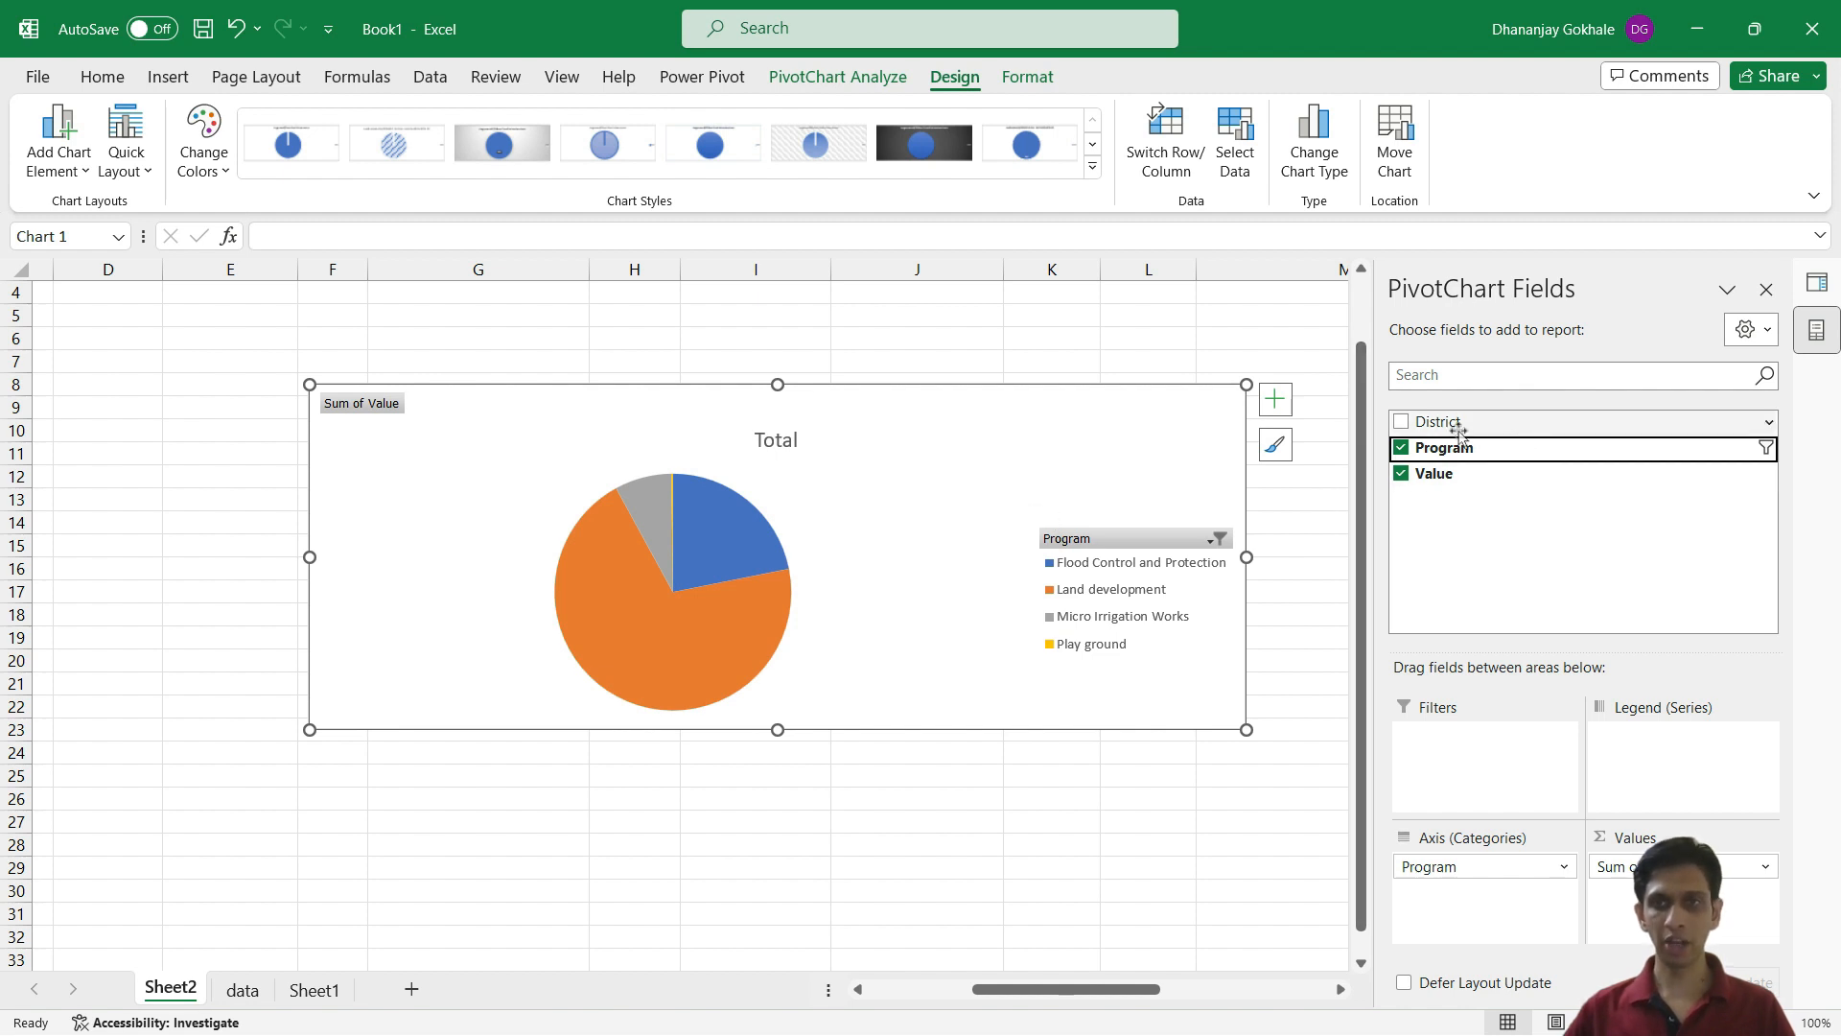
Add District as a chart filter, allow multiple items, and restrict it to AMRAVATI.
{"action": "left_click_drag", "start_coordinate": [1471, 427], "coordinate": [1472, 767]}
{"action": "left_click", "coordinate": [369, 404]}
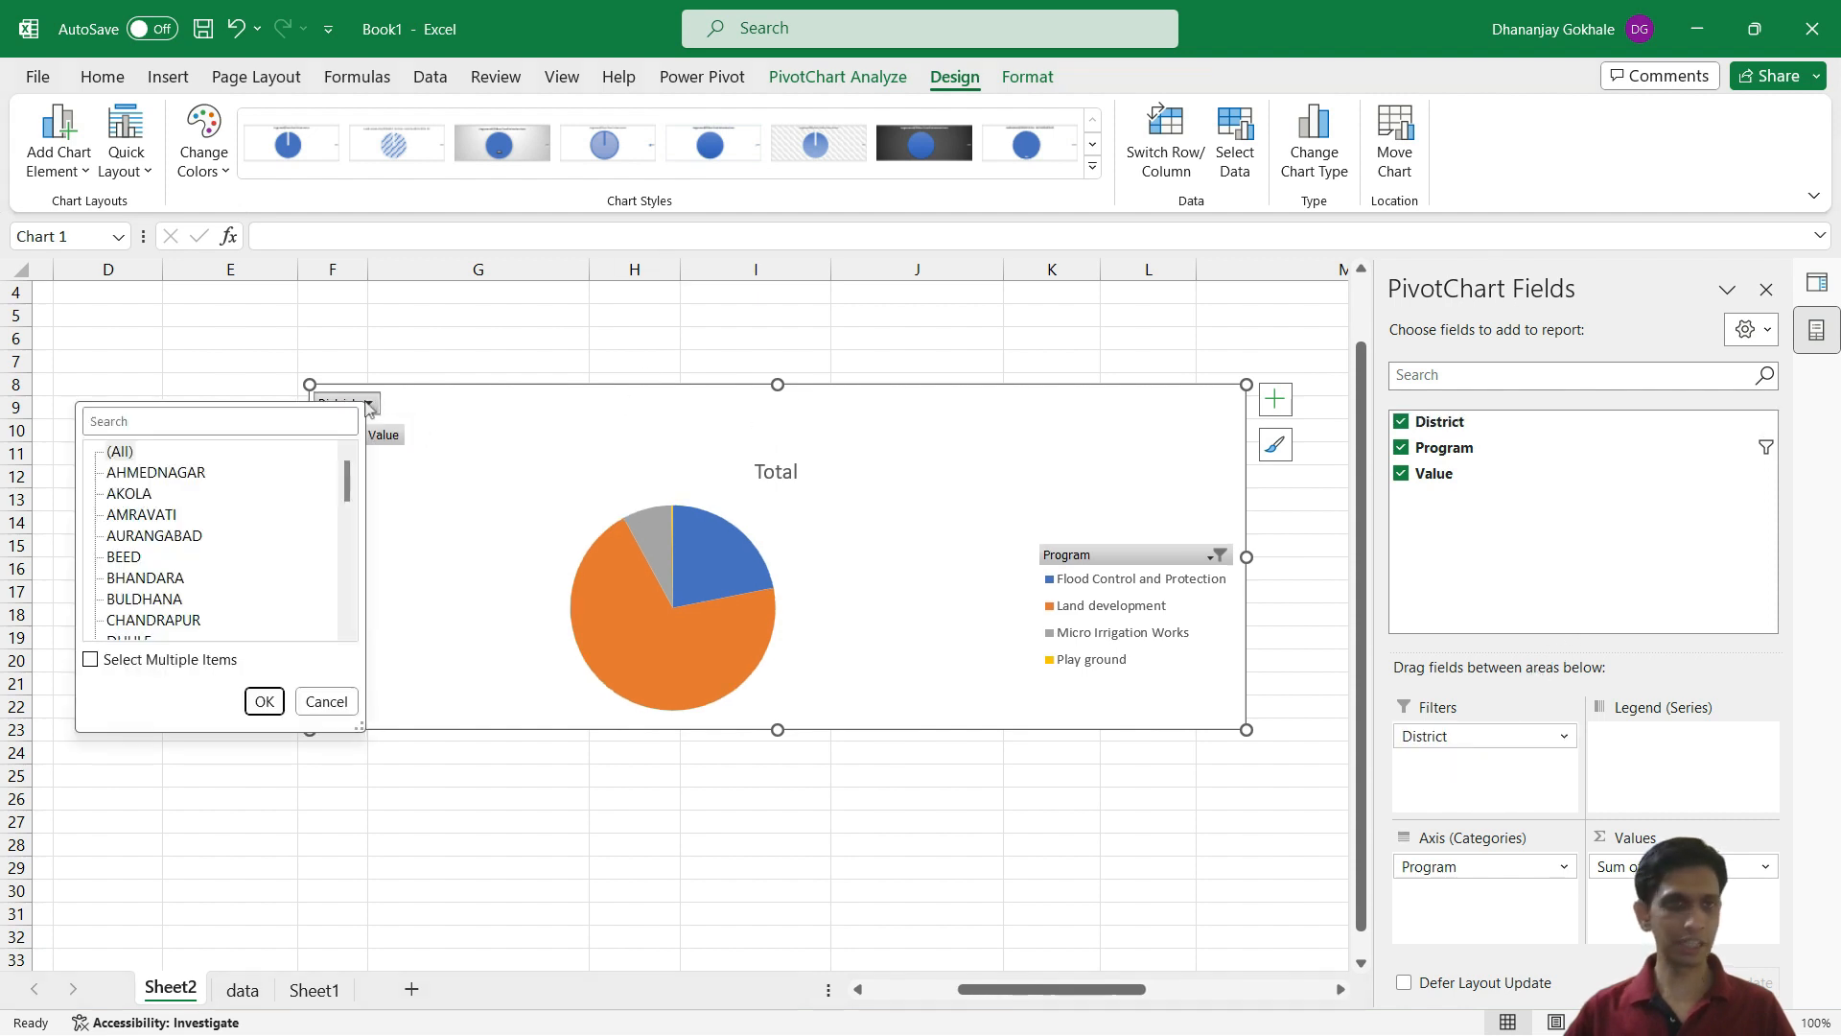
{"action": "left_click", "coordinate": [90, 659]}
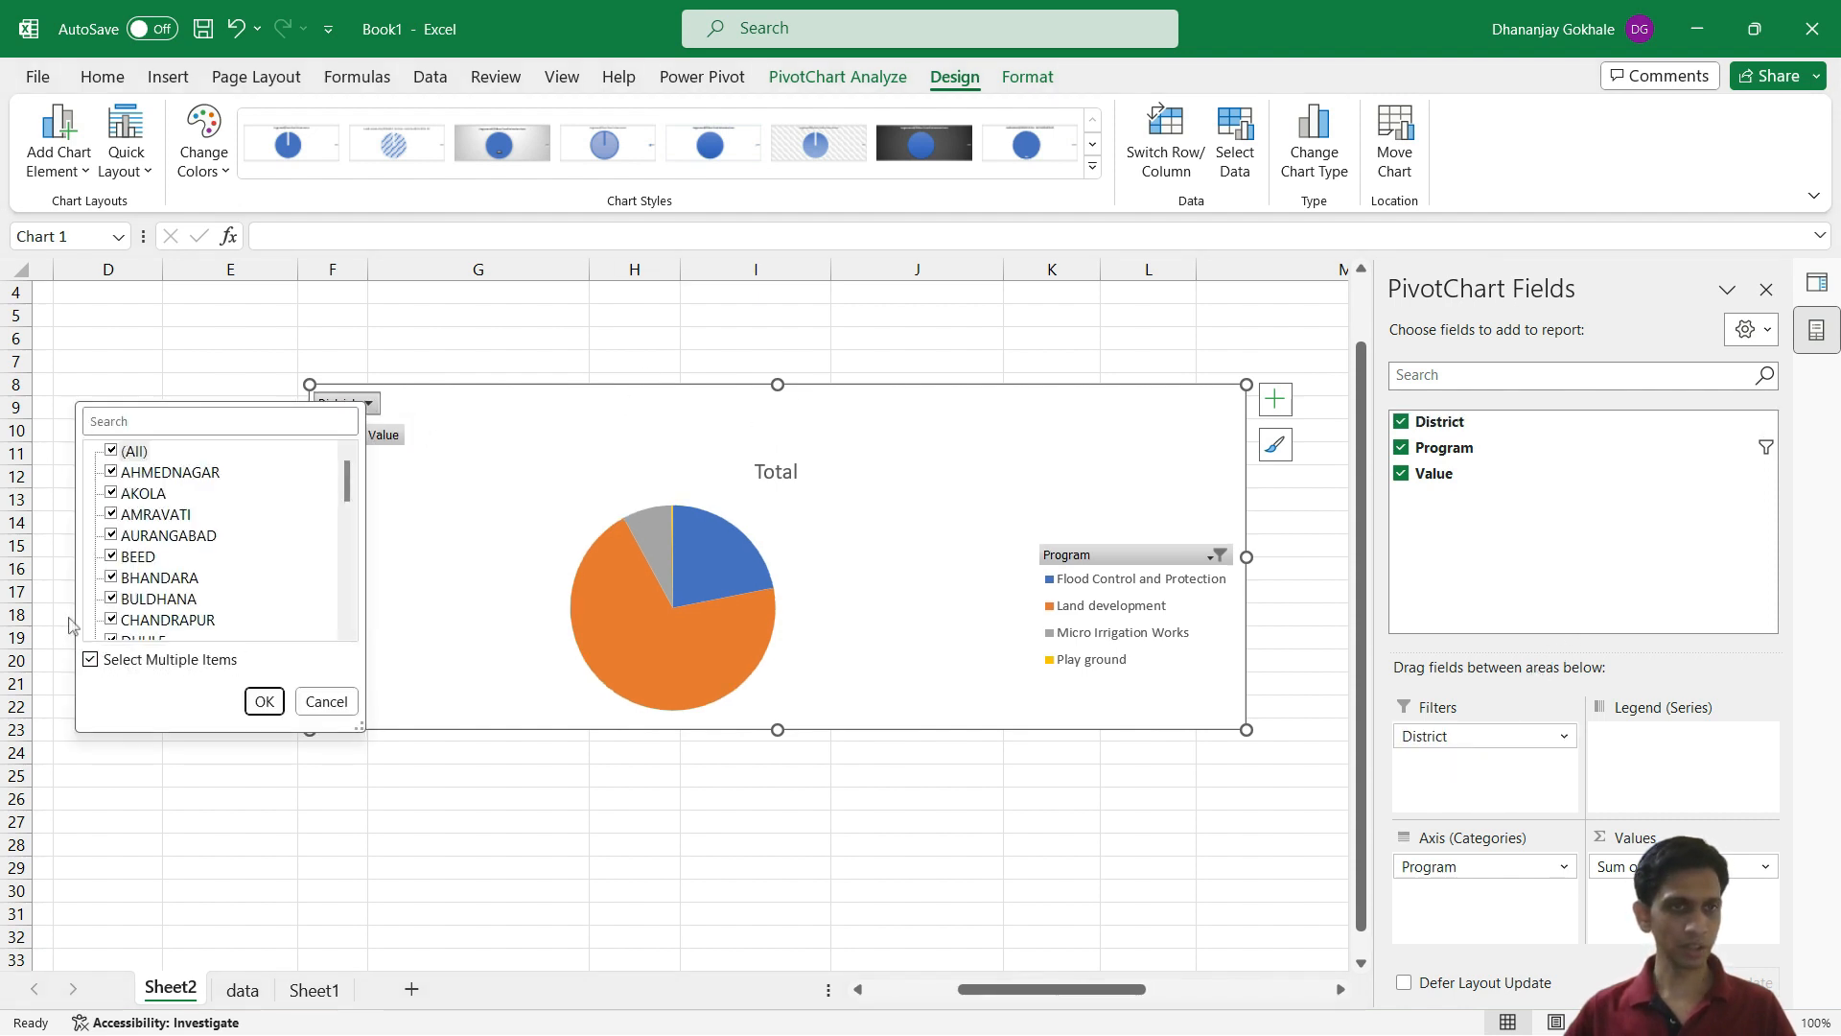
{"action": "left_click", "coordinate": [113, 452]}
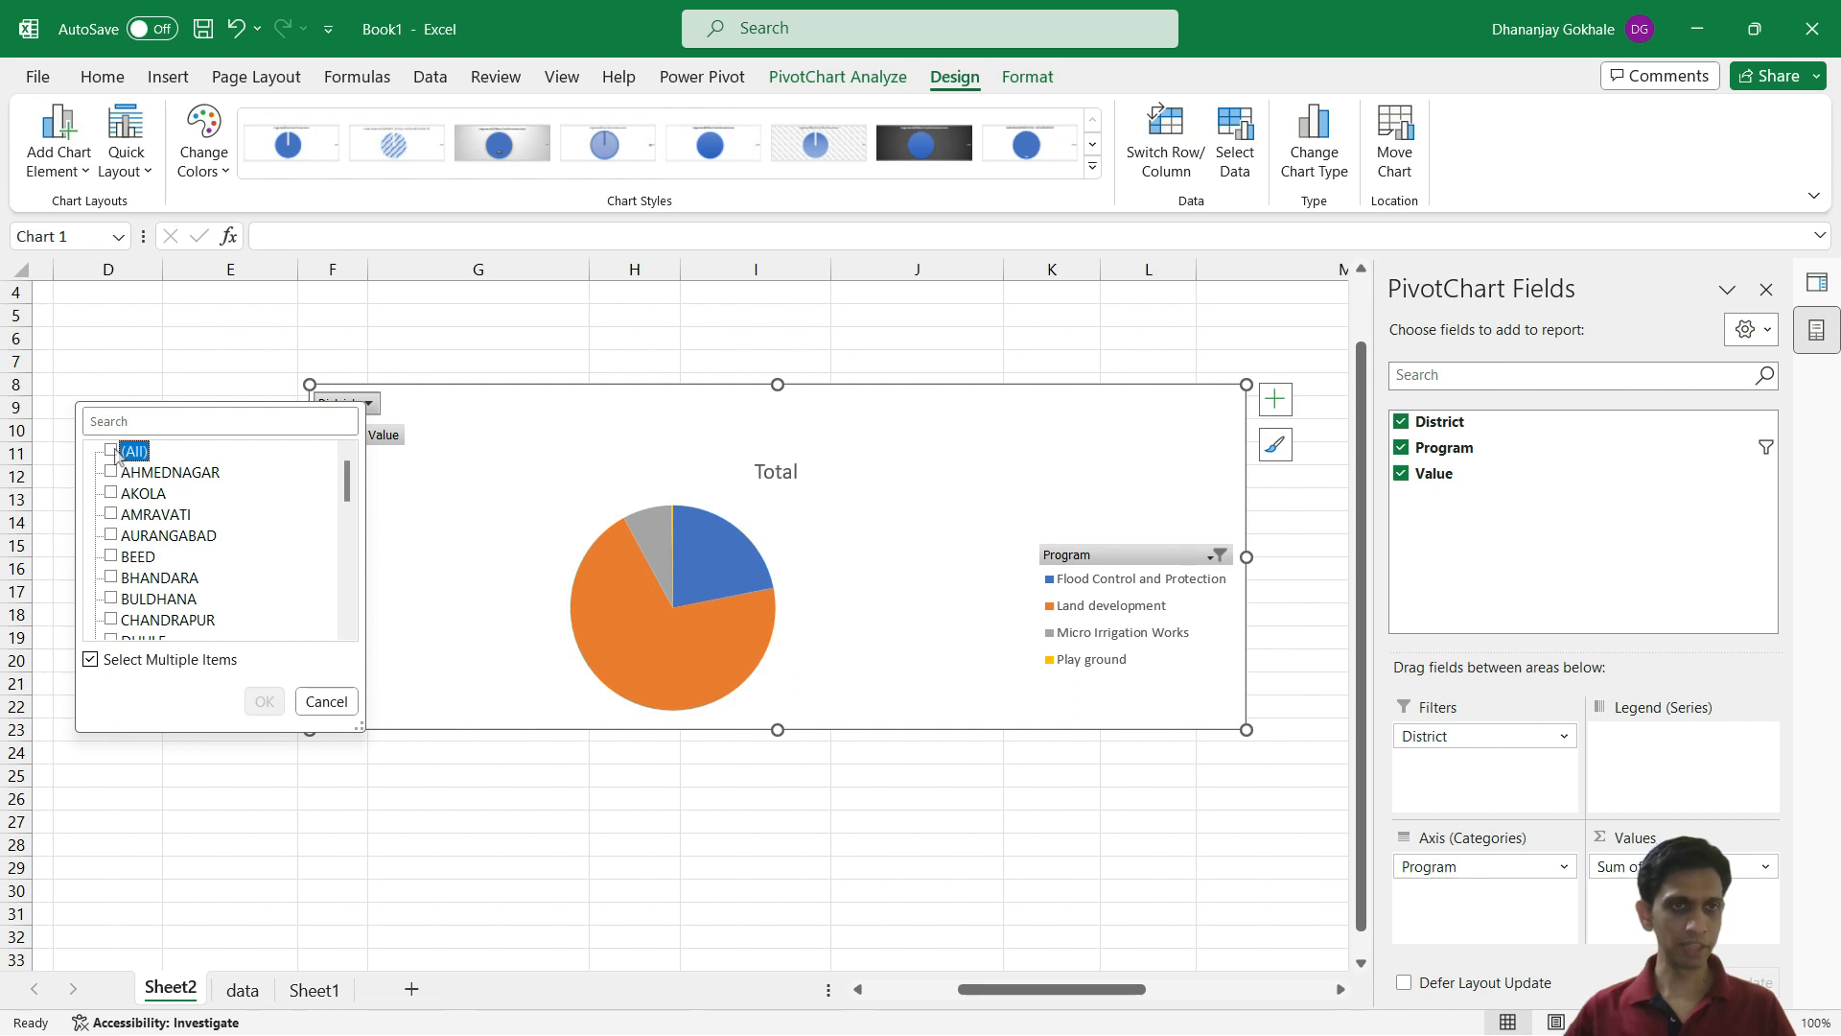
{"action": "left_click", "coordinate": [111, 515]}
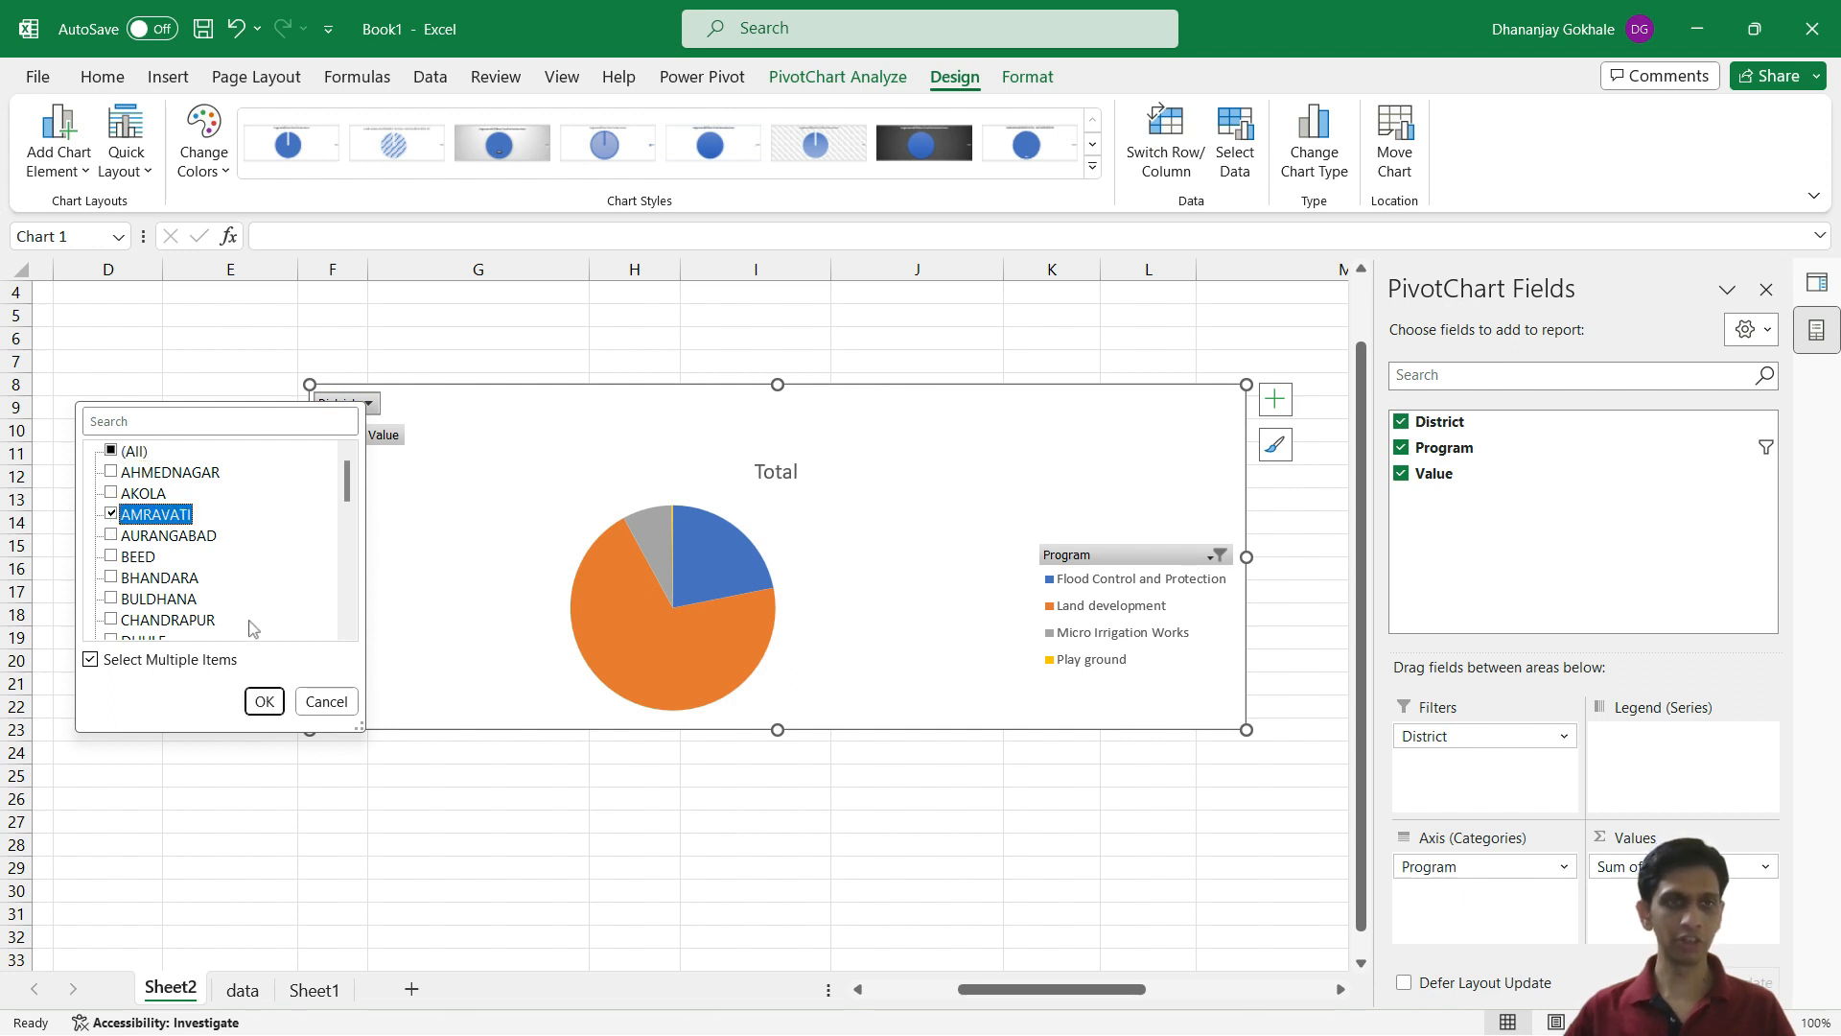
{"action": "left_click", "coordinate": [264, 703]}
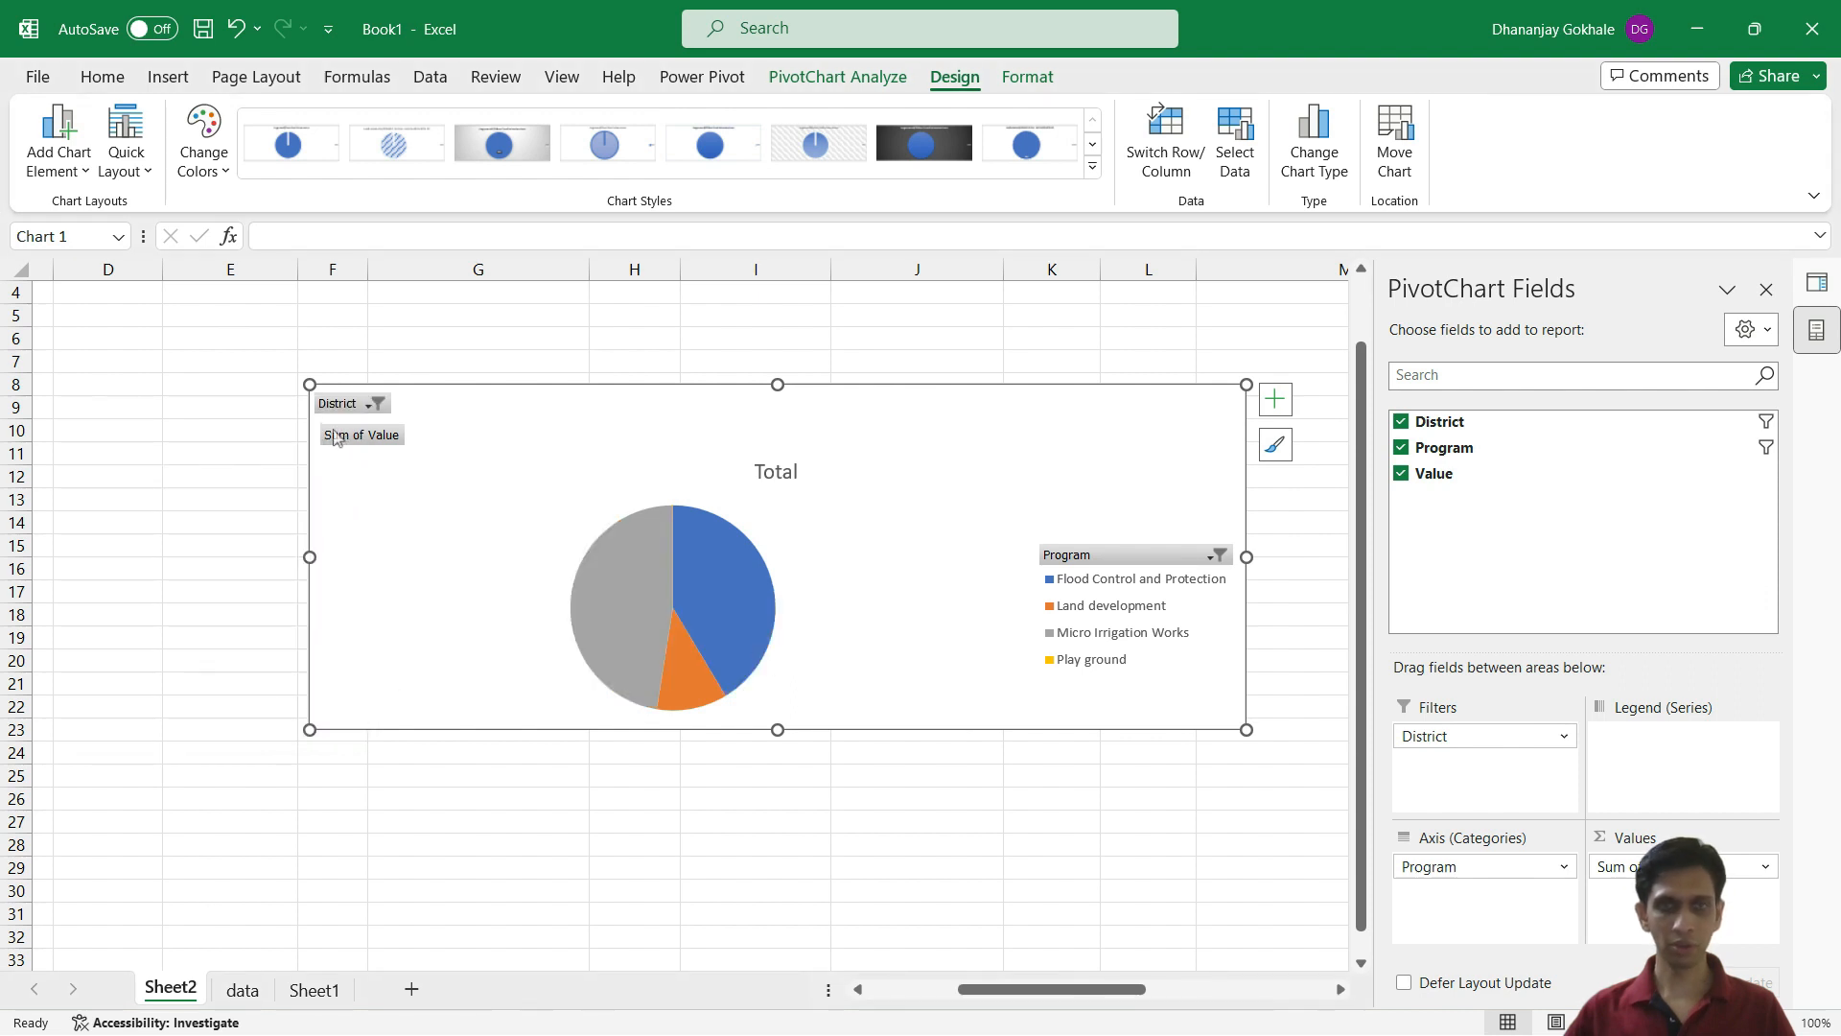
Include AKOLA alongside AMRAVATI in the chart's District filter.
{"action": "left_click", "coordinate": [376, 403]}
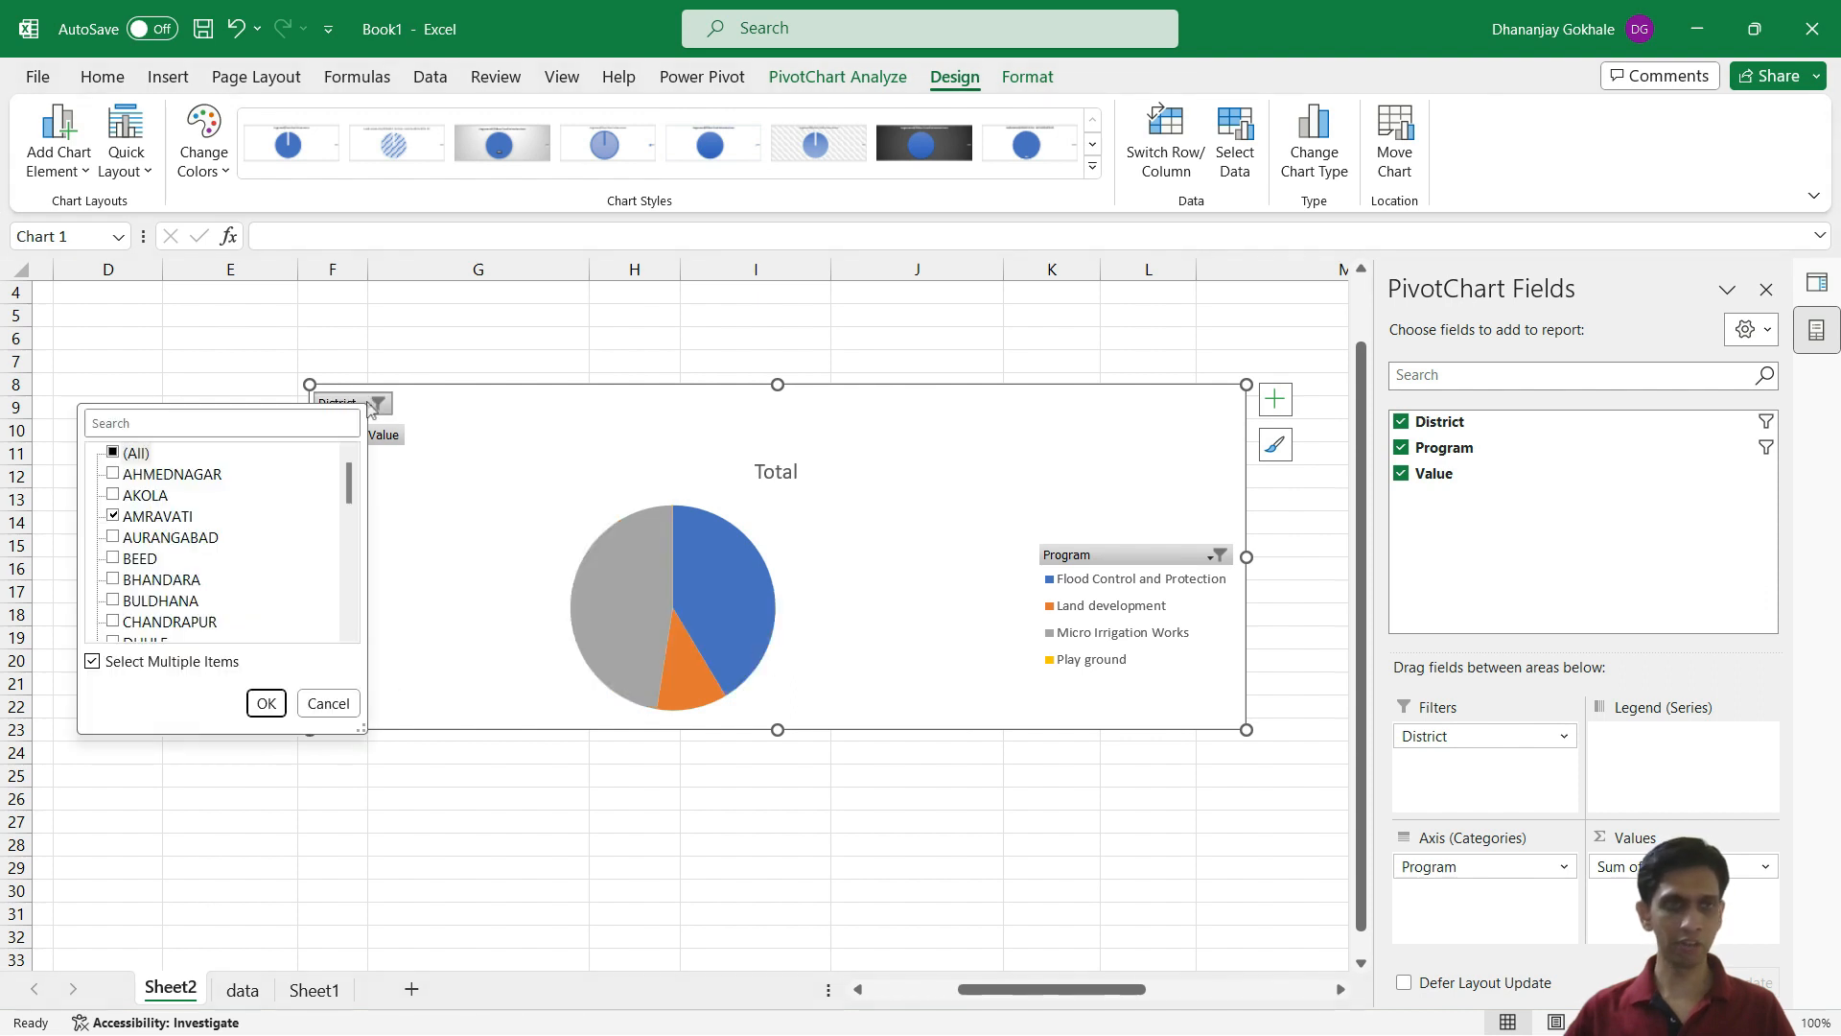
{"action": "left_click", "coordinate": [112, 495]}
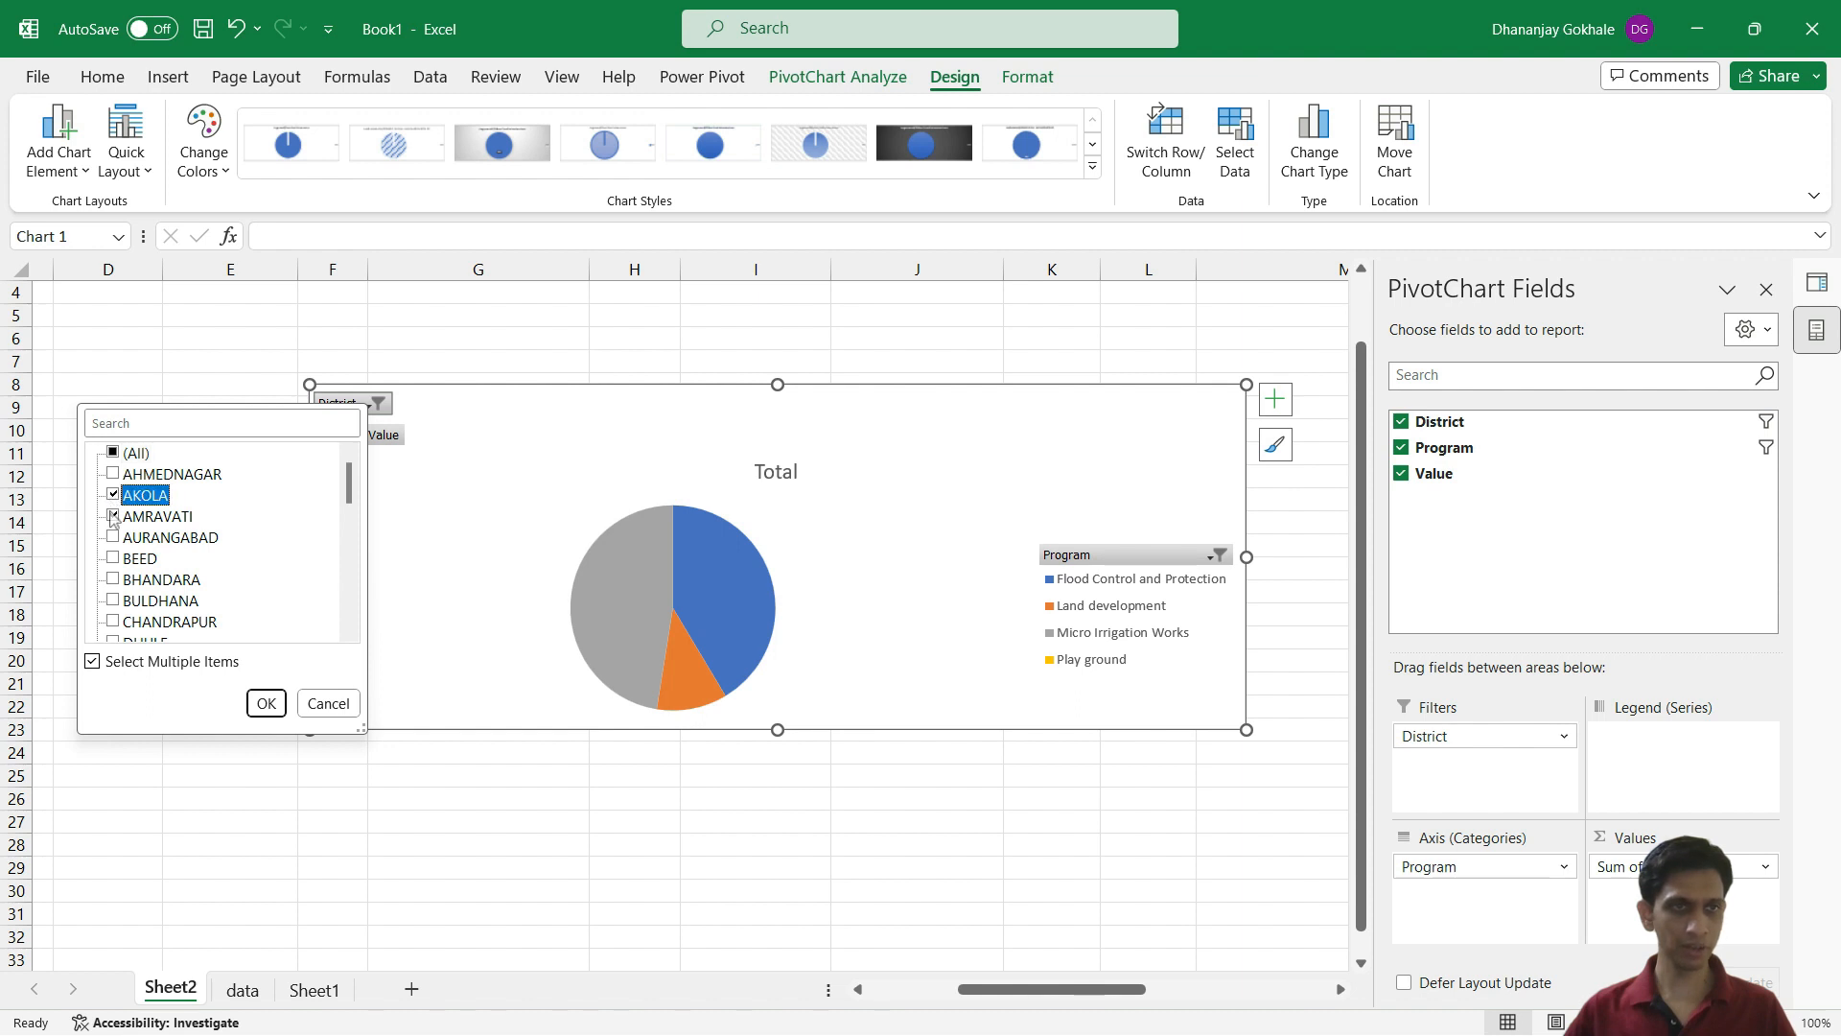
{"action": "left_click", "coordinate": [266, 703]}
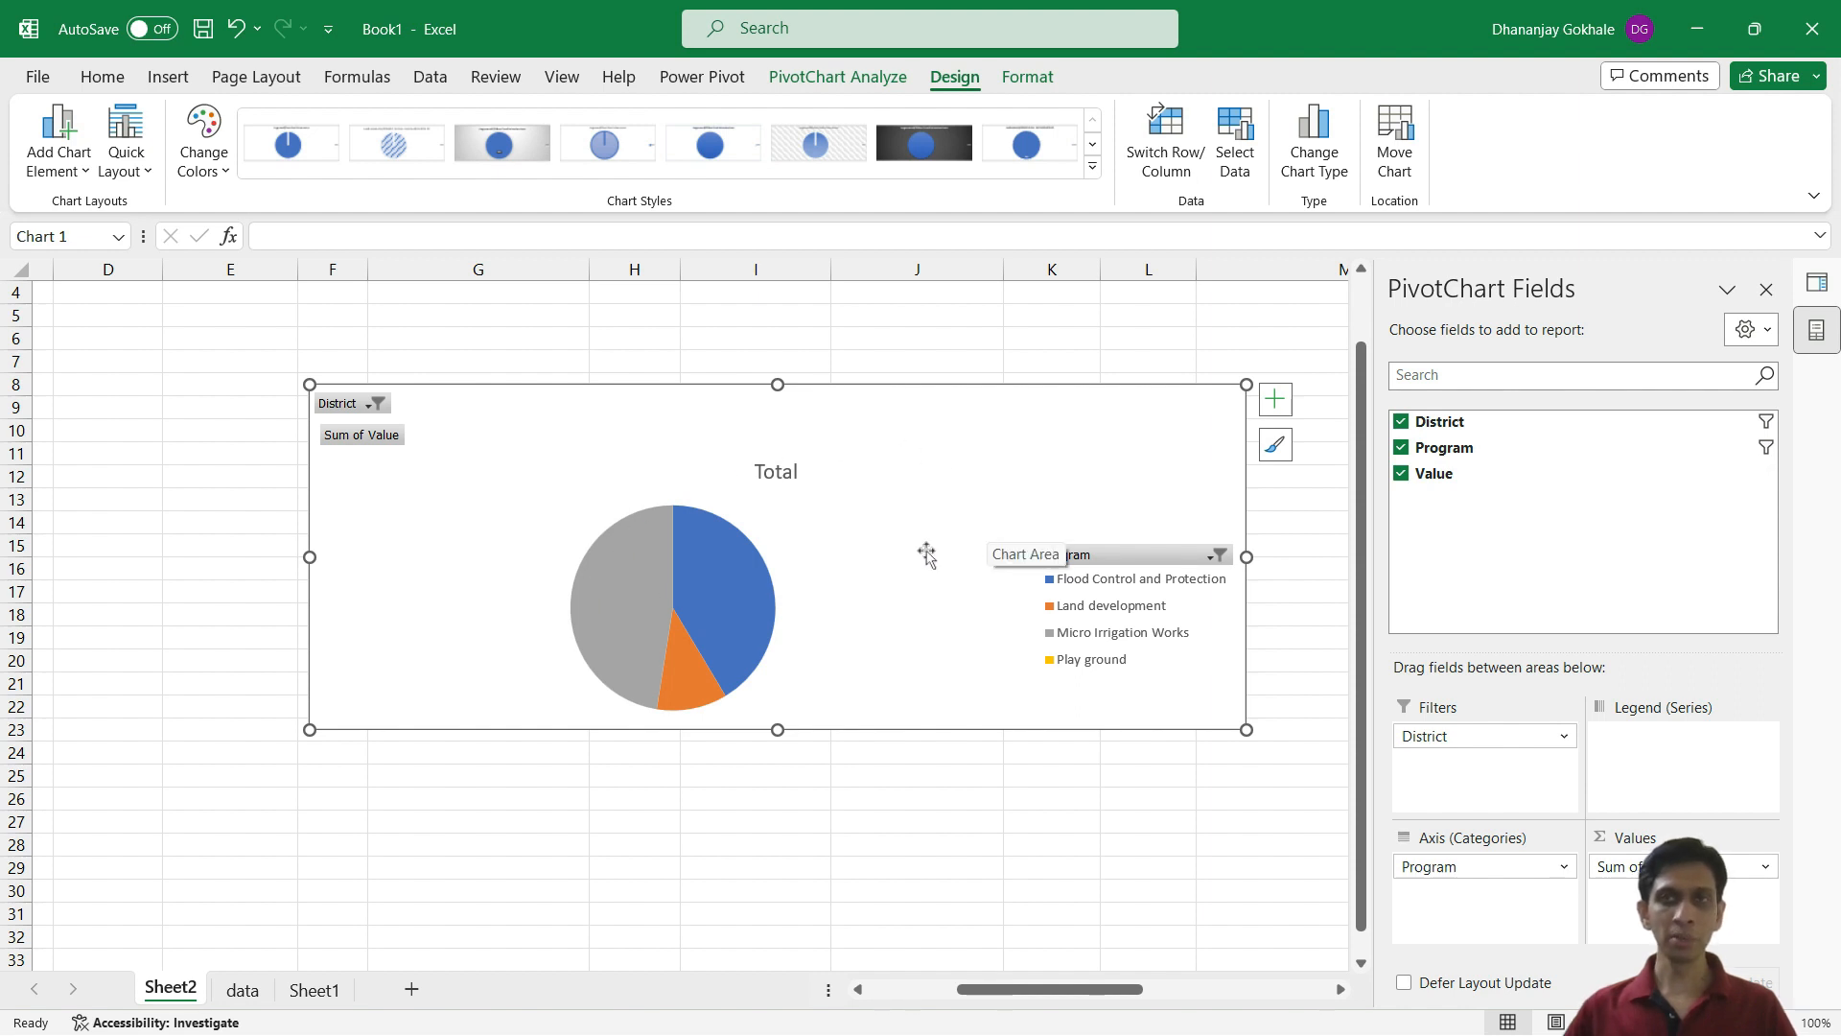
Inspect the filtered PivotTable that feeds the pie chart.
{"action": "scroll", "coordinate": [624, 447], "scroll_direction": "up", "scroll_amount": 1}
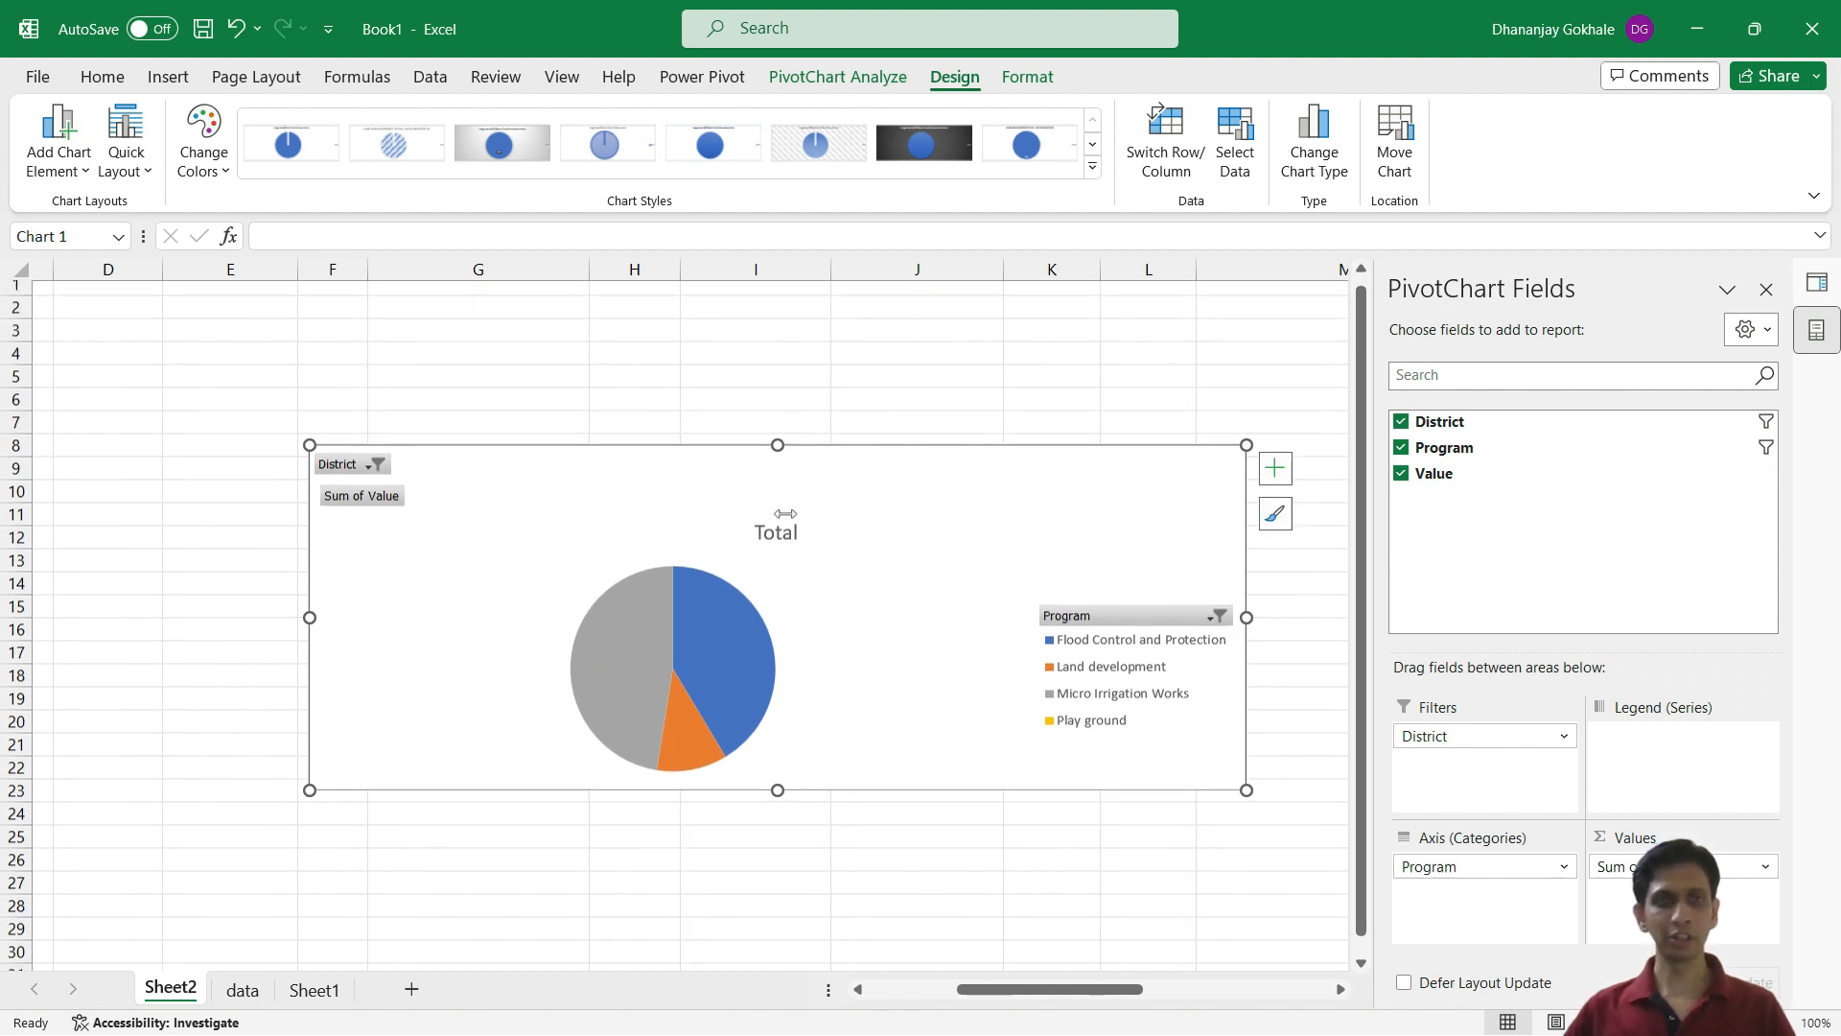
{"action": "scroll", "coordinate": [1163, 562], "scroll_direction": "down", "scroll_amount": 2}
{"action": "scroll", "coordinate": [888, 563], "scroll_direction": "up", "scroll_amount": 2}
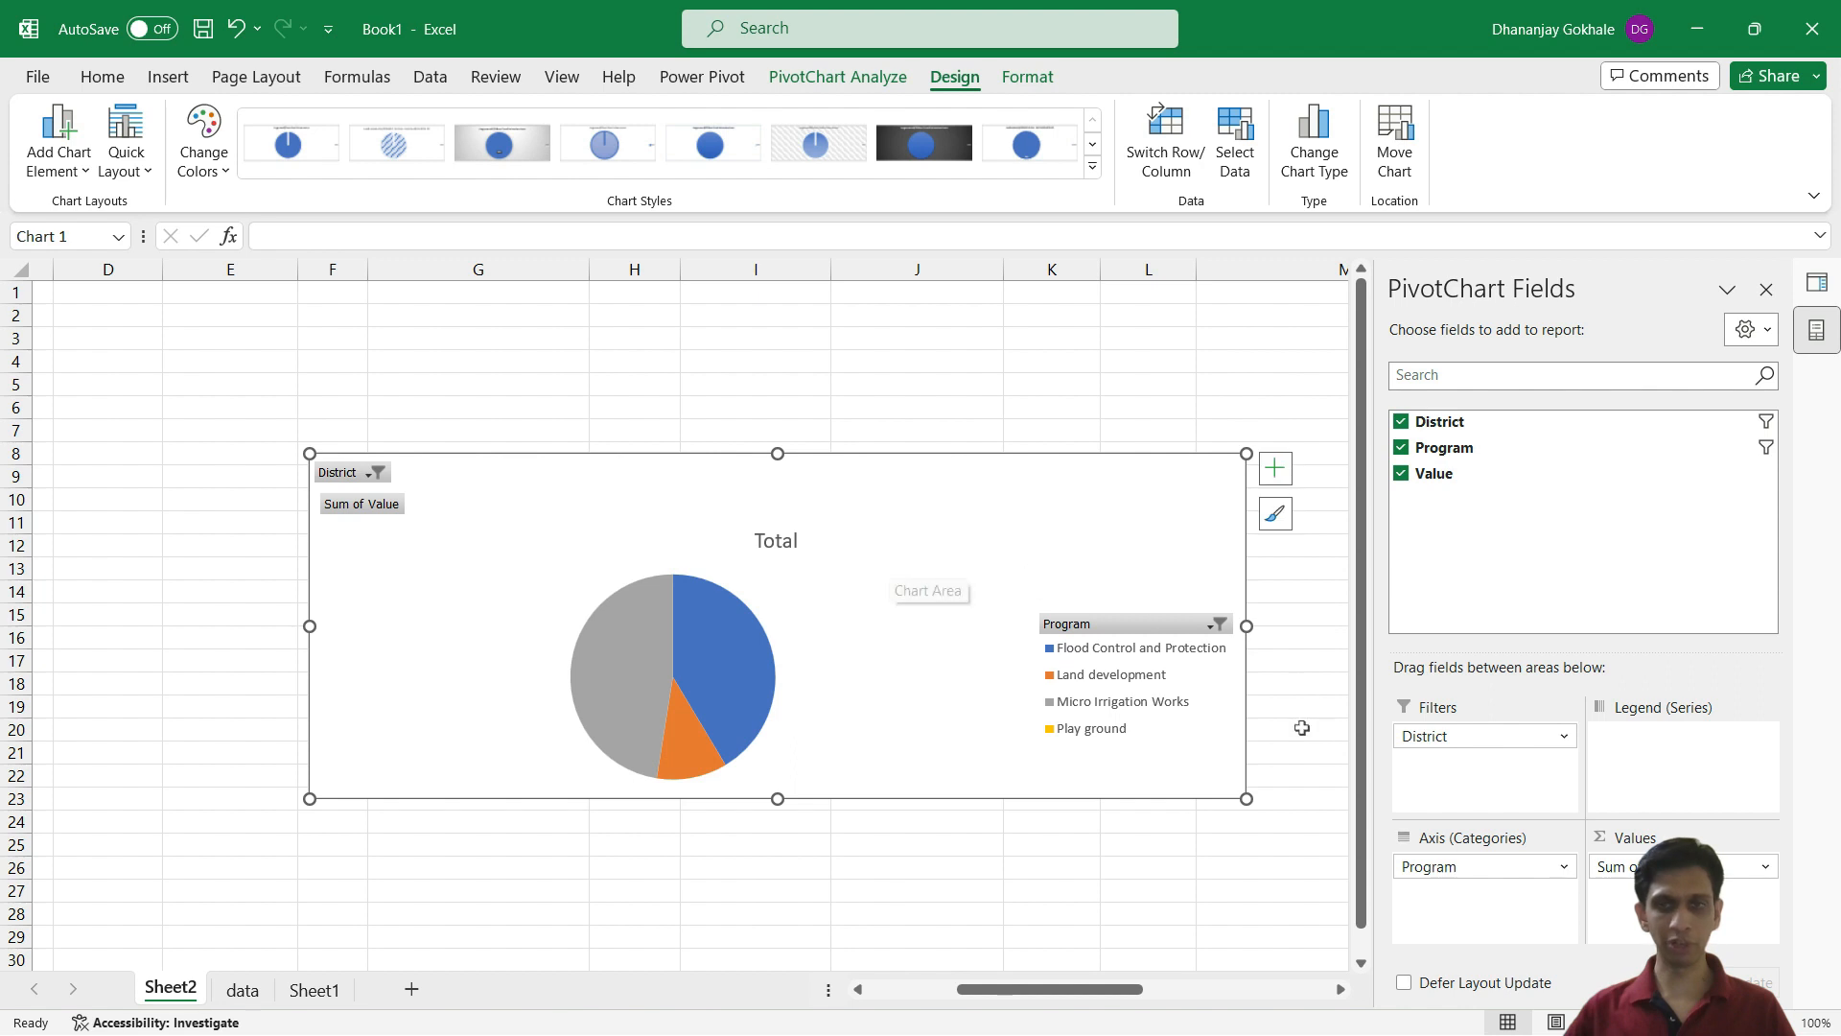
{"action": "left_click_drag", "start_coordinate": [998, 988], "coordinate": [908, 988]}
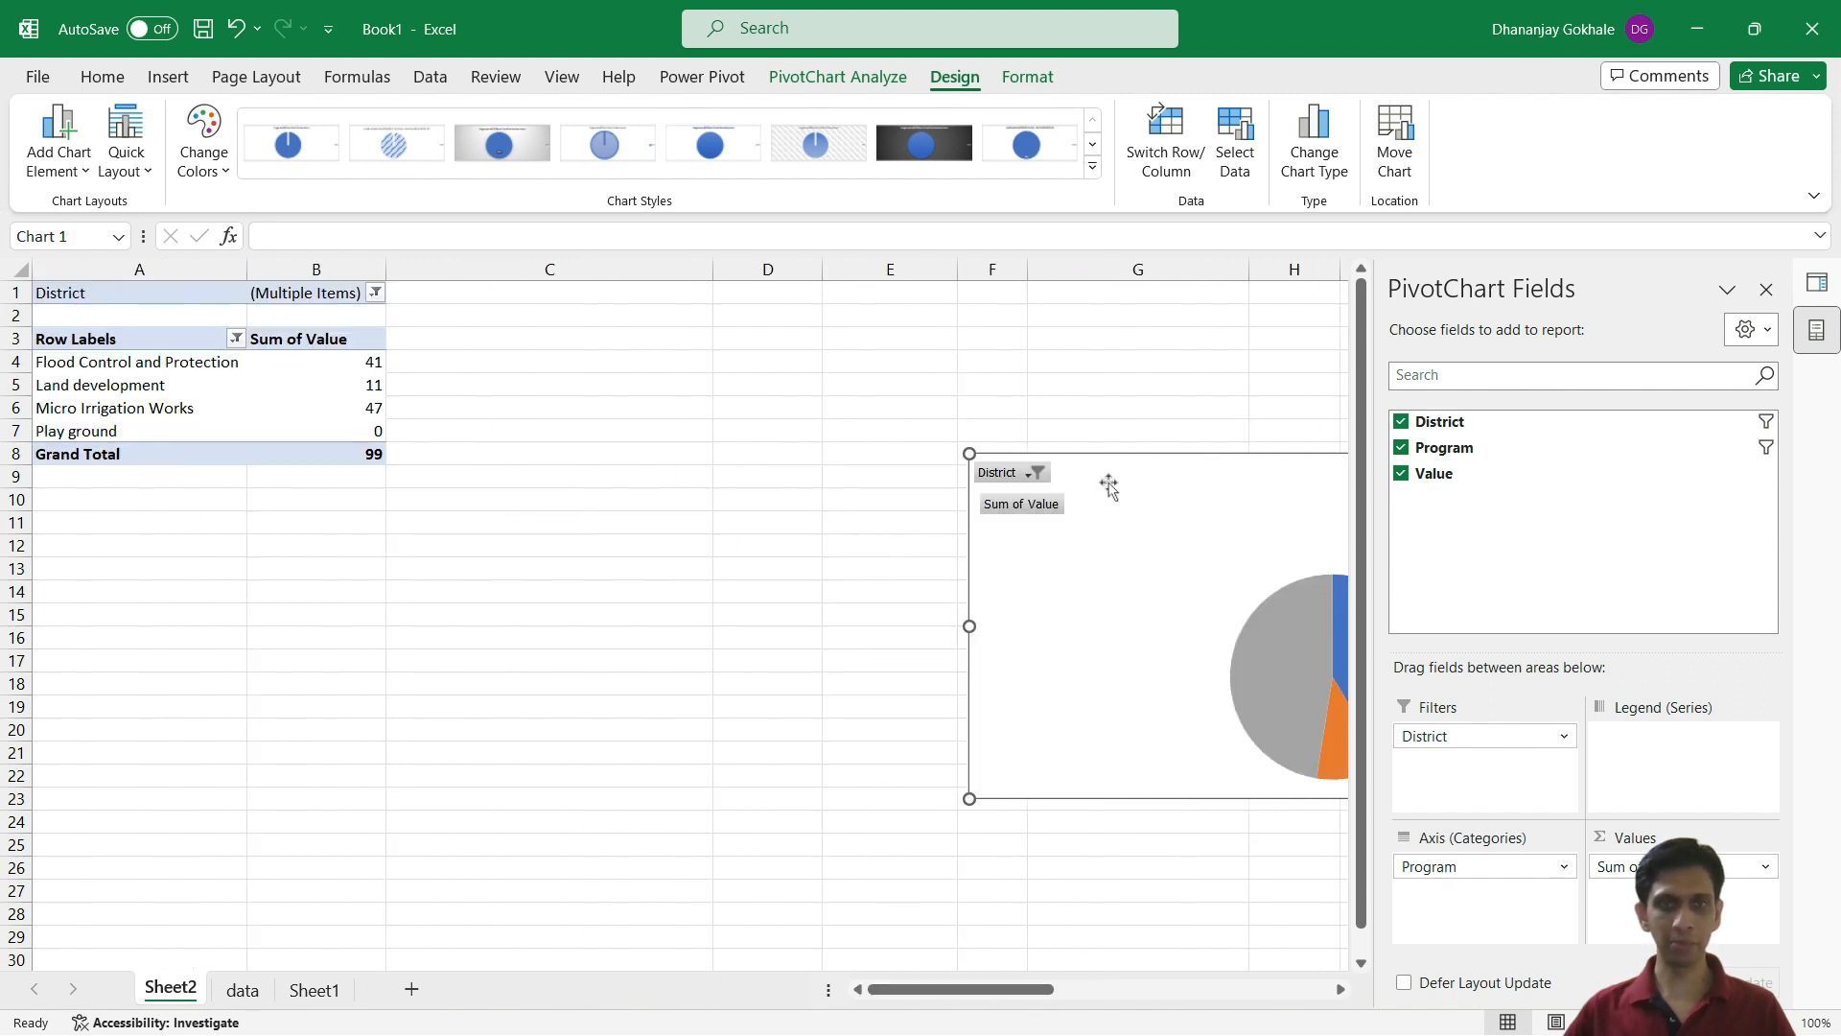